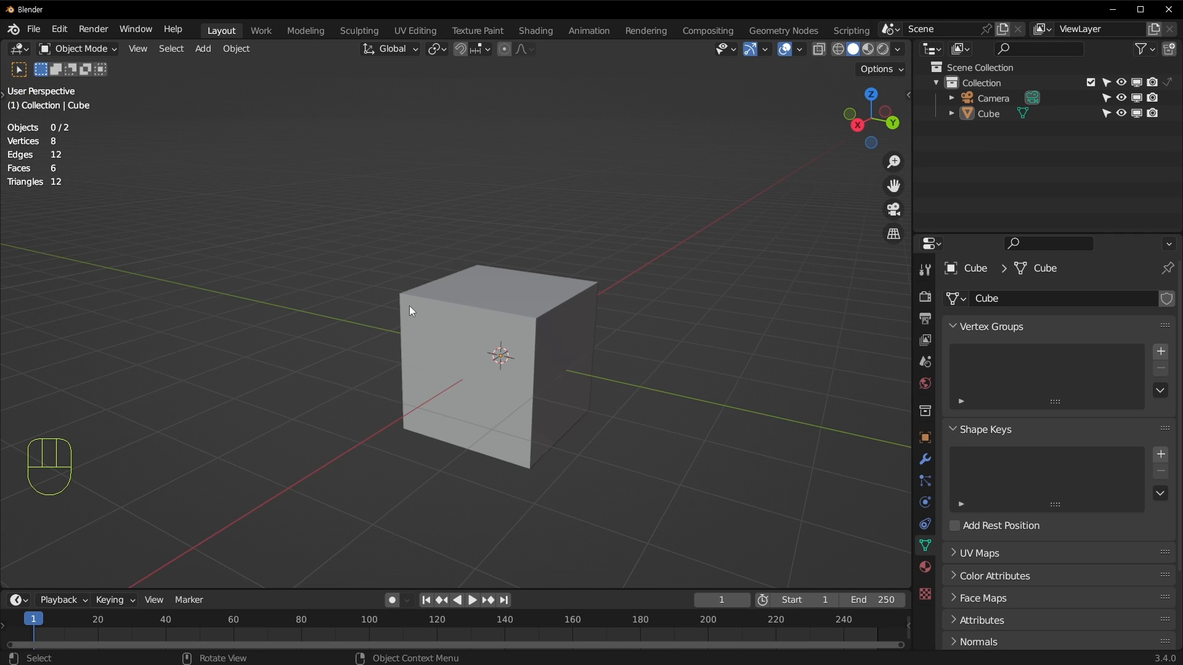
Delete the default cube from the scene.
middle_click_drag(434, 411, 520, 356)
left_click(486, 364)
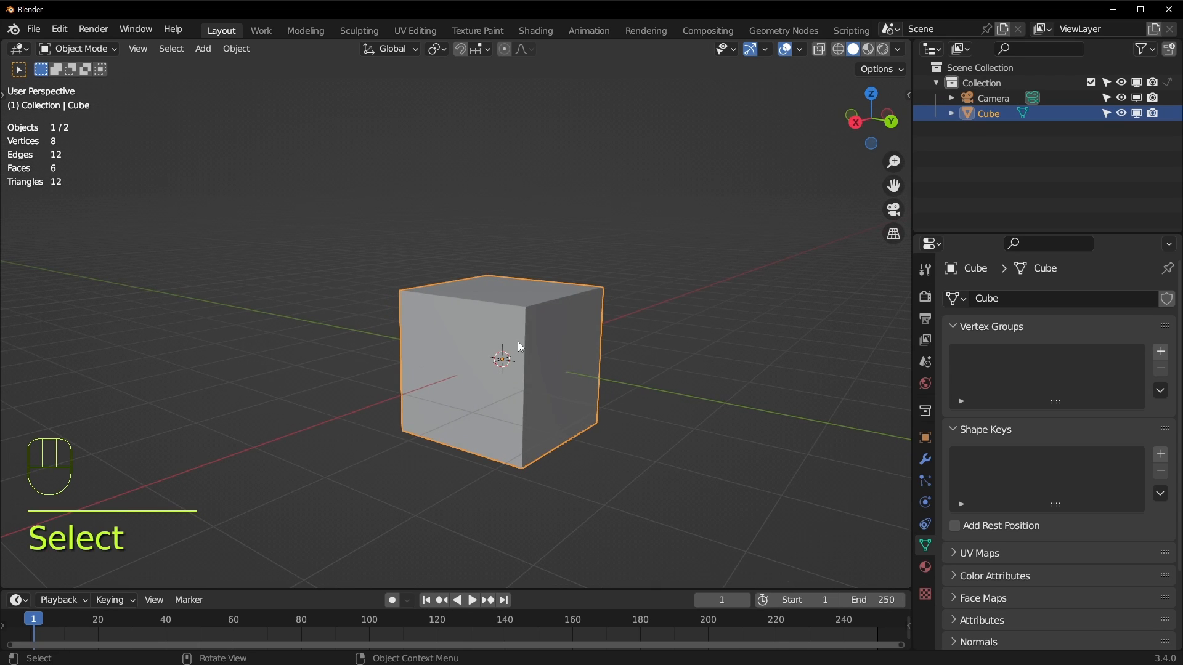
middle_click_drag(521, 347, 523, 290)
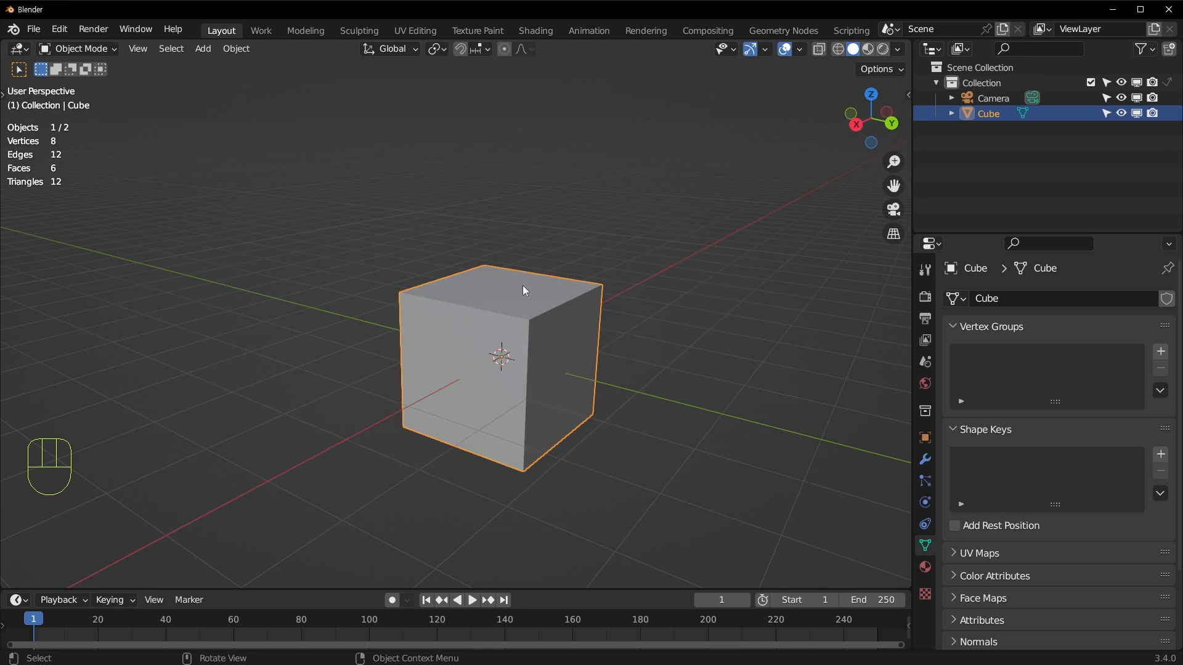
middle_click_drag(500, 202, 517, 296)
left_click(517, 295)
key("x")
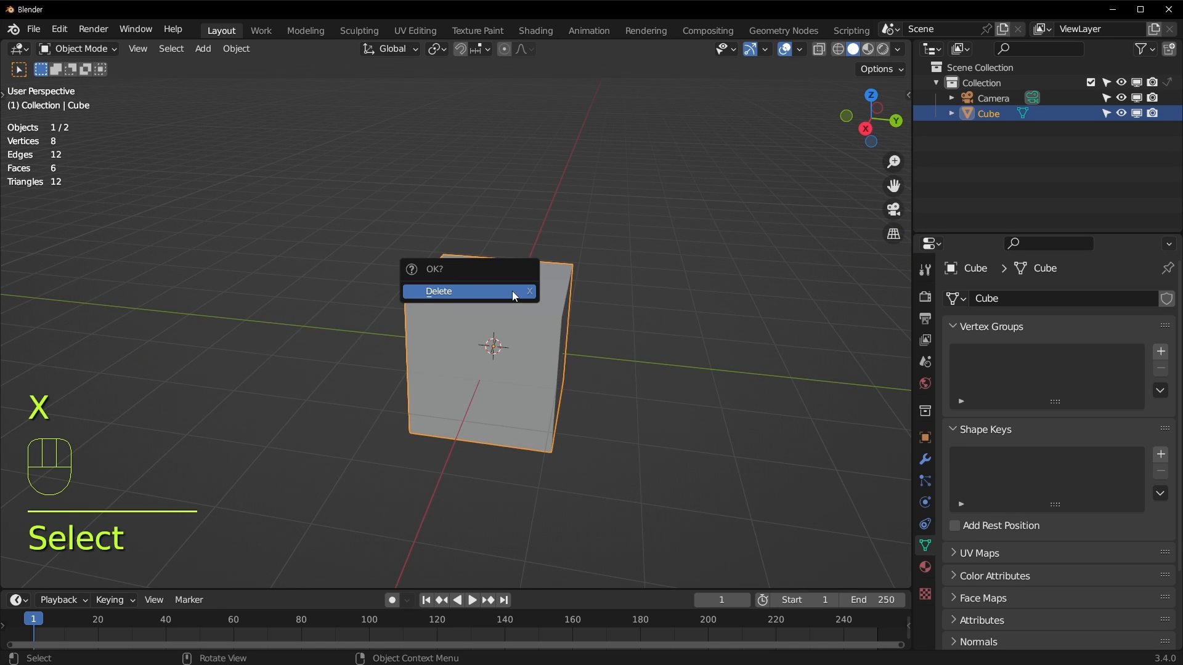
left_click(515, 295)
Add a blank Grease Pencil object at the world origin.
key("shift+a")
mouse_move(507, 304)
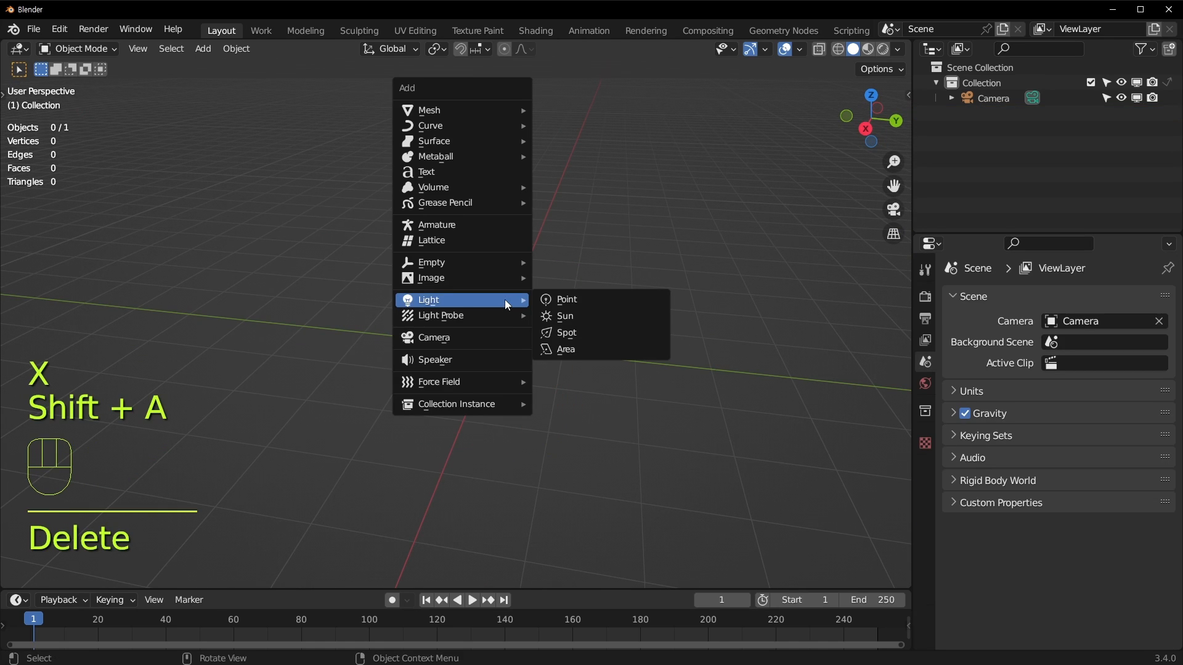
mouse_move(509, 253)
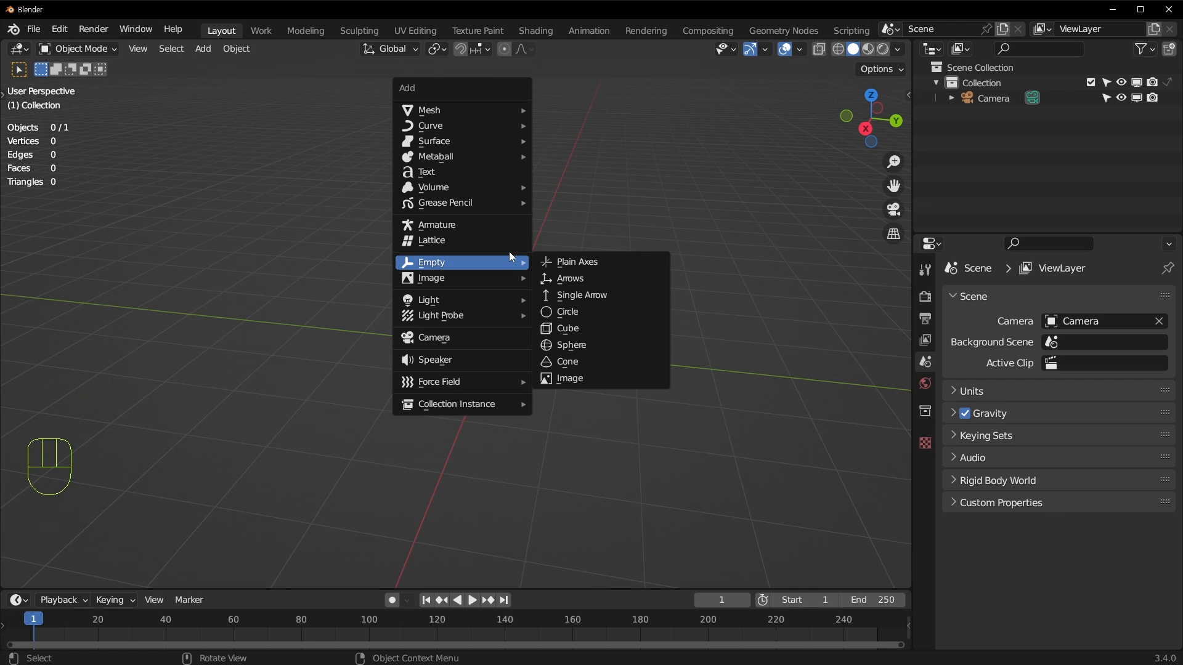
mouse_move(513, 205)
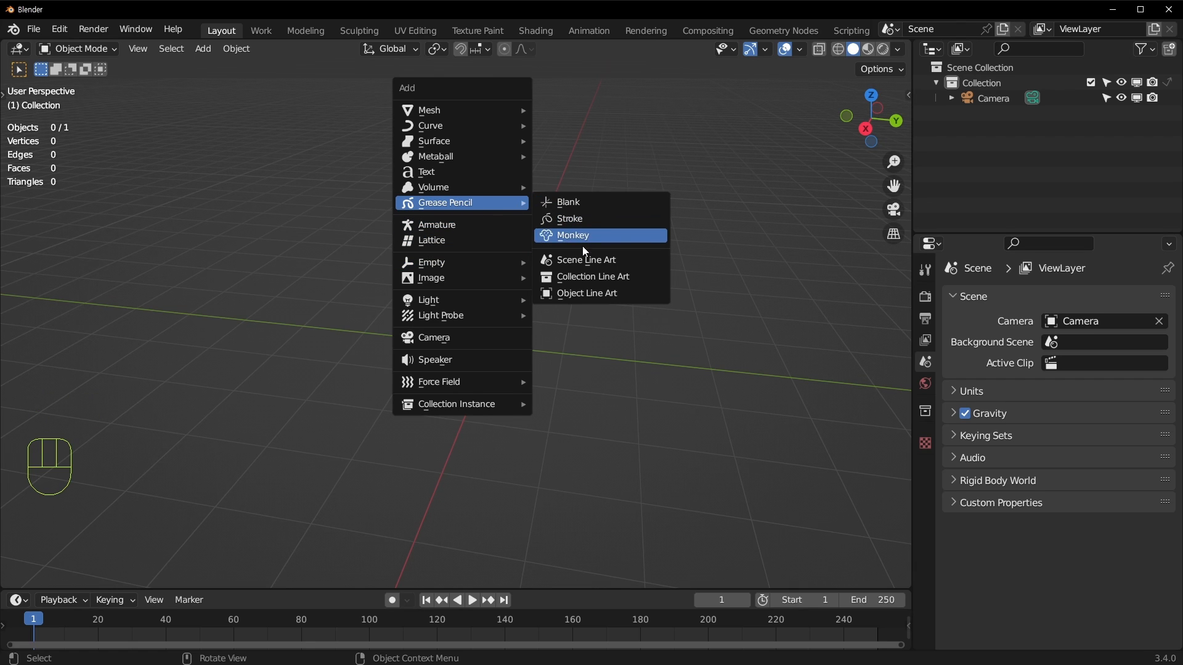
left_click(588, 203)
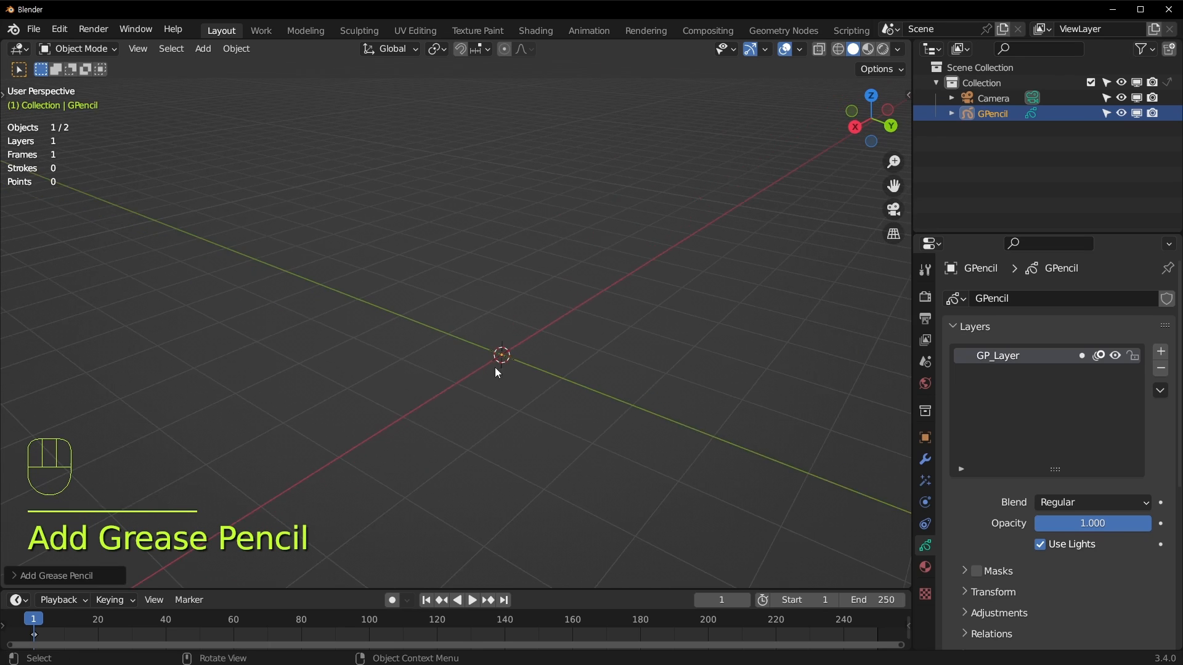
middle_click_drag(534, 410, 573, 400)
Select the Grease Pencil object and switch it to Draw Mode.
left_click(988, 99)
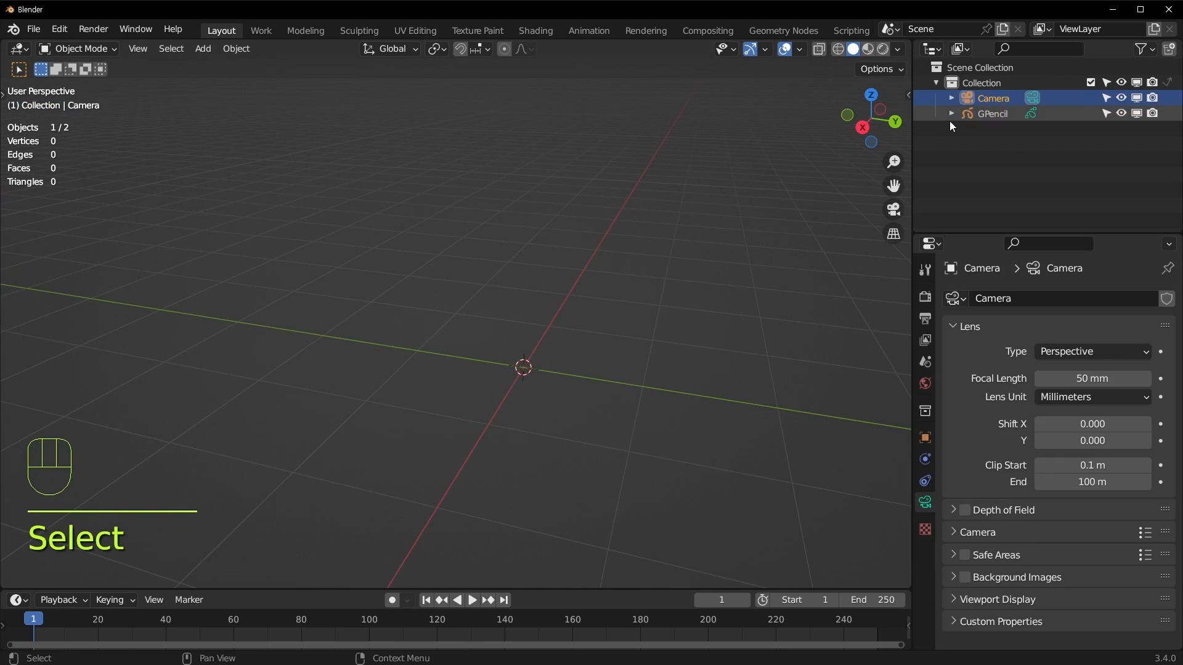
left_click(959, 115)
left_click(949, 114)
left_click(951, 113)
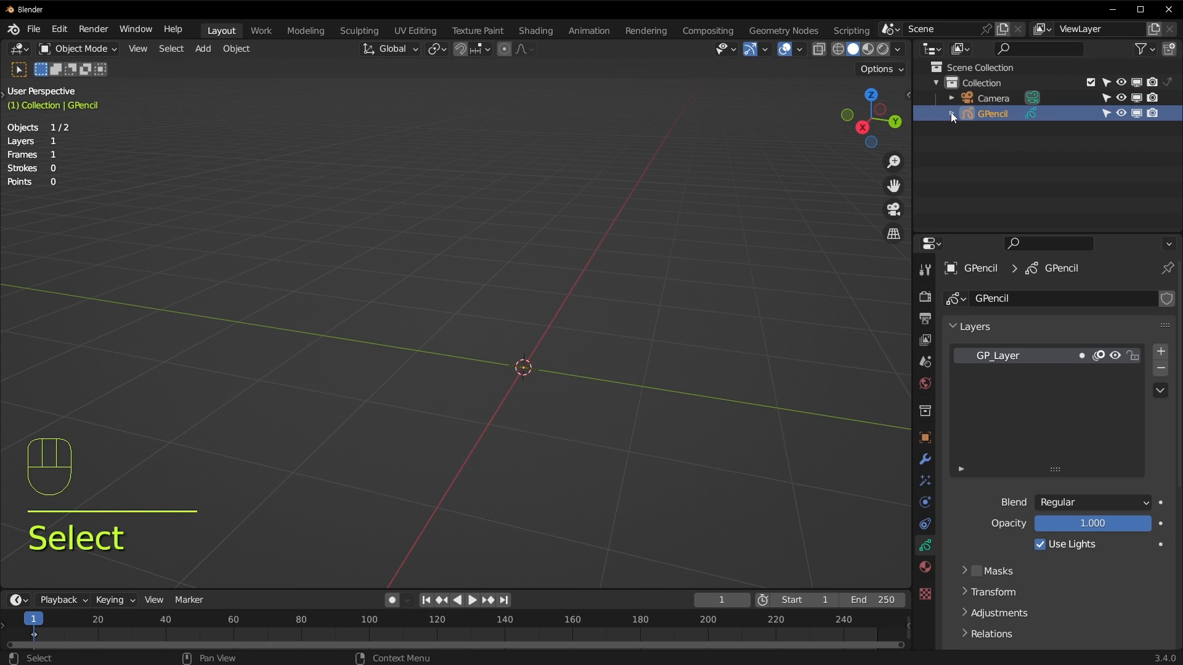
left_click(999, 112)
middle_click_drag(725, 312, 661, 303, "shift")
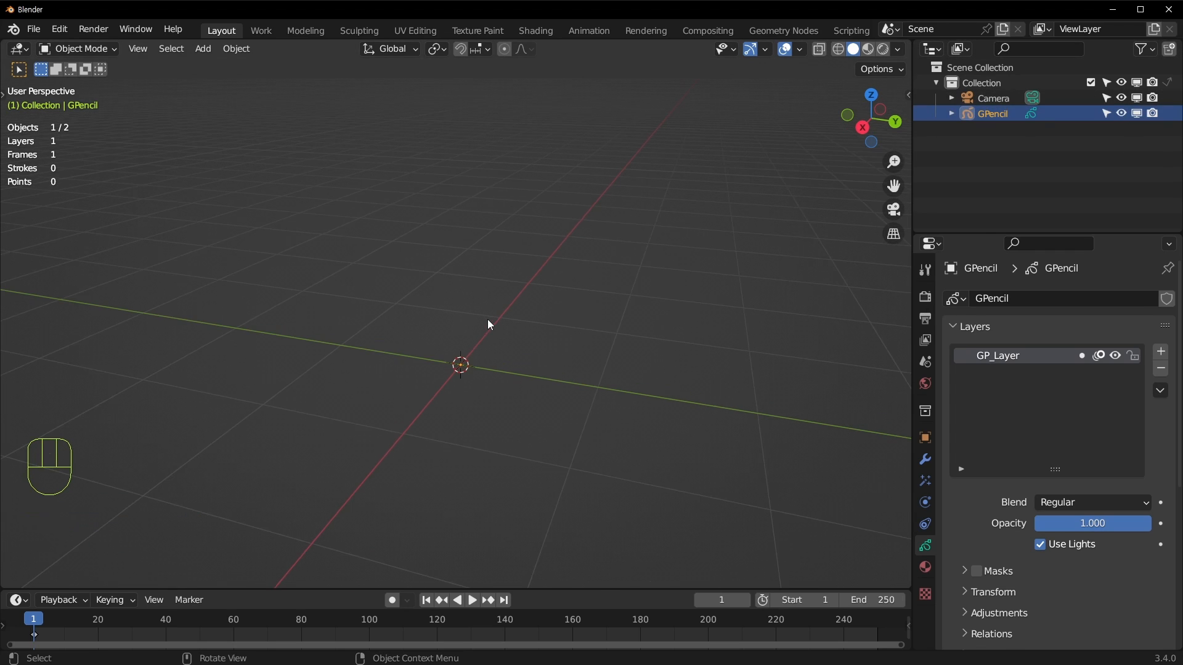
key("Tab")
key("Tab")
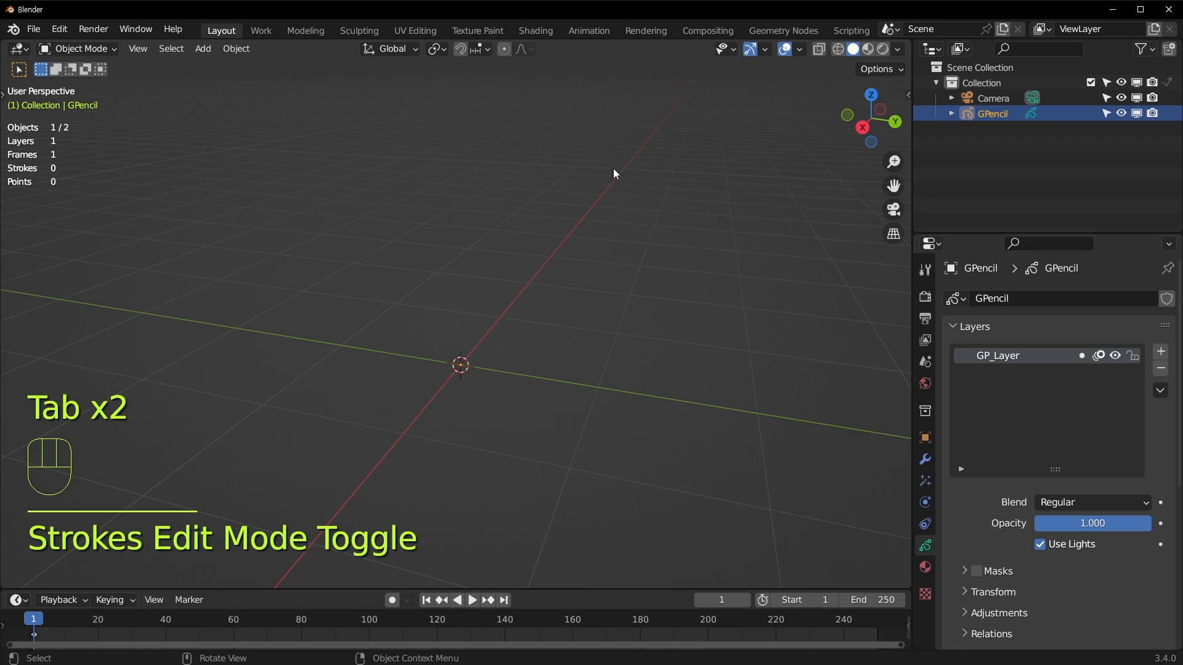
left_click(75, 49)
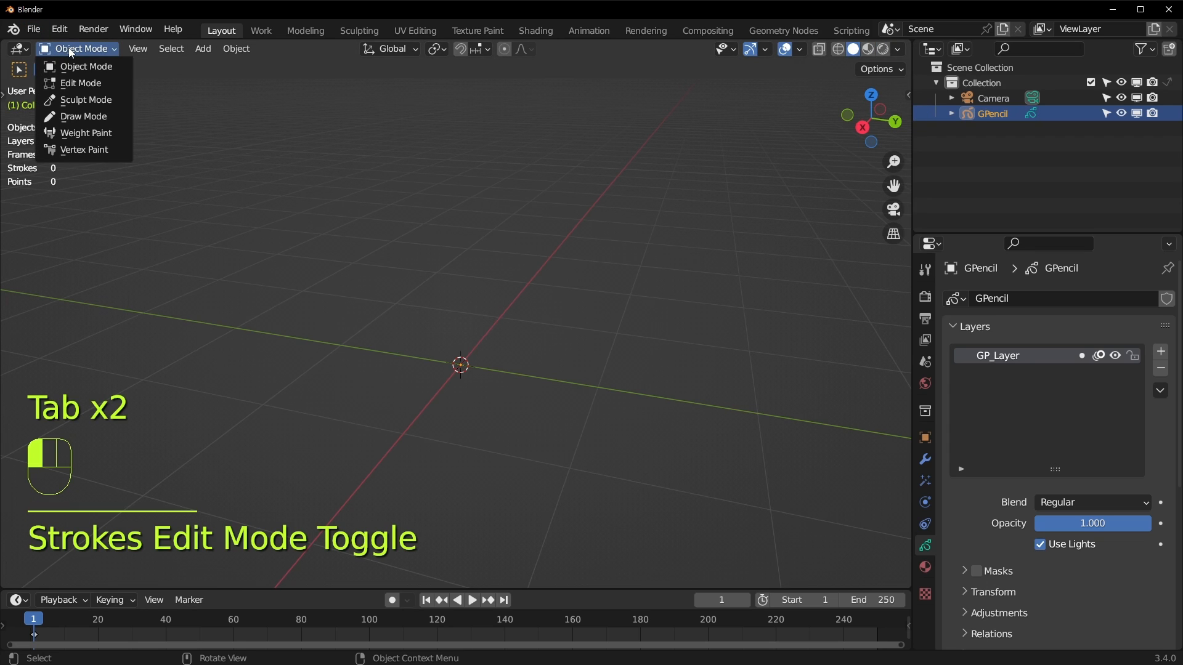
left_click(84, 117)
Draw two freehand Grease Pencil scribbles, a looping one around the origin and a tall narrow one beside it.
mouse_move(349, 353)
left_mouse_down()
mouse_move(397, 250)
mouse_move(600, 375)
mouse_move(471, 432)
mouse_move(441, 351)
mouse_move(480, 289)
mouse_move(560, 271)
mouse_move(557, 289)
left_mouse_up()
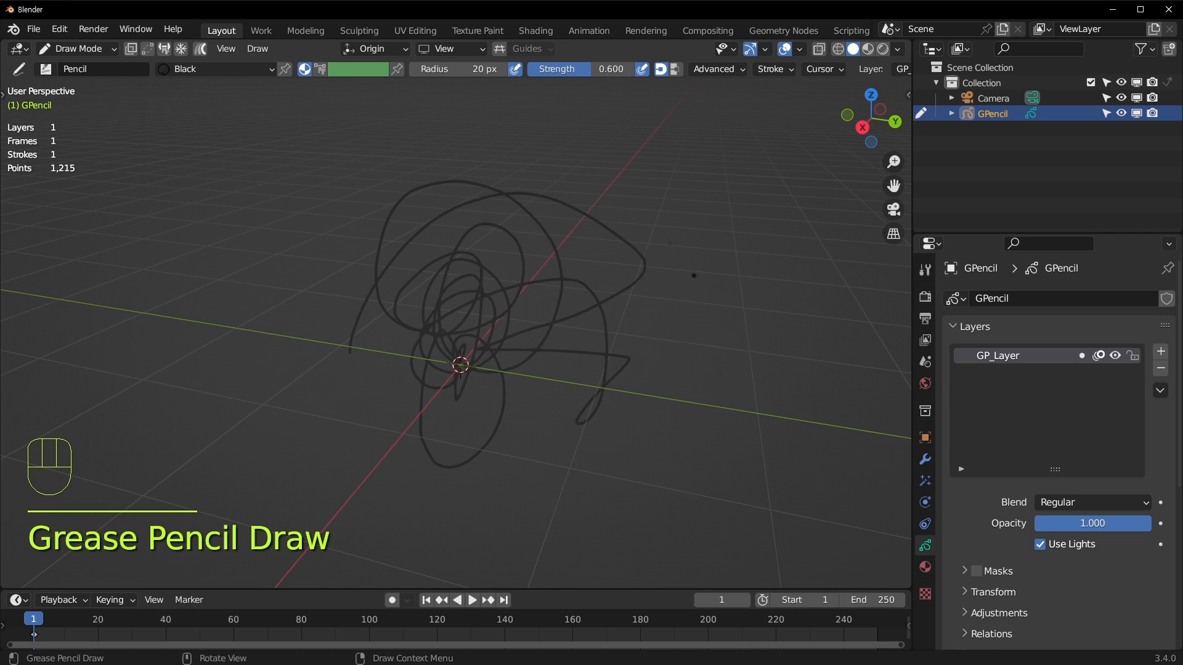
mouse_move(628, 270)
middle_mouse_down()
mouse_move(319, 236)
mouse_move(669, 273)
middle_mouse_up()
mouse_move(677, 455)
left_mouse_down()
mouse_move(666, 284)
mouse_move(651, 468)
left_mouse_up()
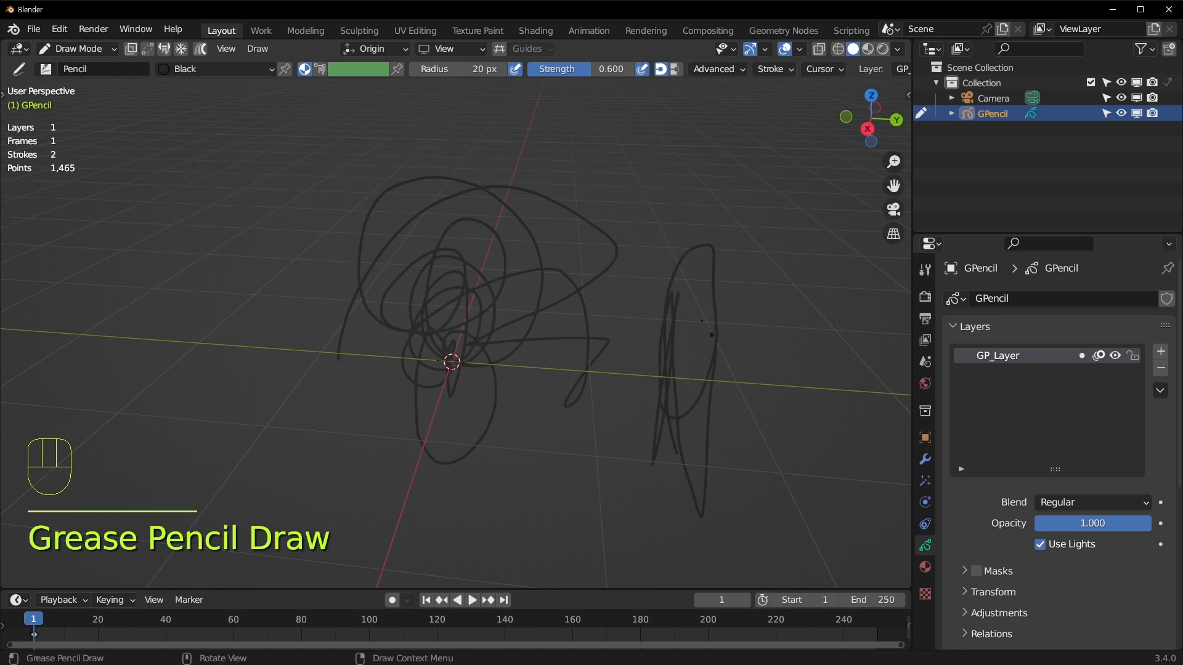
mouse_move(652, 468)
middle_mouse_down()
mouse_move(694, 301)
mouse_move(608, 295)
mouse_move(627, 298)
middle_mouse_up()
In Edit Mode, select all points of both strokes, move them freely away from the origin and examine the points up close.
key("Tab")
key("a")
key("g")
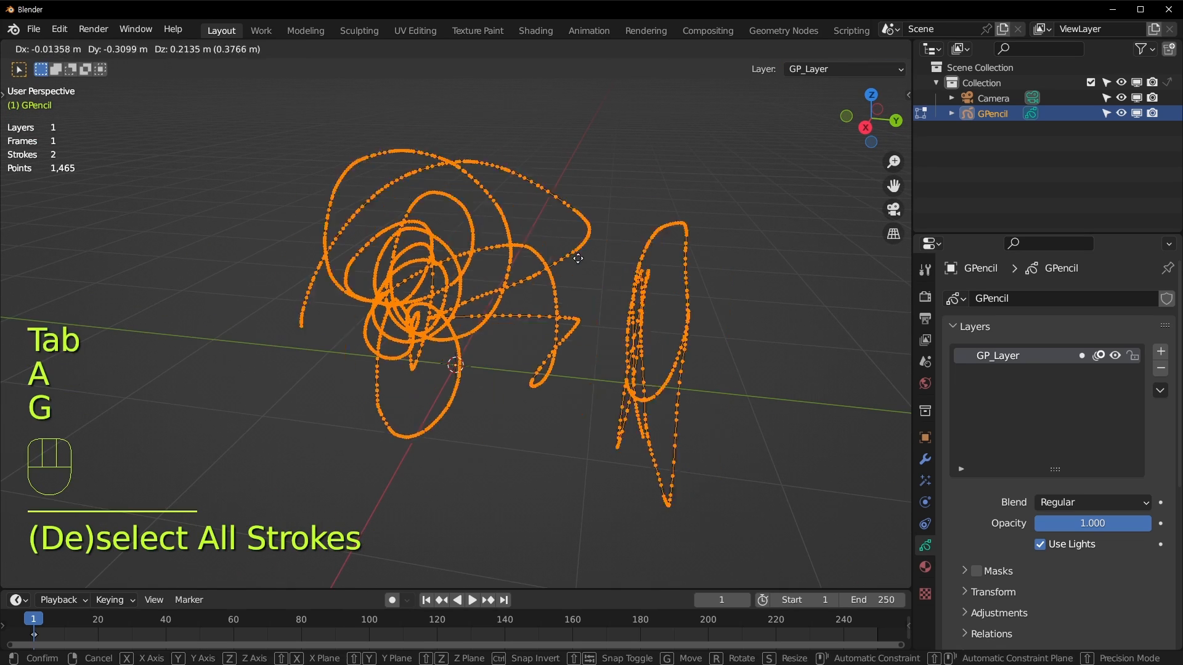
left_click(532, 254)
scroll(549, 261, "up", 4)
scroll(550, 262, "up", 5)
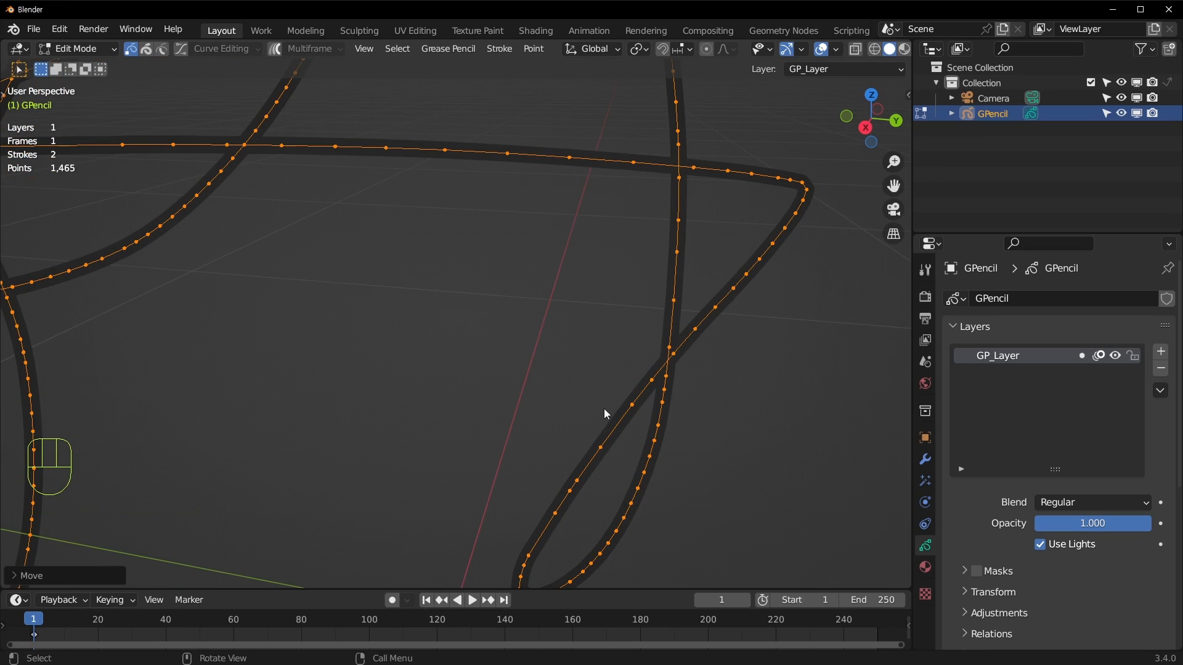
scroll(604, 382, "down", 8)
Return to Object Mode and rotate the Grease Pencil object by about -28° around the global Z axis.
key("Tab")
key("ctrl+Tab")
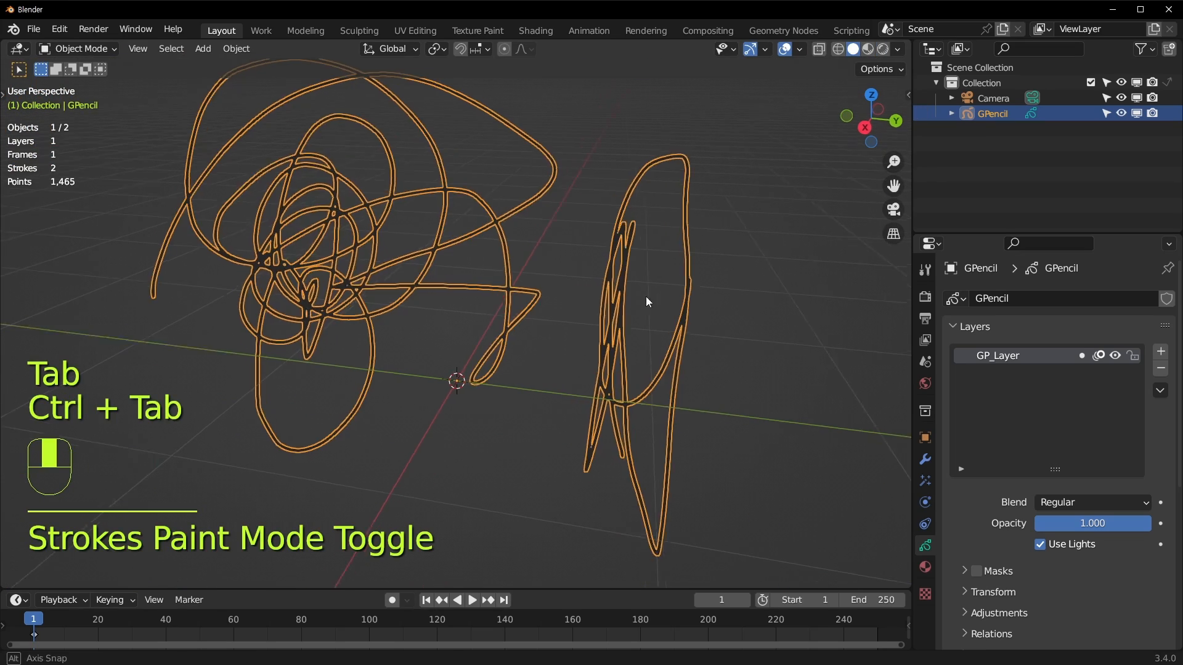
mouse_move(646, 298)
middle_mouse_down()
mouse_move(475, 318)
mouse_move(470, 296)
mouse_move(653, 275)
middle_mouse_up()
key("r")
left_click(523, 191)
left_click(701, 444)
left_click(562, 275)
key("r")
key("r")
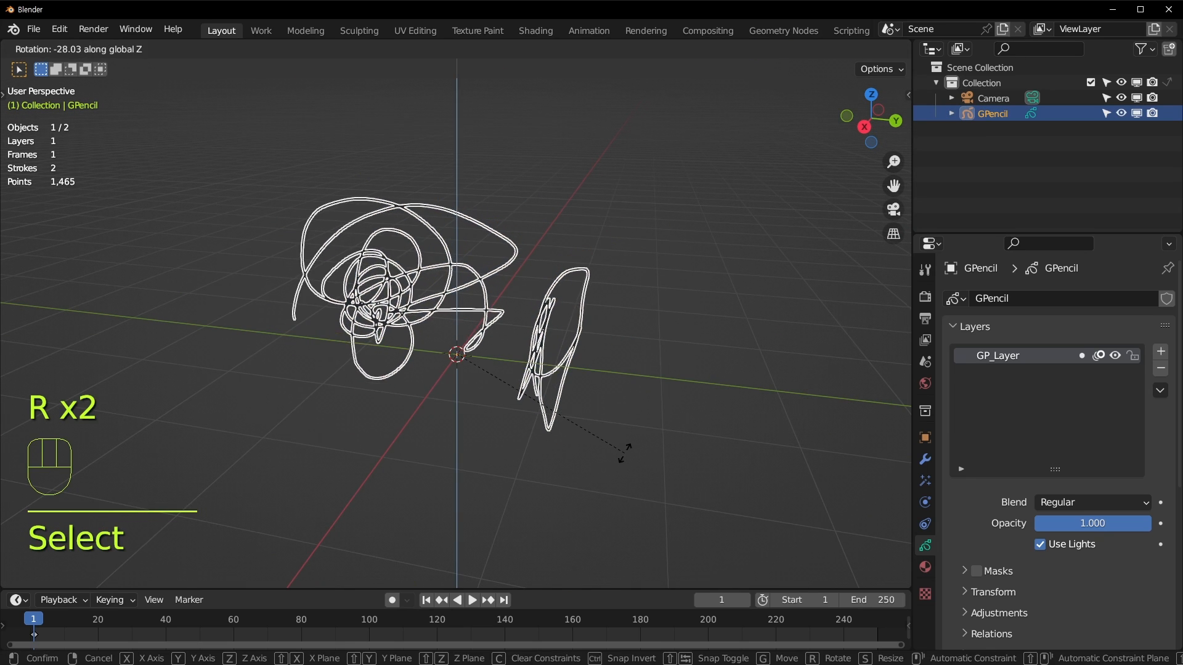
left_click(616, 454)
Delete the Grease Pencil object with the scribbles.
key("x")
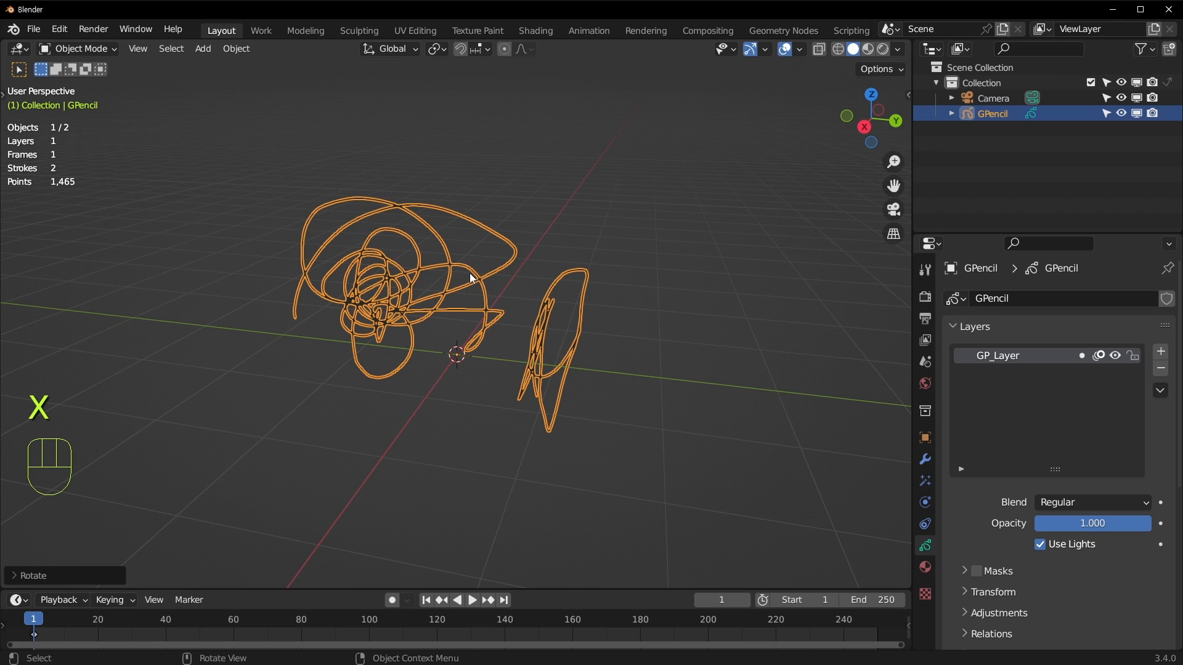
left_click(472, 275)
key("x")
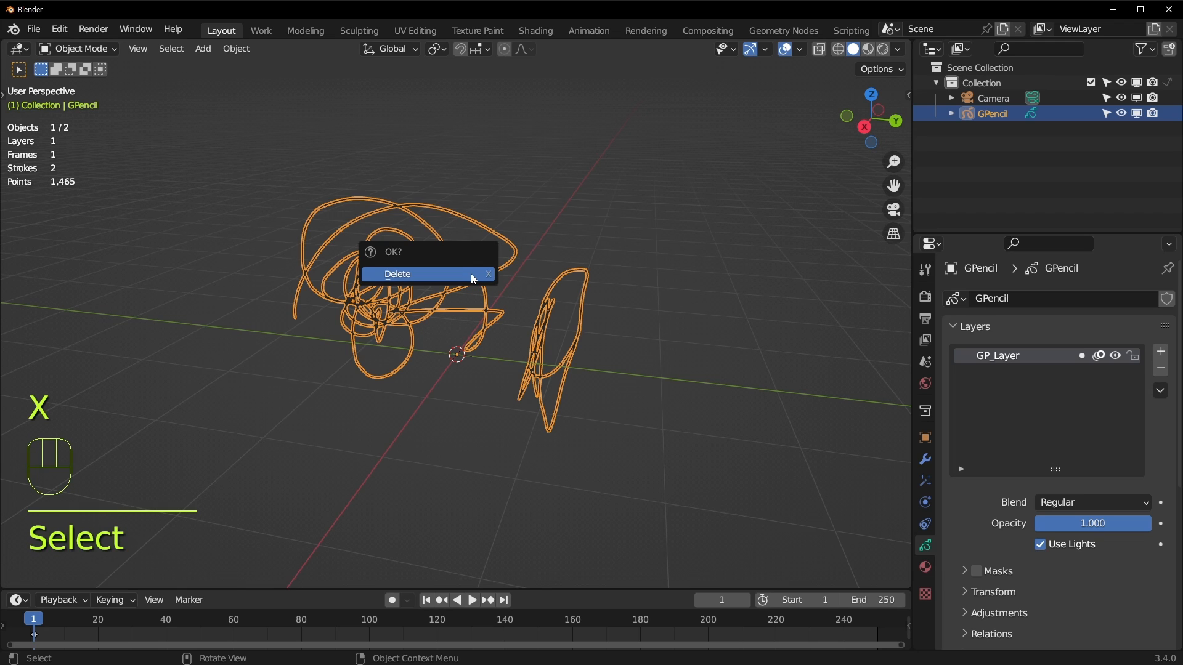
left_click(473, 279)
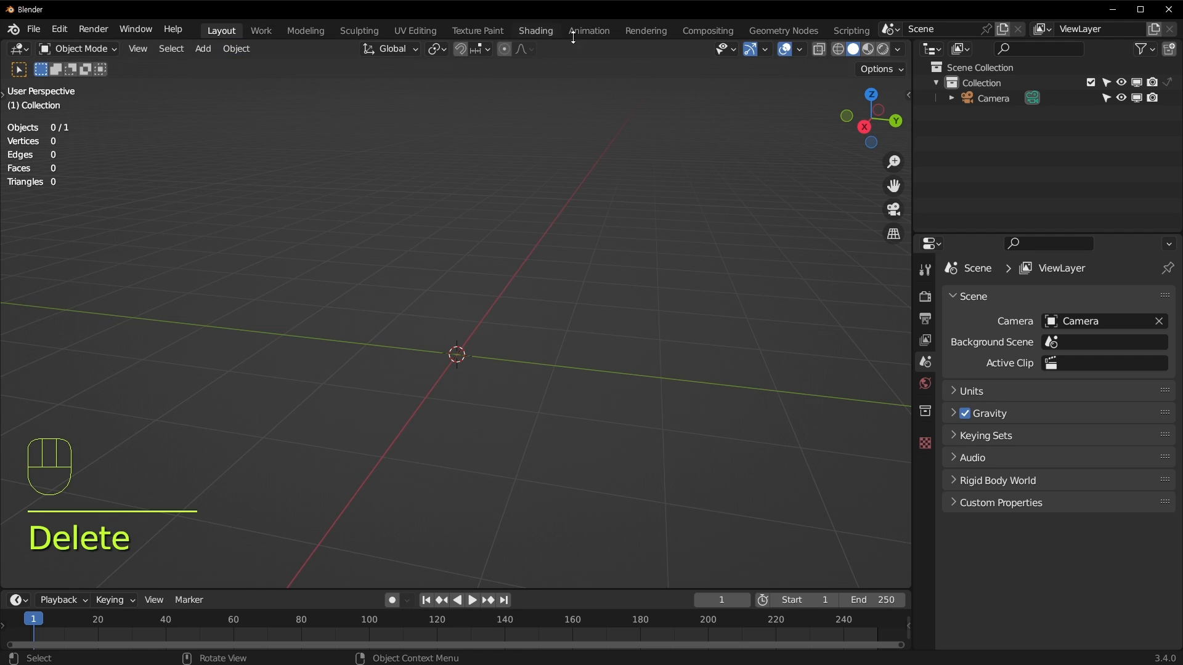
Create a new 2D Animation file without saving the current one, and enlarge the Grease Pencil dope sheet to show both layers.
left_click(34, 30)
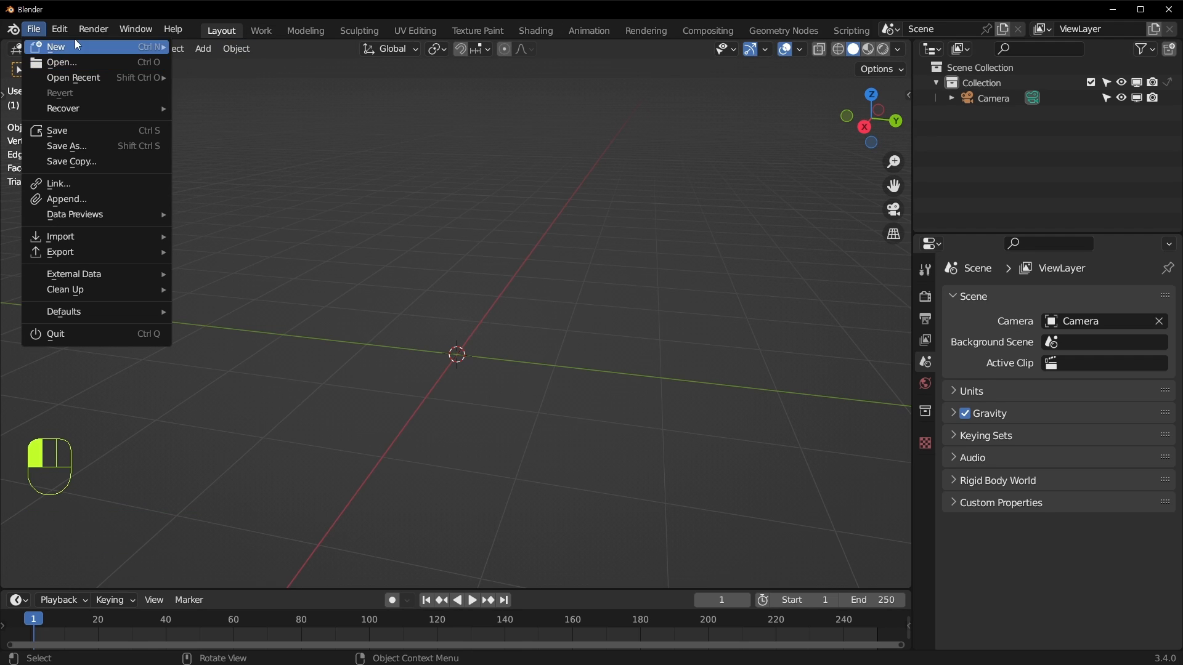
mouse_move(69, 47)
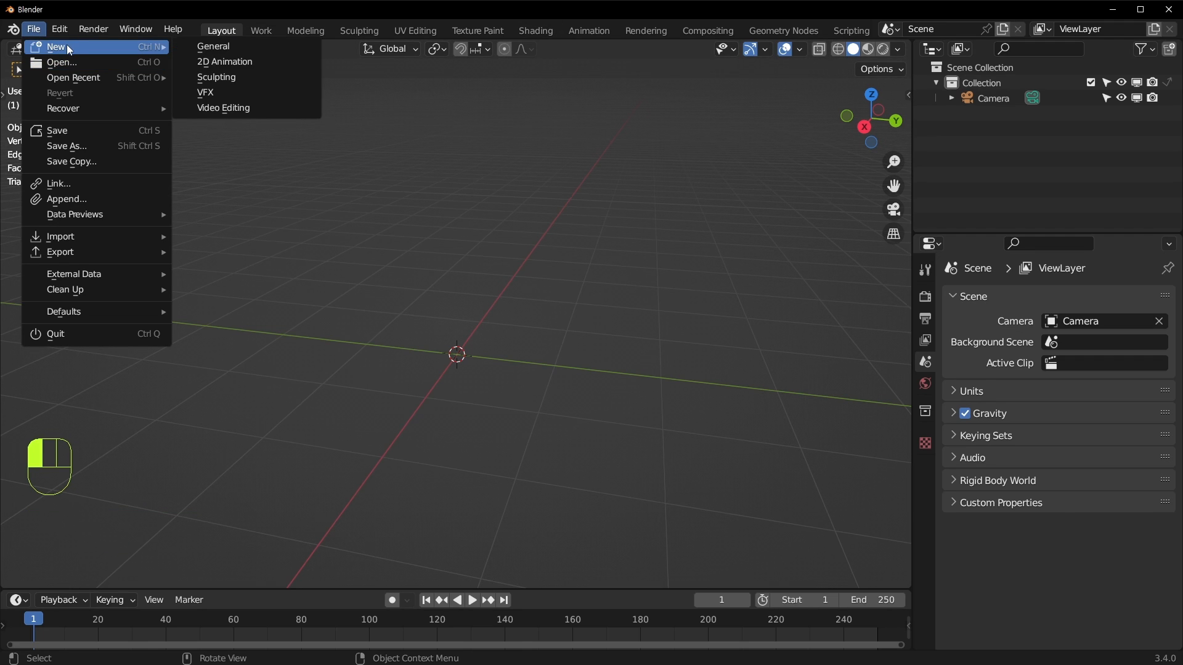
left_click(281, 74)
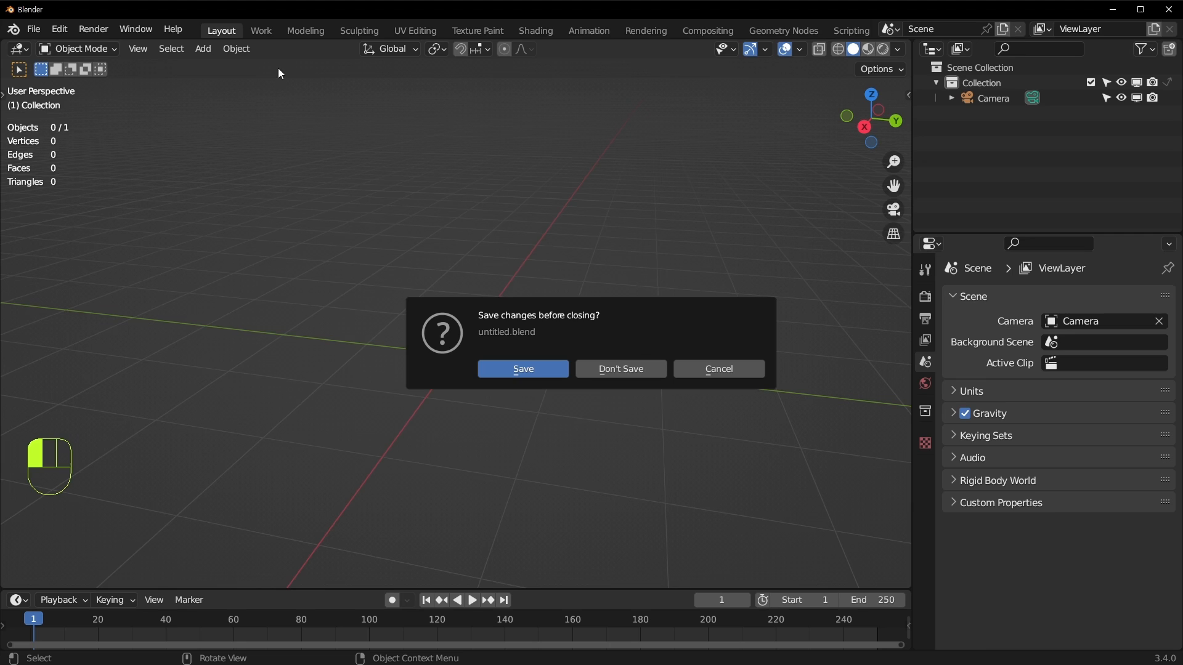
left_click(635, 369)
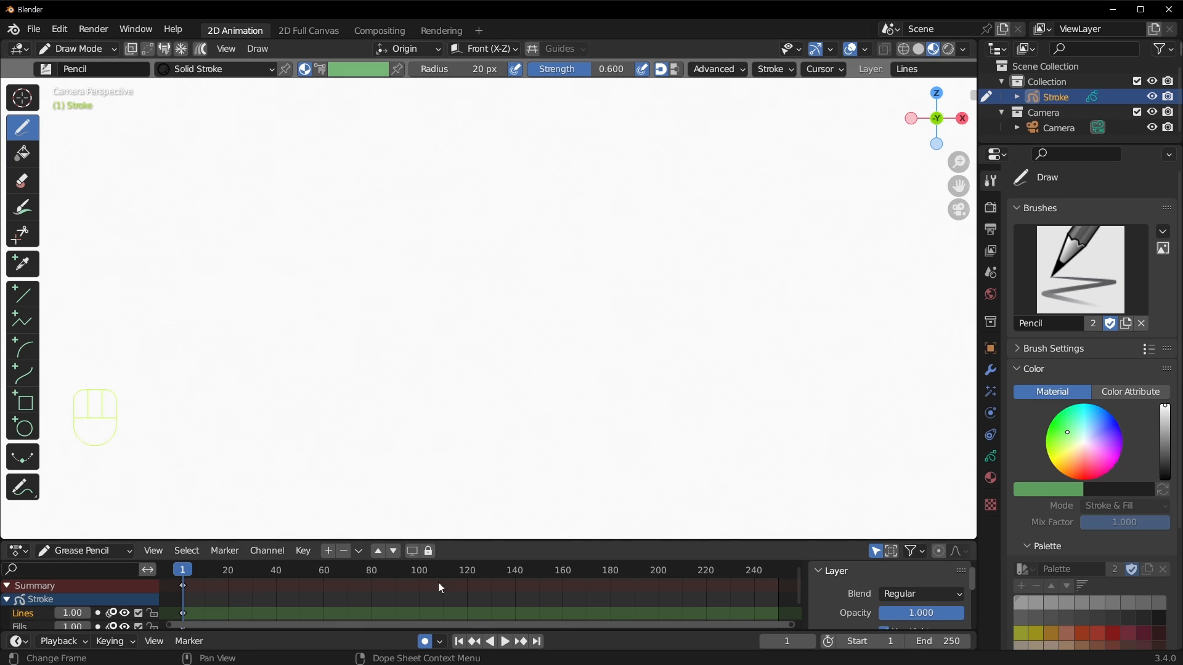
mouse_move(465, 539)
left_mouse_down()
mouse_move(466, 468)
mouse_move(474, 521)
left_mouse_up()
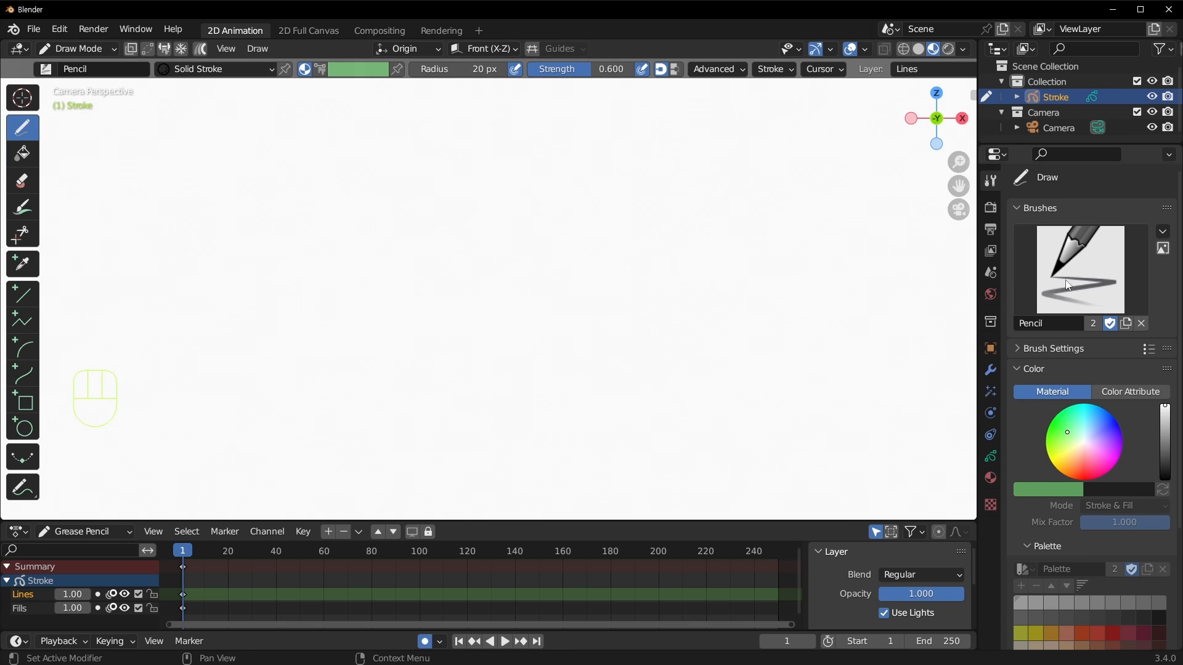
Darken the world background color from white to a medium grey.
left_click(990, 294)
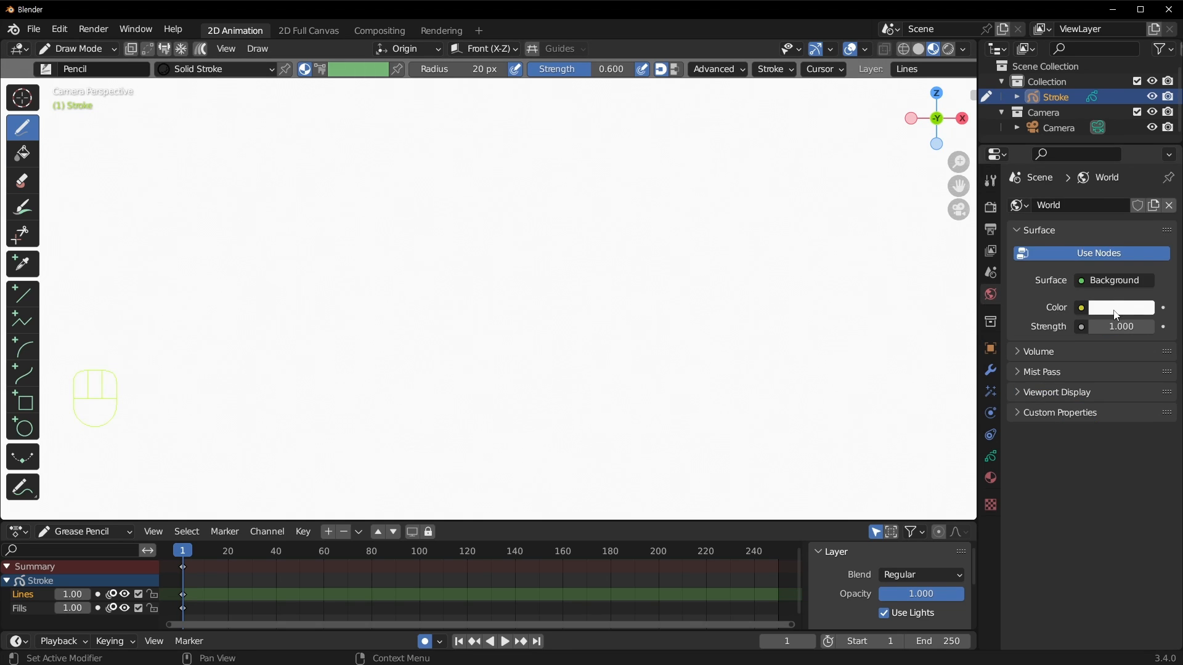
left_click(1120, 307)
left_click_drag(1144, 188, 1142, 147)
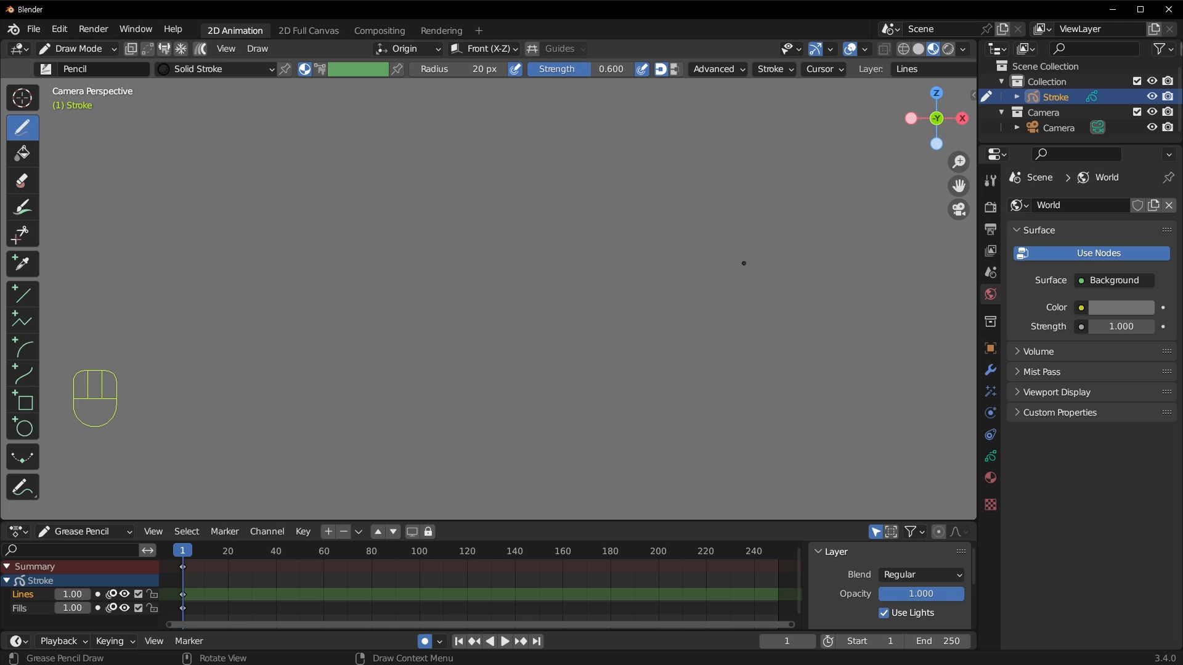
key("KP_0")
key("KP_0")
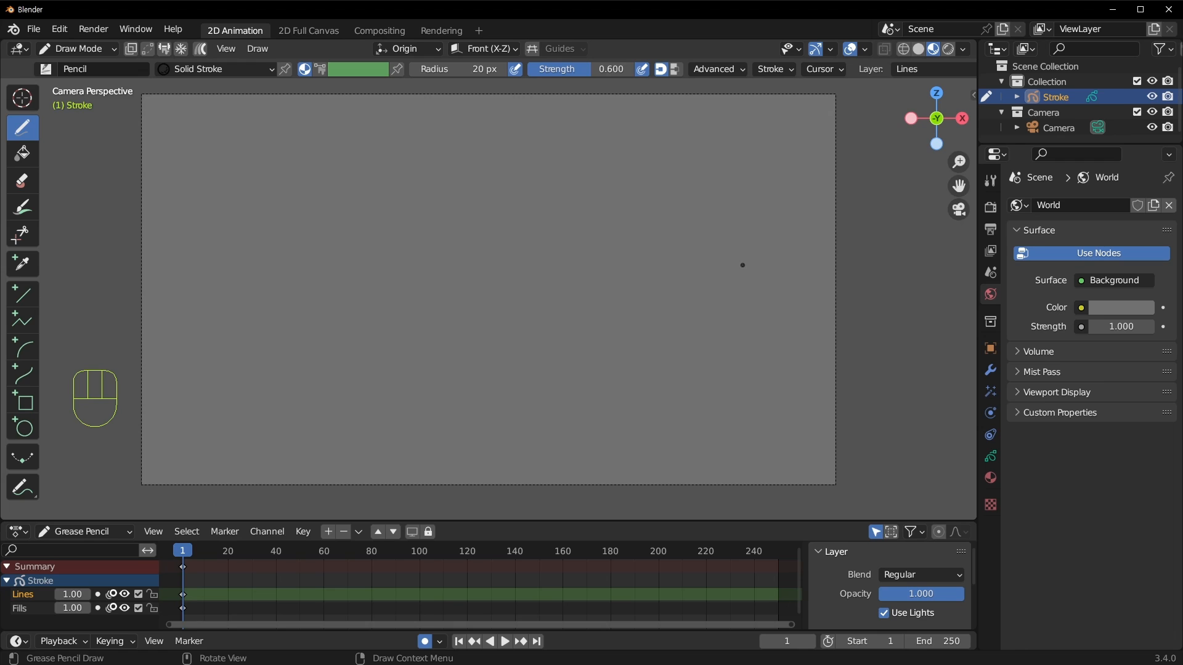
Draw a freehand test scribble inside the camera frame, inspect it from other angles, undo it and return to the camera view.
middle_click_drag(742, 265, 440, 290)
key("KP_0")
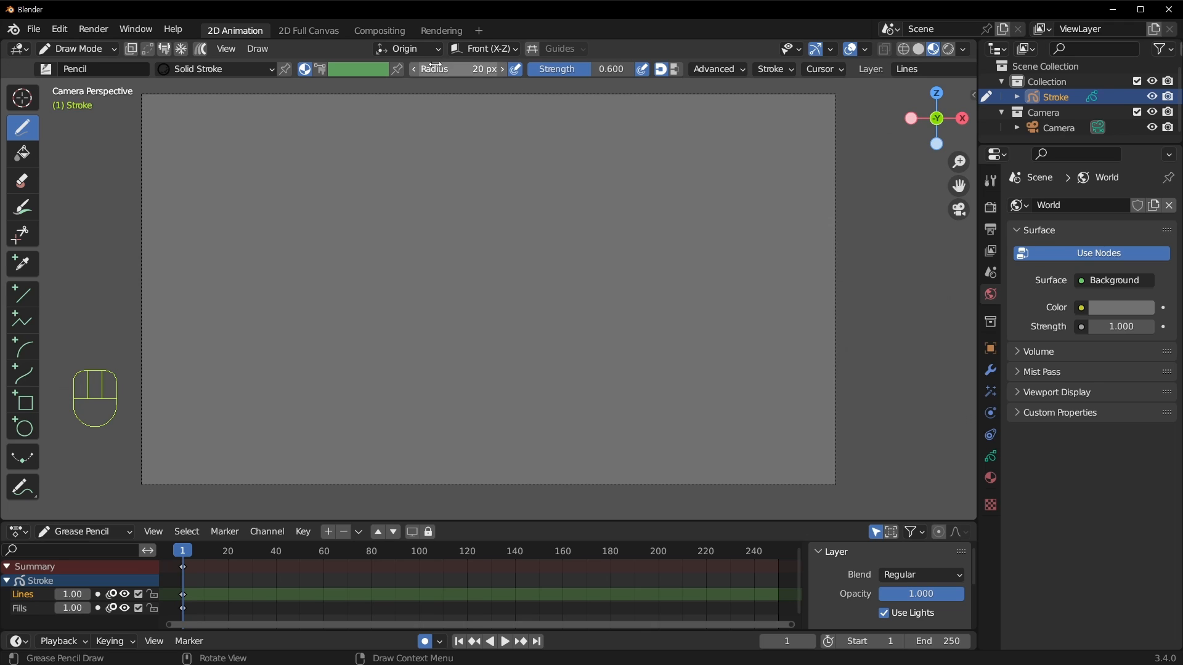
mouse_move(306, 248)
left_mouse_down()
mouse_move(306, 264)
mouse_move(432, 282)
mouse_move(489, 265)
mouse_move(502, 311)
left_mouse_up()
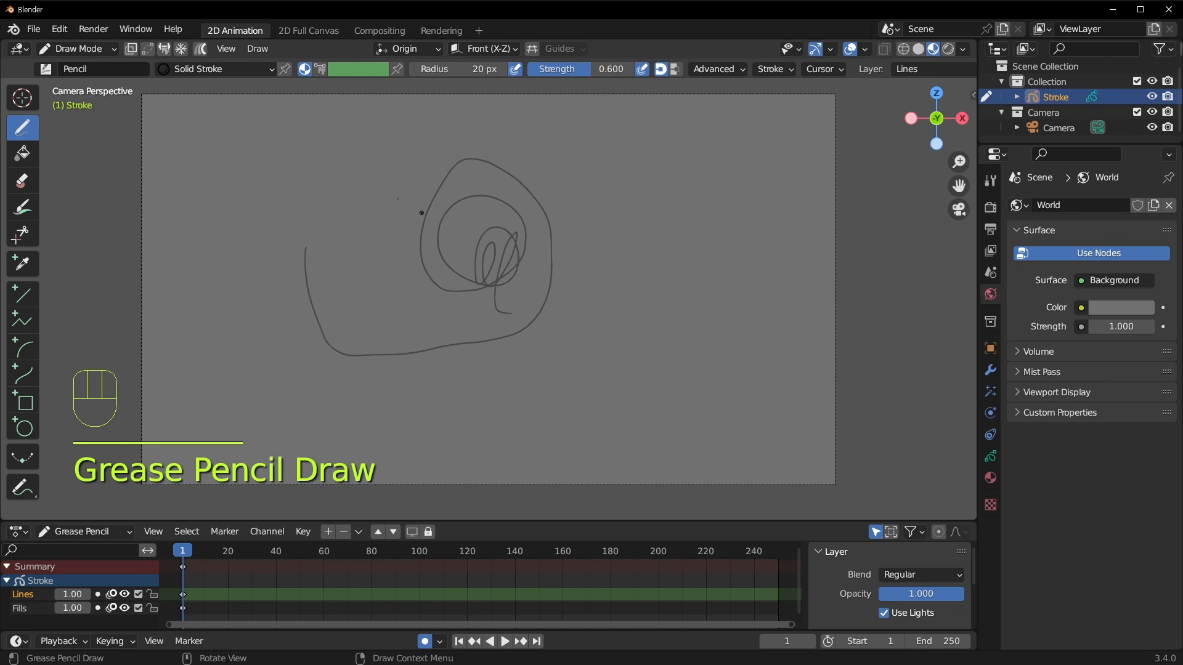
middle_click_drag(594, 315, 454, 362)
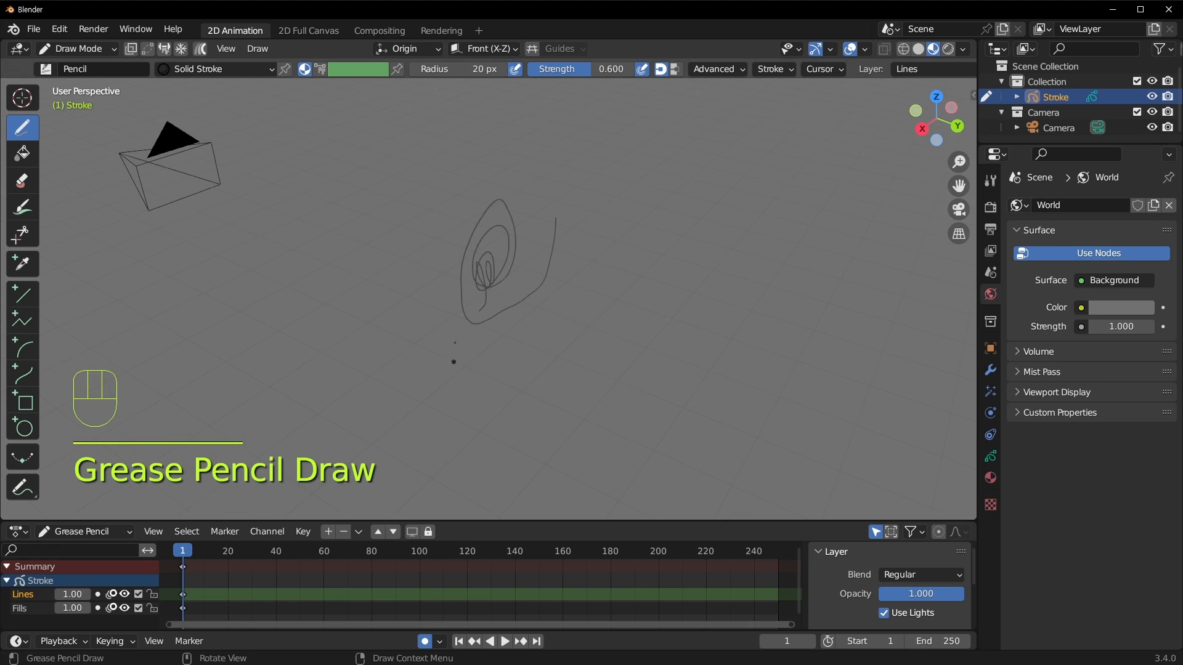
middle_click_drag(475, 242, 576, 222)
key("ctrl+z")
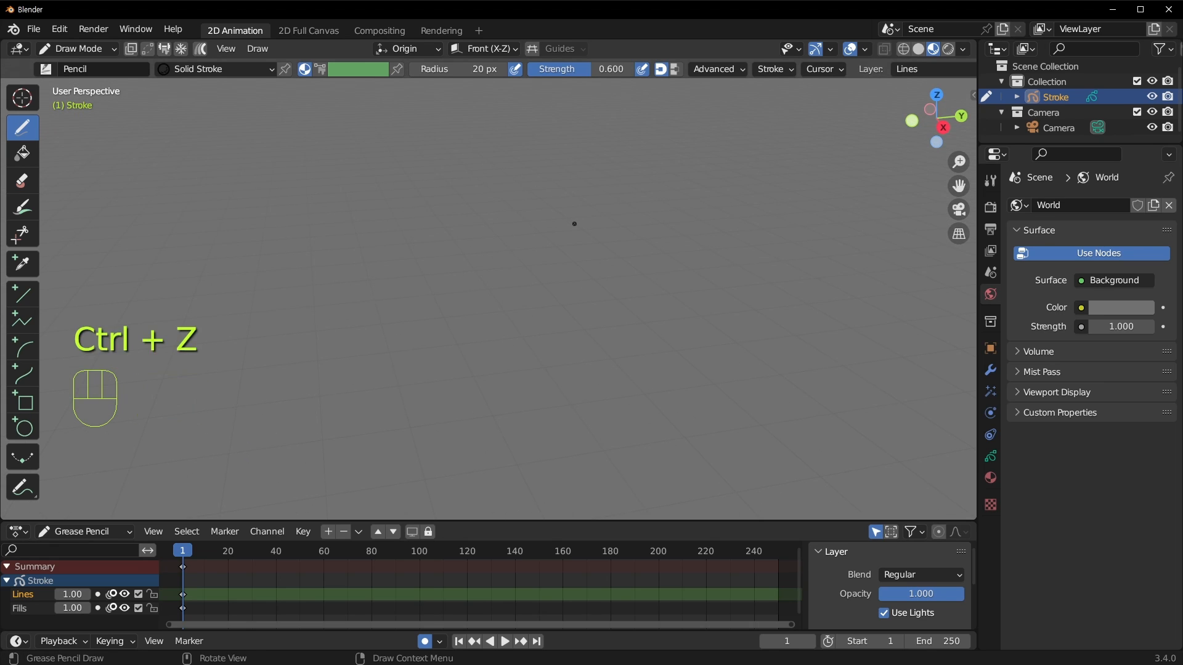
key("KP_0")
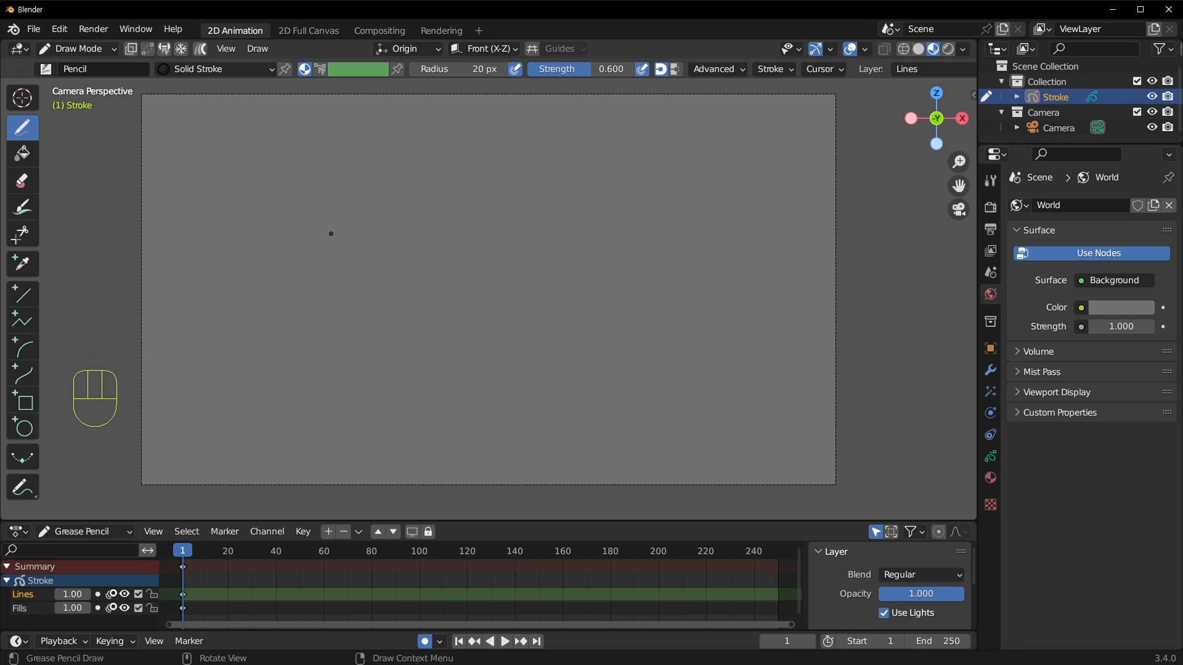
Enlarge the Pencil brush radius to 89 px, then draw a short test stroke and undo it.
key("f")
left_click(373, 217)
key("f")
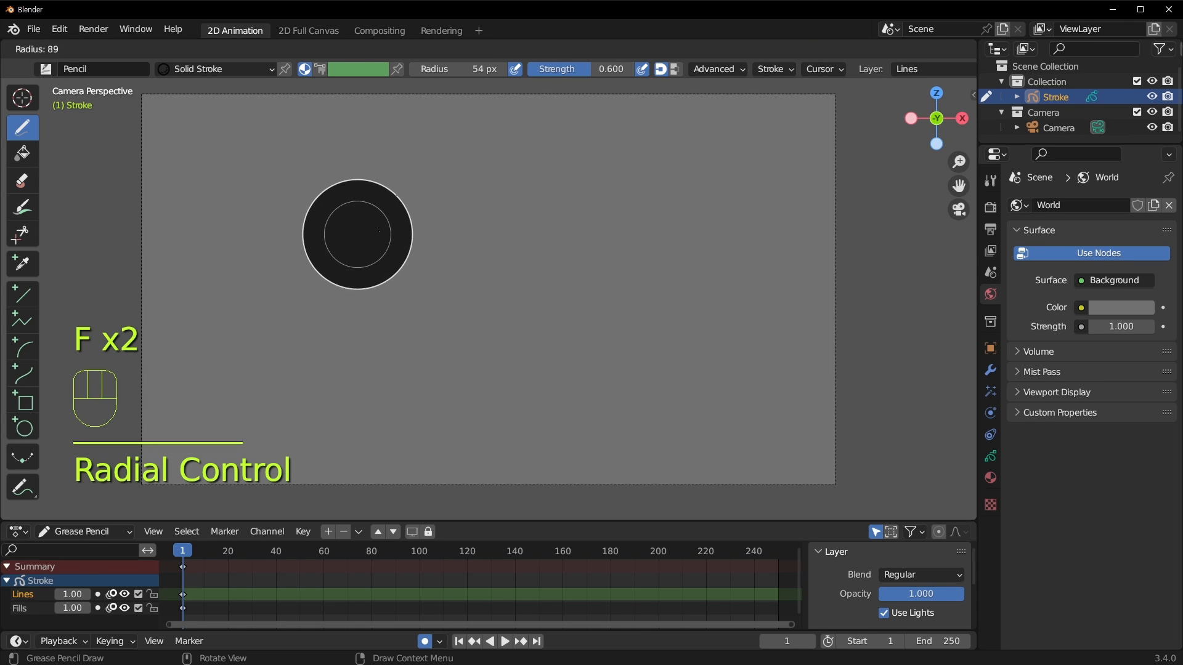
left_click(379, 233)
mouse_move(311, 293)
left_mouse_down()
mouse_move(420, 158)
mouse_move(435, 219)
mouse_move(408, 298)
left_mouse_up()
key("ctrl+z")
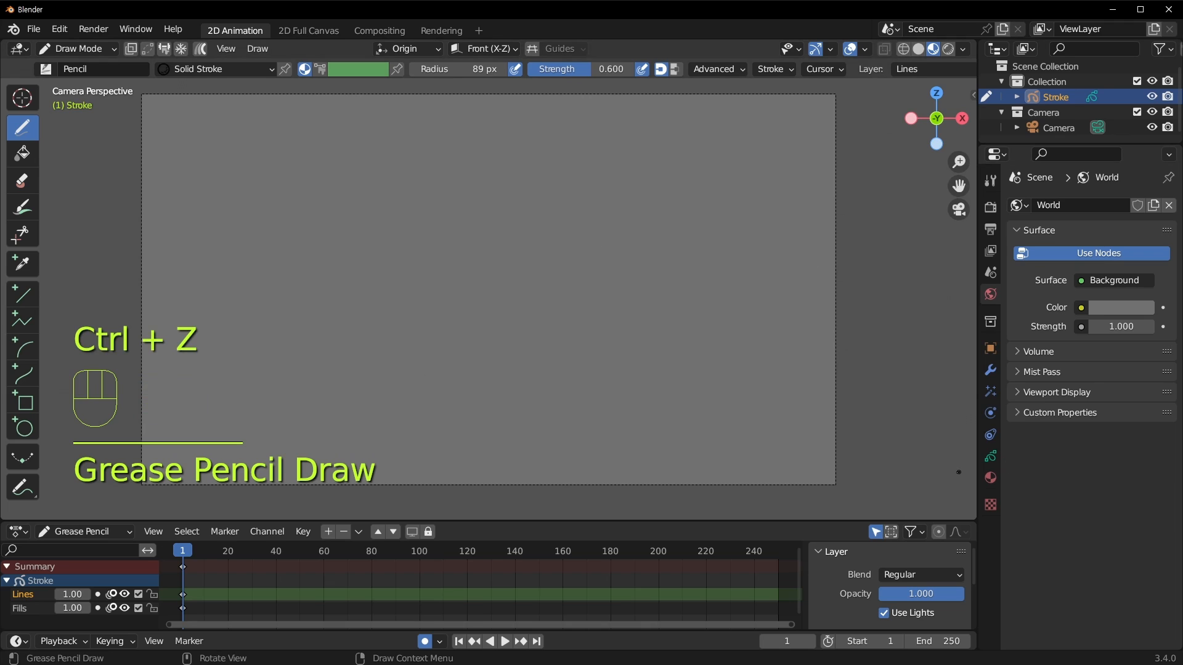
Display the Stroke object's material settings and widen the drawing toolbar so the tool names show.
left_click(991, 478)
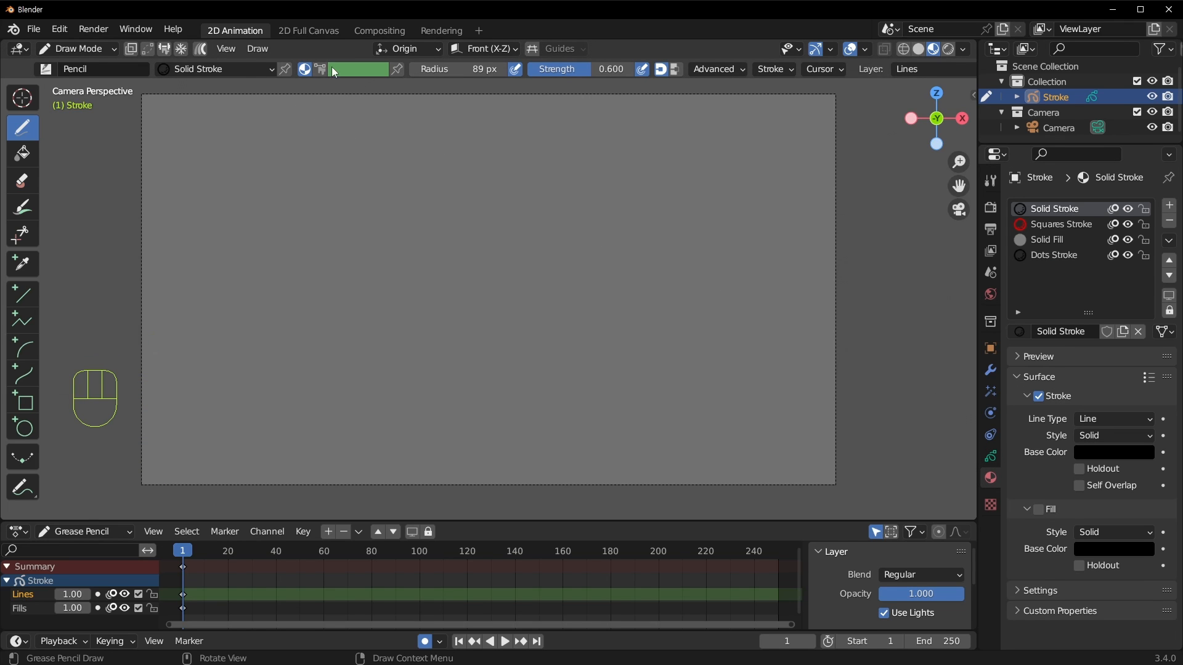
left_click(81, 49)
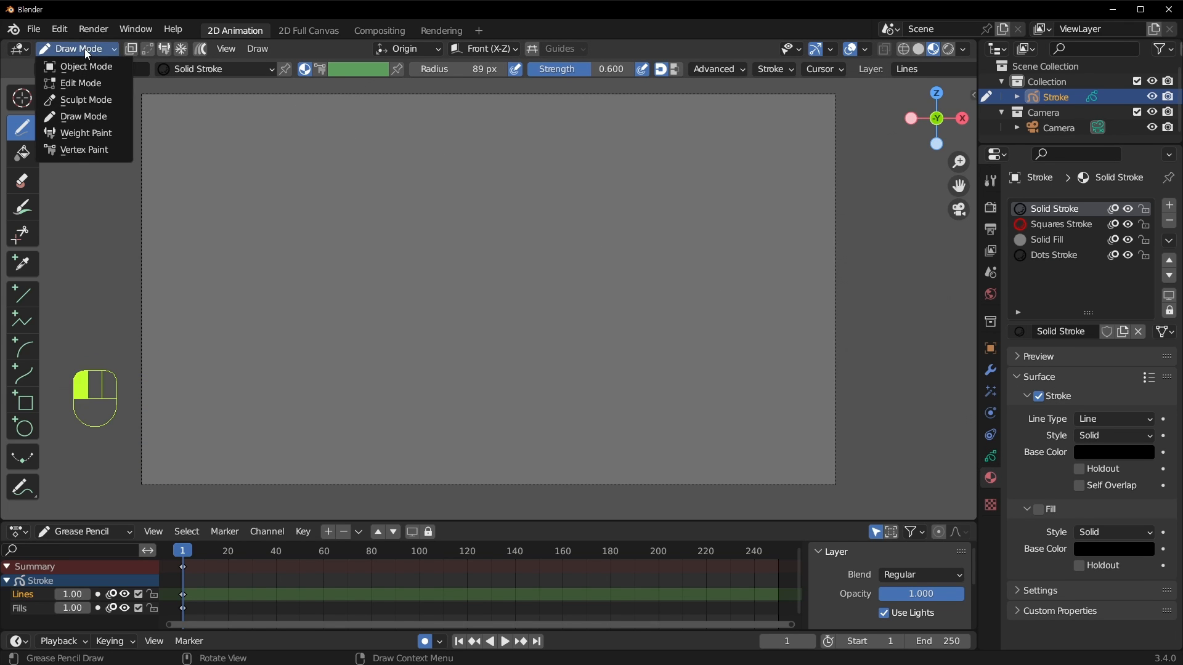
double_click(95, 69)
left_click(96, 71)
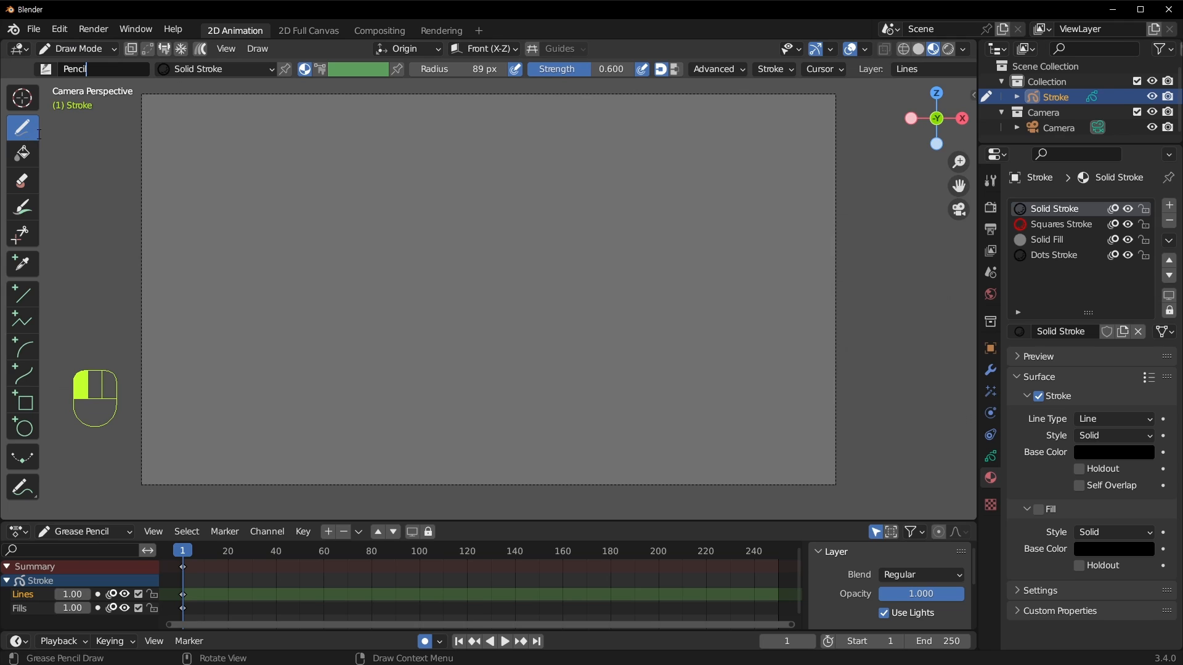
left_click_drag(38, 133, 75, 148)
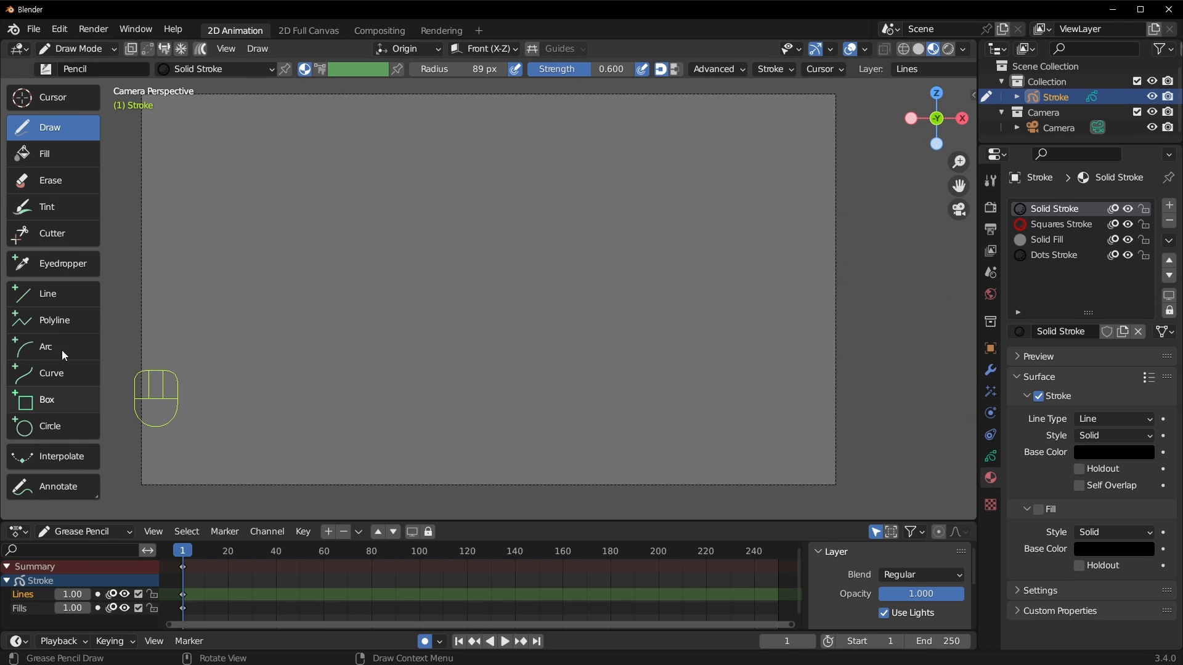
Draw three crossing straight test lines inside the camera frame with the Line tool and undo them all.
left_click(52, 294)
left_click(737, 211)
left_click_drag(689, 208, 268, 372)
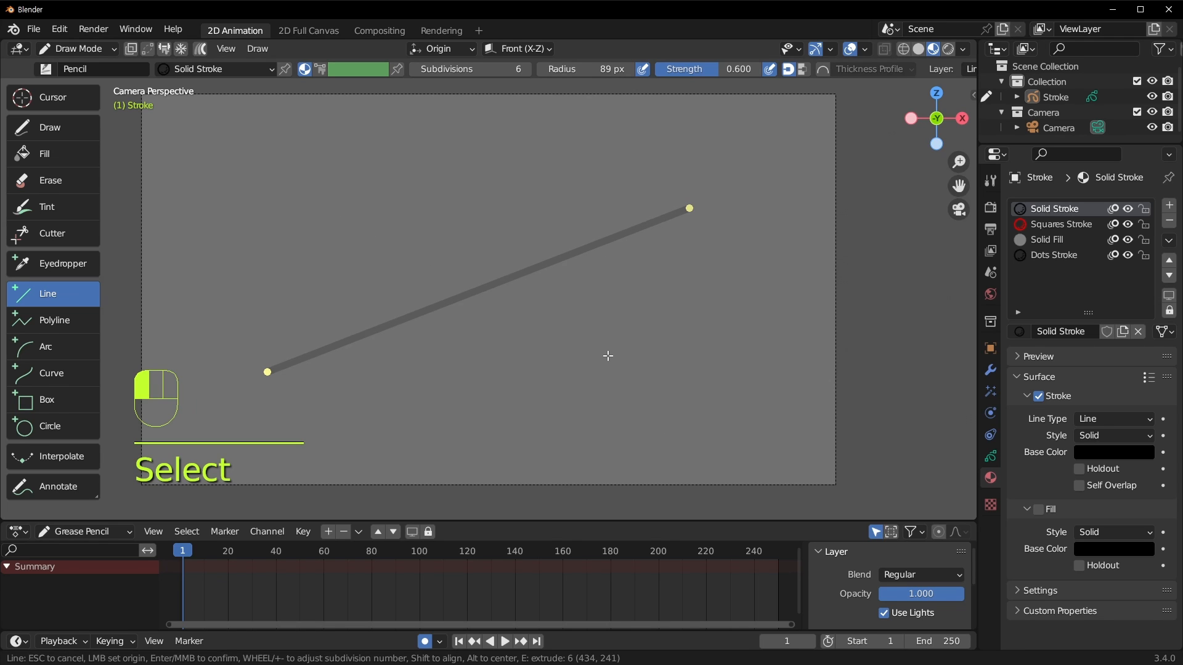
key("Return")
left_click_drag(356, 206, 584, 370)
key("Return")
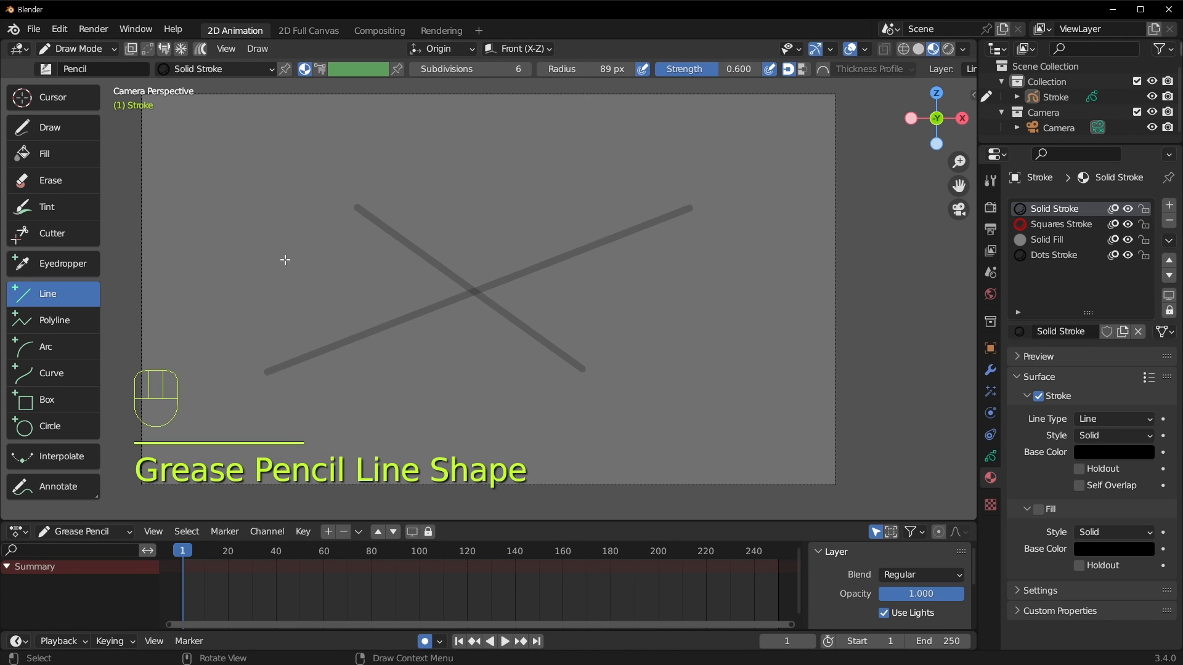
left_click_drag(285, 260, 673, 322)
key("Return")
key("ctrl+z")
key("ctrl+z")
key("ctrl+z")
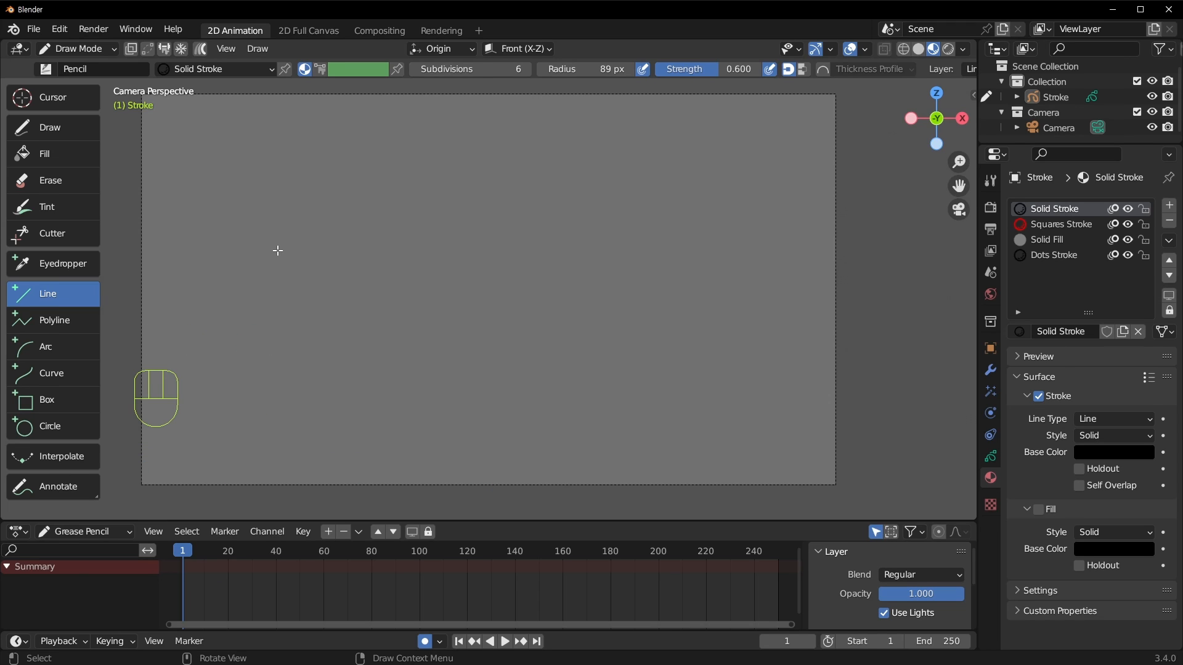
Return to the Draw tool and choose the Ink Pen Rough brush in the tool settings.
left_click(49, 127)
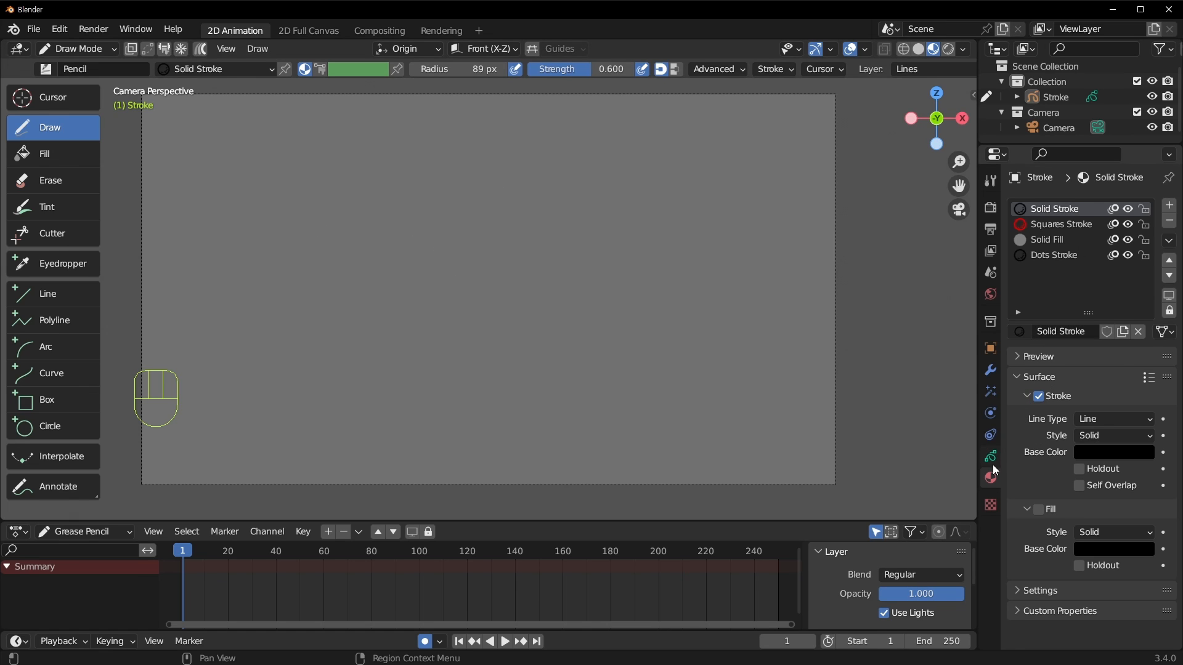
left_click(991, 207)
left_click(991, 181)
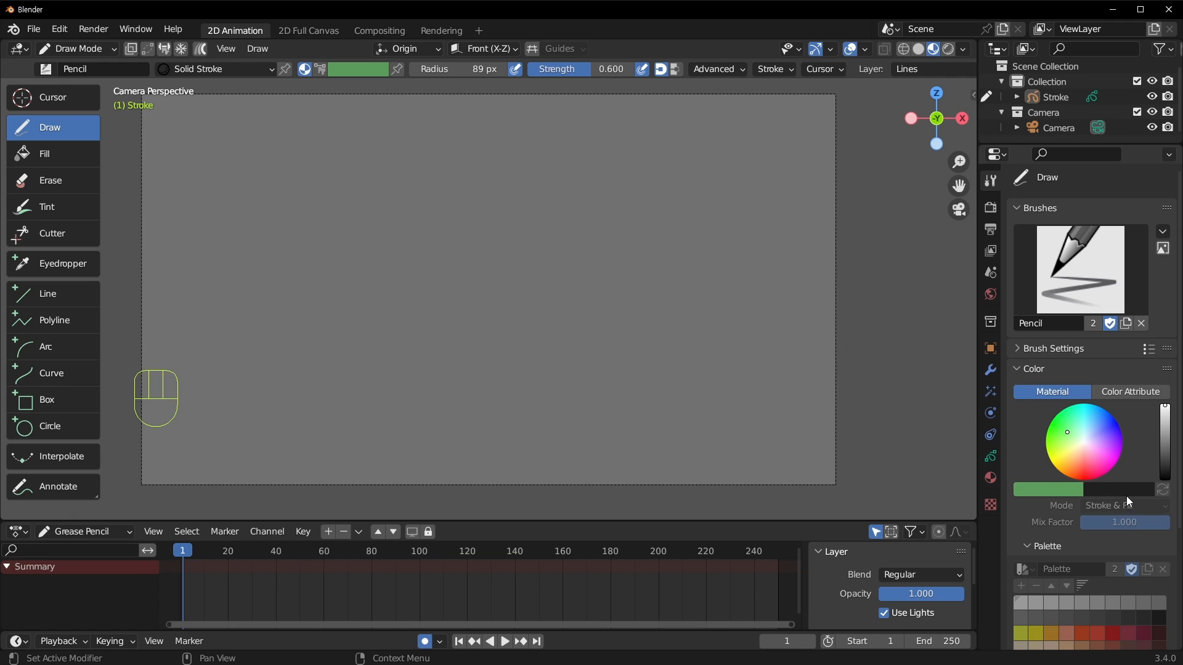
left_click(1080, 271)
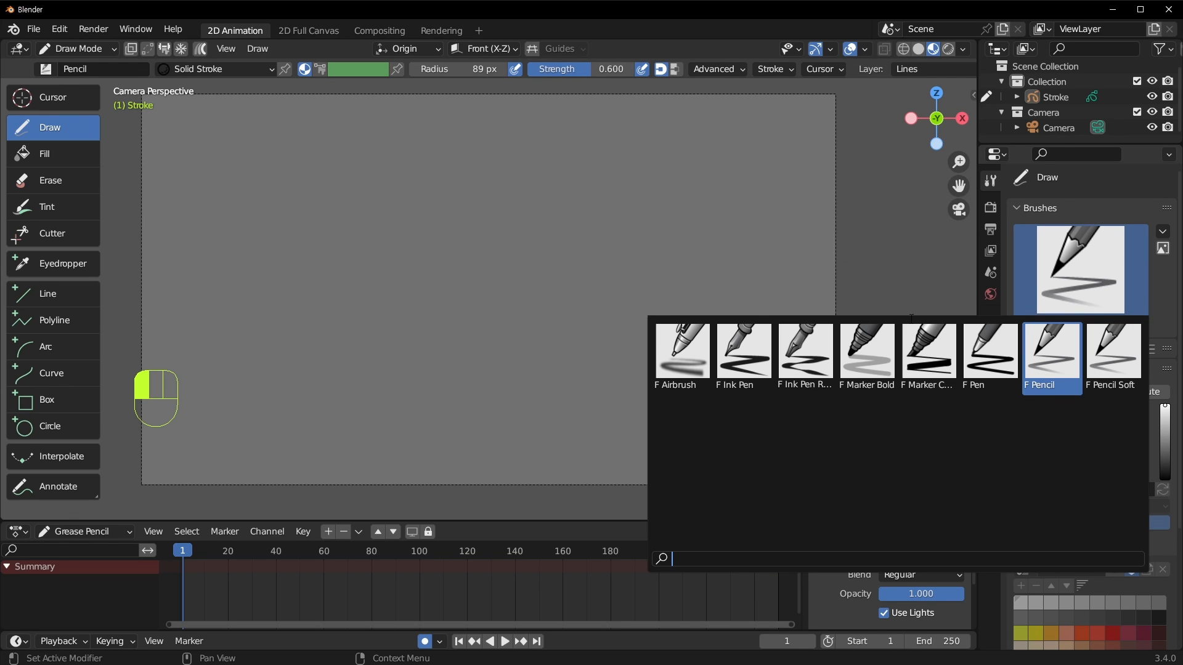
left_click(804, 345)
Draw freehand zigzag test strokes with the Ink Pen Rough brush and undo them.
mouse_move(304, 251)
left_mouse_down()
mouse_move(459, 266)
mouse_move(647, 376)
left_mouse_up()
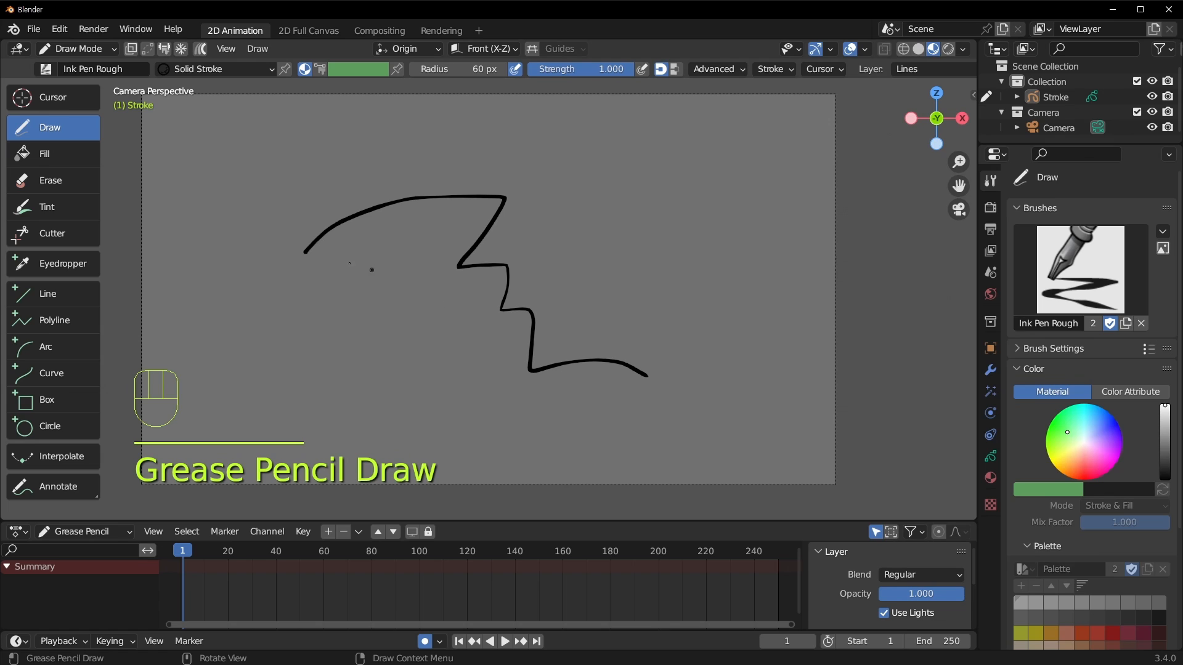
key("ctrl+z")
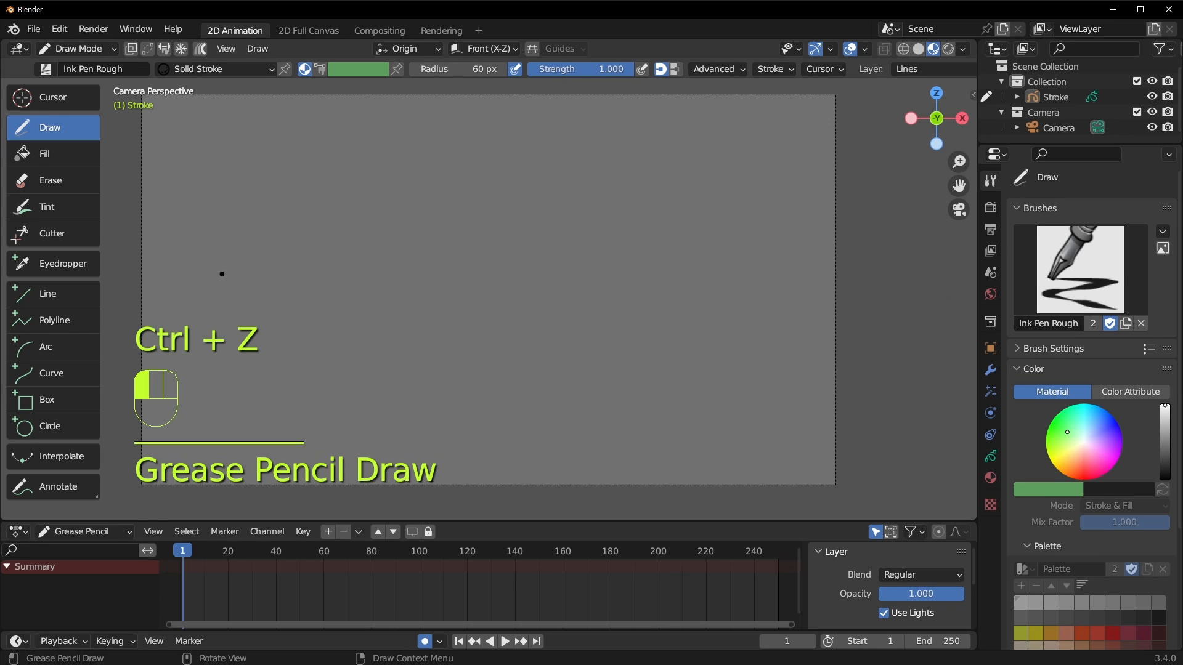
mouse_move(222, 274)
left_mouse_down()
mouse_move(505, 290)
mouse_move(576, 345)
left_mouse_up()
left_click_drag(617, 356, 612, 370)
key("ctrl+z")
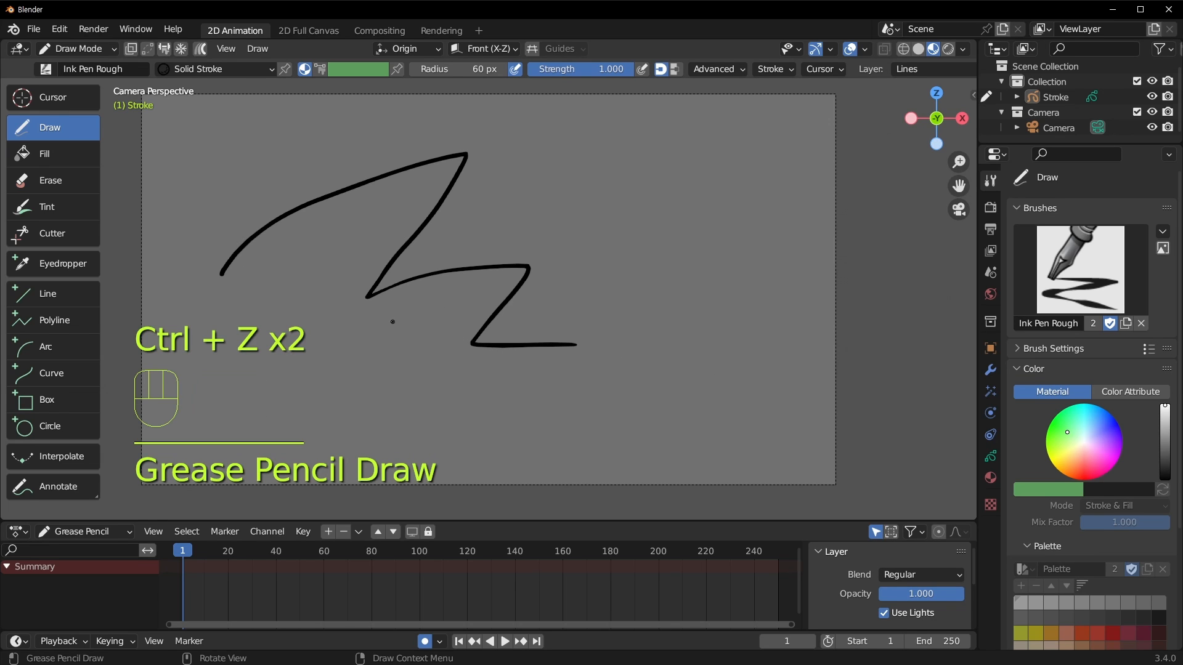
key("ctrl+z")
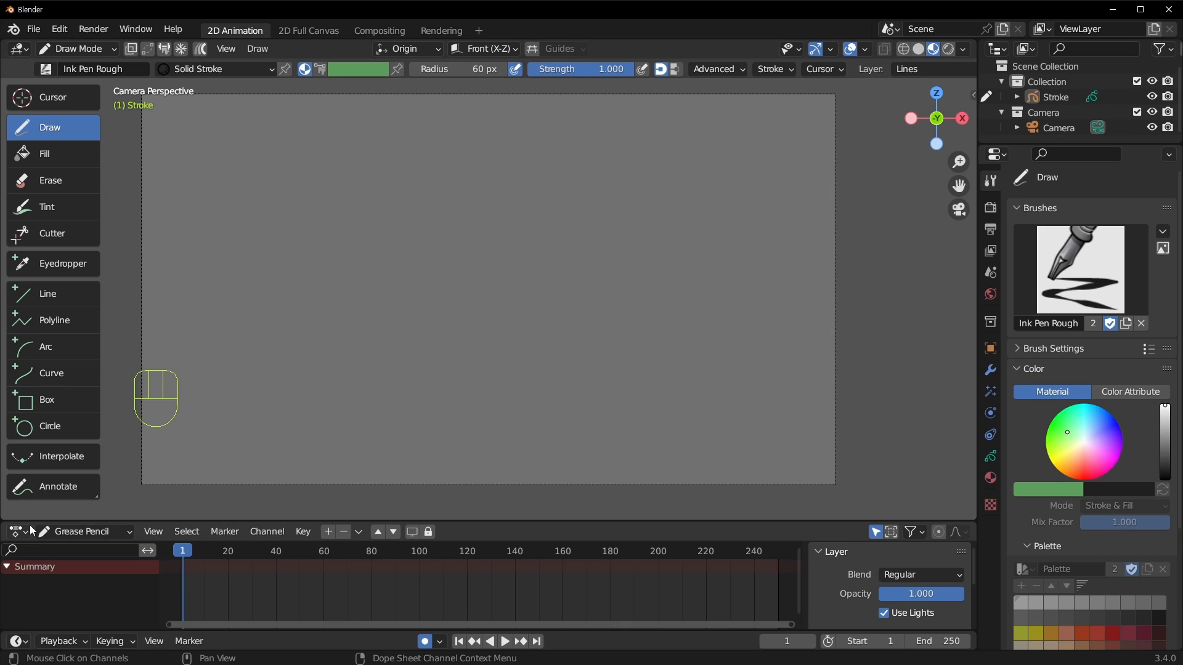
Insert a blank keyframe on the active layer at frame 0.
left_click(89, 533)
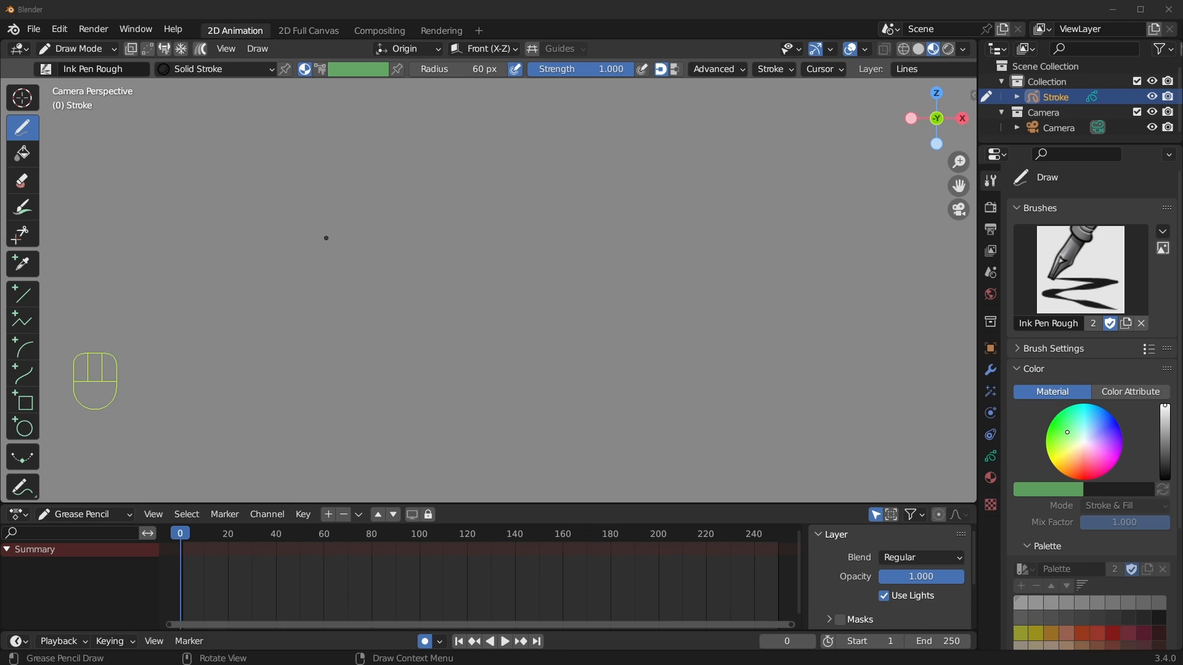
key("i")
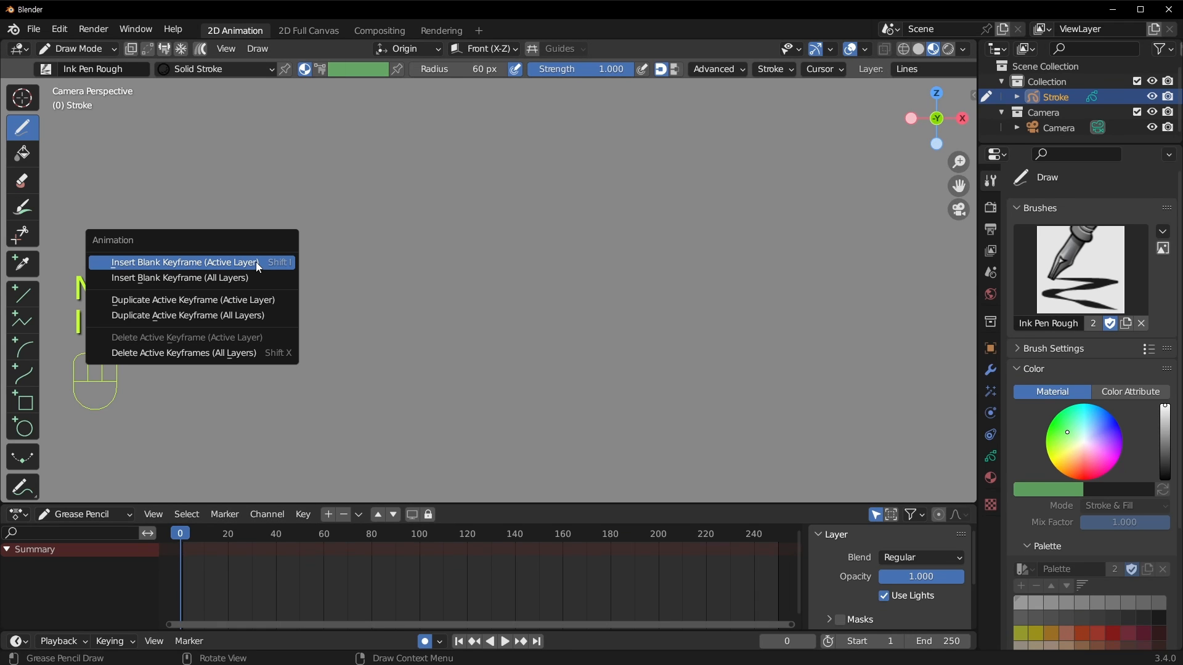
left_click(198, 261)
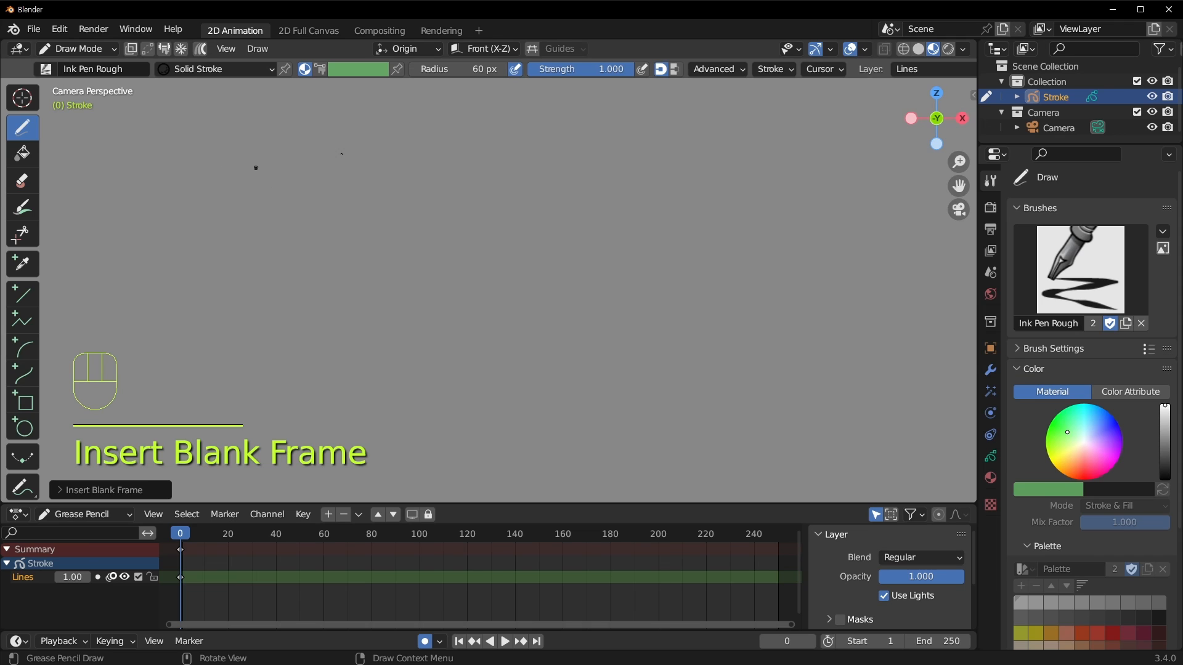
Handwrite the Korean syllable 블 in the left part of the camera frame at frame 0.
scroll(397, 173, "down", 4)
scroll(395, 174, "up", 2)
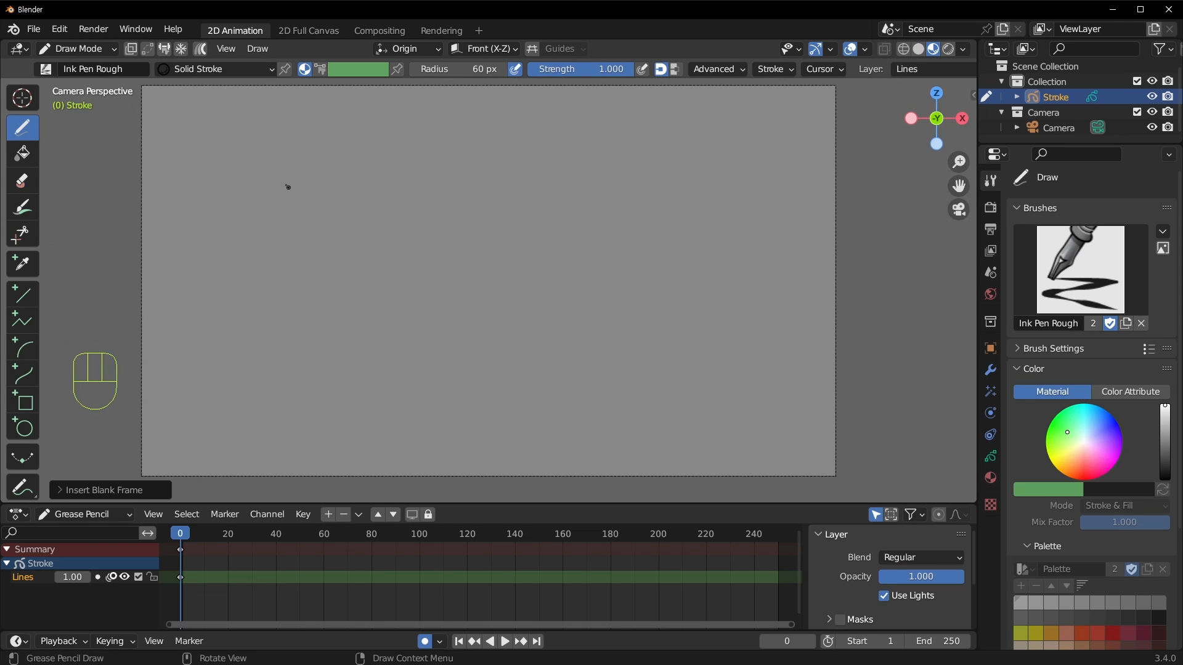
mouse_move(274, 175)
left_mouse_down()
mouse_move(272, 214)
mouse_move(338, 193)
mouse_move(345, 207)
left_mouse_up()
left_click_drag(240, 282, 419, 261)
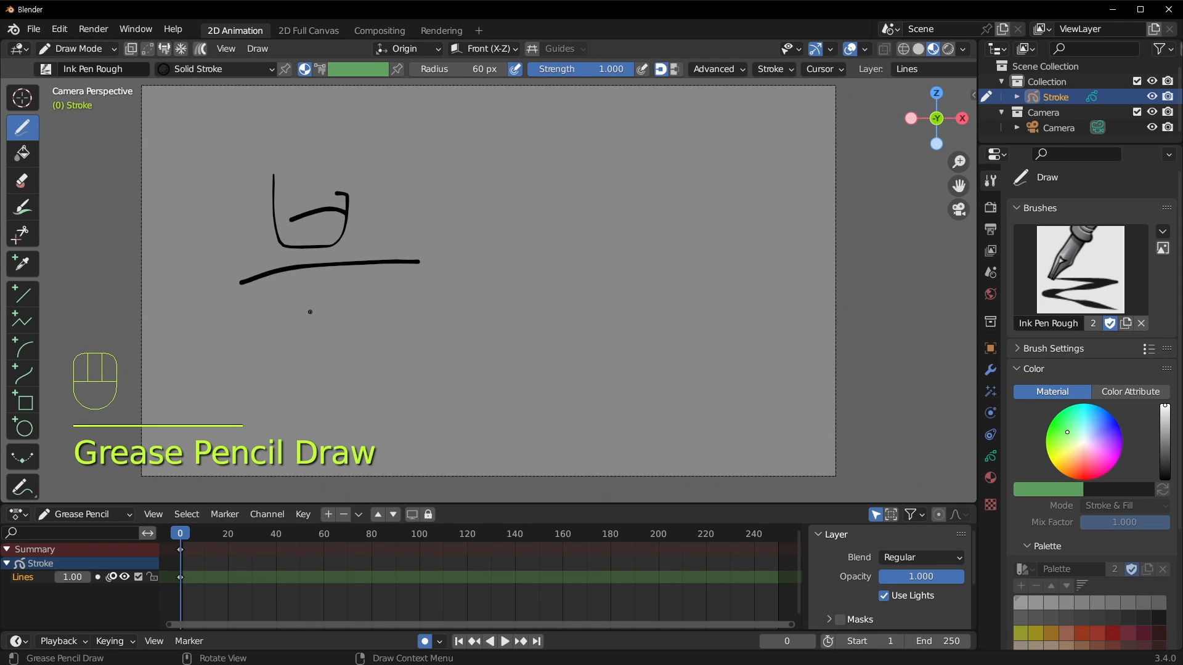
left_click_drag(308, 312, 396, 336)
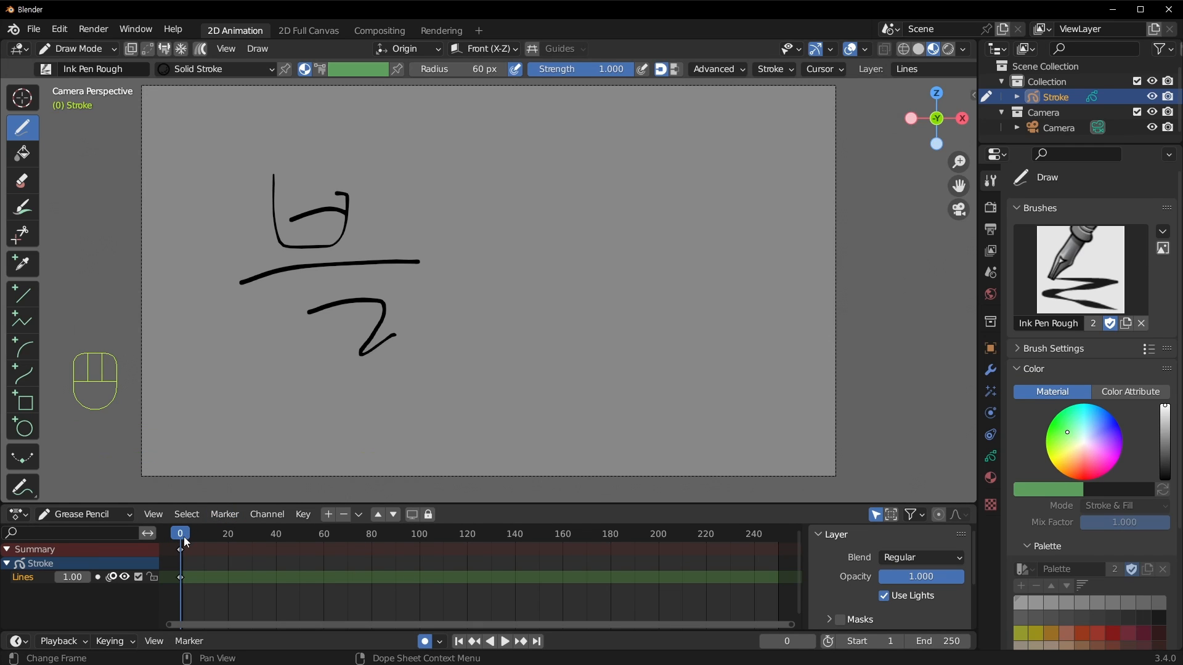
Go to frame 20 and handwrite the syllable 렌 in the middle of the camera frame.
left_click_drag(184, 537, 228, 541)
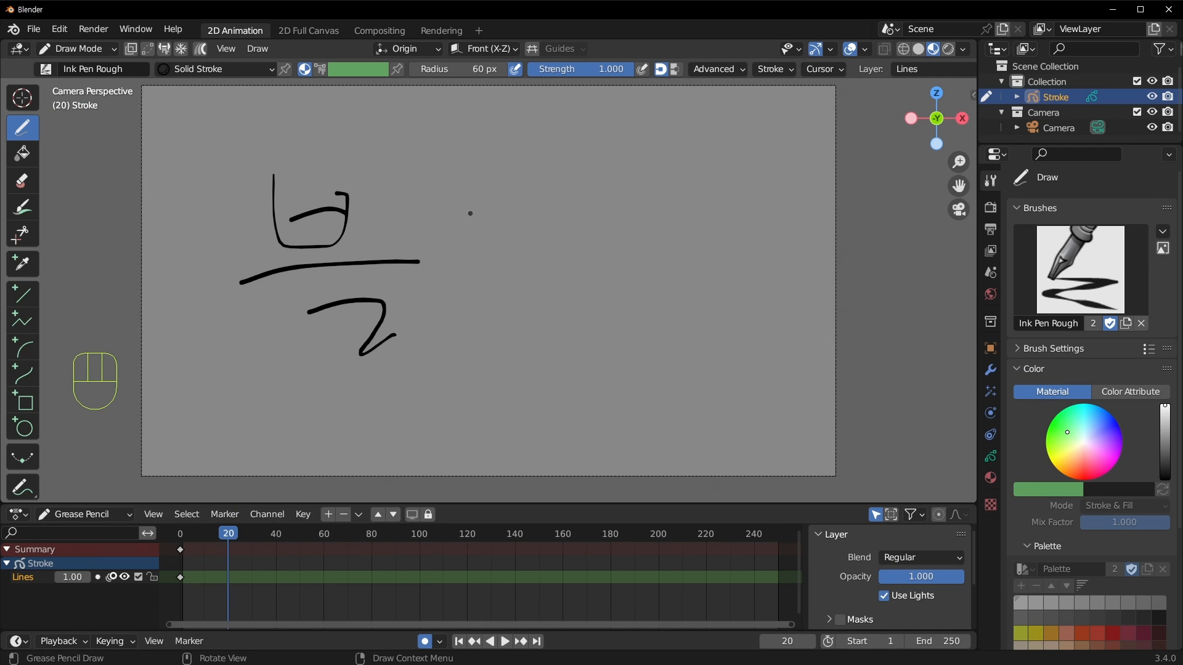
mouse_move(441, 183)
left_mouse_down()
mouse_move(459, 243)
mouse_move(510, 256)
left_mouse_up()
mouse_move(502, 235)
left_mouse_down()
mouse_move(528, 212)
mouse_move(568, 253)
left_mouse_up()
left_click_drag(591, 178, 592, 288)
mouse_move(524, 308)
left_mouse_down()
mouse_move(549, 328)
mouse_move(606, 296)
left_mouse_up()
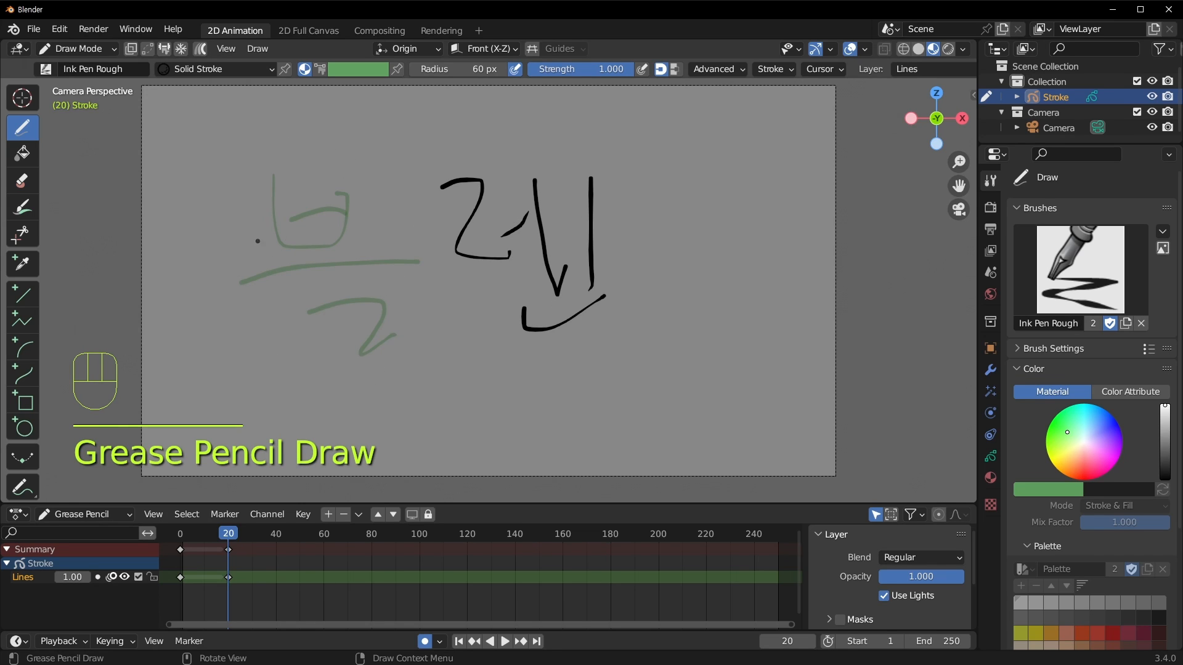
Go to frame 41 and handwrite the syllable 더 with a filled-in exclamation mark in the right part of the camera frame.
mouse_move(226, 534)
left_mouse_down()
mouse_move(181, 533)
mouse_move(279, 534)
left_mouse_up()
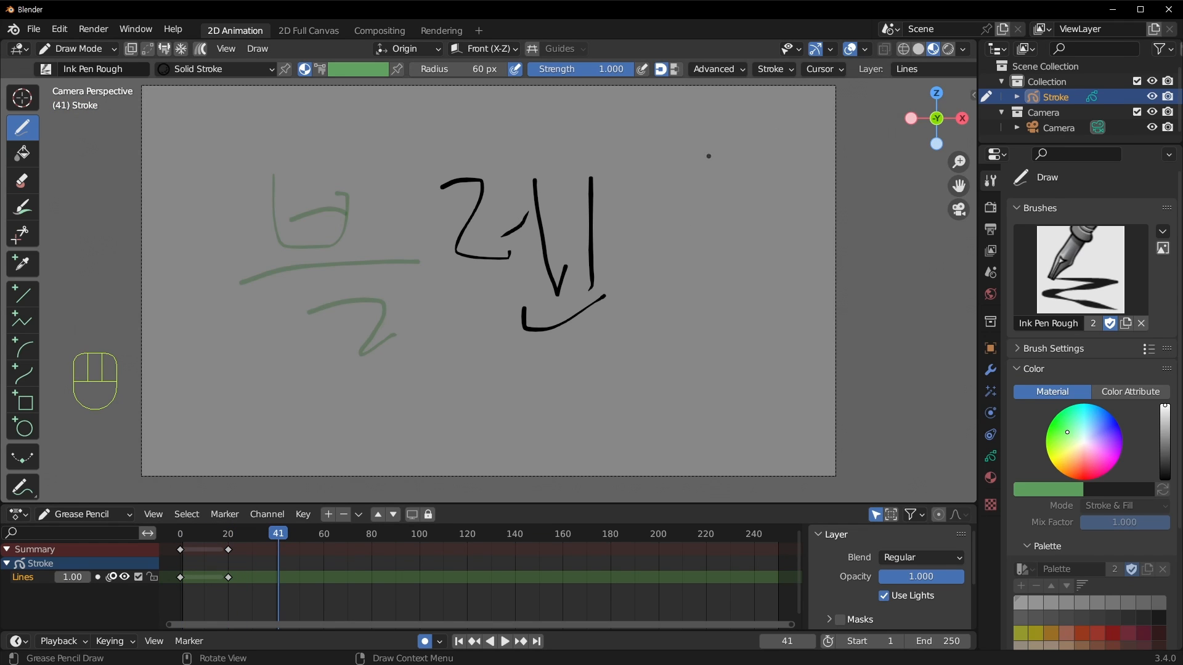
mouse_move(645, 187)
left_mouse_down()
mouse_move(678, 189)
mouse_move(688, 247)
left_mouse_up()
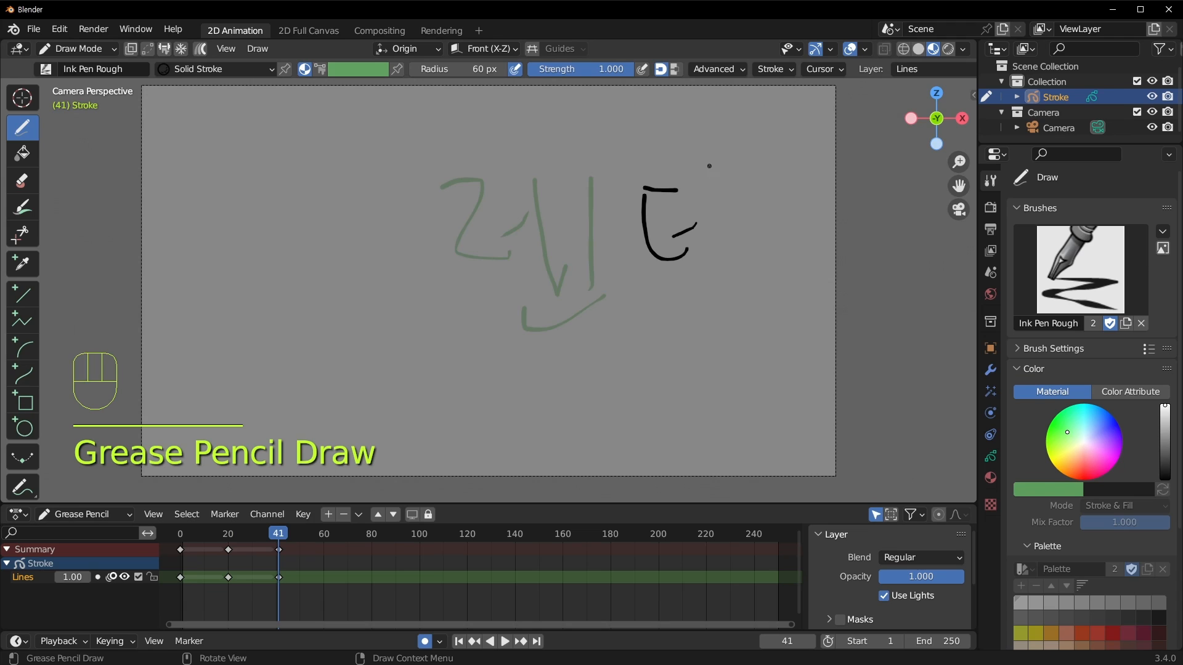
left_click_drag(709, 166, 709, 358)
left_click_drag(749, 275, 746, 197)
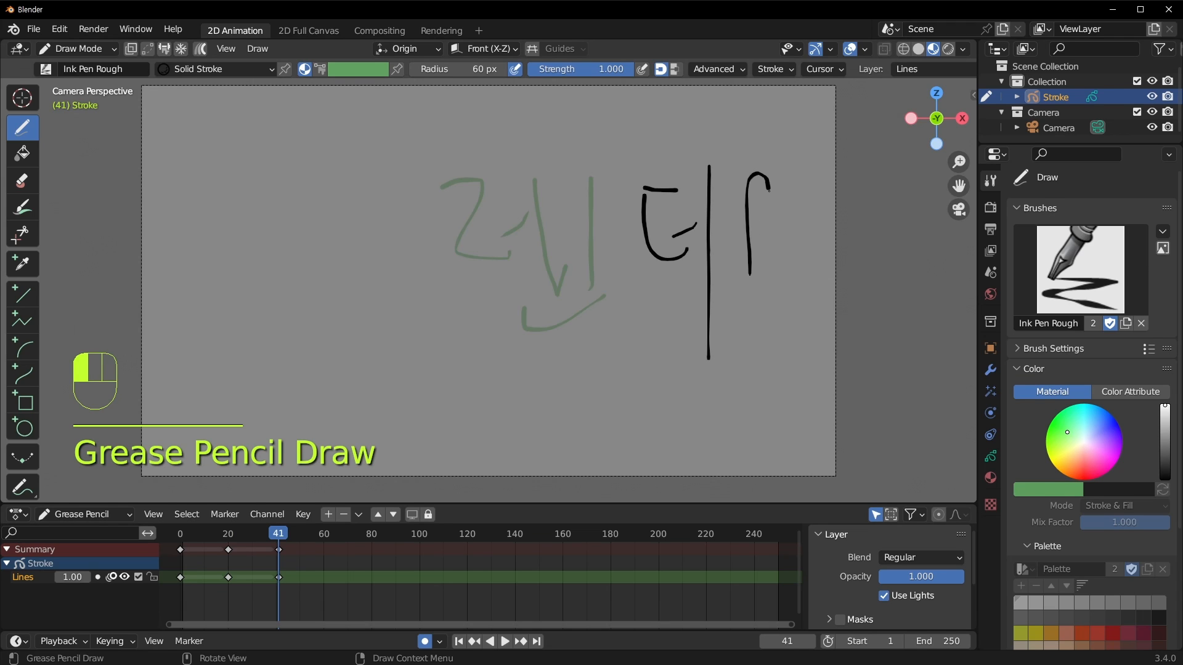
left_click_drag(754, 317, 757, 316)
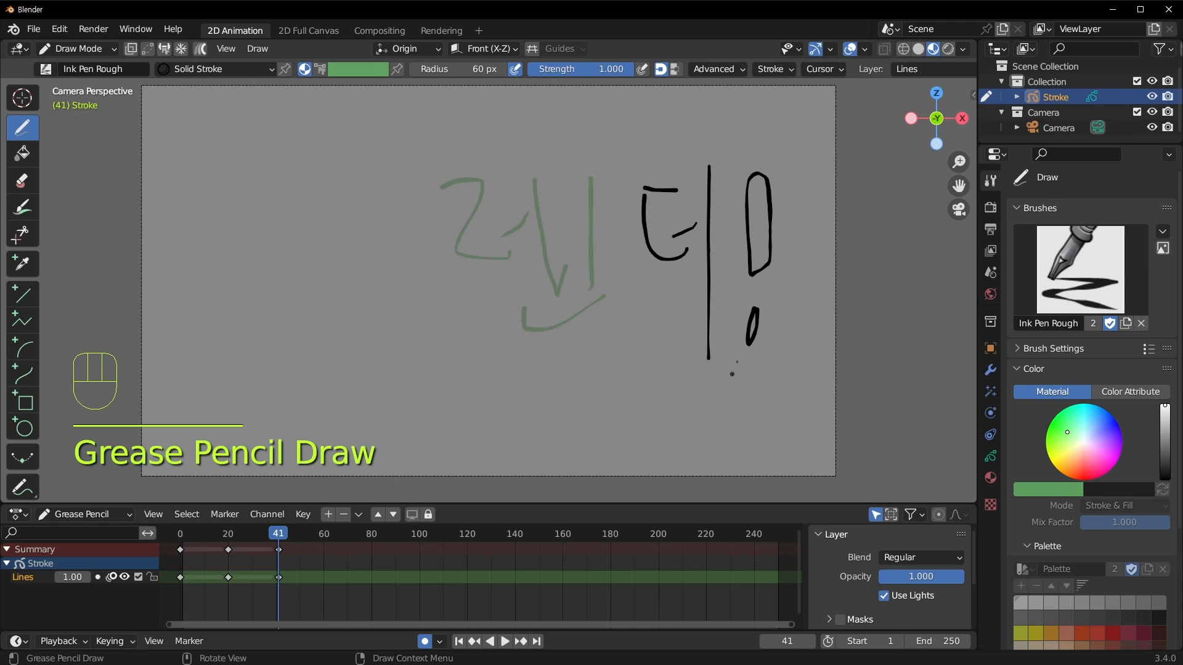
left_click_drag(749, 189, 753, 183)
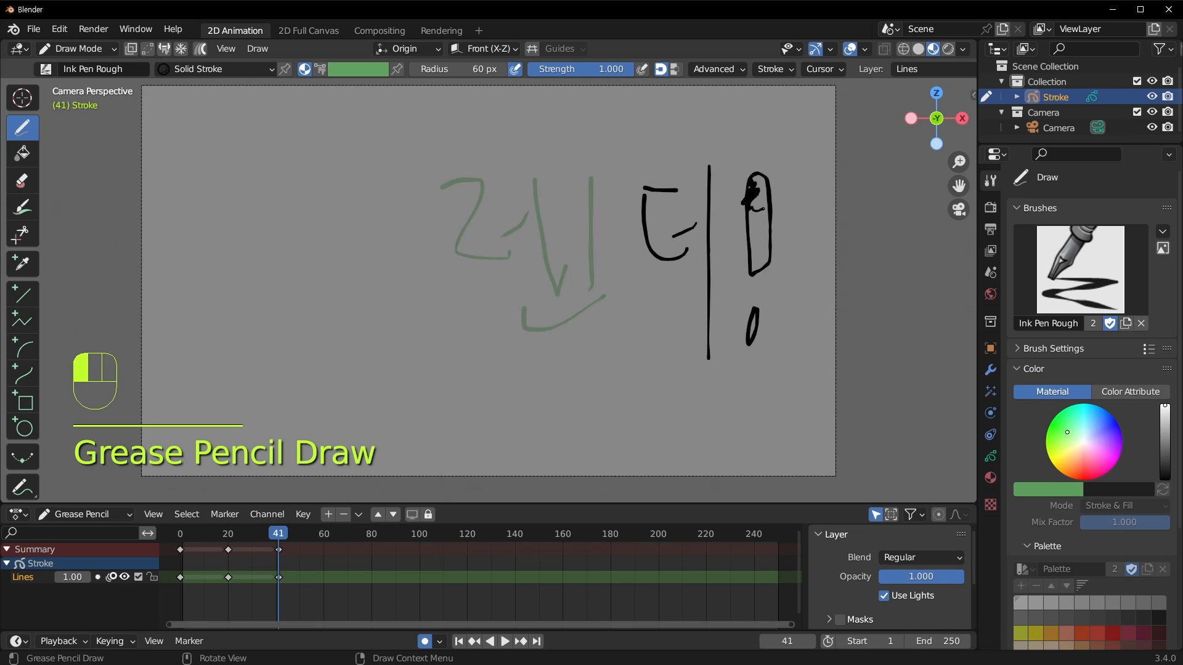
left_click_drag(750, 243, 750, 271)
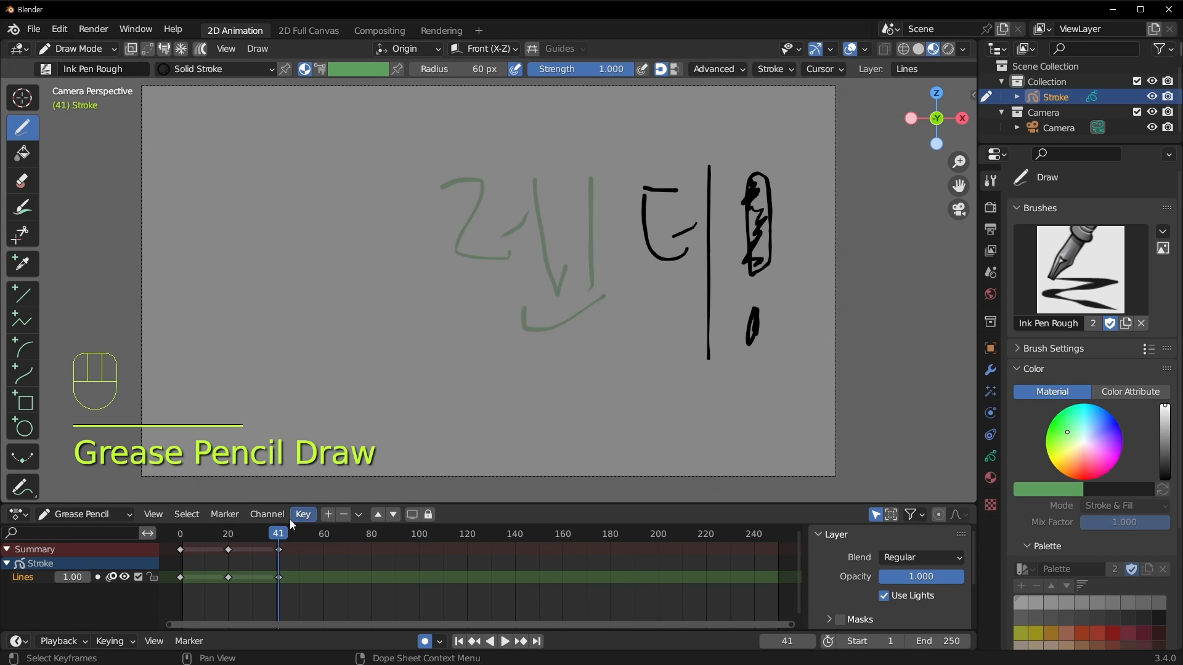
Return to frame 0, play the handwriting animation through its keyframes and stop it.
left_click_drag(279, 534, 177, 543)
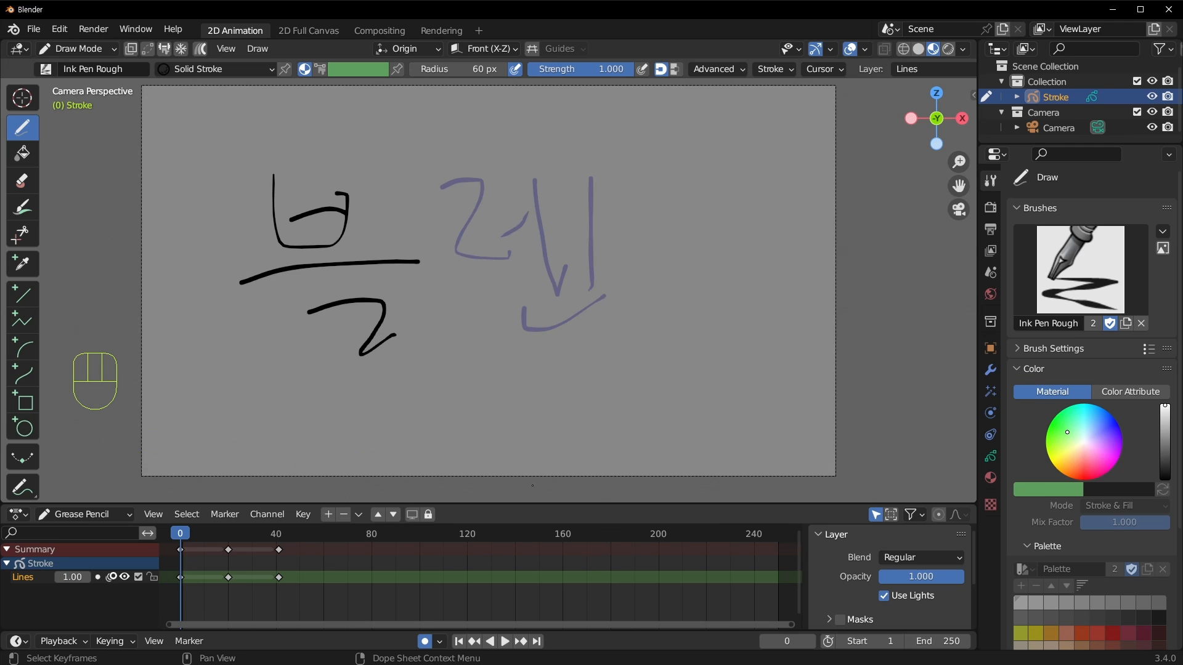
key("space")
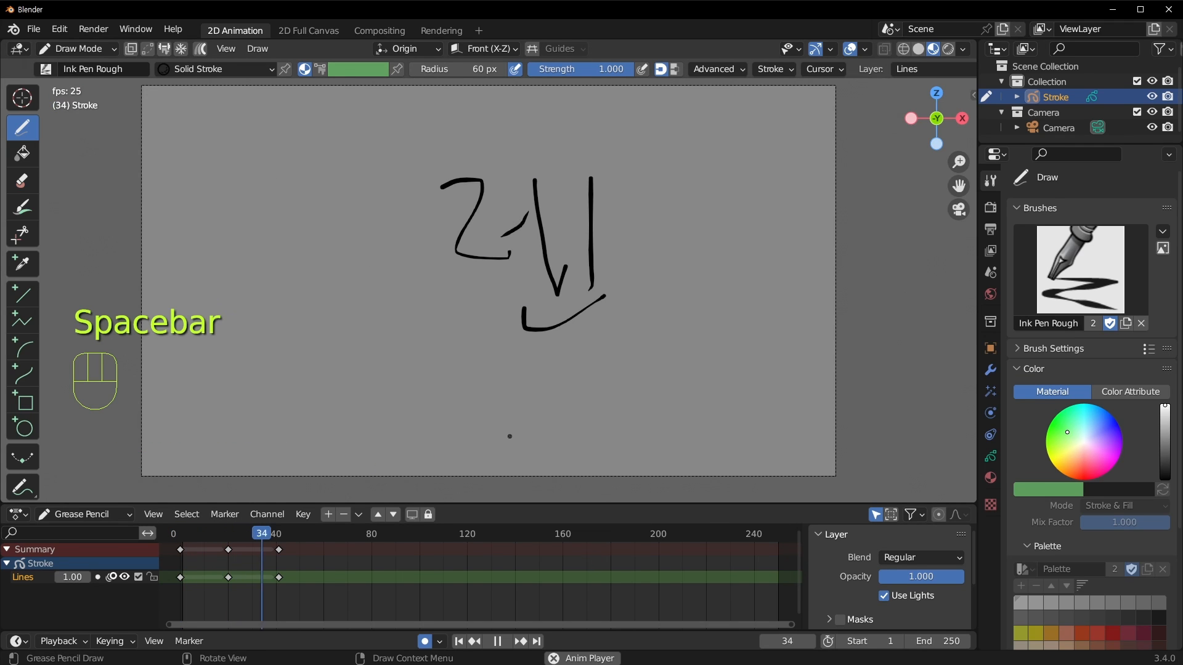
key("space")
Scrub the timeline across the three keyframes, return to frame 0 and replay the animation.
left_click_drag(298, 541, 180, 545)
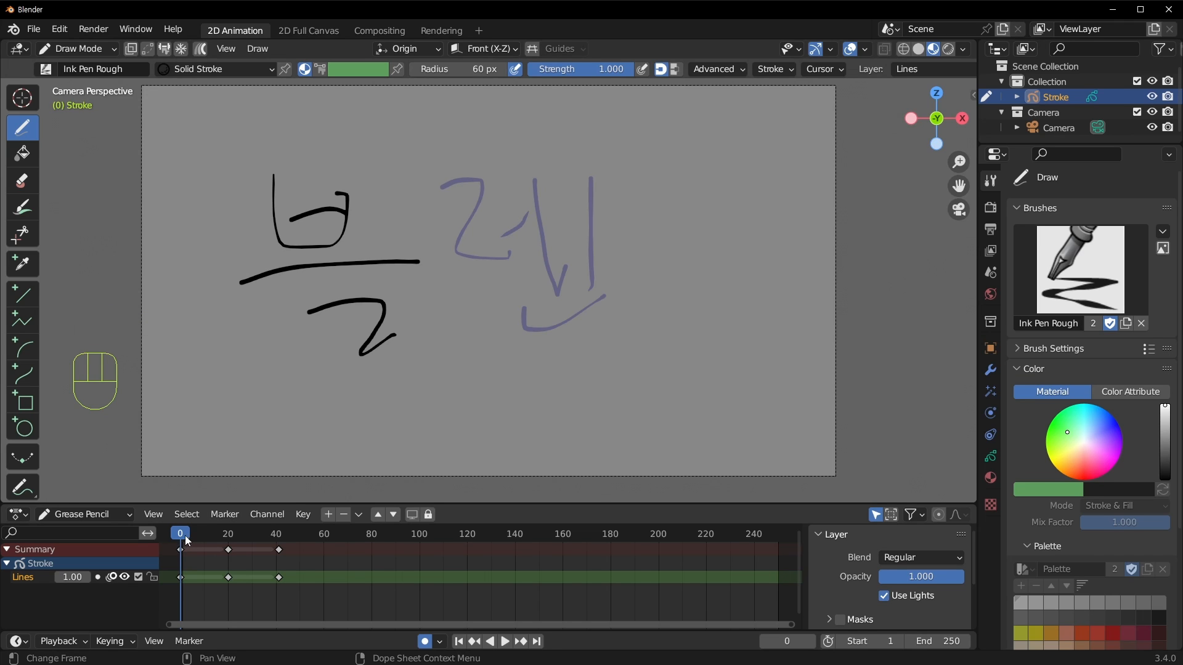
mouse_move(184, 535)
left_mouse_down()
mouse_move(253, 535)
mouse_move(180, 549)
mouse_move(227, 543)
mouse_move(210, 545)
left_mouse_up()
mouse_move(211, 545)
middle_mouse_down("ctrl")
mouse_move(276, 585)
mouse_move(345, 576)
mouse_move(443, 603)
mouse_move(391, 580)
middle_mouse_up("ctrl")
mouse_move(292, 535)
left_mouse_down()
mouse_move(275, 540)
mouse_move(498, 548)
mouse_move(205, 546)
mouse_move(426, 538)
mouse_move(224, 552)
left_mouse_up()
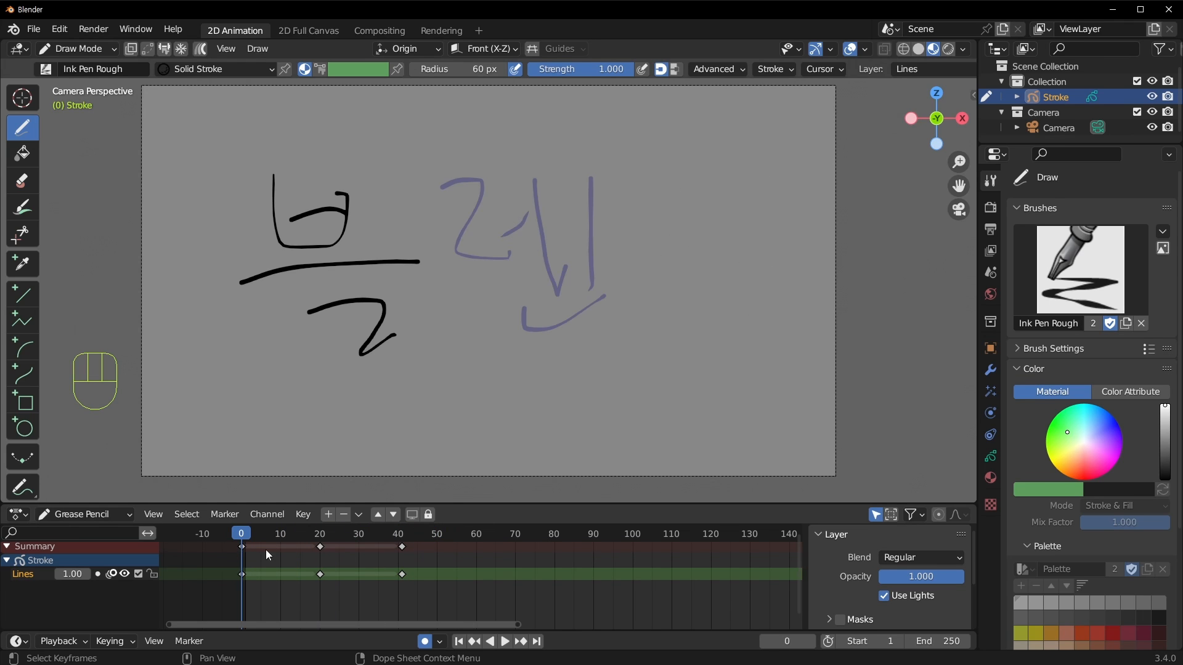
key("space")
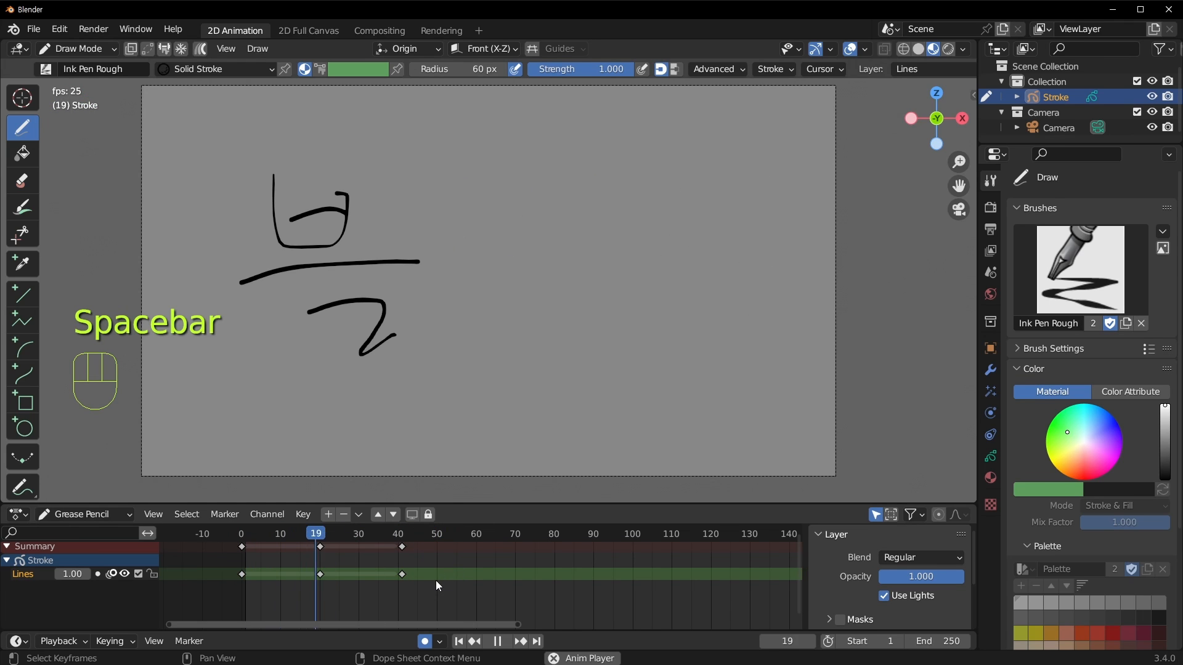
Stop playback, move the second keyframe to frame 7 and the last keyframe to frame 13.
key("space")
left_click(321, 546)
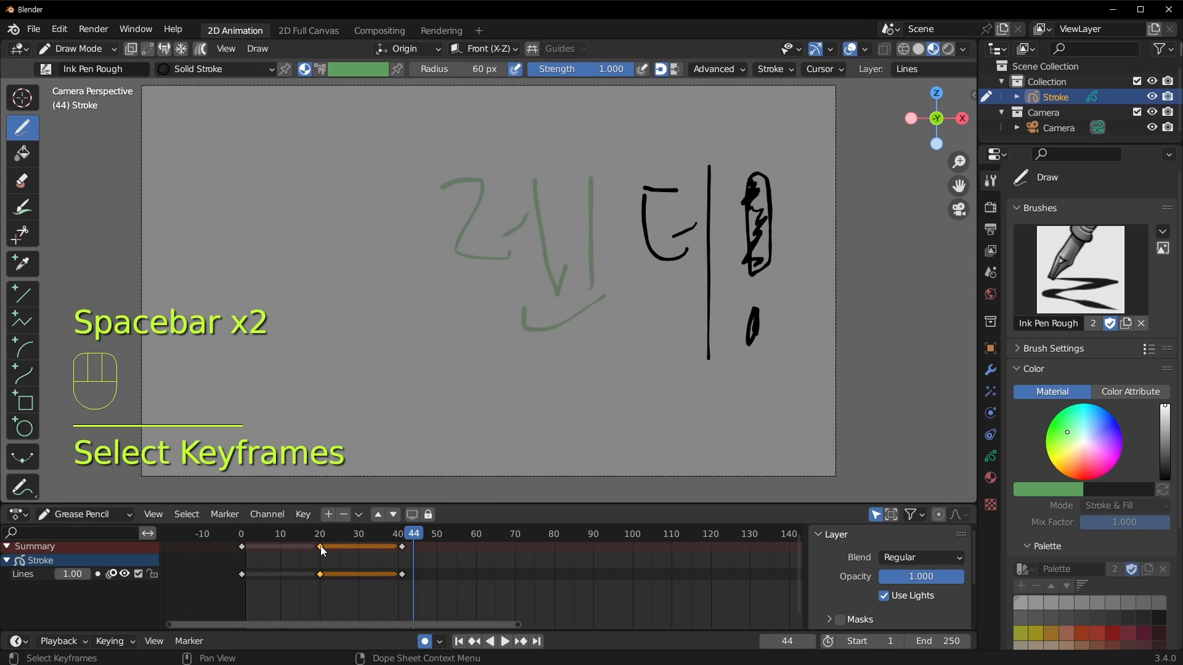
key("g")
left_click(269, 547)
left_click(402, 545)
key("g")
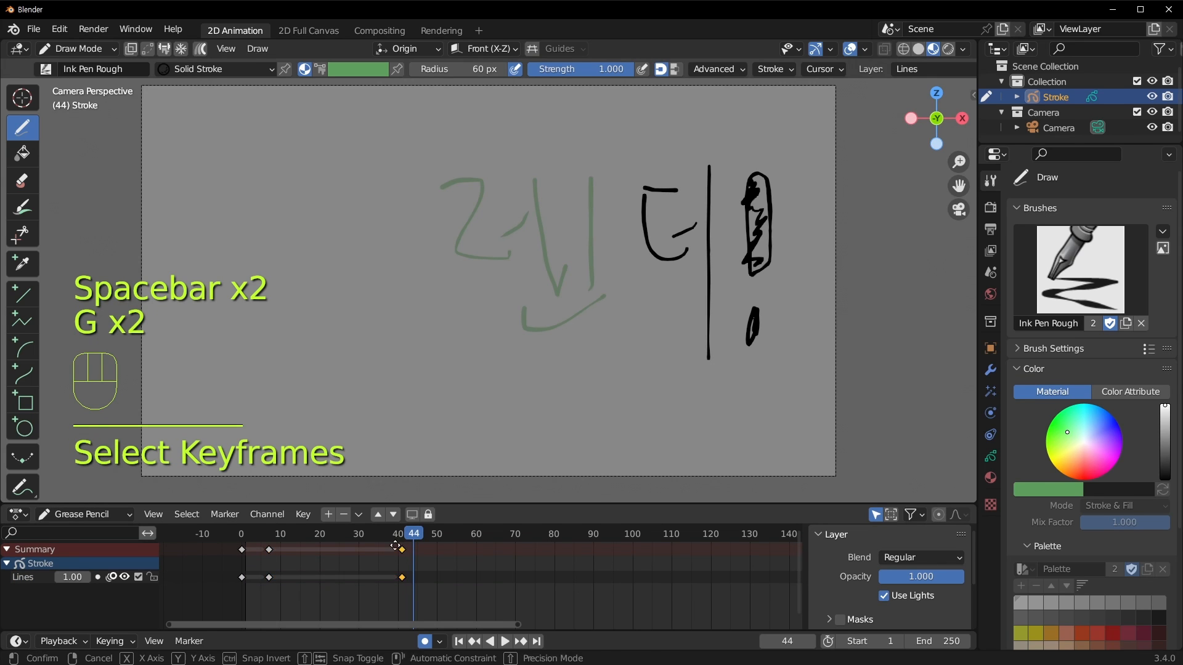
left_click(292, 546)
Tighten the timing by moving the middle keyframe to frame 5 and the last one to frame 11.
left_click(270, 547)
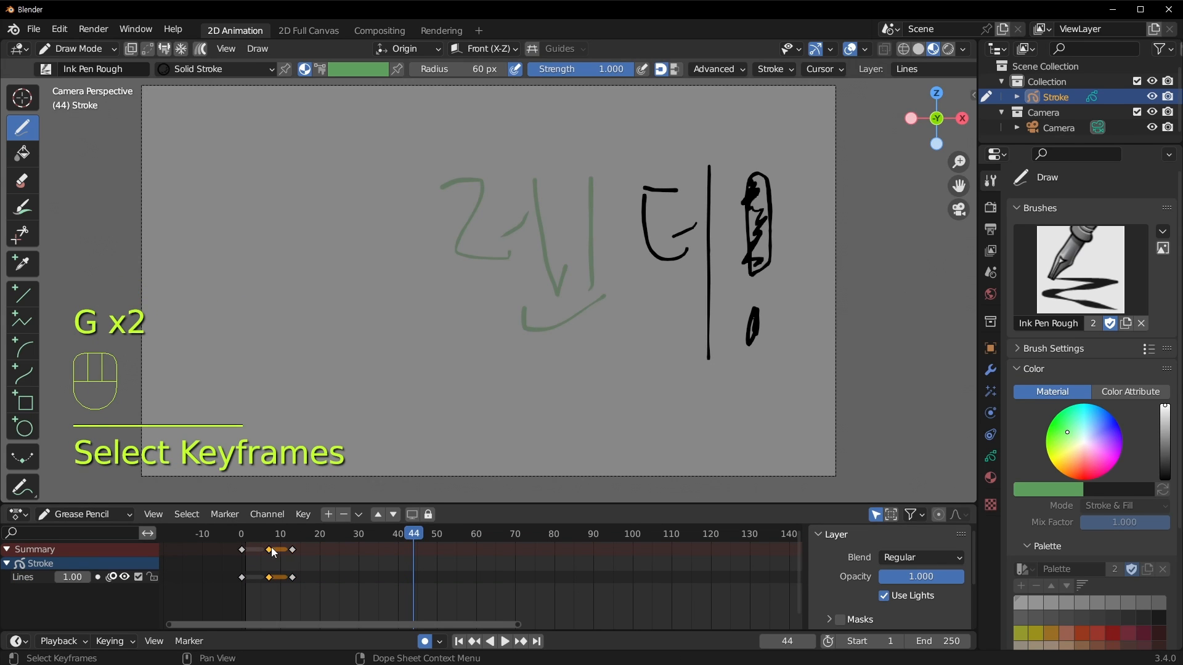
key("g")
left_click(261, 548)
left_click_drag(265, 534, 241, 534)
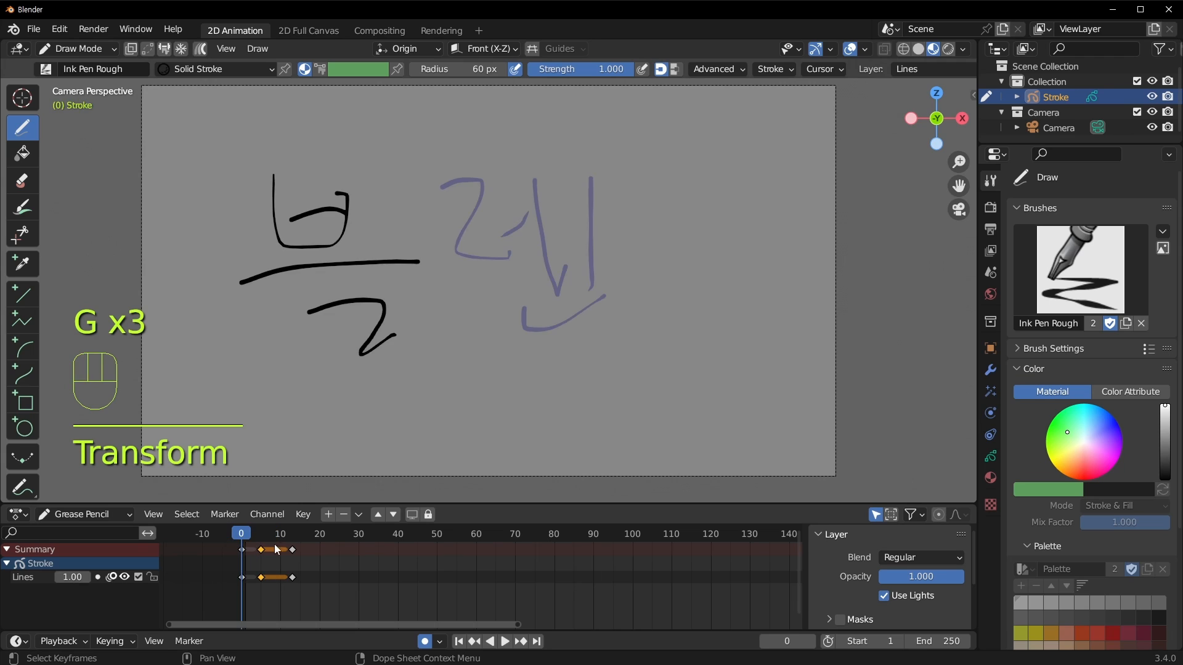
left_click(287, 550)
key("g")
left_click(278, 548)
Play the retimed handwriting animation, replay it from frame 0 and stop it.
key("space")
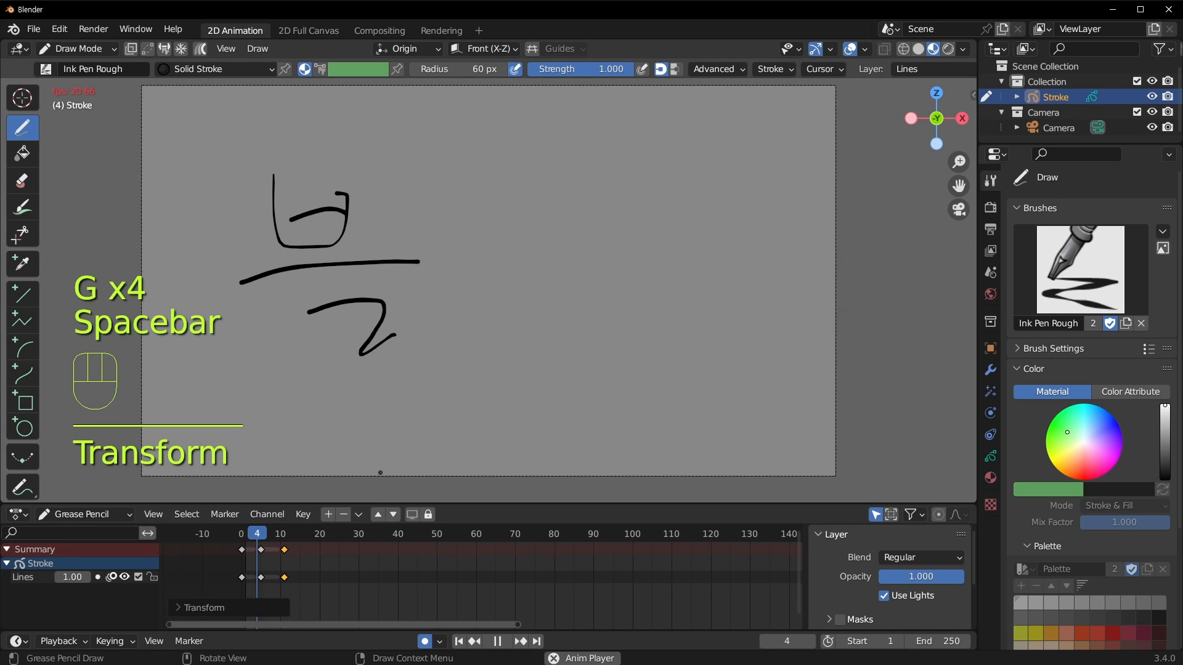
key("space")
left_click(244, 534)
key("space")
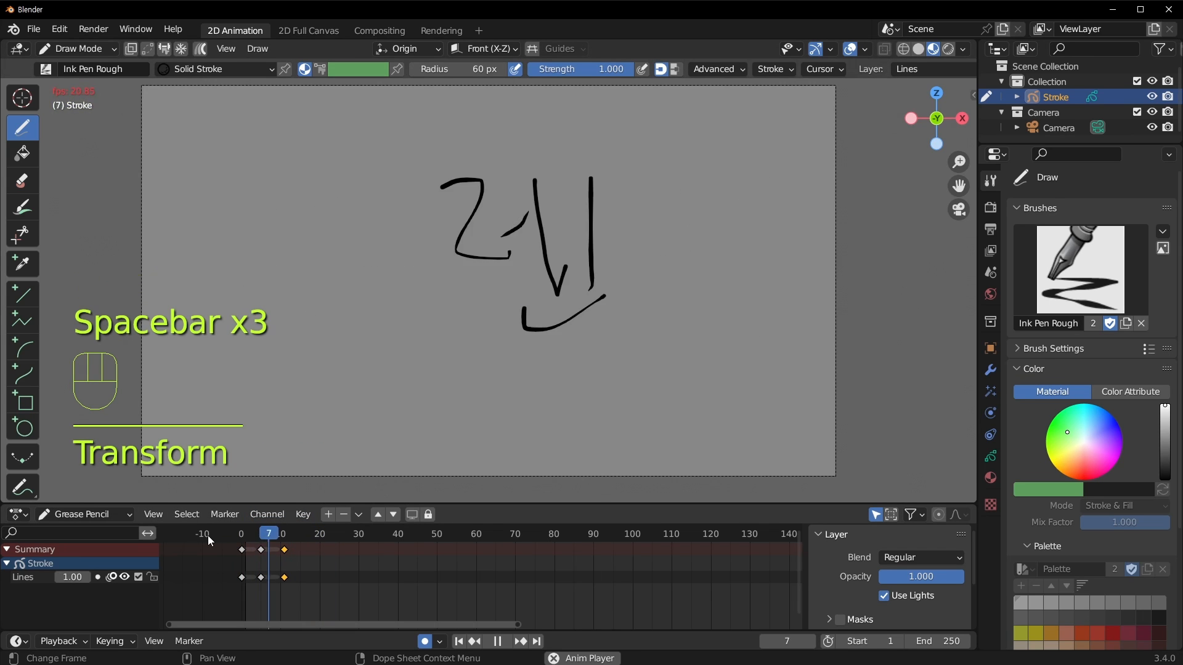
key("space")
Delete the second and third keyframes, keeping only the one at frame 0.
left_click_drag(289, 586, 214, 531)
key("x")
left_click(267, 556)
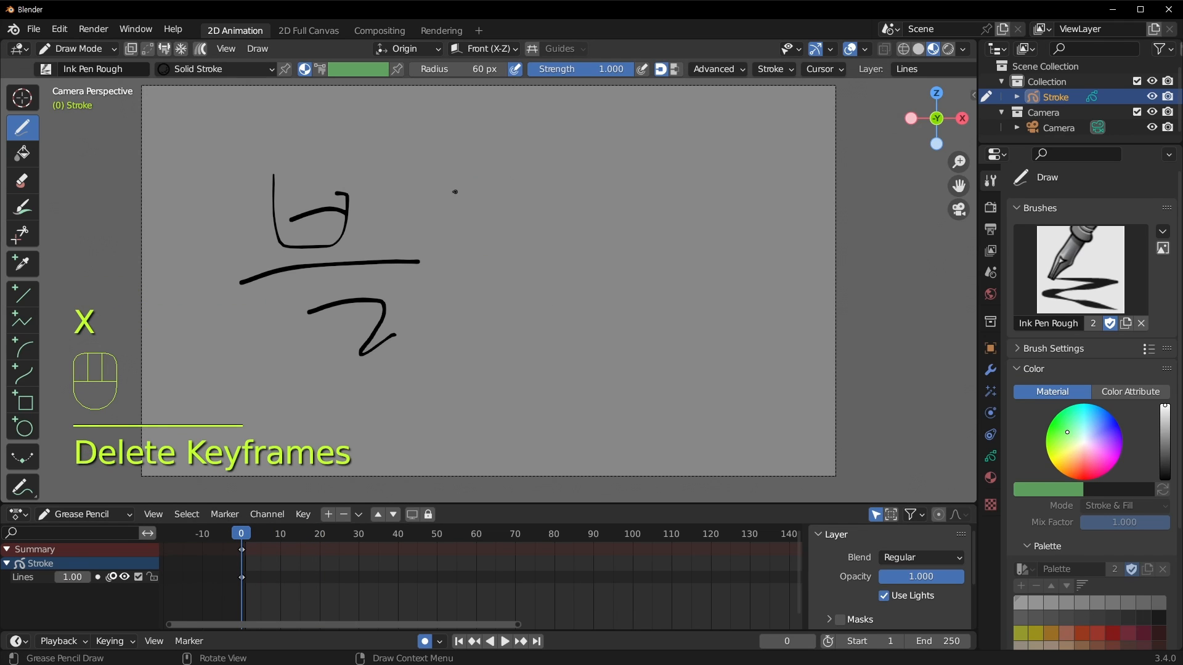
Handwrite the syllable 렌 beside 블 in the frame 0 drawing.
mouse_move(440, 186)
left_mouse_down()
mouse_move(475, 232)
mouse_move(527, 213)
left_mouse_up()
left_click_drag(529, 194, 529, 272)
left_click_drag(545, 174, 551, 322)
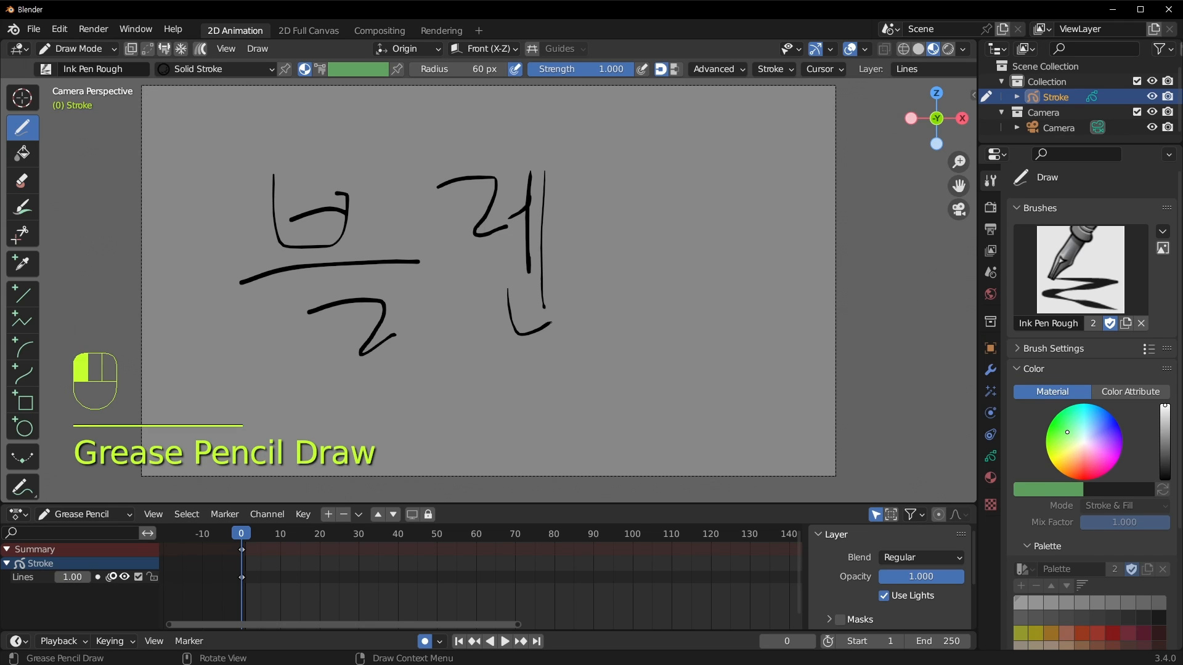
Set the brush radius to 61 px and handwrite 더 with a filled-in exclamation mark after 렌 on frame 0.
key("f")
left_click(646, 192)
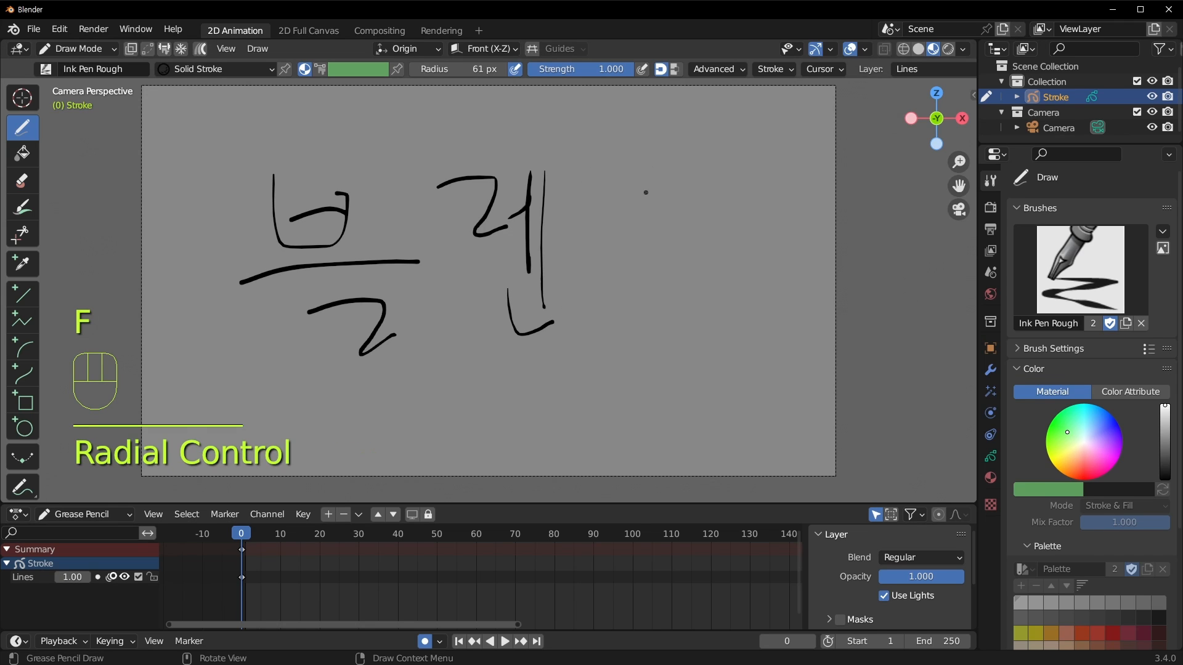
mouse_move(609, 186)
left_mouse_down()
mouse_move(642, 178)
mouse_move(662, 243)
mouse_move(694, 200)
left_mouse_up()
left_click_drag(705, 159, 703, 342)
mouse_move(737, 194)
left_mouse_down()
mouse_move(737, 259)
mouse_move(754, 194)
mouse_move(743, 326)
left_mouse_up()
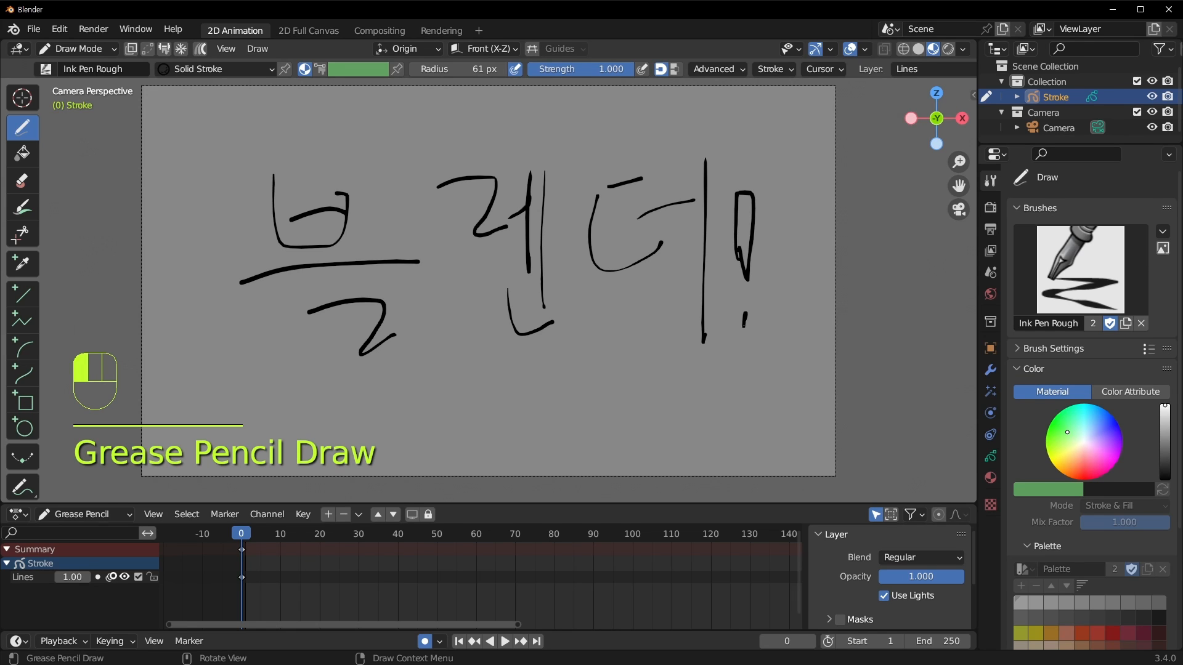
left_click_drag(742, 216, 737, 205)
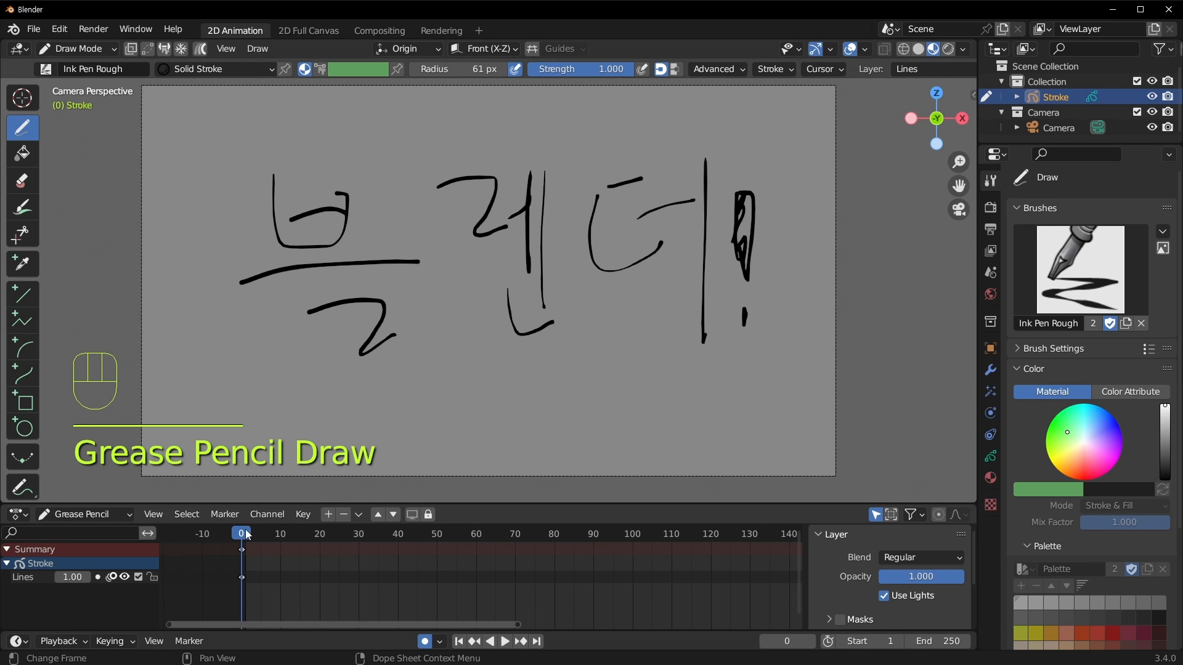
mouse_move(244, 534)
left_mouse_down()
mouse_move(281, 535)
mouse_move(240, 533)
left_mouse_up()
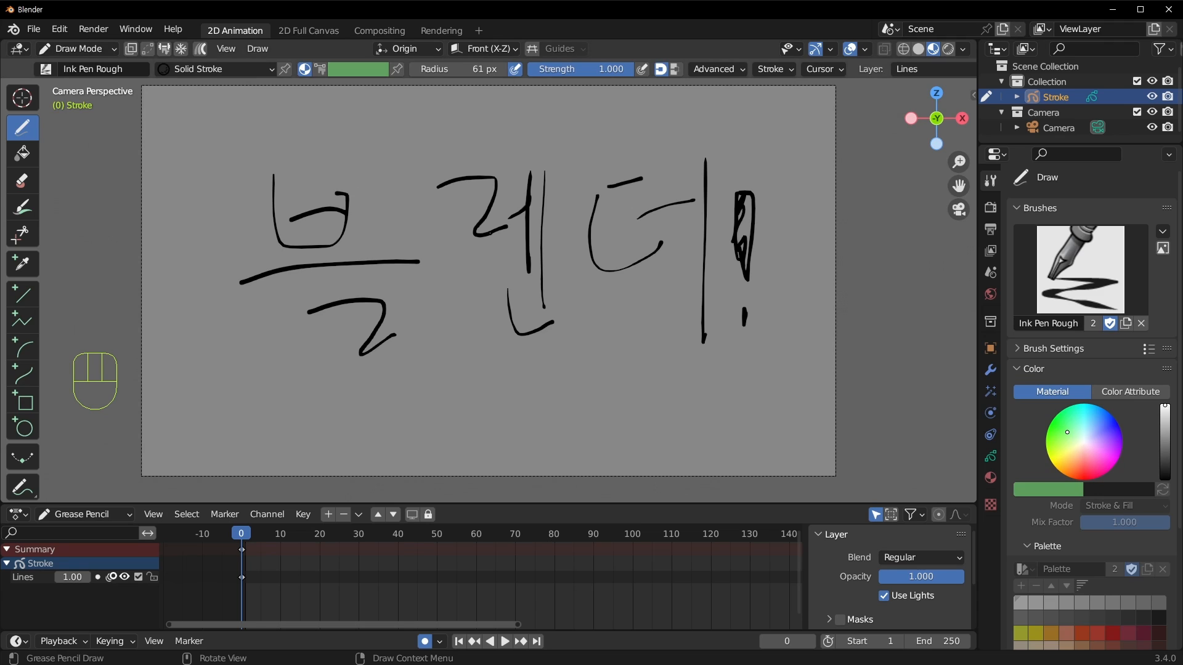
In Edit Mode, select the strokes of 블, move them slightly up and rotate them clockwise.
key("Tab")
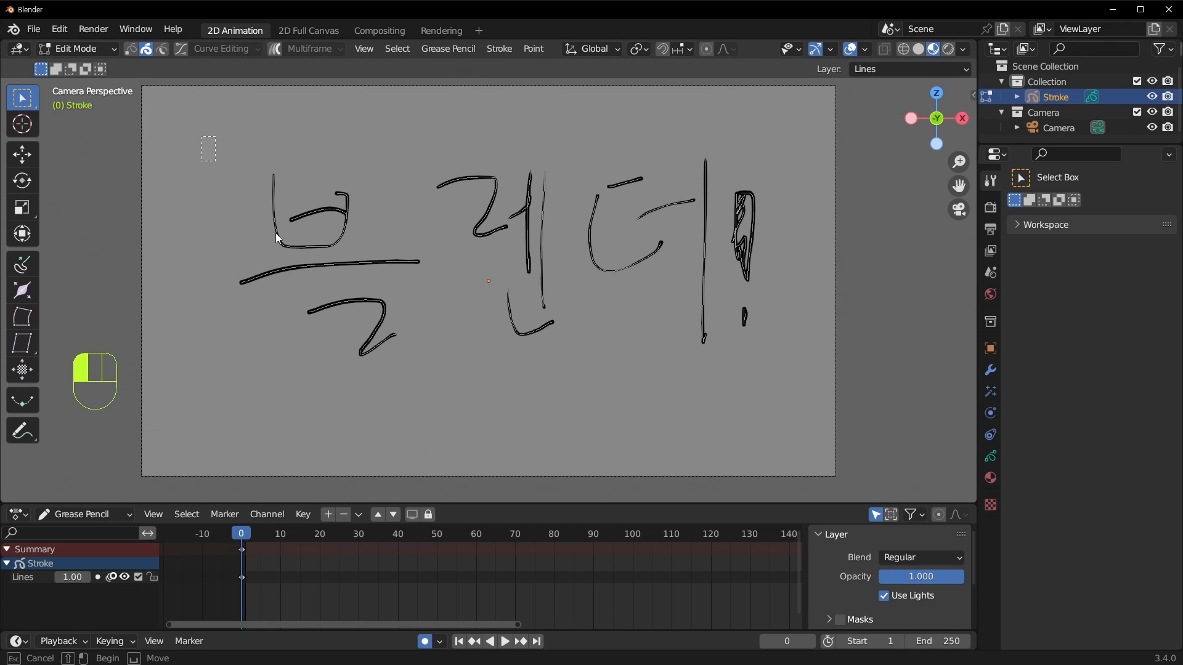
left_click_drag(201, 136, 425, 385)
key("g")
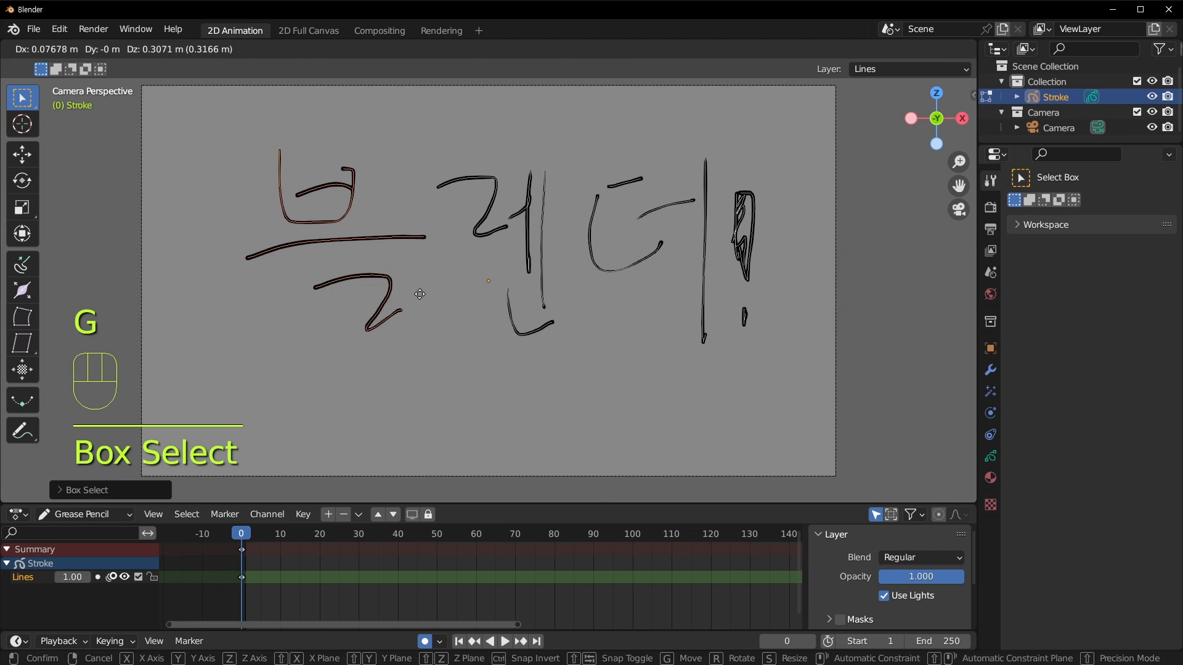
key("r")
left_click(583, 340)
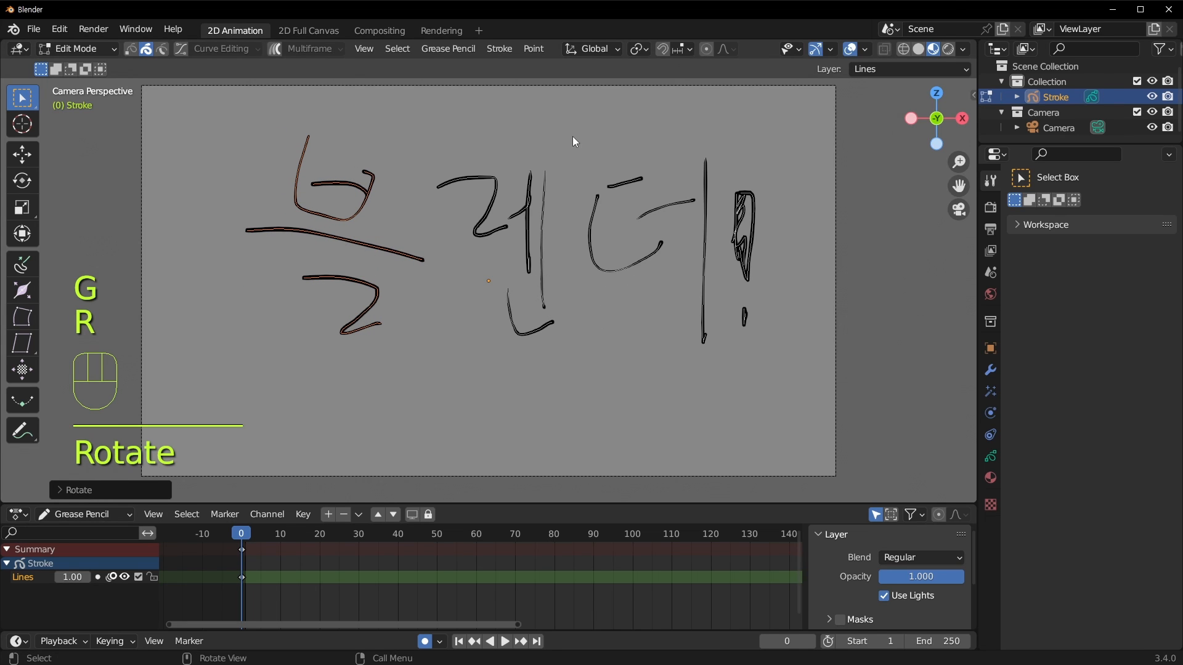
Select the strokes of 더 and the exclamation mark, rotate them about 20° counterclockwise and reposition them.
mouse_move(570, 136)
left_mouse_down()
mouse_move(739, 362)
mouse_move(767, 372)
left_mouse_up()
key("r")
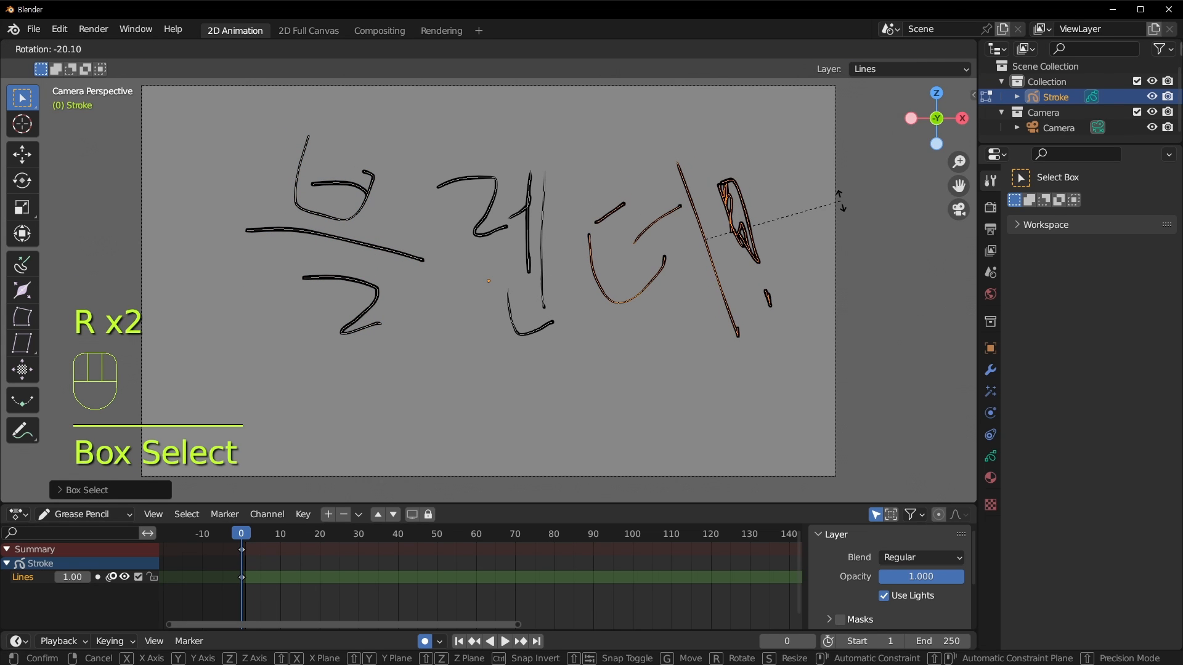
left_click(839, 200)
key("g")
left_click(700, 239)
Select all strokes, move the whole word slightly left and down, and return to Draw Mode.
key("a")
key("g")
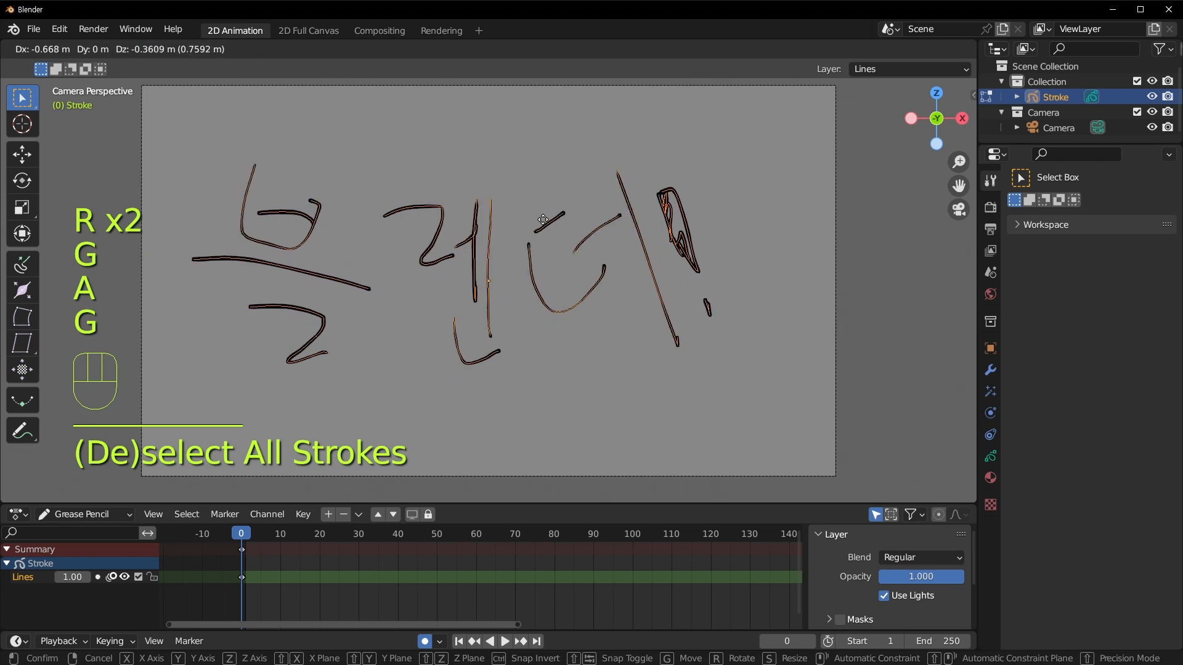
left_click(543, 221)
key("Tab")
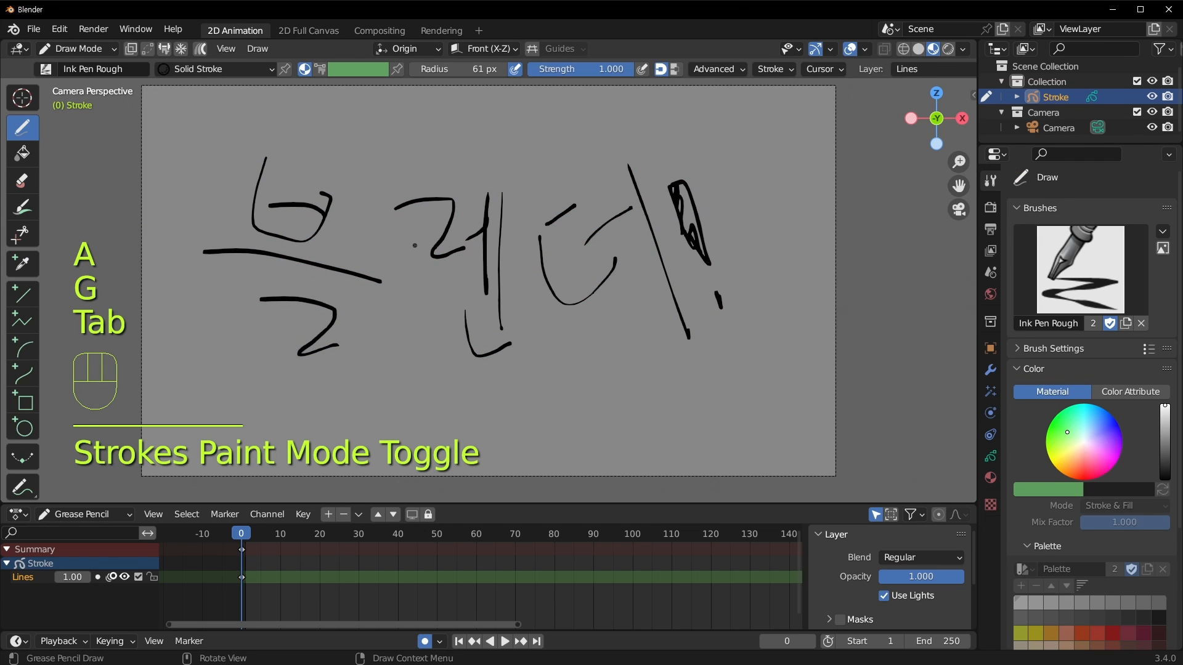
Toggle between Edit Mode and Draw Mode several times, ending in Draw Mode.
key("Tab")
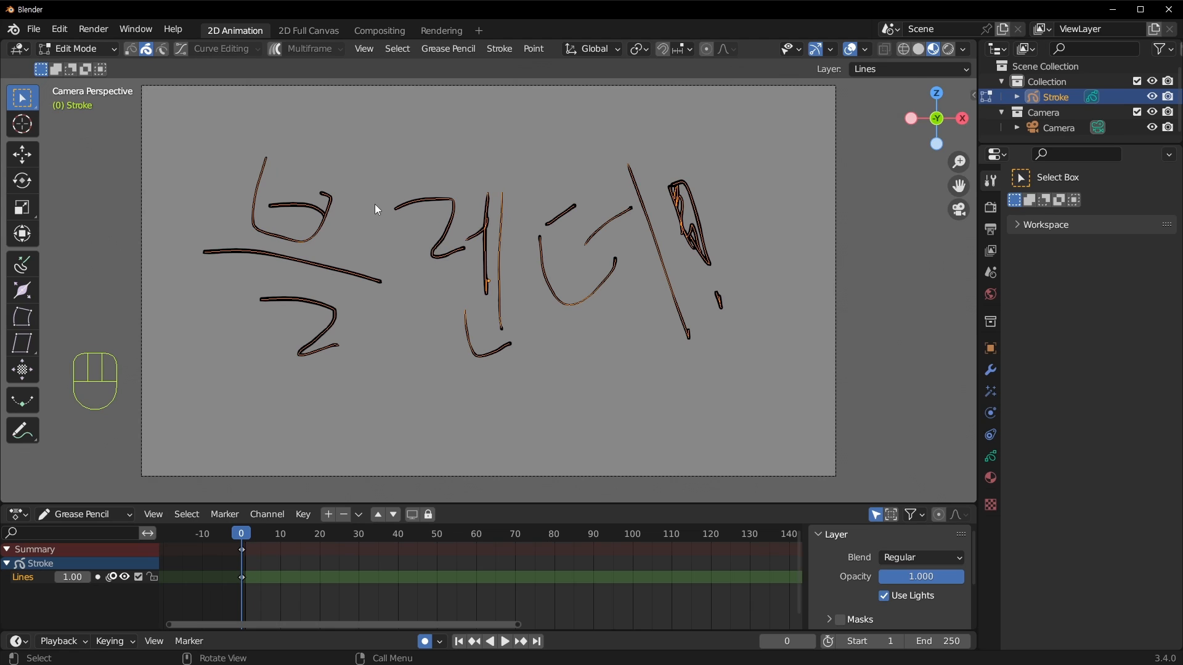
key("Tab")
key("Tab")
key("Tab")
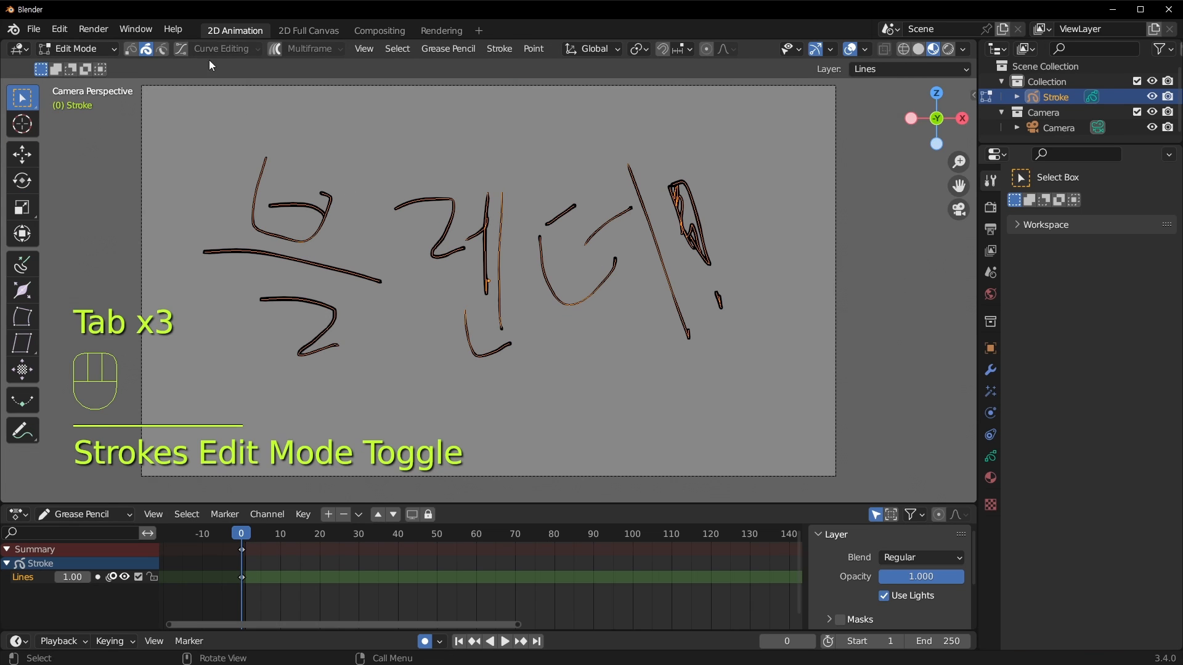
left_click(77, 49)
left_click(84, 116)
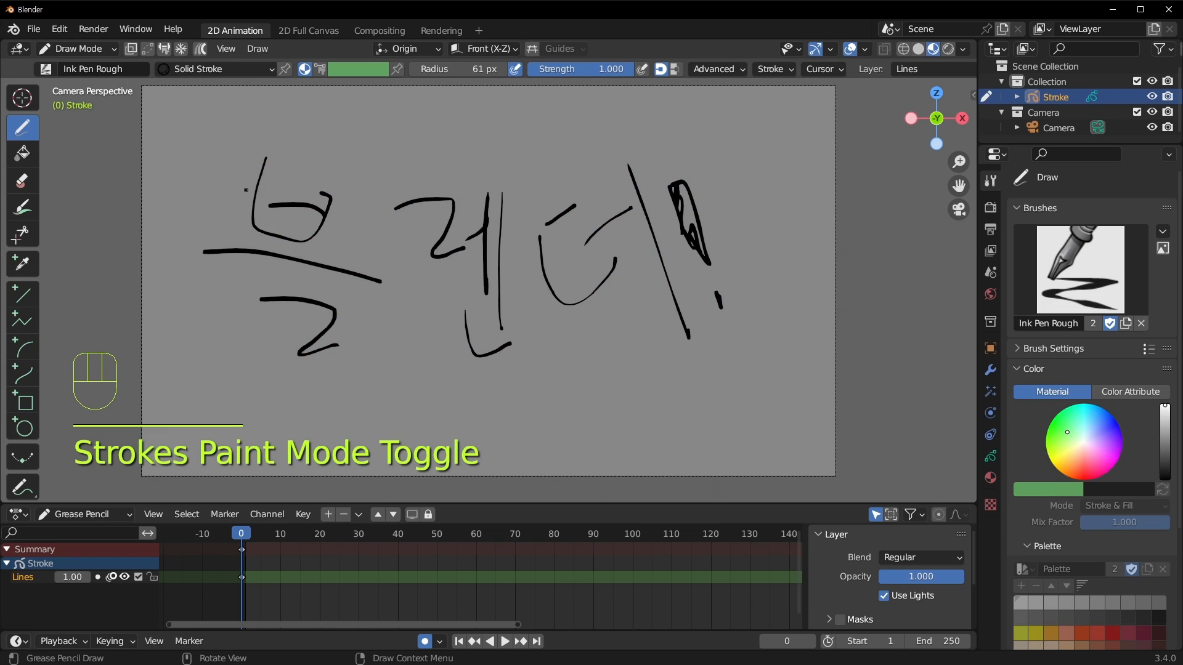
Set the brush radius to 88 px and erase the top of 블's first stroke and the exclamation mark's dot.
key("f")
left_click(311, 210)
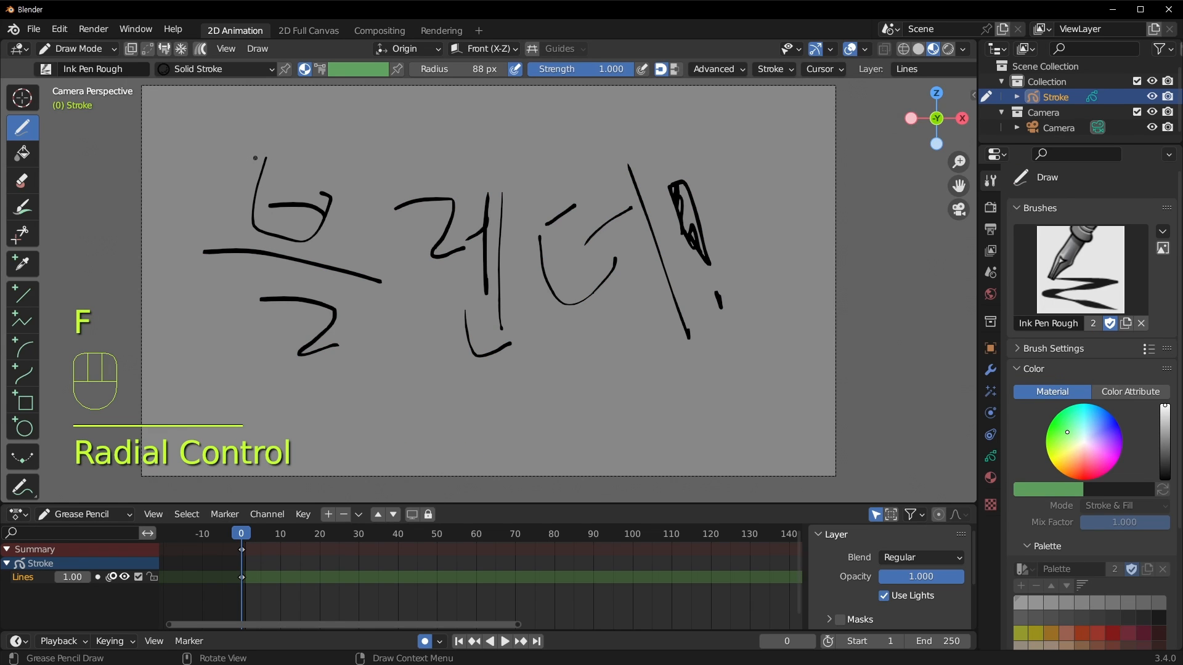
left_click_drag(269, 152, 252, 172, "ctrl")
left_click_drag(743, 301, 718, 295, "ctrl")
Fill in the exclamation mark's body, redraw its dot and thicken the upper part of 블's first stroke.
left_click_drag(680, 193, 687, 205)
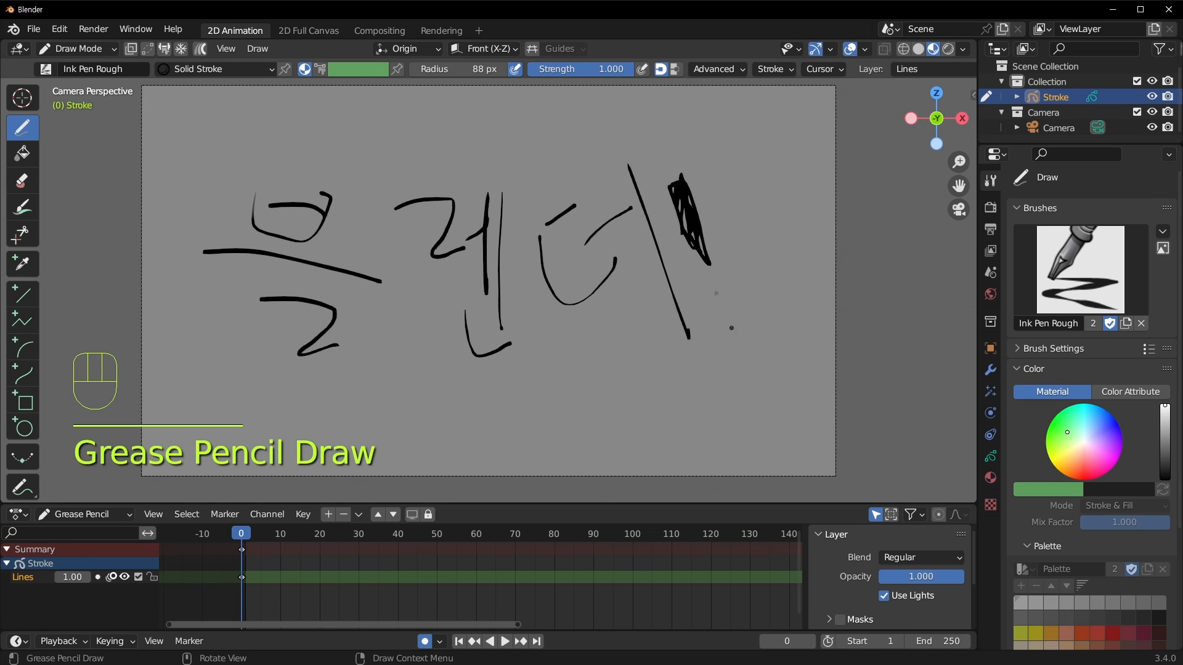
left_click_drag(723, 293, 686, 348)
left_click_drag(258, 185, 257, 216)
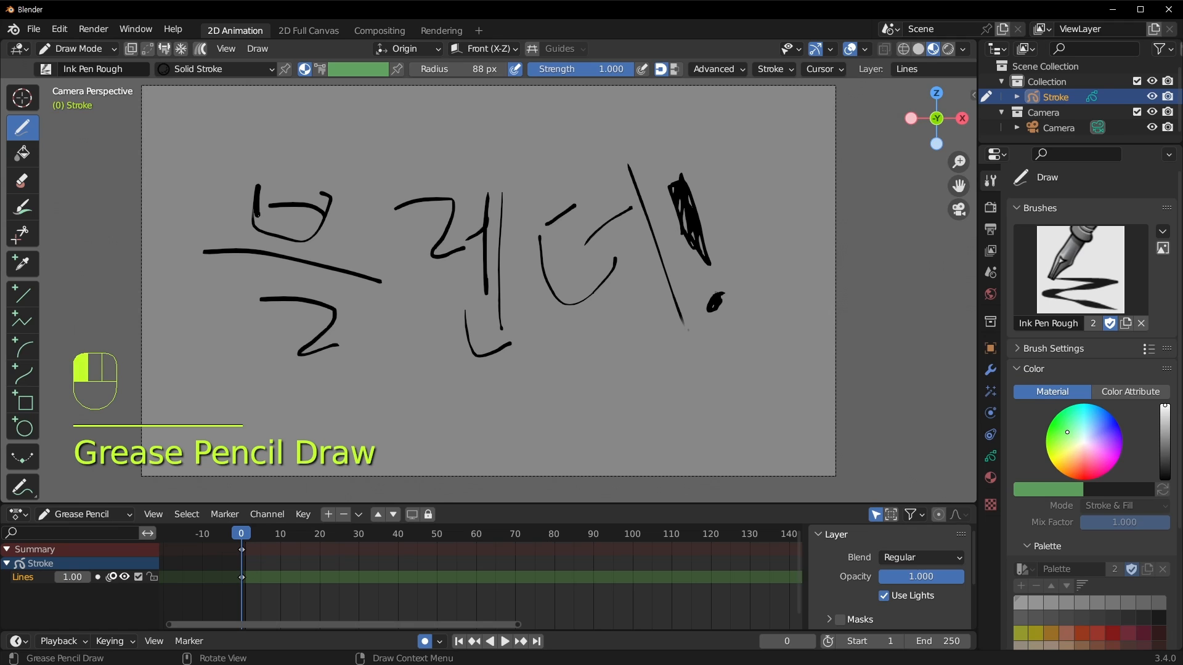
Switch to Object Mode and add a Build modifier to the Stroke object.
left_click(74, 49)
left_click(69, 62)
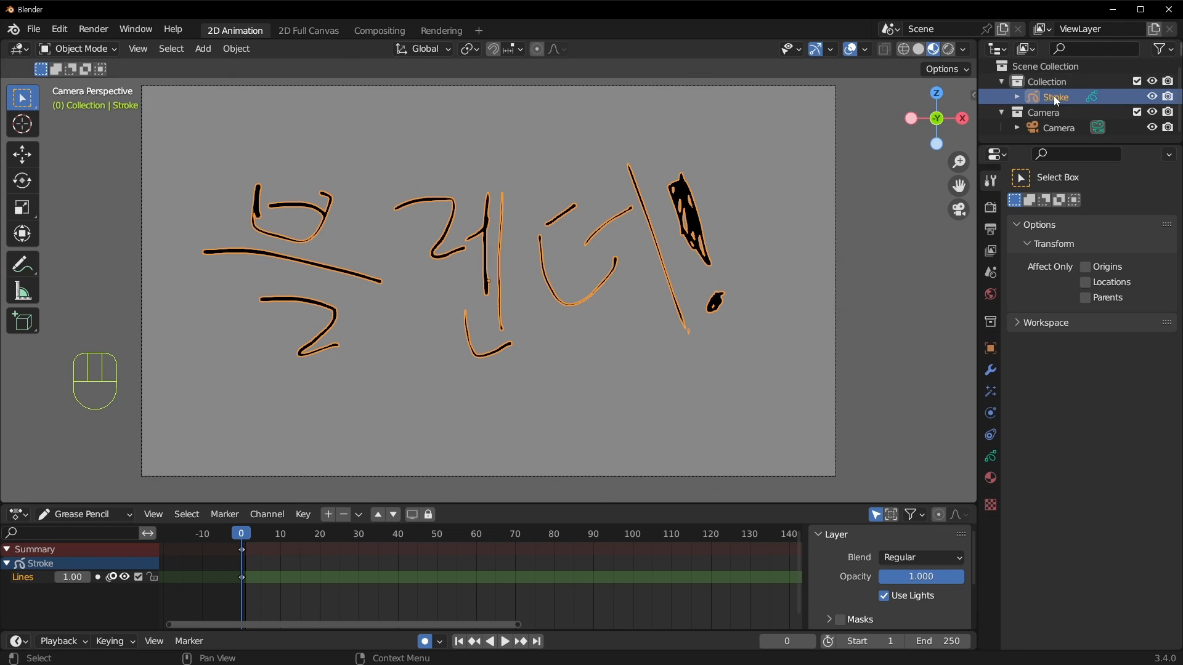
left_click(994, 371)
left_click(1088, 203)
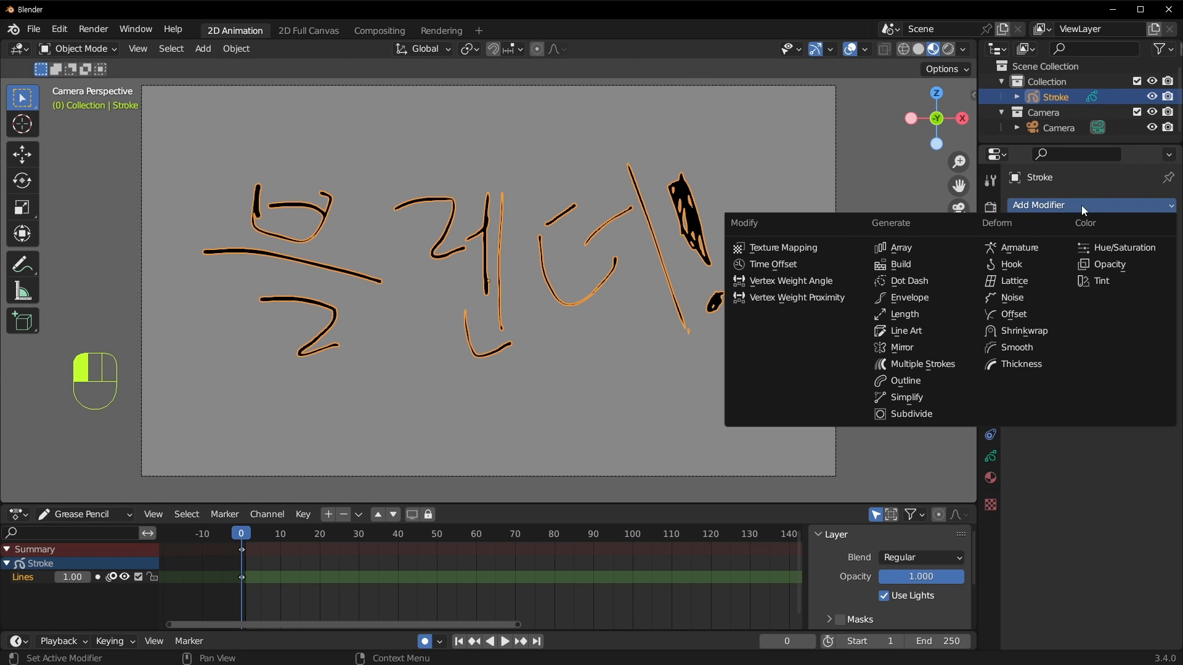
left_click(932, 270)
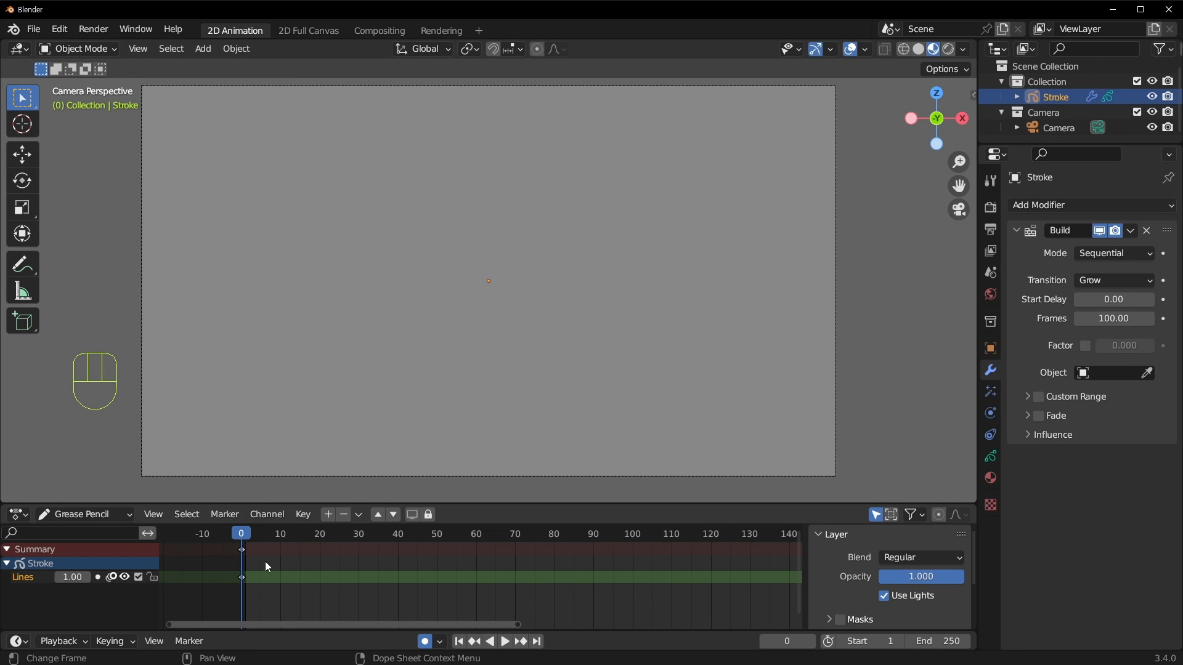
Play the Build animation until the whole word is drawn, deselecting the Stroke object to see it clearly.
key("space")
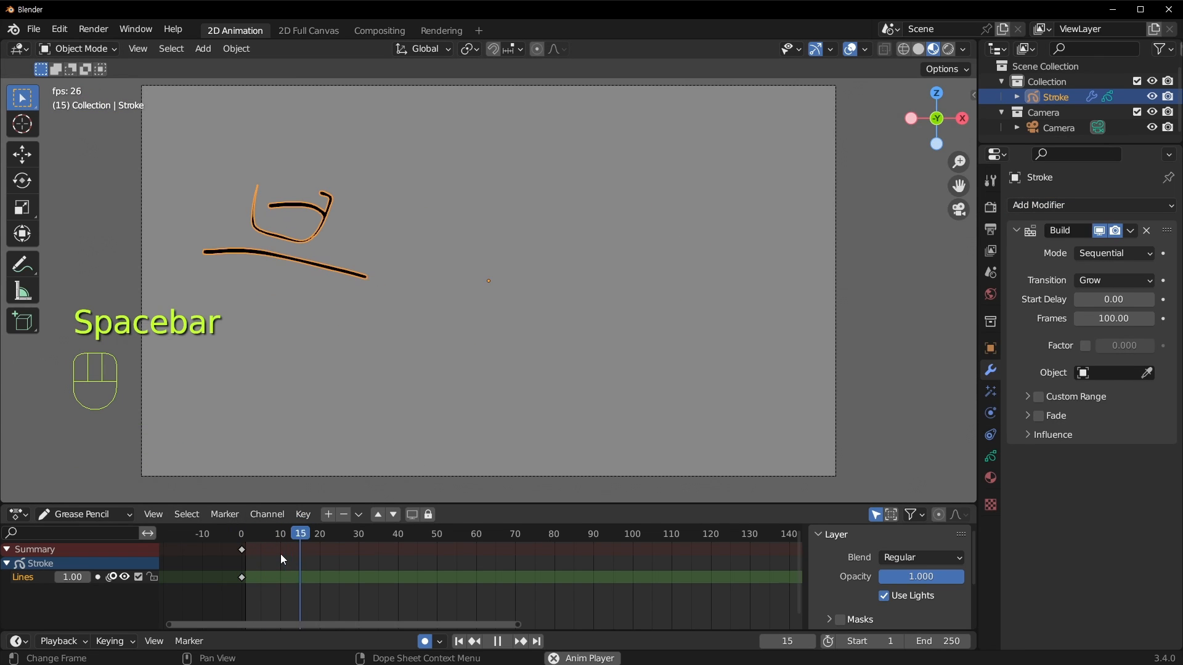
left_click(441, 405)
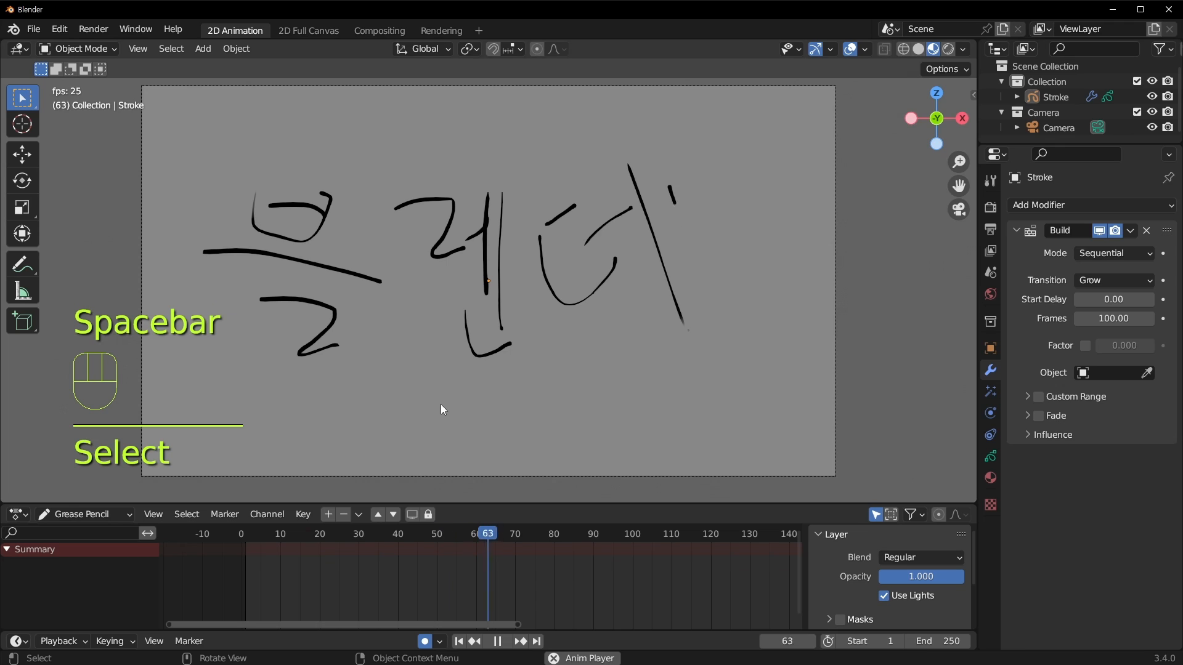
key("space")
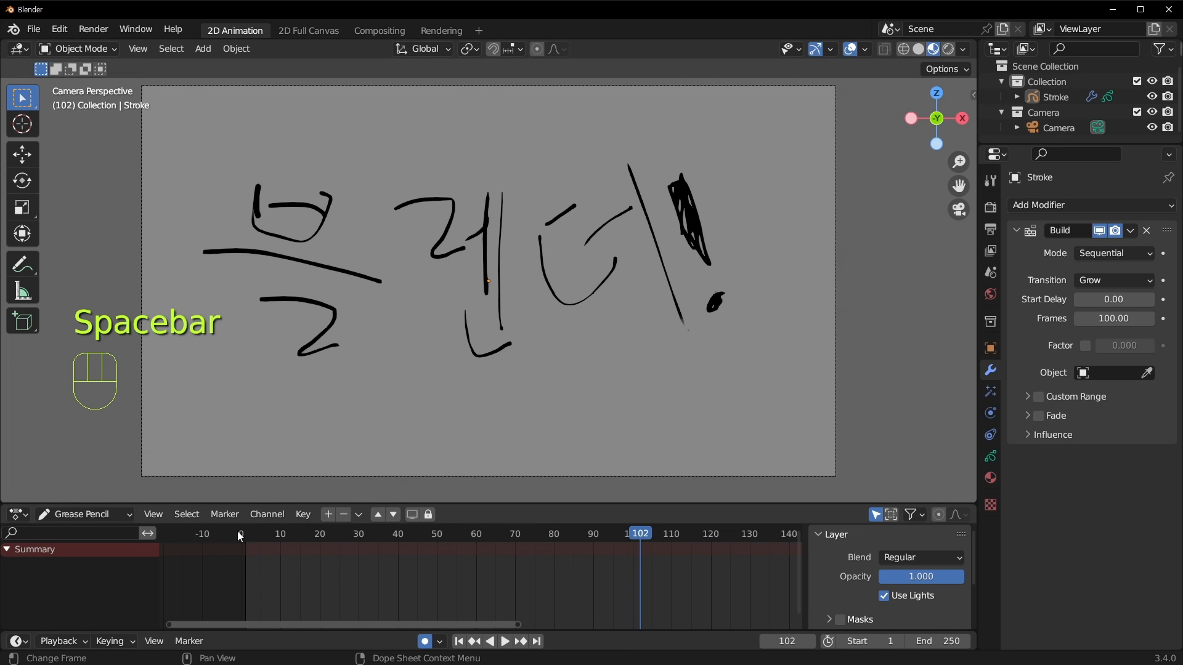
Replay the Build animation from frame 0, pausing along the way, and scrub to frame 102.
left_click(238, 532)
key("space")
key("space")
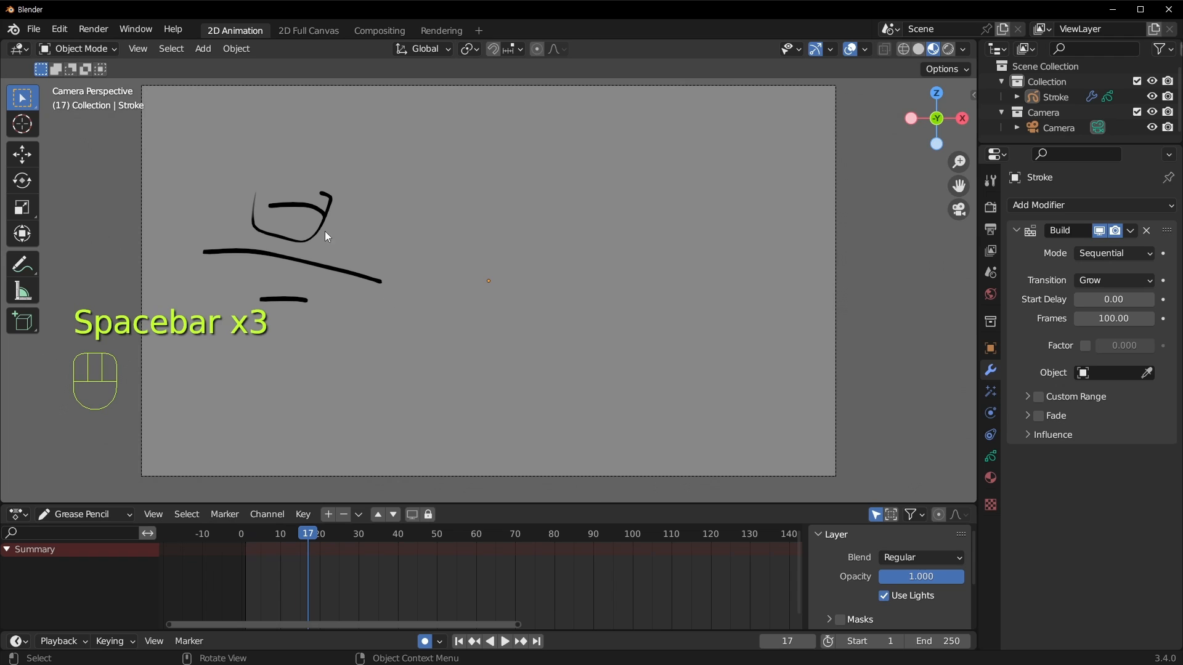
key("space")
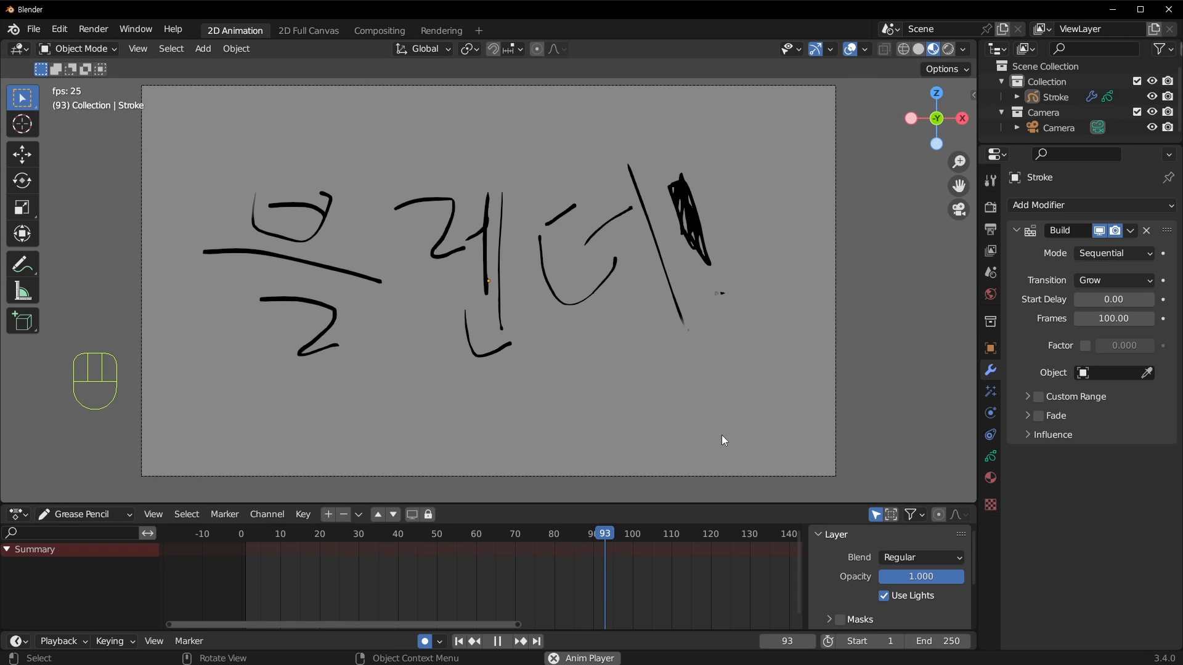
key("space")
mouse_move(611, 535)
left_mouse_down()
mouse_move(659, 532)
mouse_move(460, 530)
mouse_move(698, 529)
mouse_move(249, 556)
mouse_move(639, 548)
left_mouse_up()
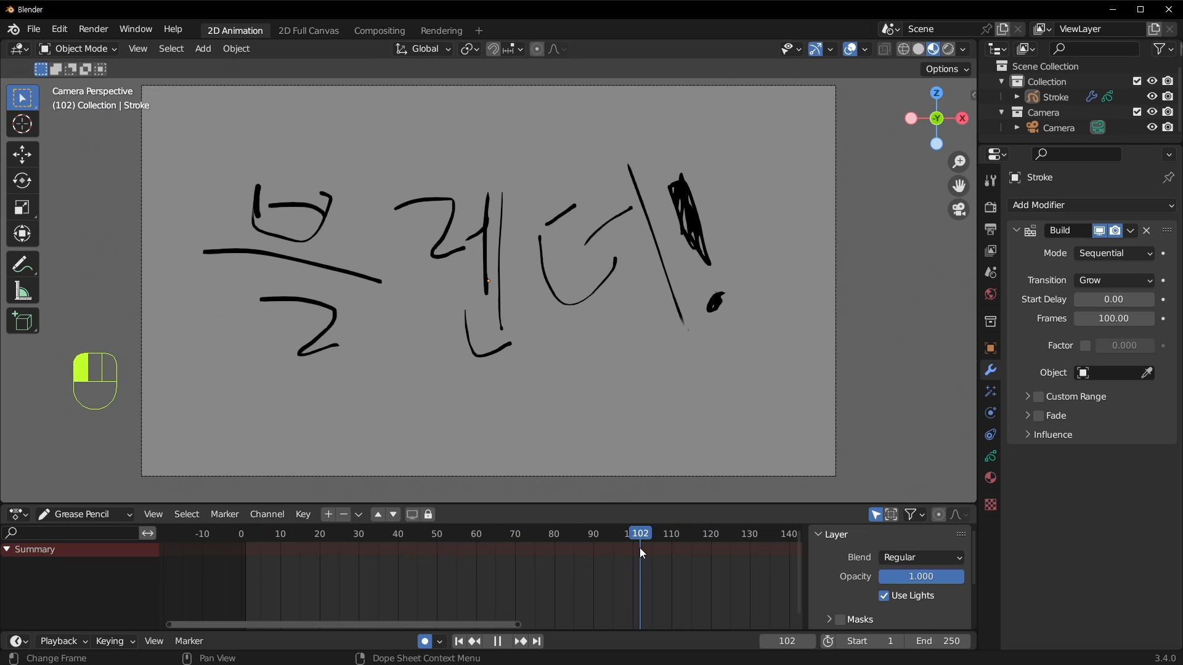
Show the full 250-frame range in the timeline, return to frame 0, select the handwriting and play it again.
middle_click_drag(652, 531, 575, 541, "ctrl")
mouse_move(389, 532)
left_mouse_down()
mouse_move(527, 526)
mouse_move(392, 533)
left_mouse_up()
left_click(281, 233)
key("space")
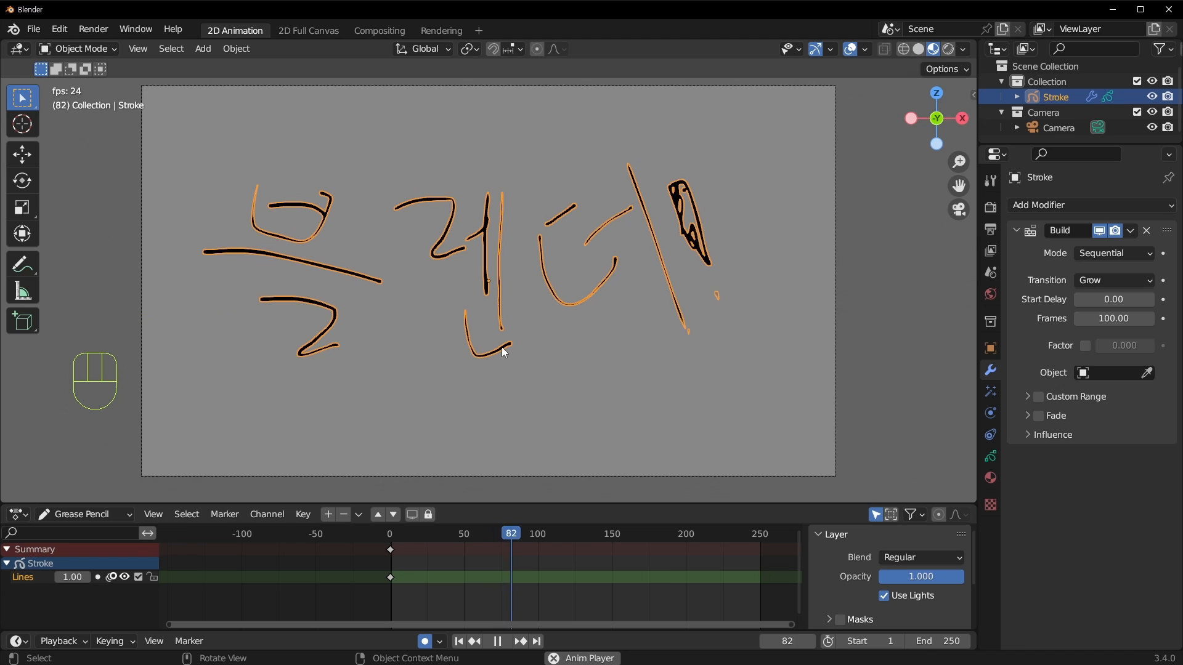
key("space")
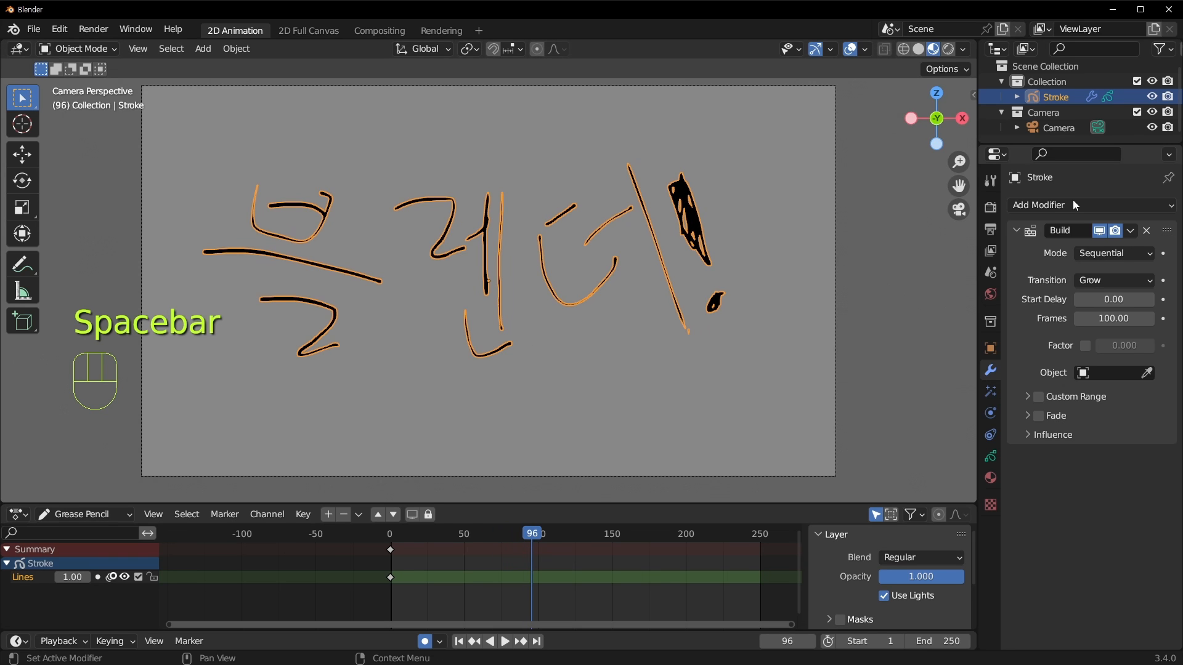
Add a Noise modifier to the Stroke object.
left_click(926, 283)
left_click(691, 226)
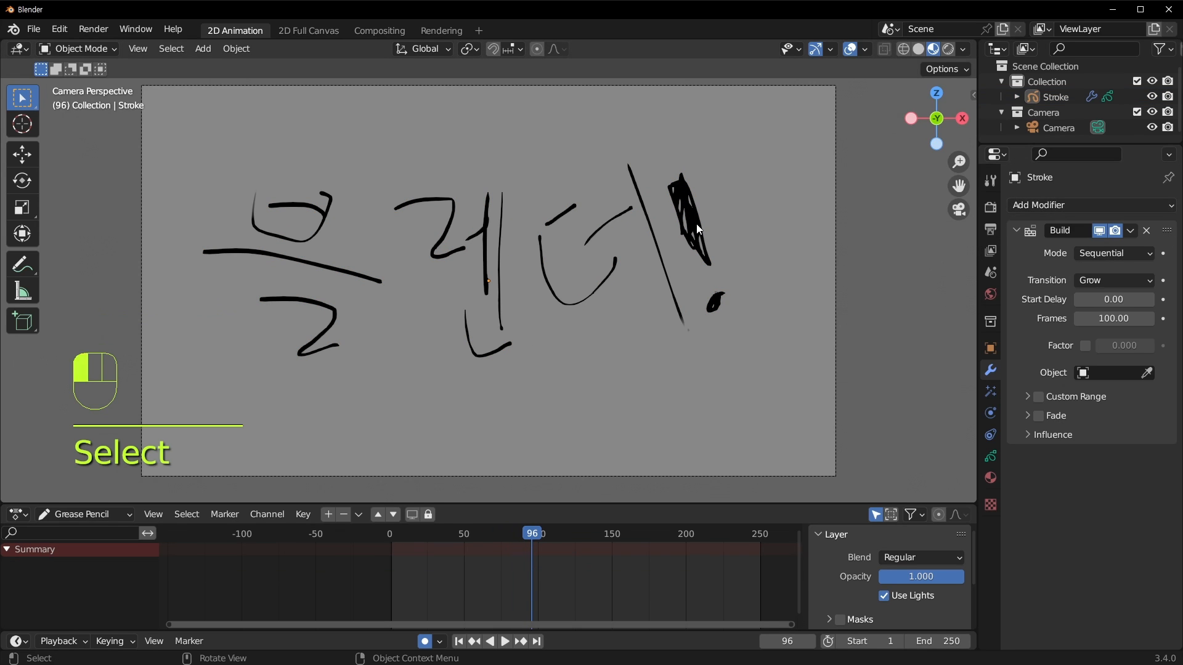
left_click(1114, 205)
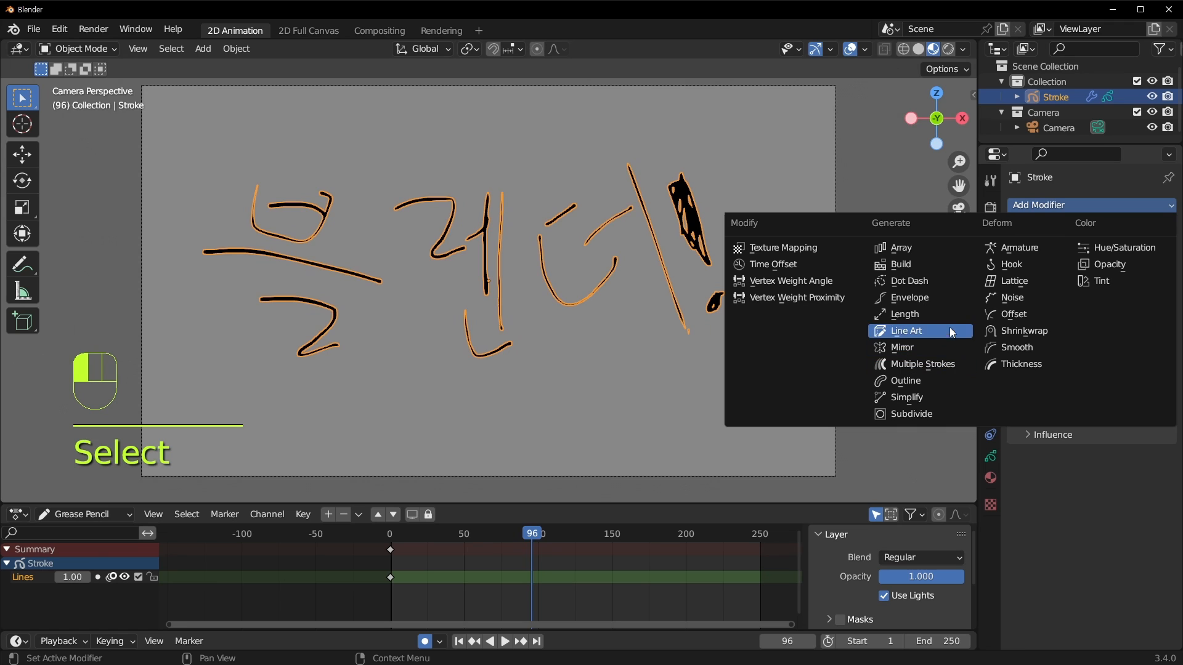
left_click(1020, 298)
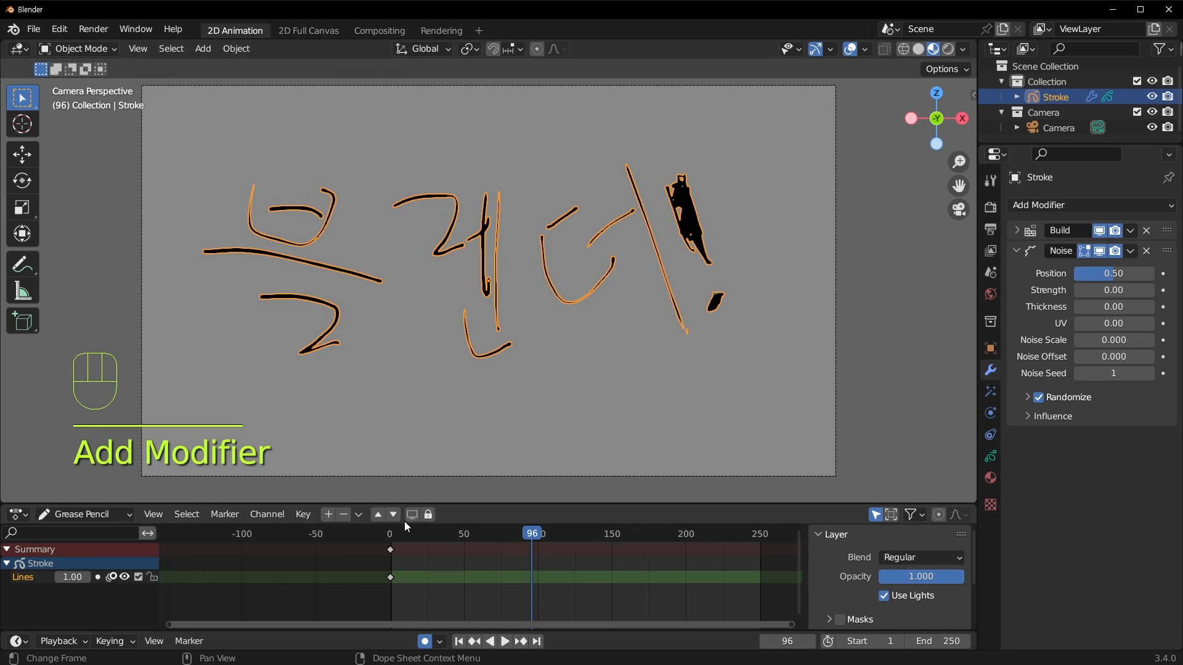
Play the handwriting animation from frame 0 with the strokes deselected to preview the Noise effect, then replay the opening frames.
left_click(378, 535)
key("space")
left_click(622, 385)
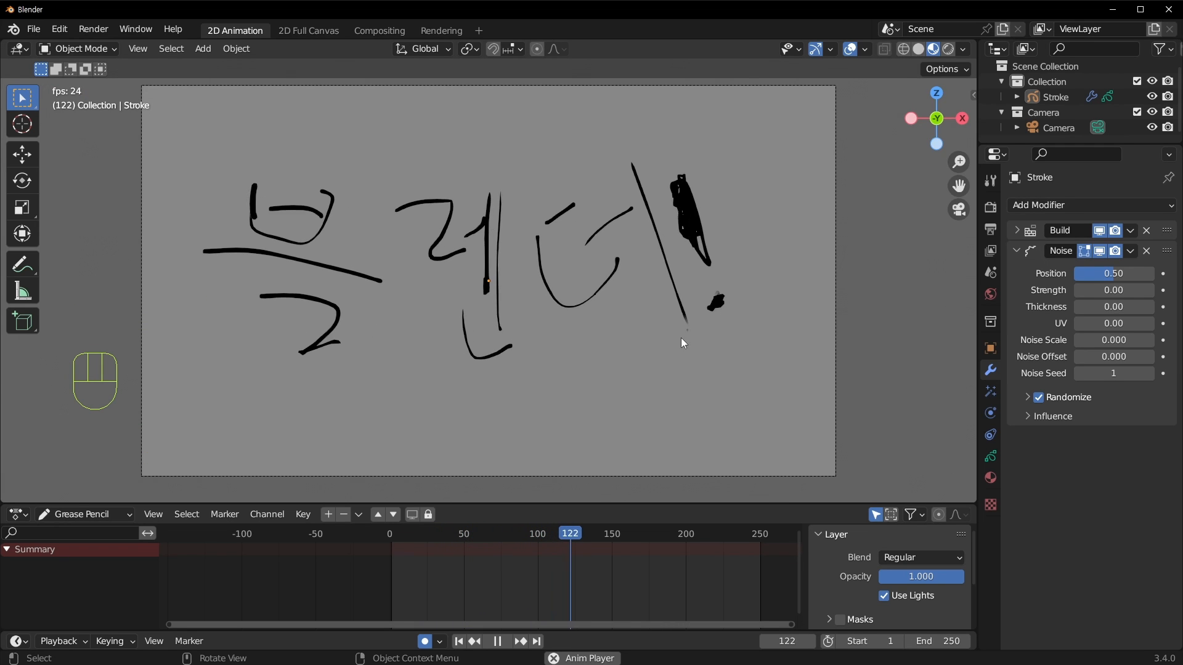
key("space")
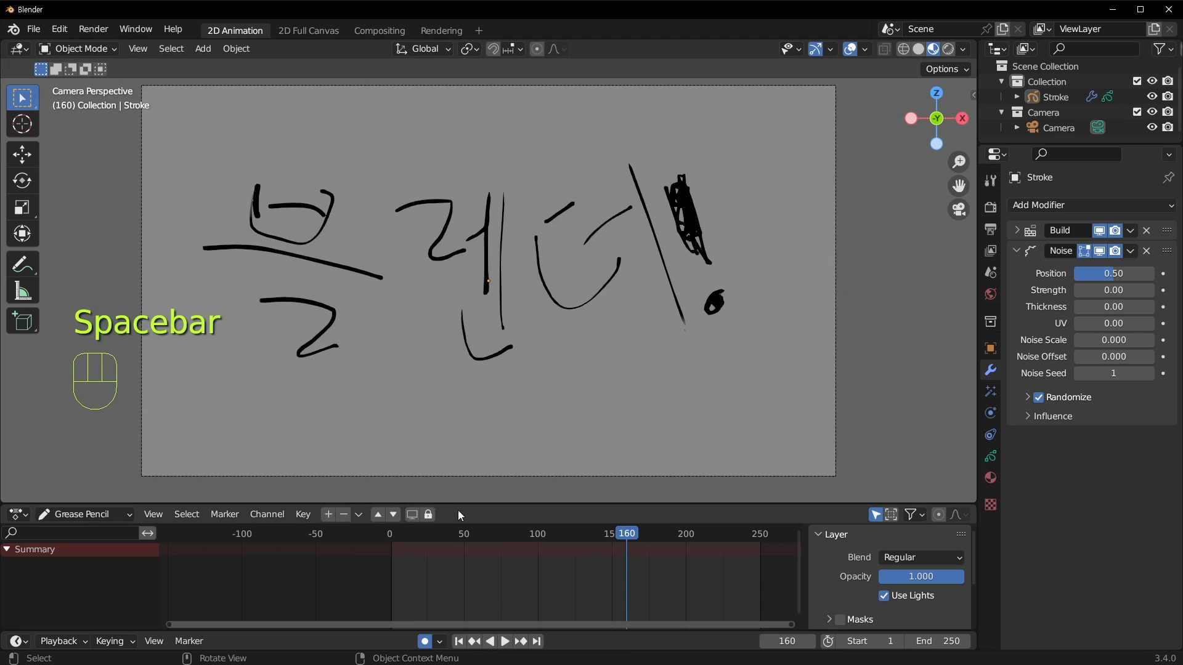
left_click_drag(431, 531, 397, 530)
key("space")
key("space")
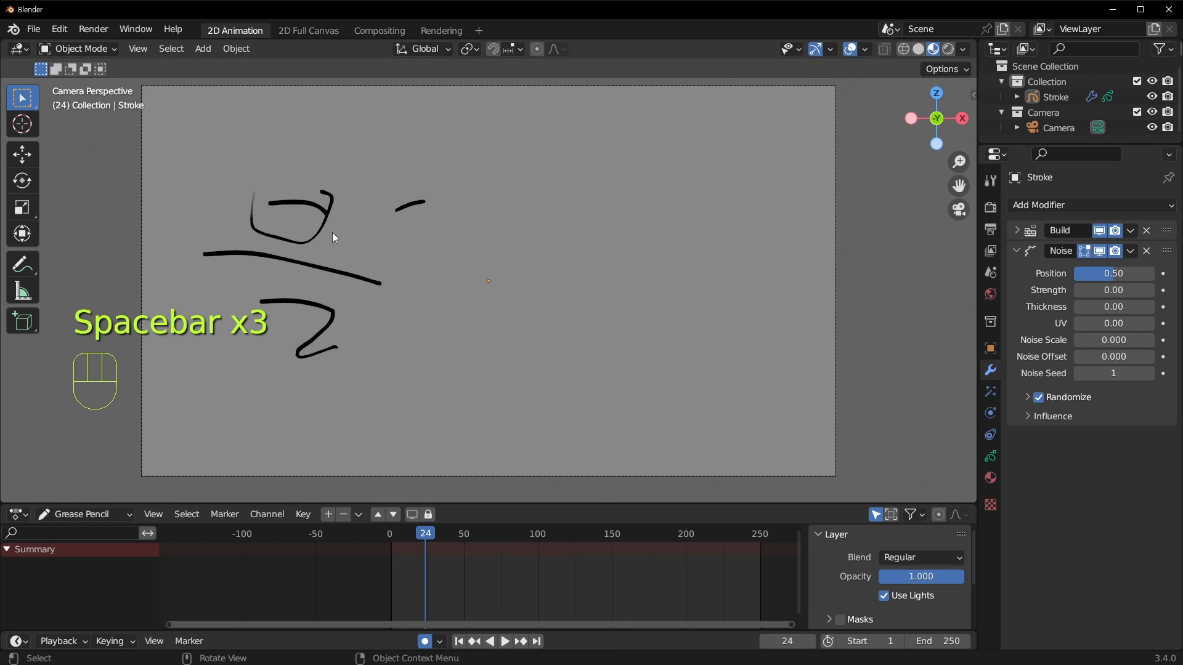
Reselect the Stroke object and set the Noise modifier's Position to 0.20 and Strength to 0.14, checking the effect during playback.
left_click(332, 234)
left_click_drag(1113, 280, 1100, 273)
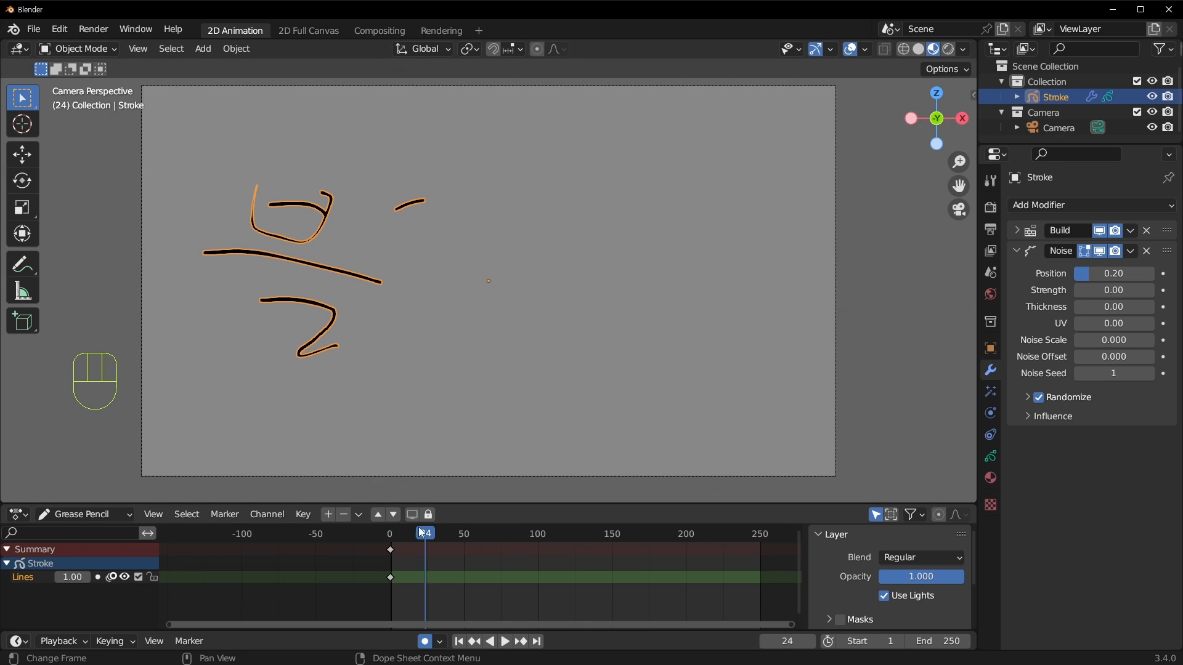
key("space")
left_click(600, 444)
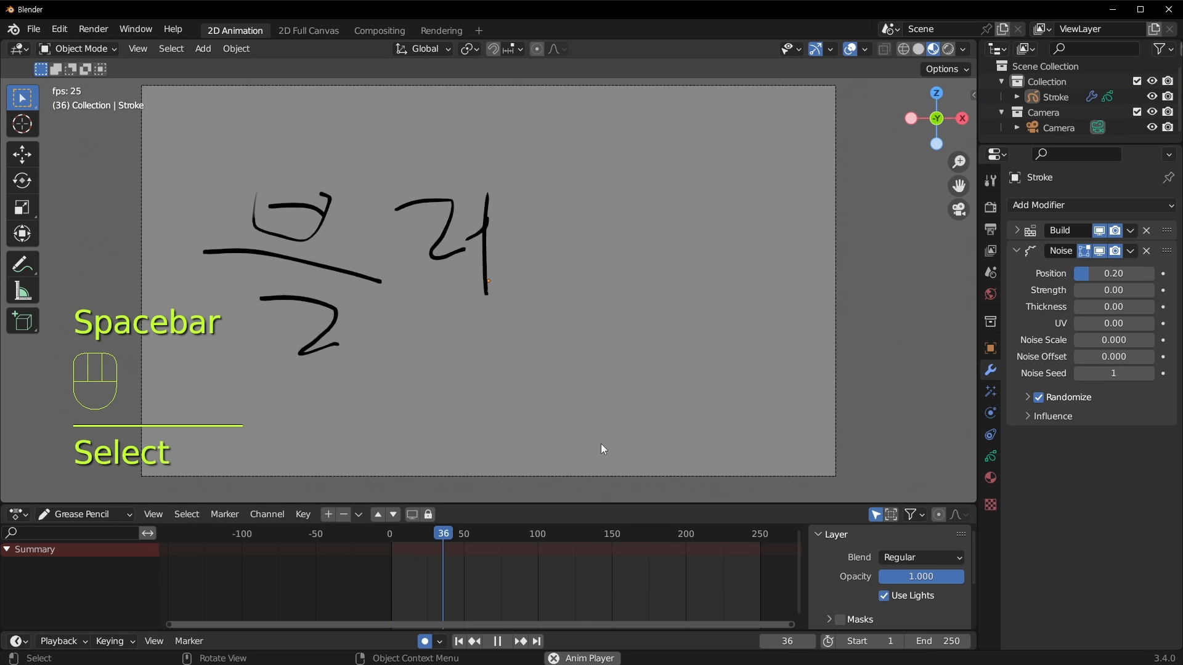
left_click_drag(1121, 292, 1133, 292)
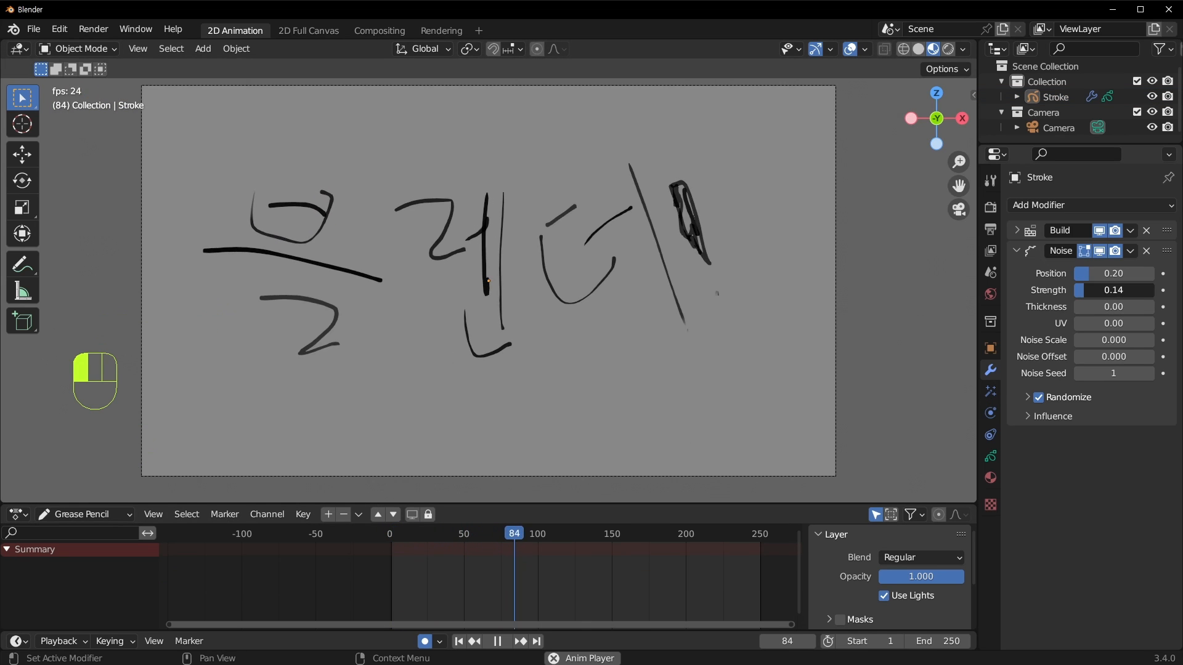
key("space")
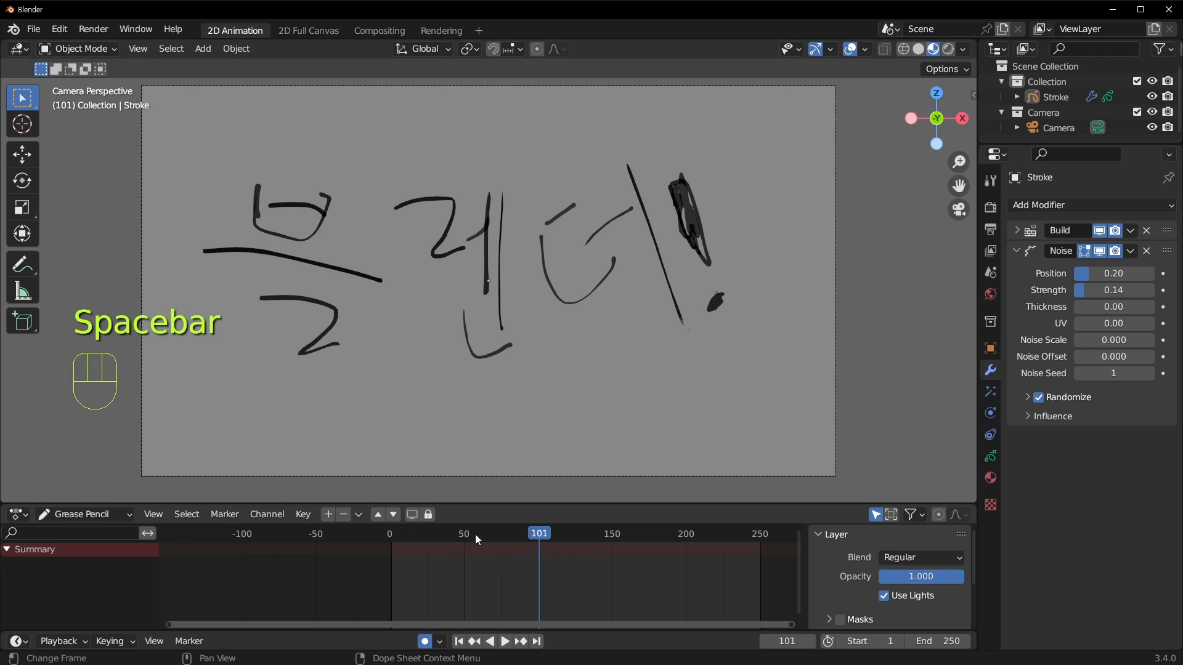
Return to frame 0 and set the Noise modifier's Noise Seed to 5 and Thickness to 0.29.
left_click_drag(476, 540, 389, 533)
left_click_drag(1121, 373, 1136, 374)
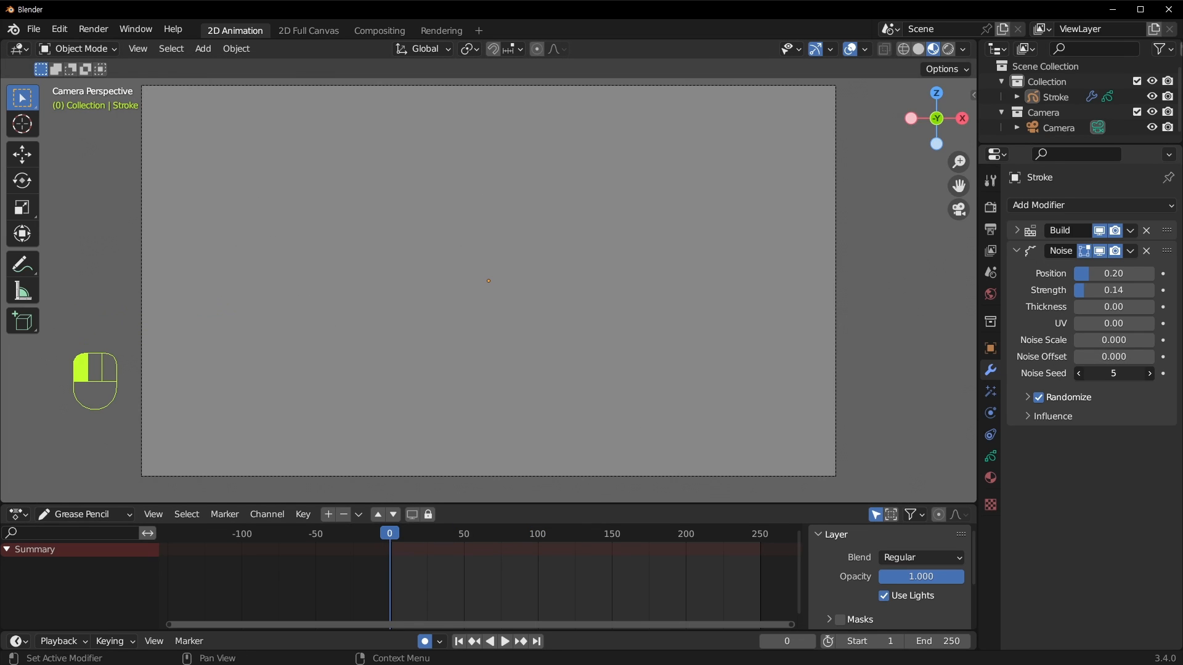
left_click_drag(1113, 307, 1137, 307)
Play the animation with the new noise settings, then rewind to frame 0 and replay its beginning.
key("space")
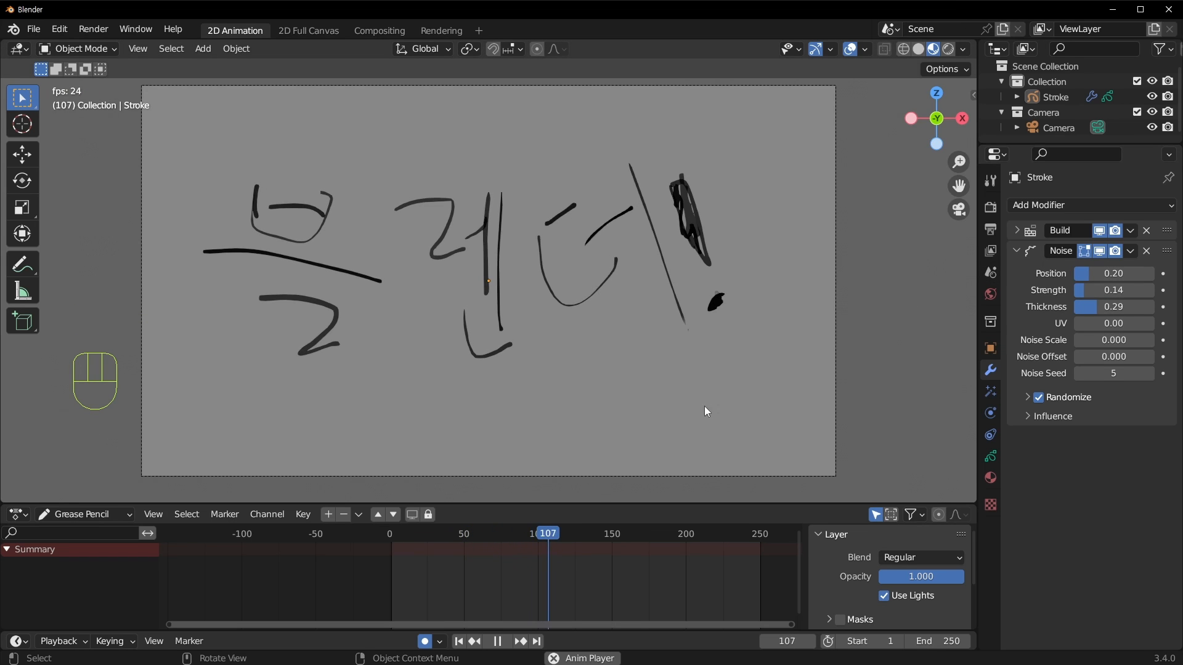
key("space")
mouse_move(522, 537)
left_mouse_down()
mouse_move(328, 538)
mouse_move(669, 534)
mouse_move(304, 553)
left_mouse_up()
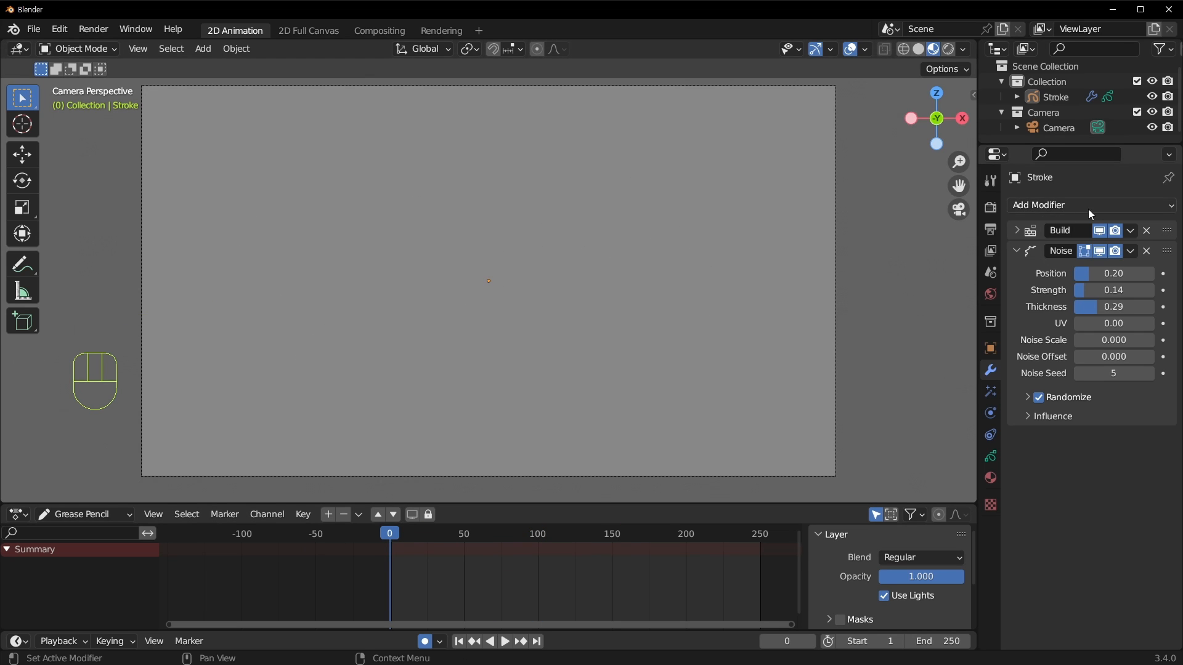
key("space")
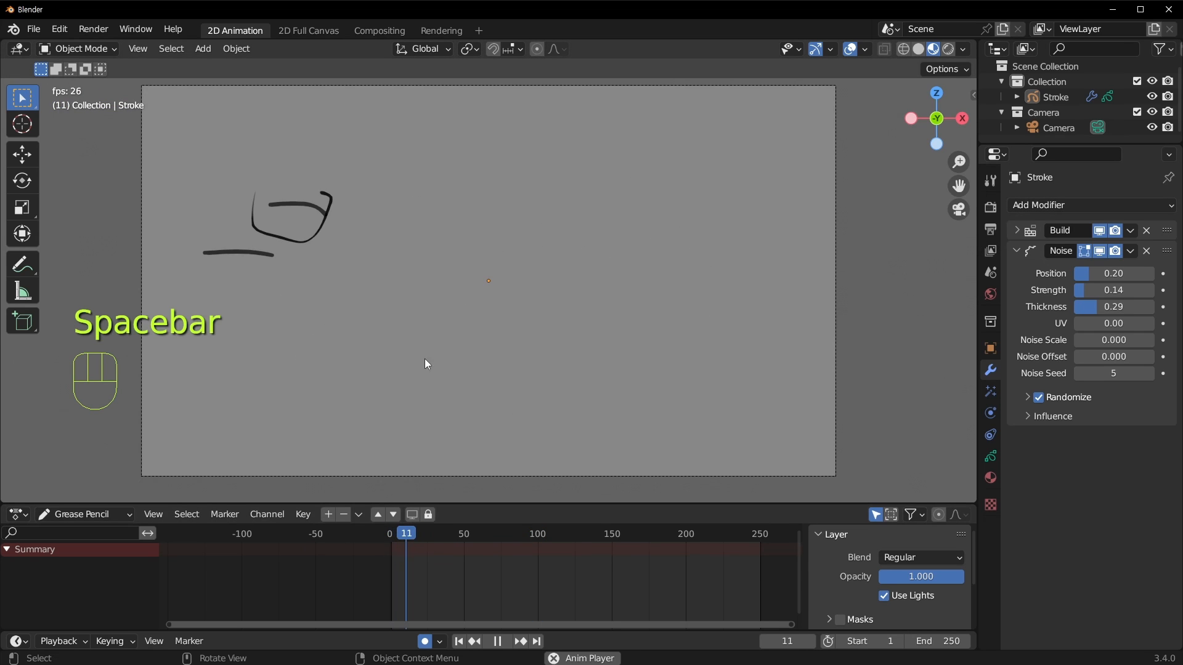
key("space")
Select the handwriting, go to frame 104 and examine the strokes in 3D from several angles before returning to the camera view.
left_click(319, 243)
middle_click_drag(542, 266, 468, 338)
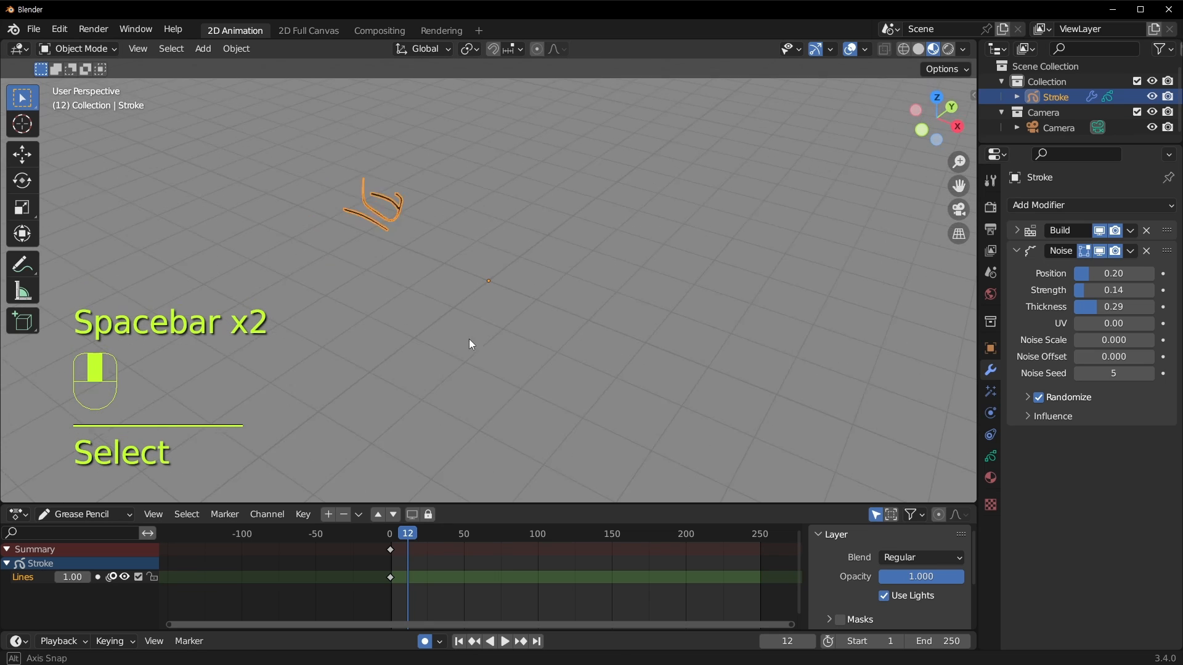
key("space")
left_click_drag(480, 535, 536, 534)
key("space")
middle_click_drag(487, 431, 619, 334)
left_click(550, 443)
mouse_move(549, 443)
middle_mouse_down()
mouse_move(750, 412)
mouse_move(470, 338)
mouse_move(522, 354)
mouse_move(503, 372)
mouse_move(572, 380)
middle_mouse_up()
left_click(503, 372)
middle_click_drag(605, 339, 468, 311)
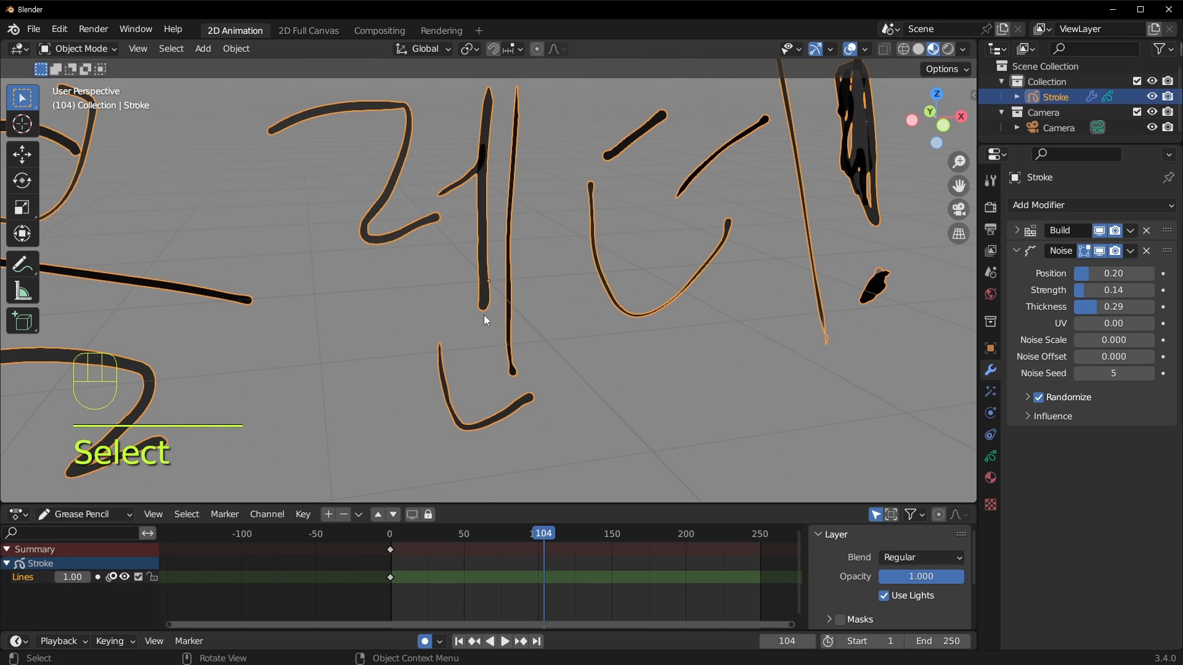
key("KP_0")
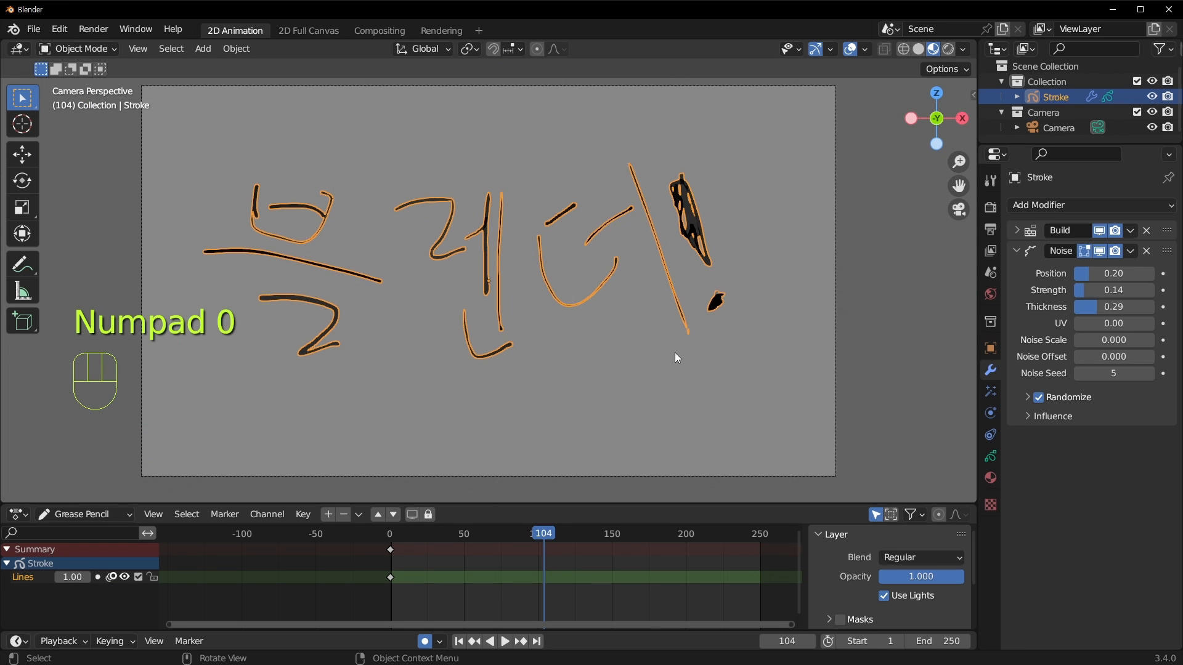
In Edit Mode with point selection, move one point of the thin vertical stroke in the middle letter sideways.
mouse_move(676, 357)
middle_mouse_down()
mouse_move(593, 388)
mouse_move(384, 396)
mouse_move(558, 395)
mouse_move(605, 376)
mouse_move(612, 388)
mouse_move(590, 360)
mouse_move(617, 346)
mouse_move(544, 383)
mouse_move(441, 385)
mouse_move(565, 399)
mouse_move(499, 184)
mouse_move(485, 185)
mouse_move(515, 174)
mouse_move(492, 253)
middle_mouse_up()
key("Tab")
key("1")
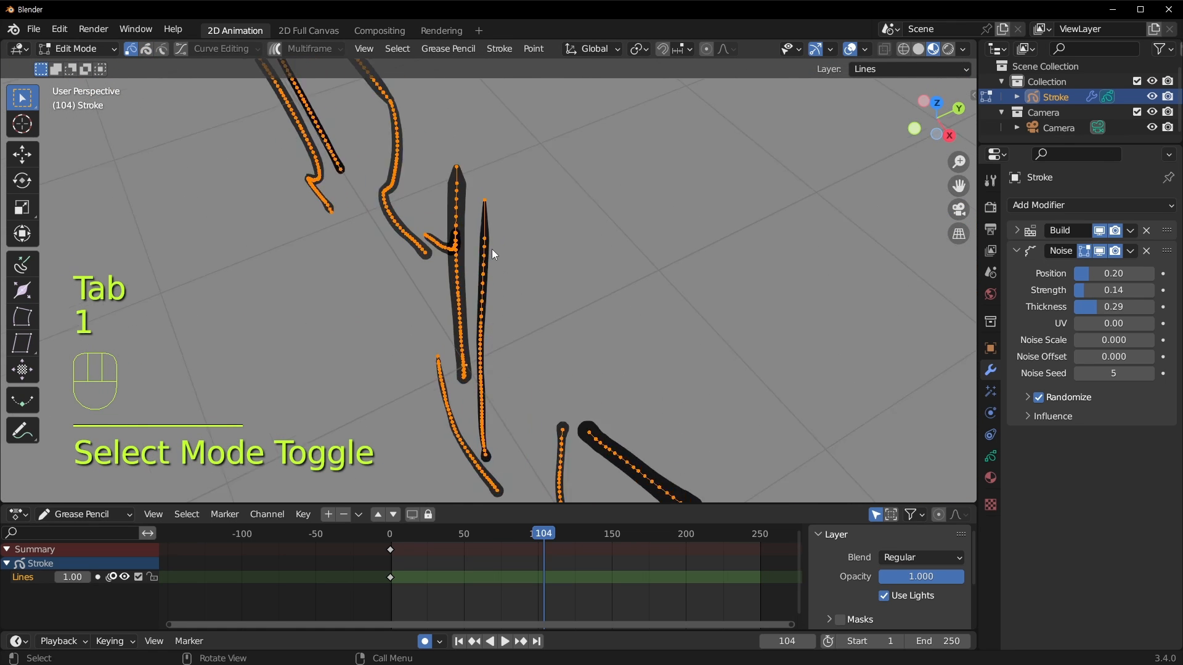
left_click(470, 237)
scroll(475, 185, "up", 3)
key("g")
left_click(491, 174)
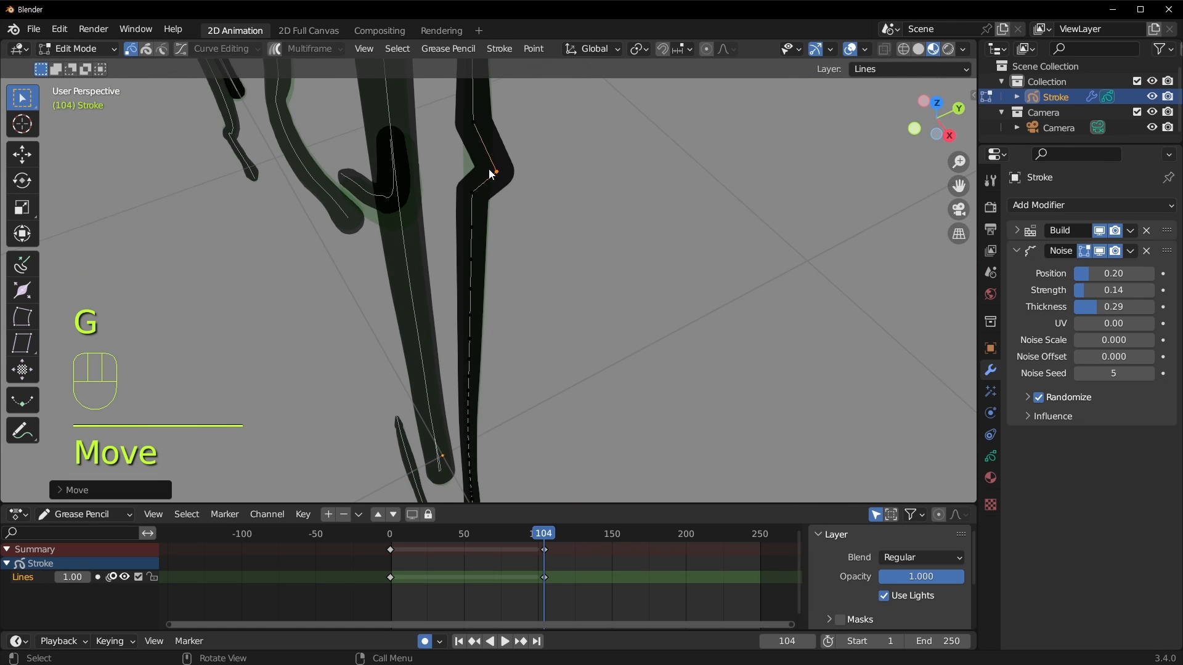
mouse_move(489, 175)
middle_mouse_down()
mouse_move(594, 132)
mouse_move(622, 208)
middle_mouse_up()
Return to Object Mode at frame 99 and show the Stroke object's transform values.
key("Tab")
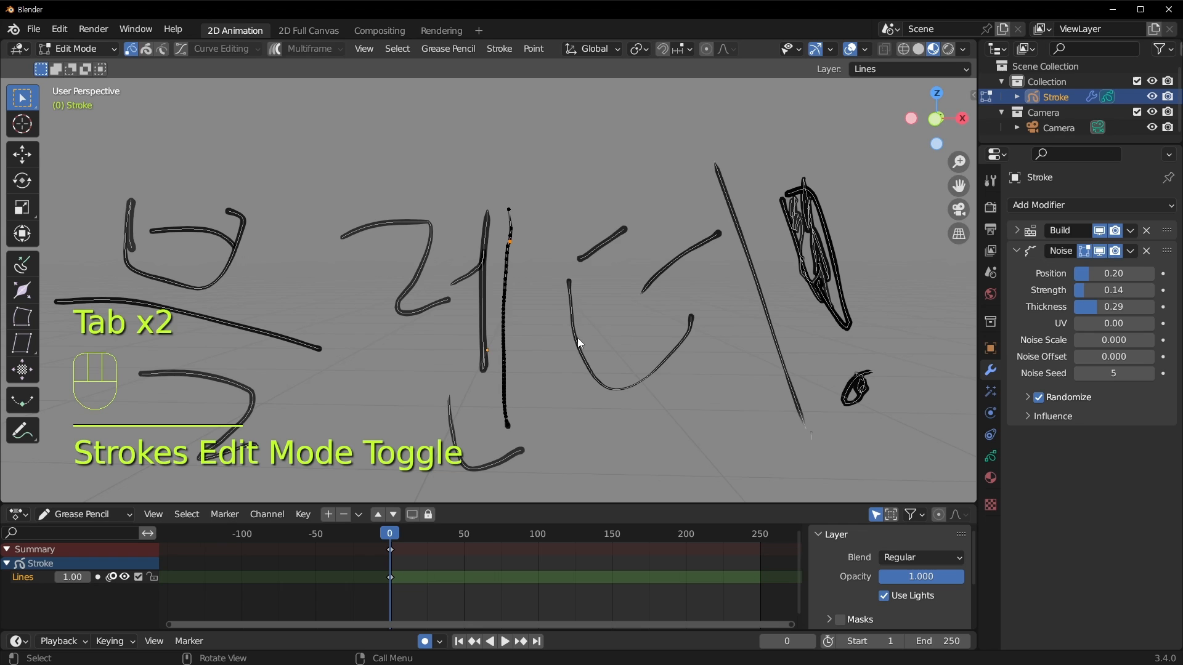
key("ctrl+Tab")
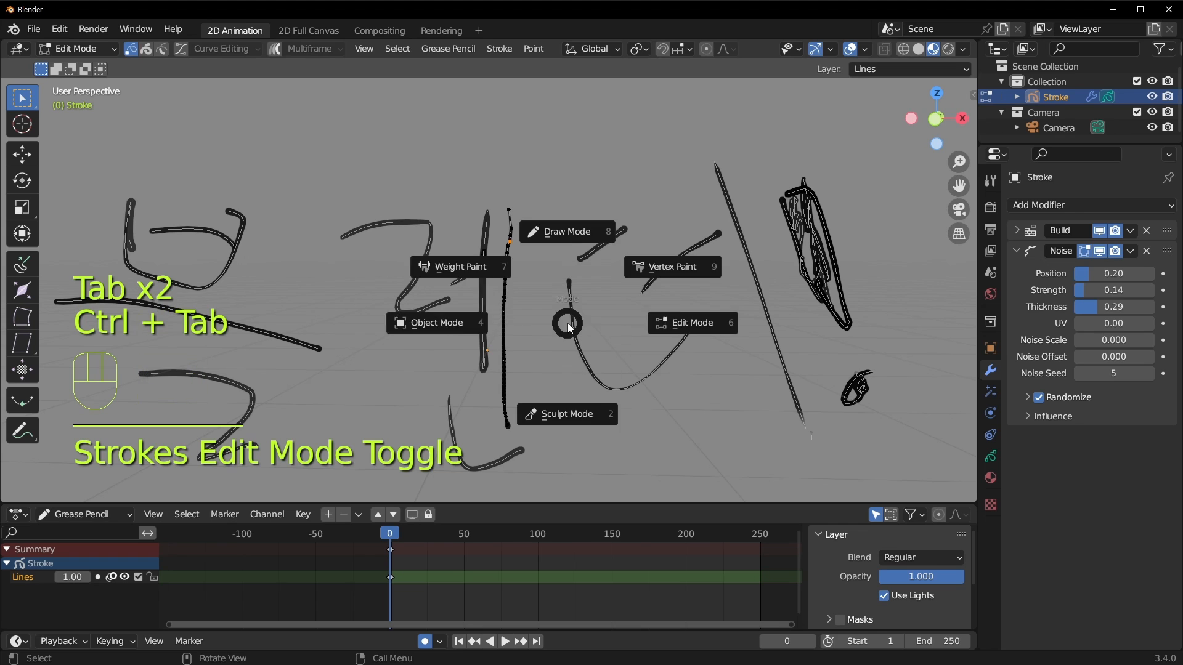
left_click(484, 316)
mouse_move(430, 534)
left_mouse_down()
mouse_move(553, 519)
mouse_move(536, 527)
left_mouse_up()
key("n")
scroll(632, 345, "down", 1)
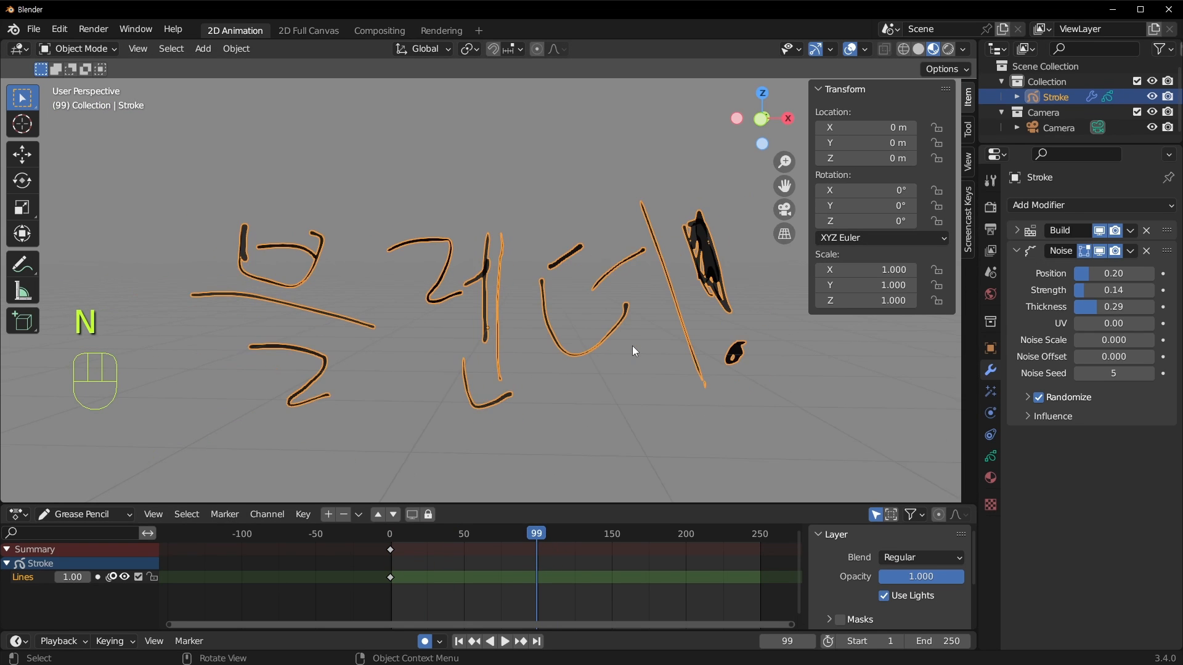
Try resizing the whole Stroke object and undo the scaling.
middle_click_drag(785, 372, 792, 375)
key("s")
left_click(606, 397)
key("ctrl+z")
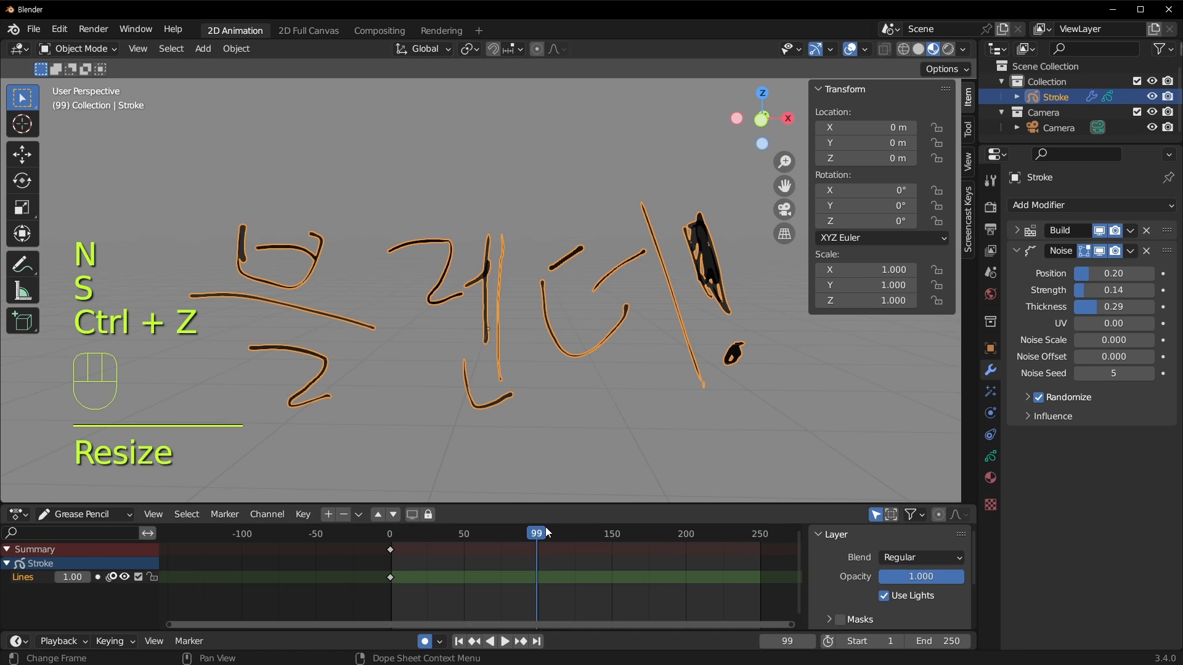
Insert a keyframe at frame 100 for the Stroke object's scale of 1.000 on all axes.
left_click_drag(539, 534, 538, 533)
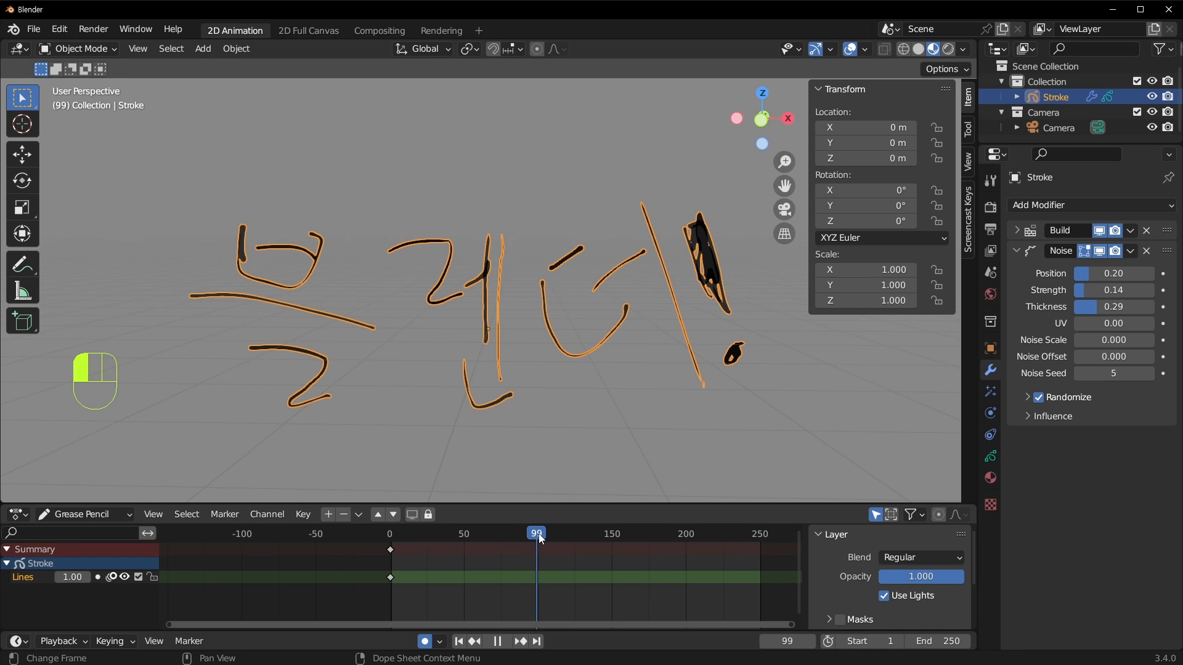
right_click(844, 274)
left_click(845, 276)
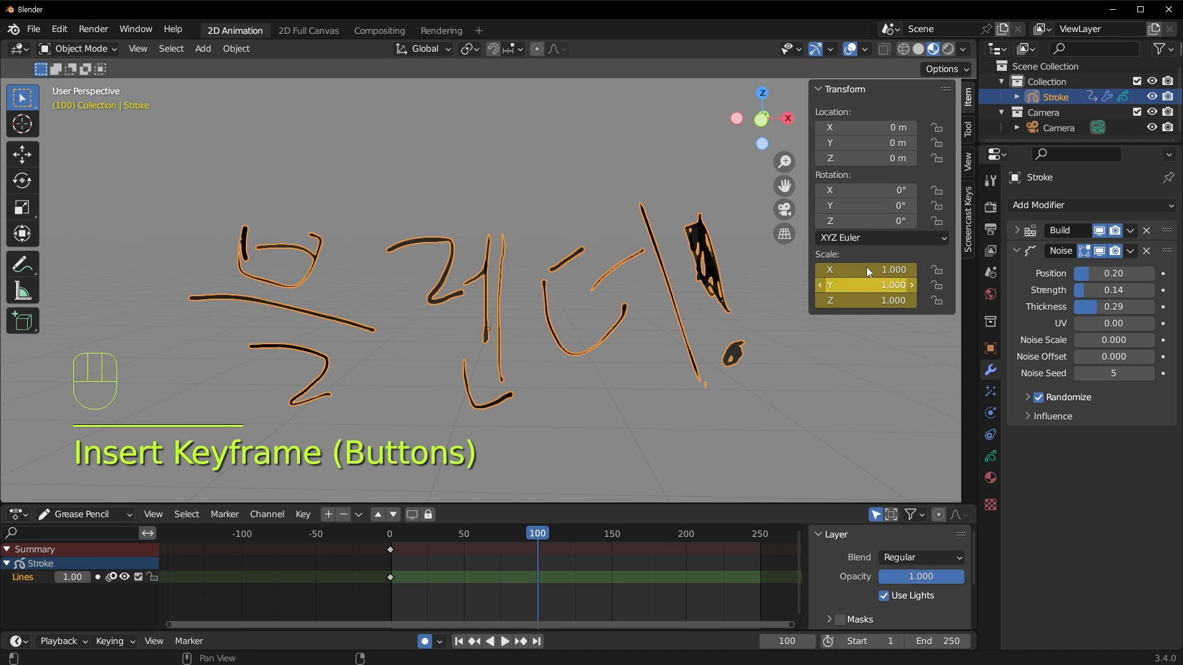
At frame 0, set the Stroke object's X, Y and Z scale to 0 and insert a scale keyframe.
left_click_drag(492, 530, 390, 534)
left_click_drag(856, 266, 856, 301)
type("0")
key("Return")
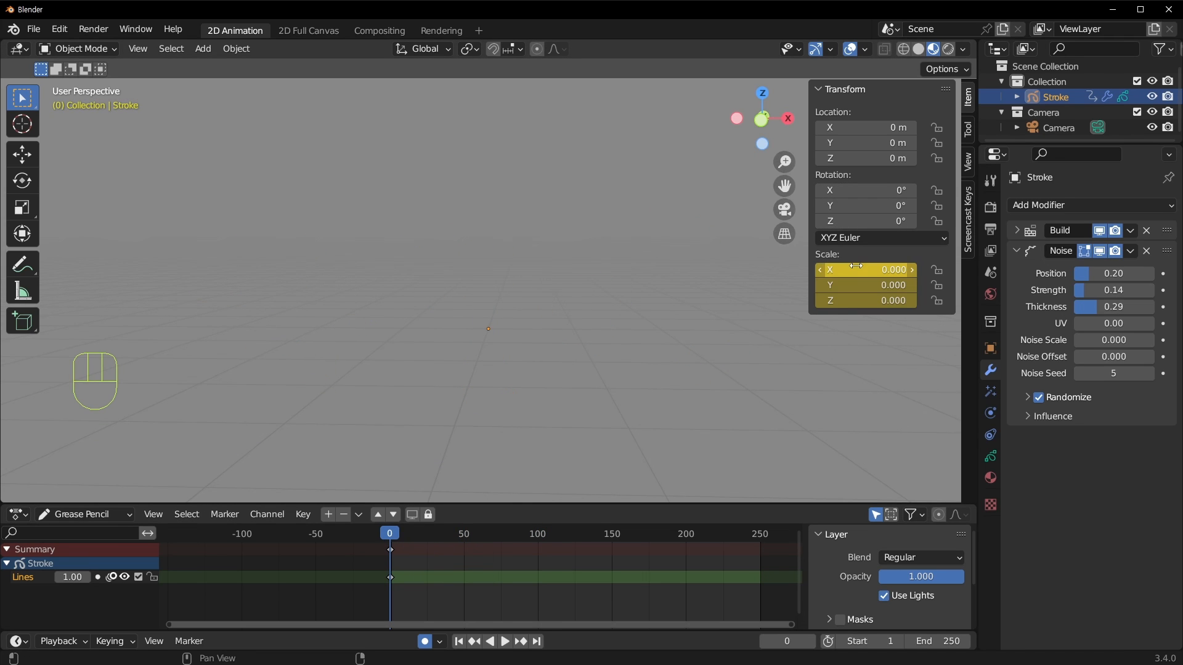
right_click(855, 266)
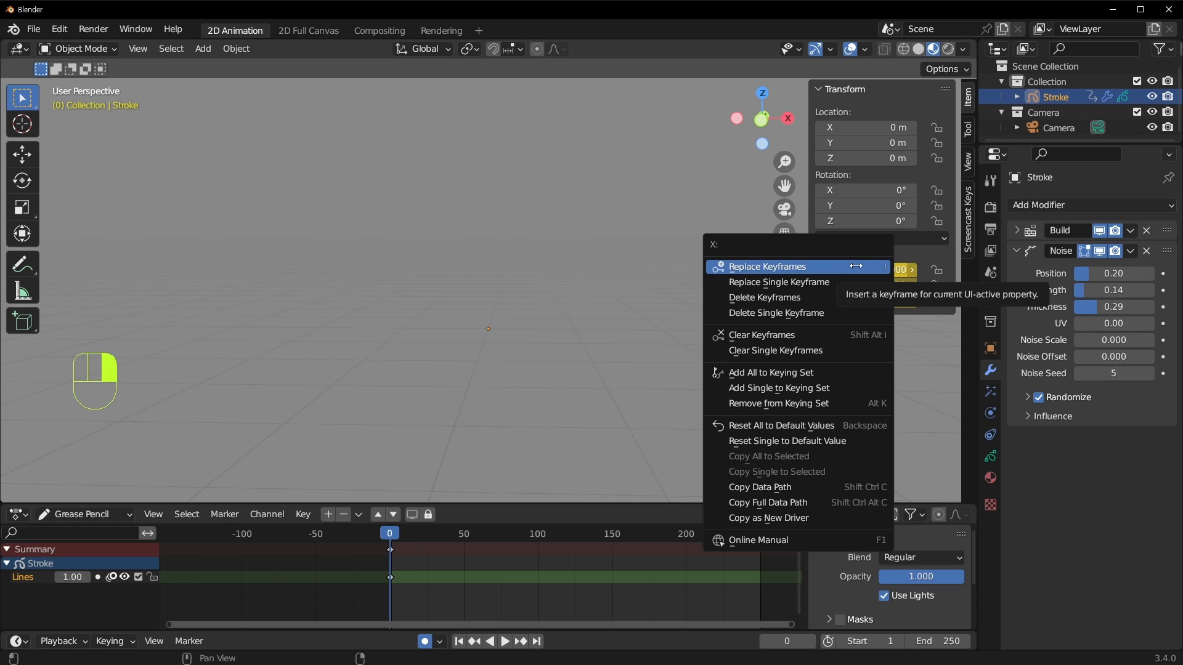
left_click(856, 266)
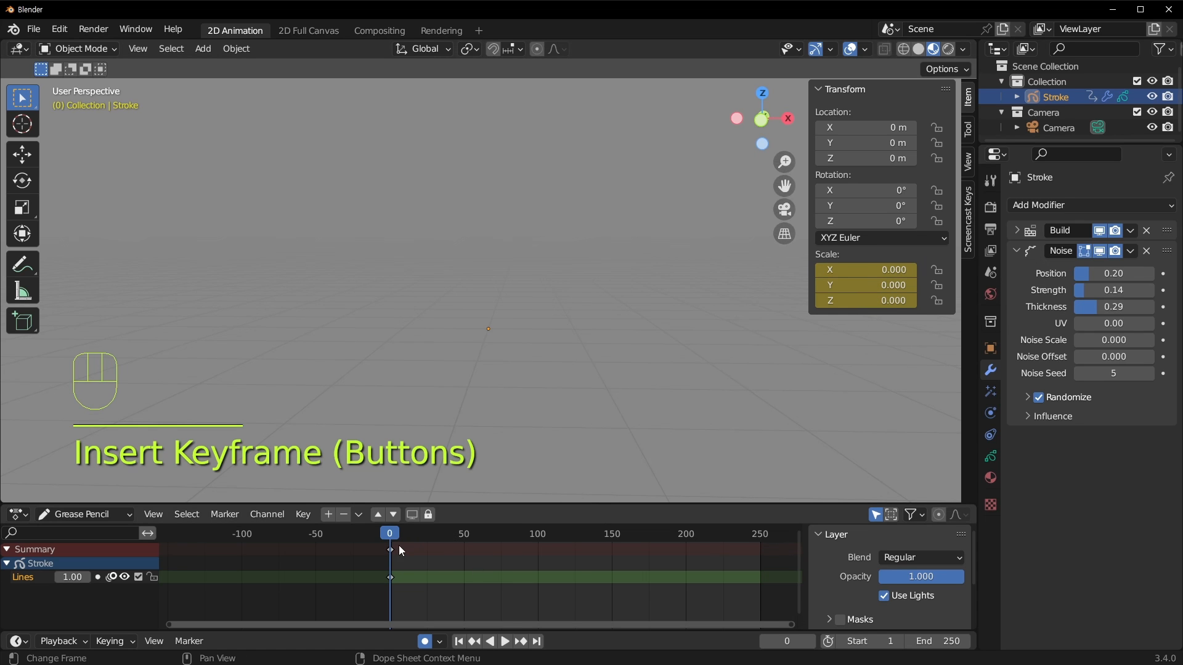
Play the scale animation from frame 0 in the camera view with the Stroke object deselected, then rewind to frame 0.
mouse_move(401, 550)
left_mouse_down()
mouse_move(518, 548)
mouse_move(390, 548)
left_mouse_up()
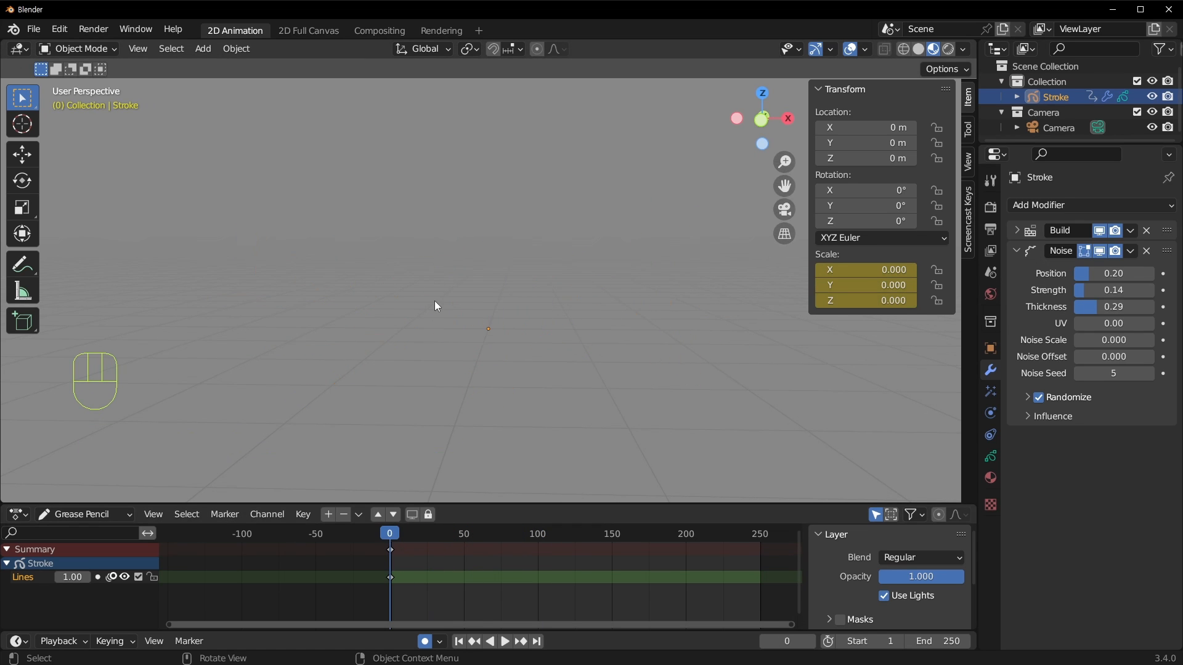
key("KP_0")
key("space")
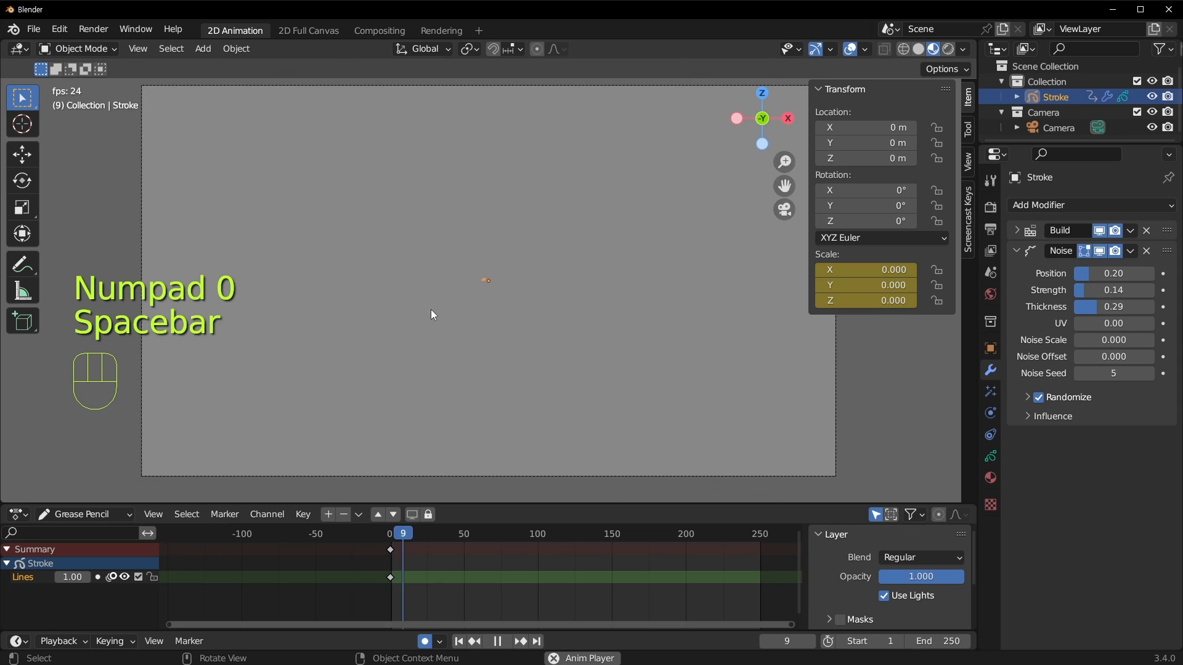
left_click(348, 361)
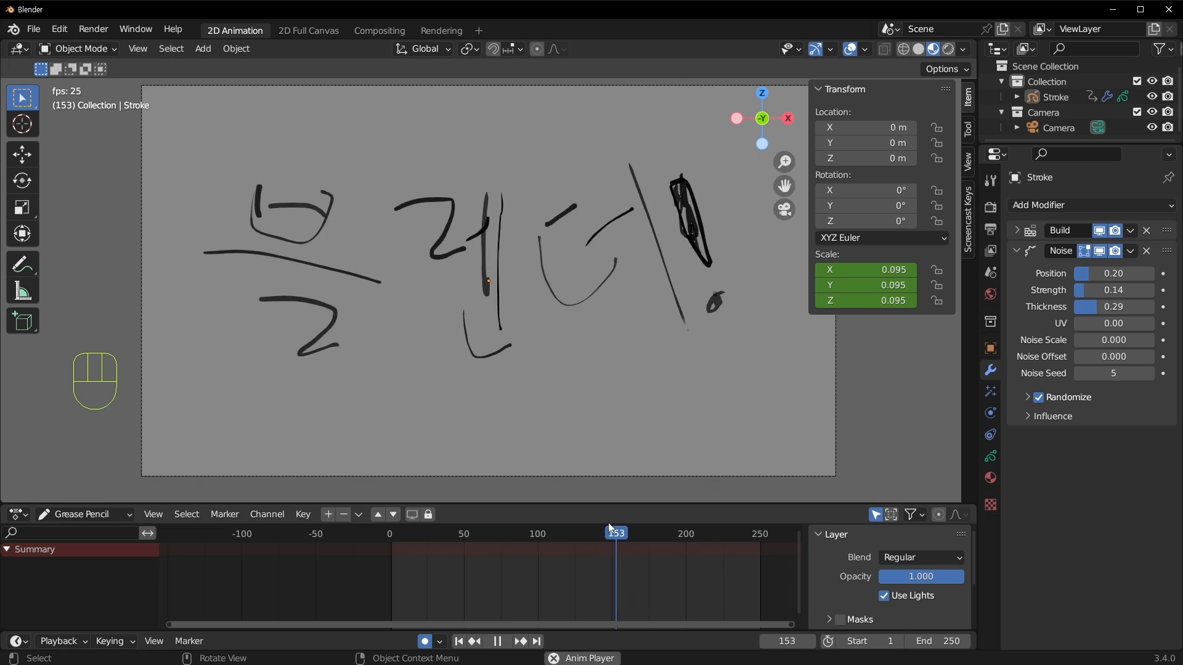
key("space")
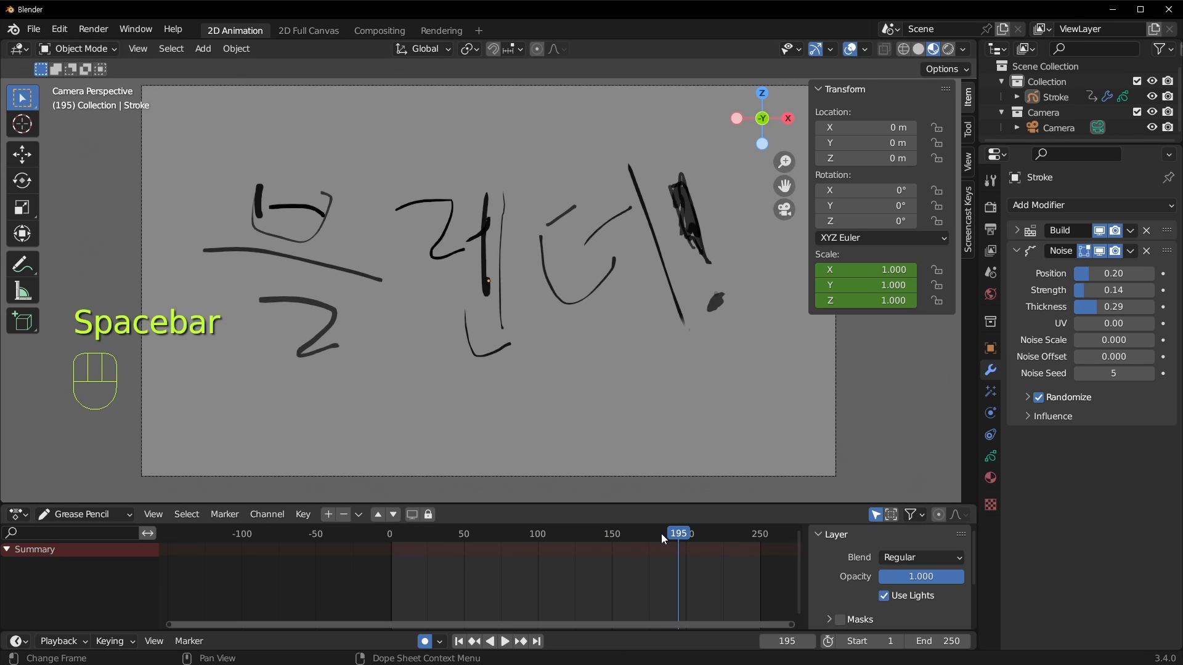
left_click_drag(661, 533, 272, 530)
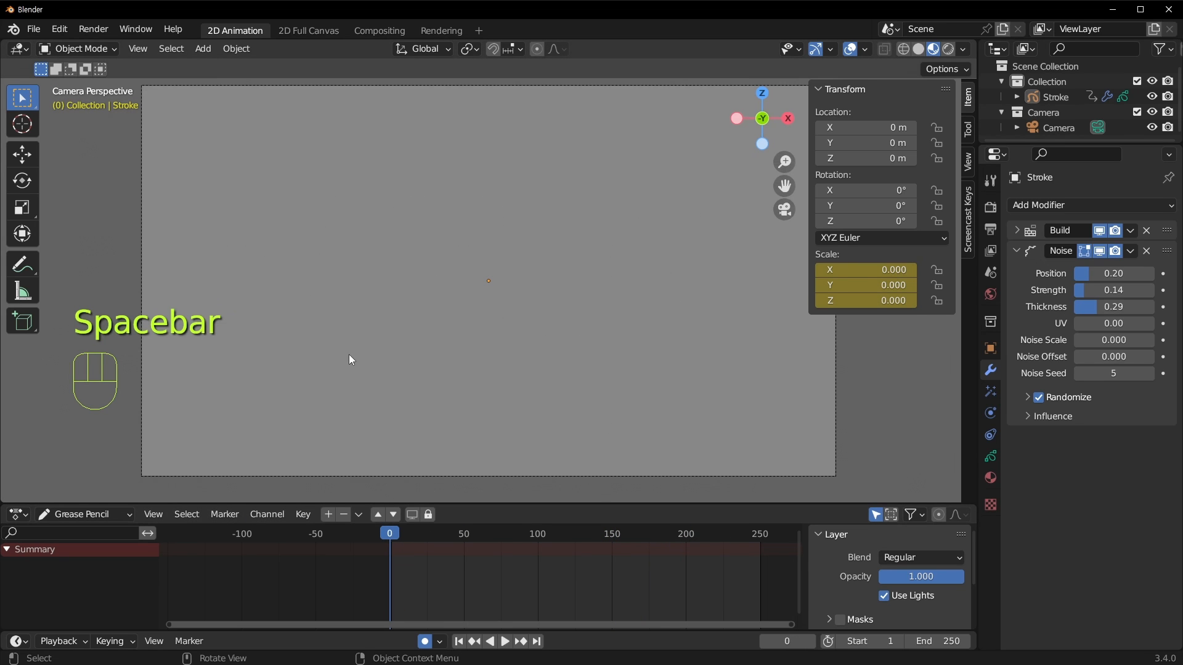
Show the Stroke object's material settings and move the playhead to frame 97, keeping the object selected.
left_click(407, 386)
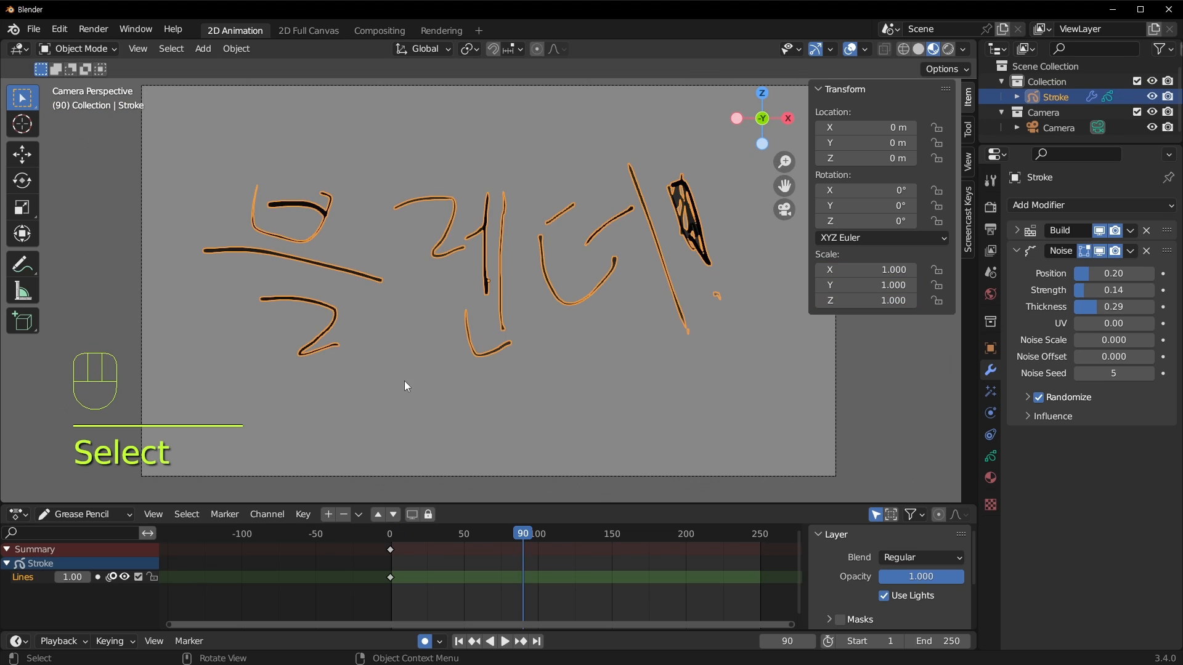
left_click(992, 478)
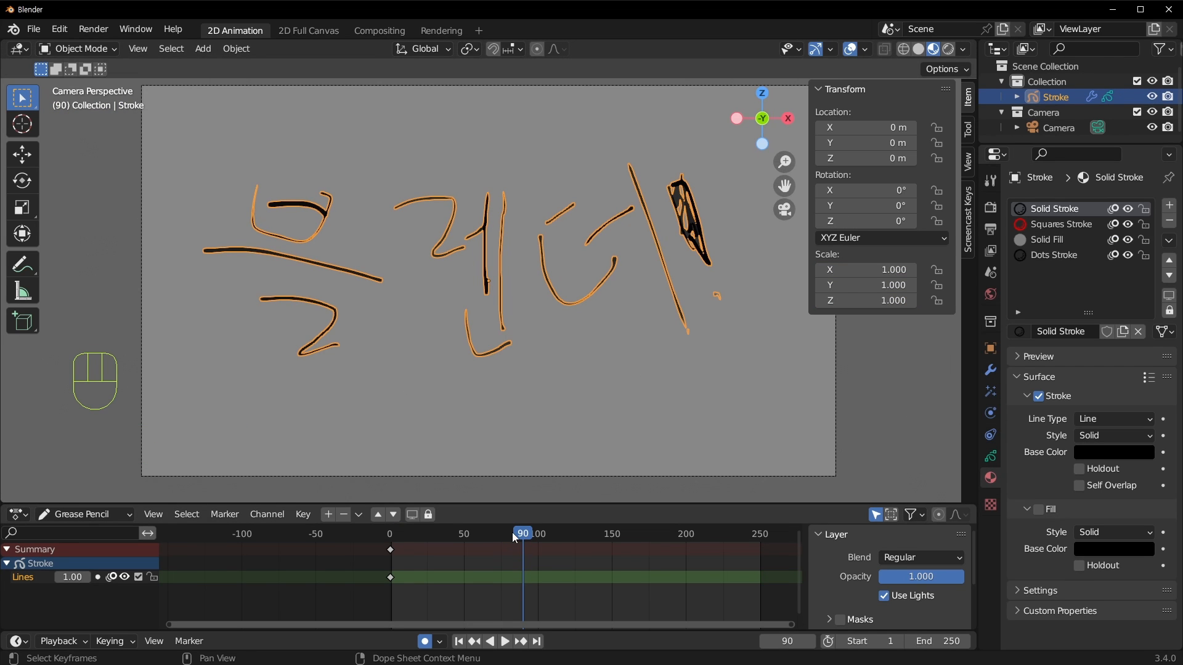
mouse_move(512, 534)
left_mouse_down()
mouse_move(386, 547)
mouse_move(533, 548)
left_mouse_up()
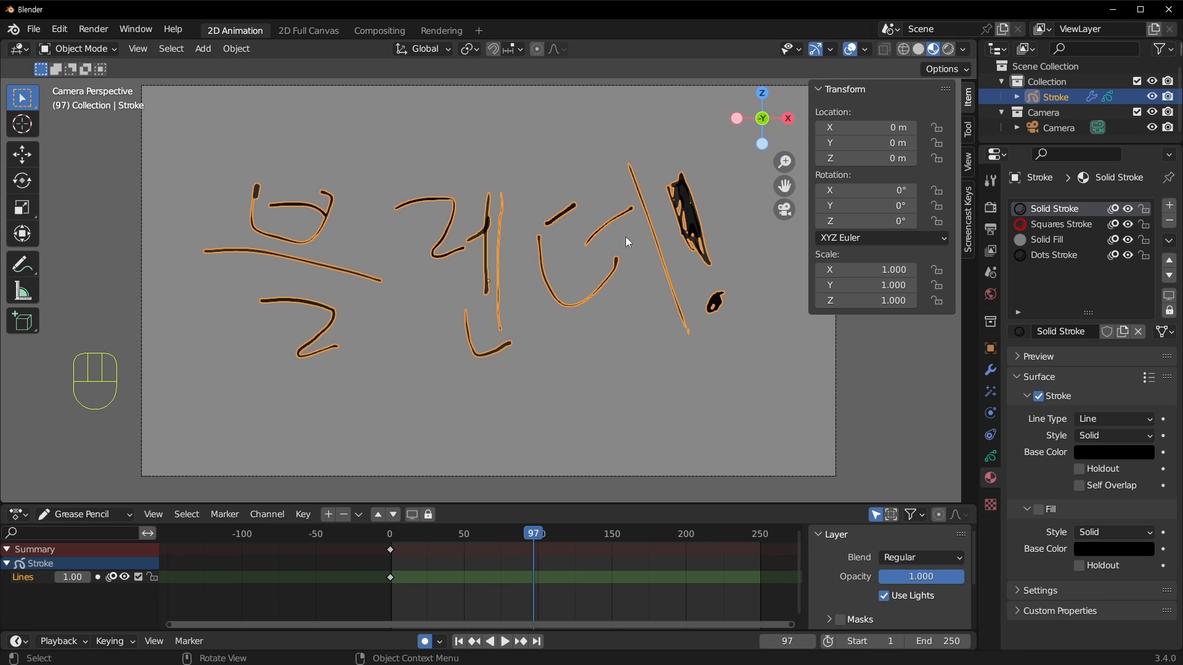
left_click(313, 373)
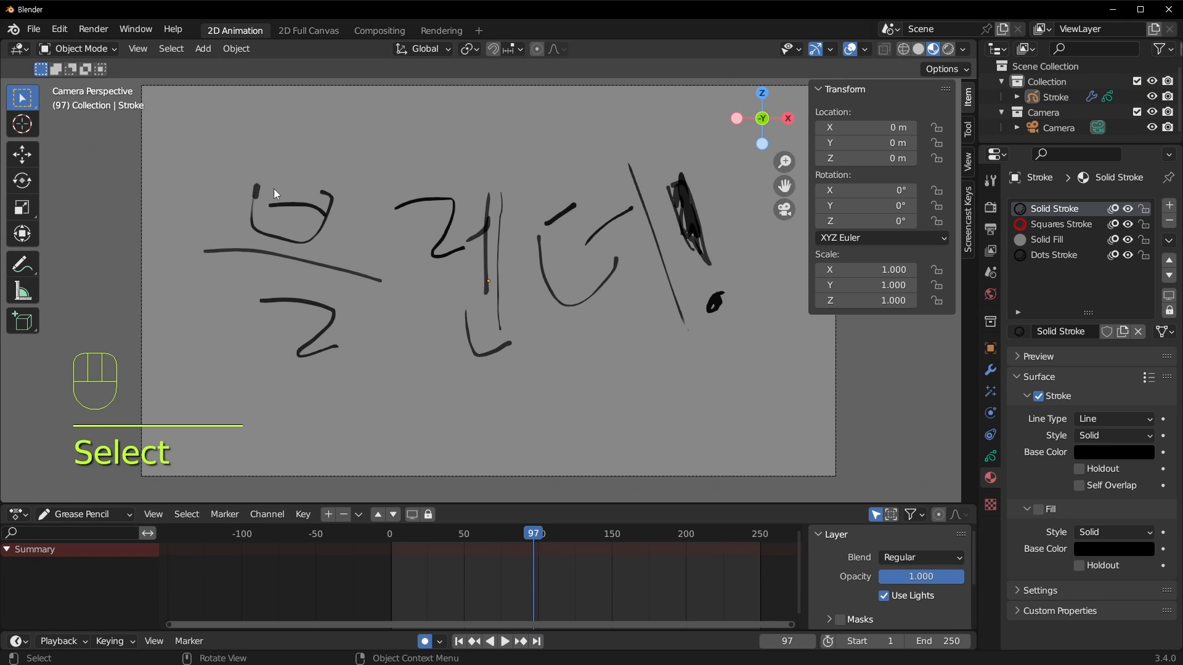
left_click(489, 242)
Look through the Squares Stroke, Solid Fill and Dots Stroke materials in the Stroke object's slots.
left_click(1056, 224)
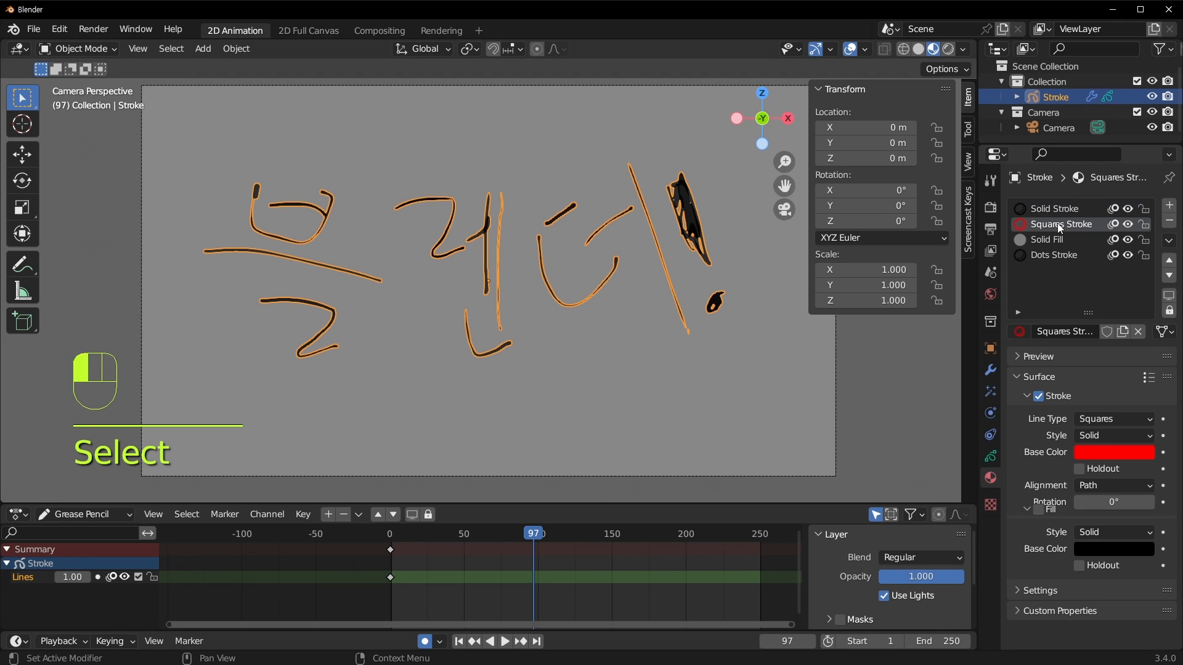
left_click(1052, 240)
left_click(1051, 255)
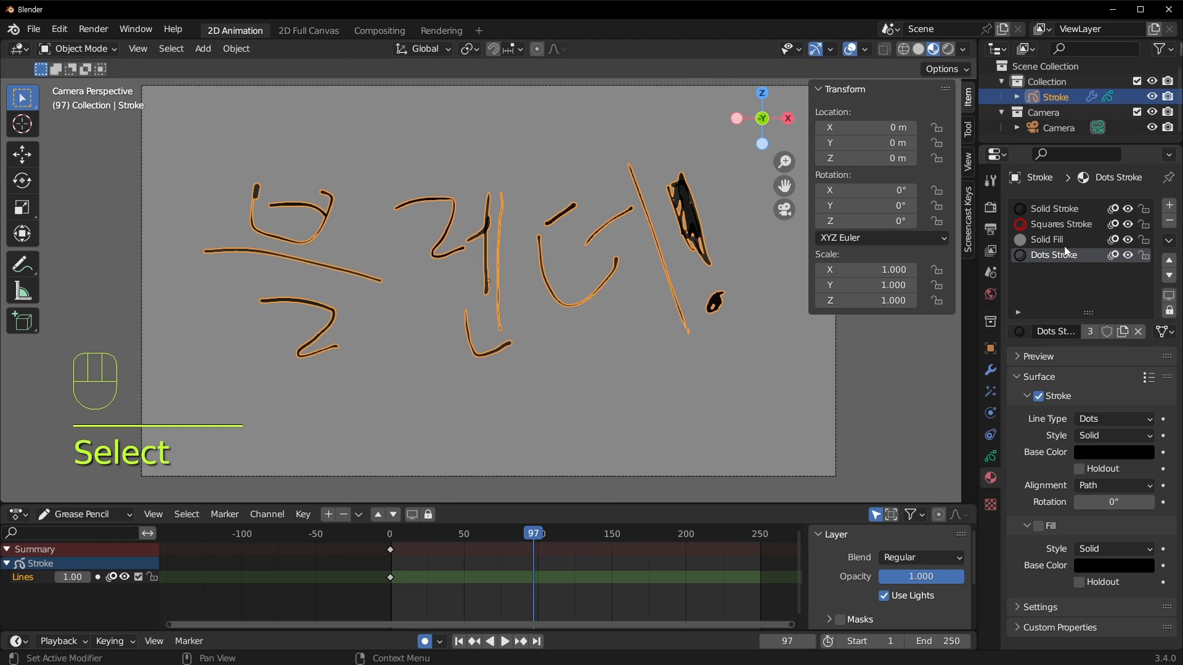
left_click(1067, 240)
left_click(1070, 227)
Remove the Dots Stroke, Solid Fill and Squares Stroke material slots, keeping only Solid Stroke.
left_click(1053, 257)
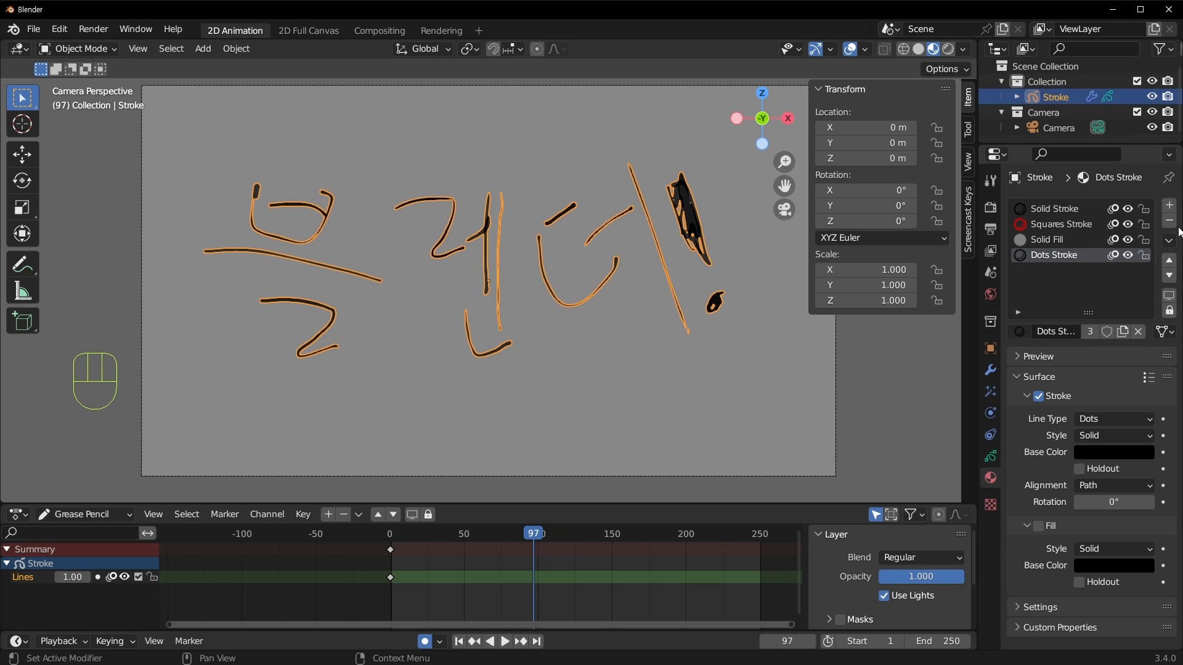
left_click(1170, 225)
left_click(1171, 224)
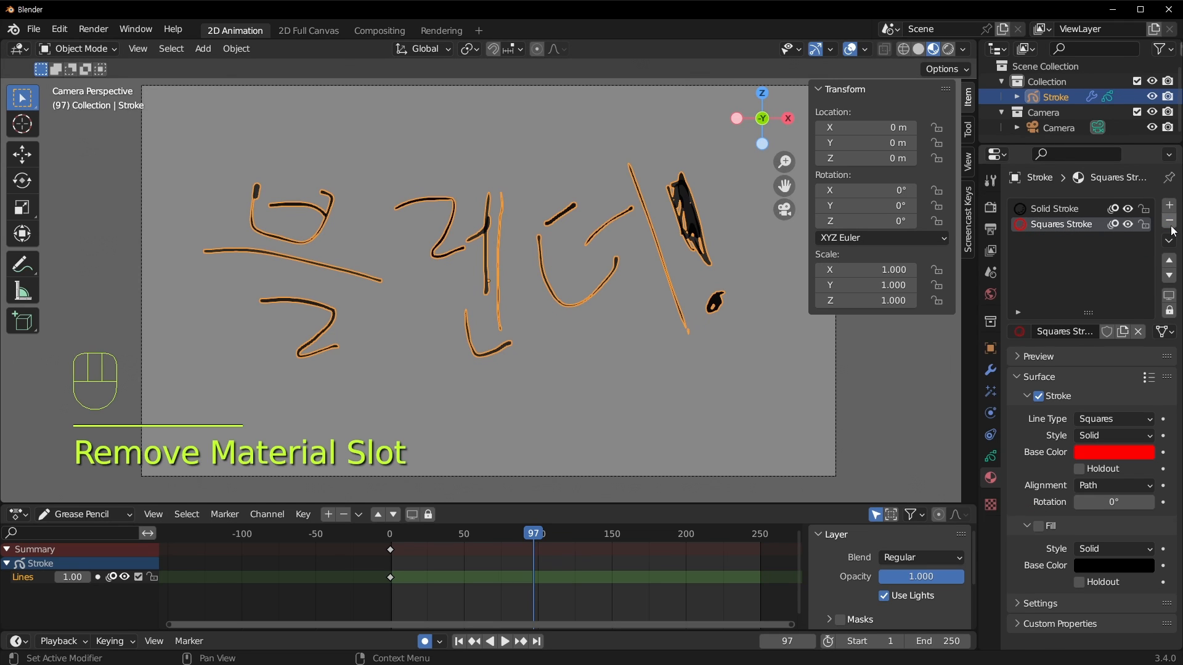
left_click(1171, 224)
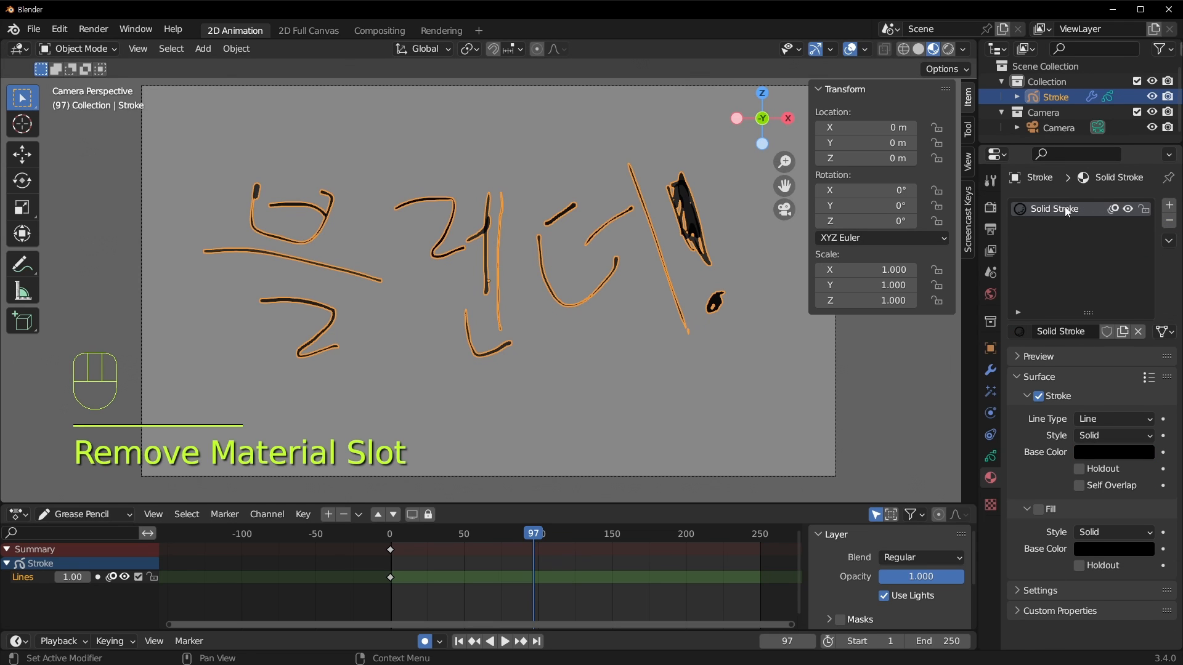
Set the stroke base color of the Solid Stroke material to a saturated orange.
left_click(701, 405)
left_click(555, 220)
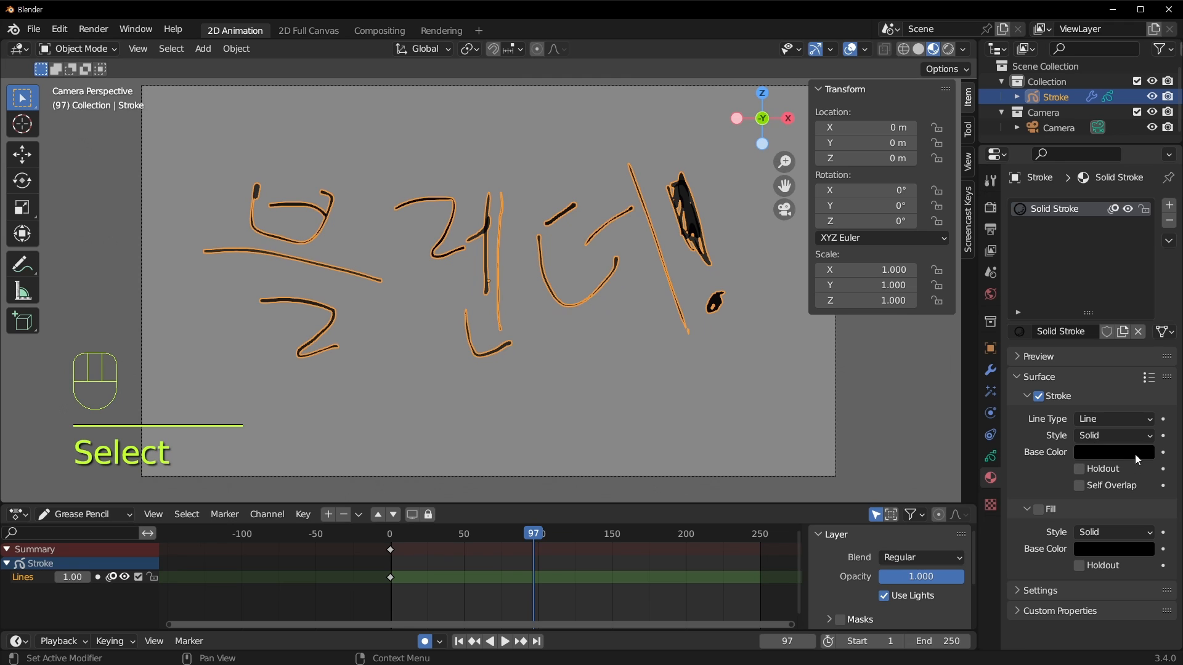
left_click(1134, 453)
left_click(1144, 253)
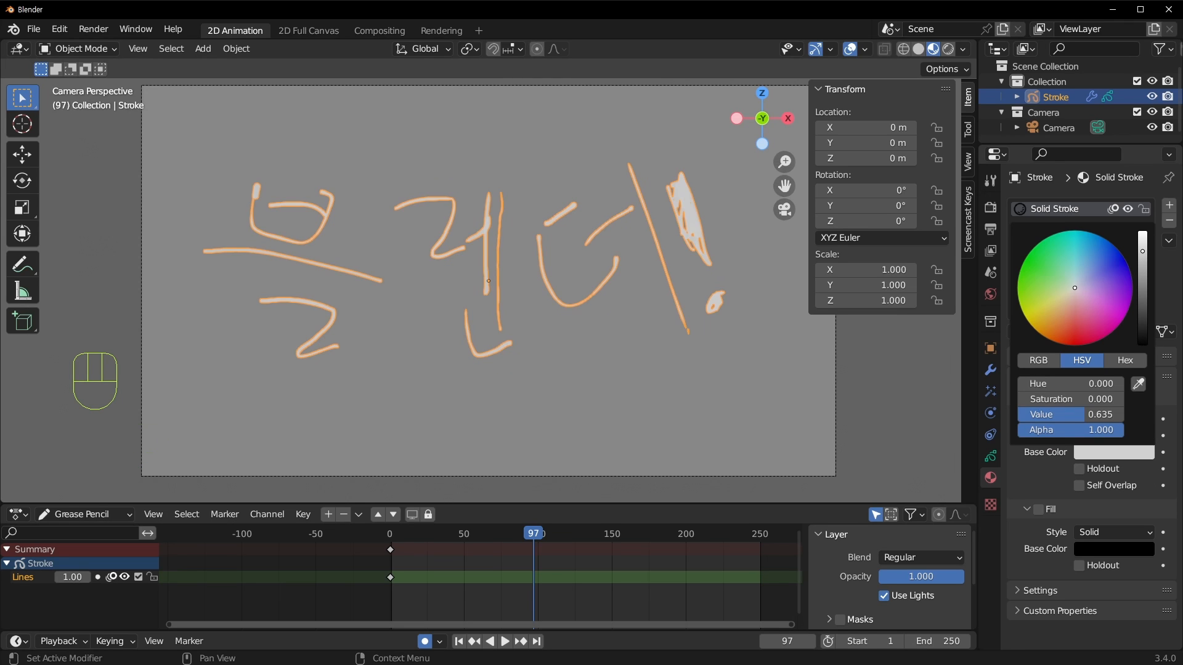
left_click(1043, 336)
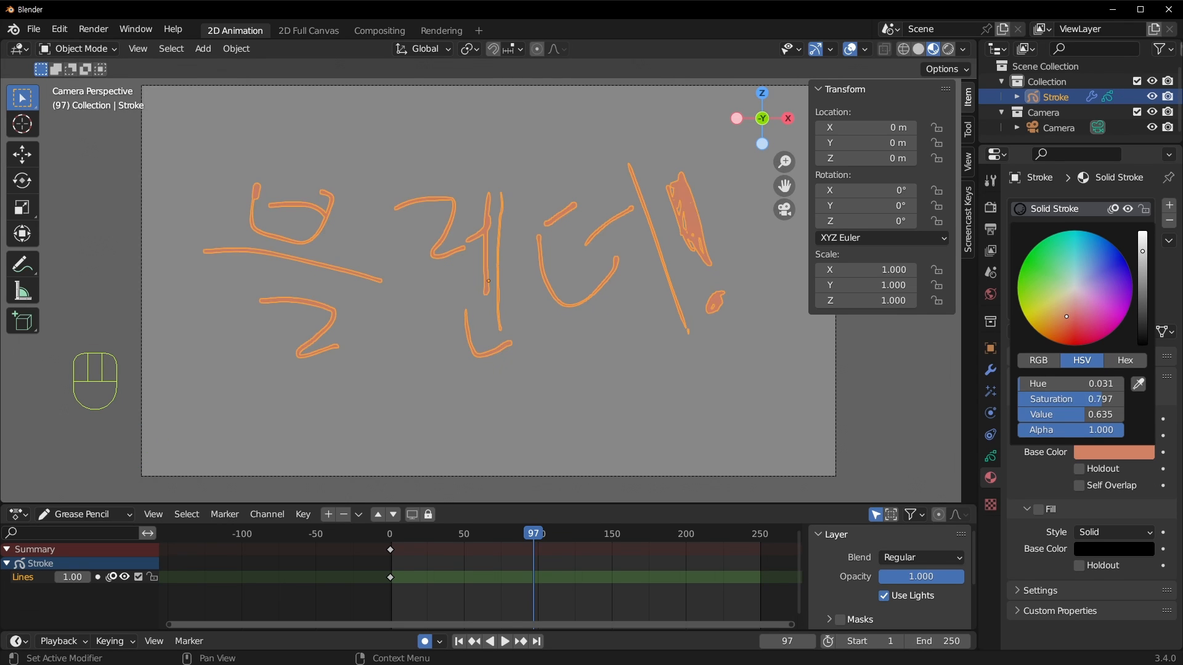
left_click(618, 386)
Set the world background color to a dark blue-violet with hue 0.677, saturation 0.724 and value 0.116.
left_click(991, 295)
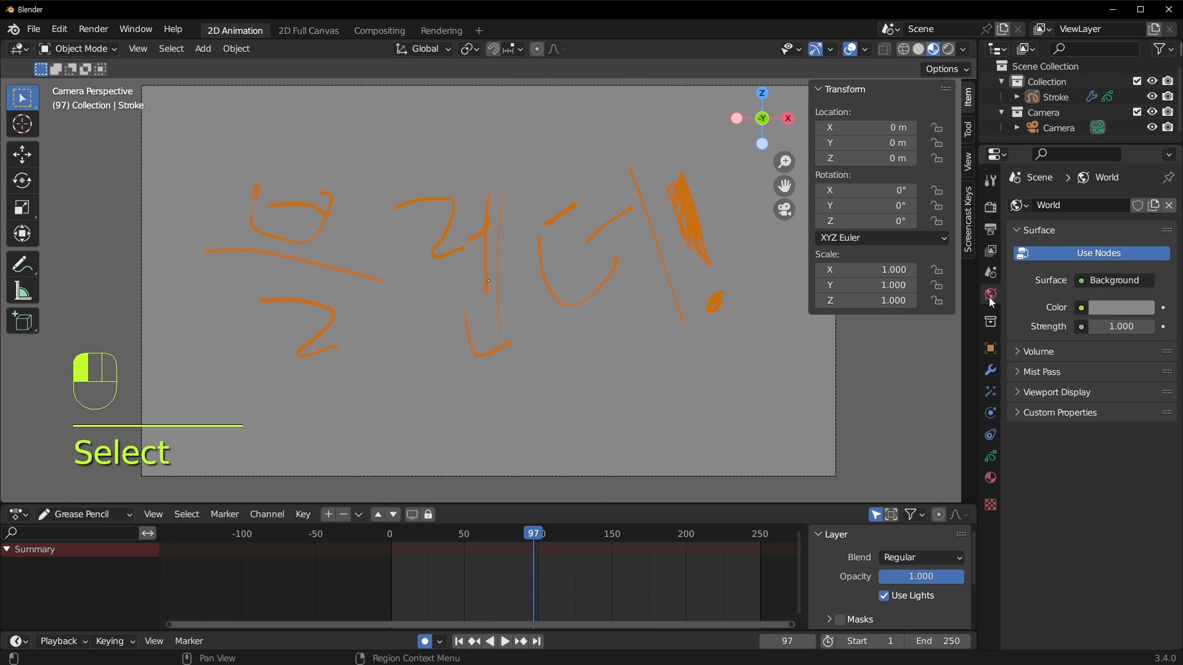
left_click(1126, 307)
left_click(1100, 132)
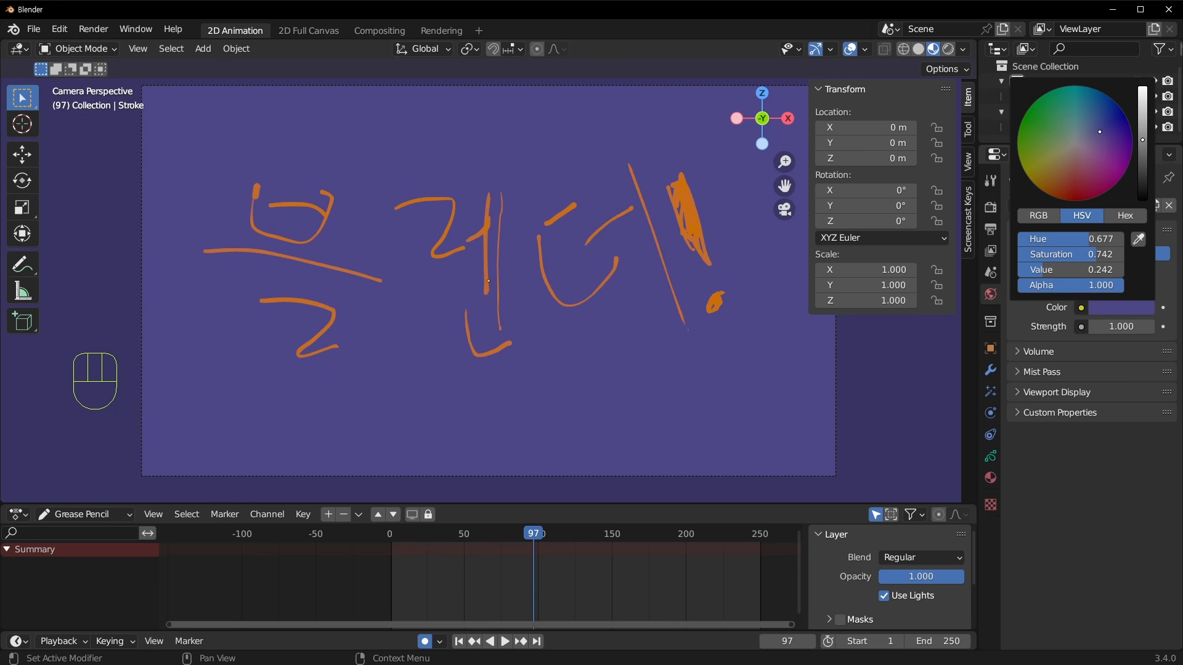
left_click(1143, 151)
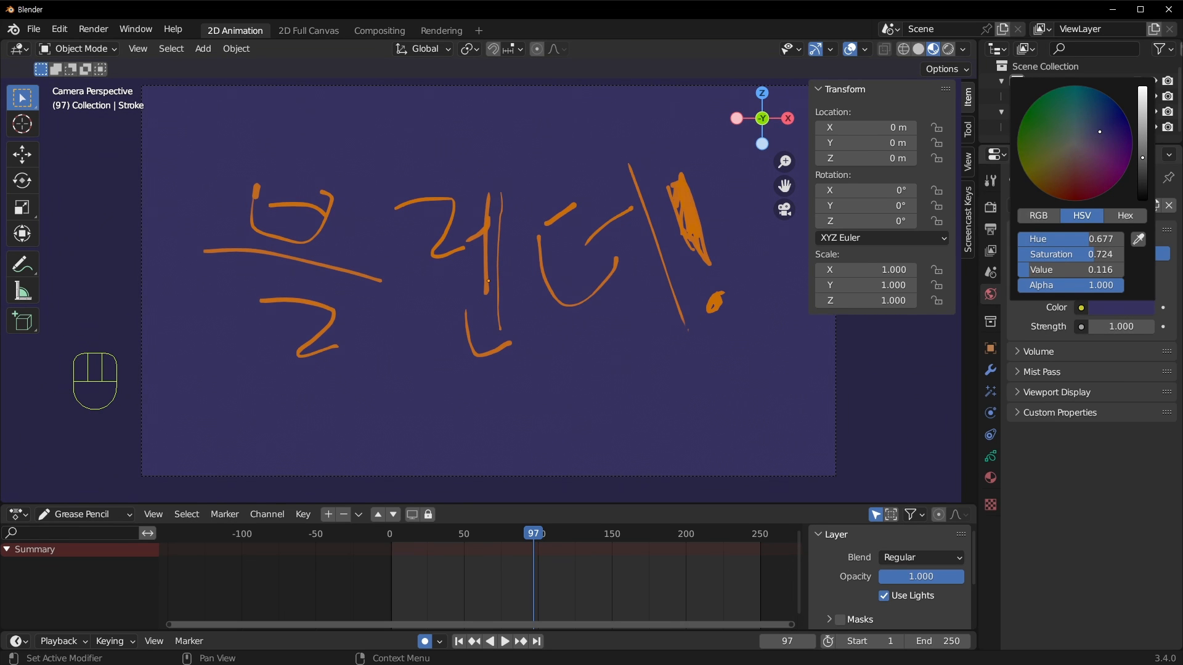
Play the recolored handwriting animation from frame 0 to frame 98 and select the Stroke object.
left_click_drag(530, 533, 391, 534)
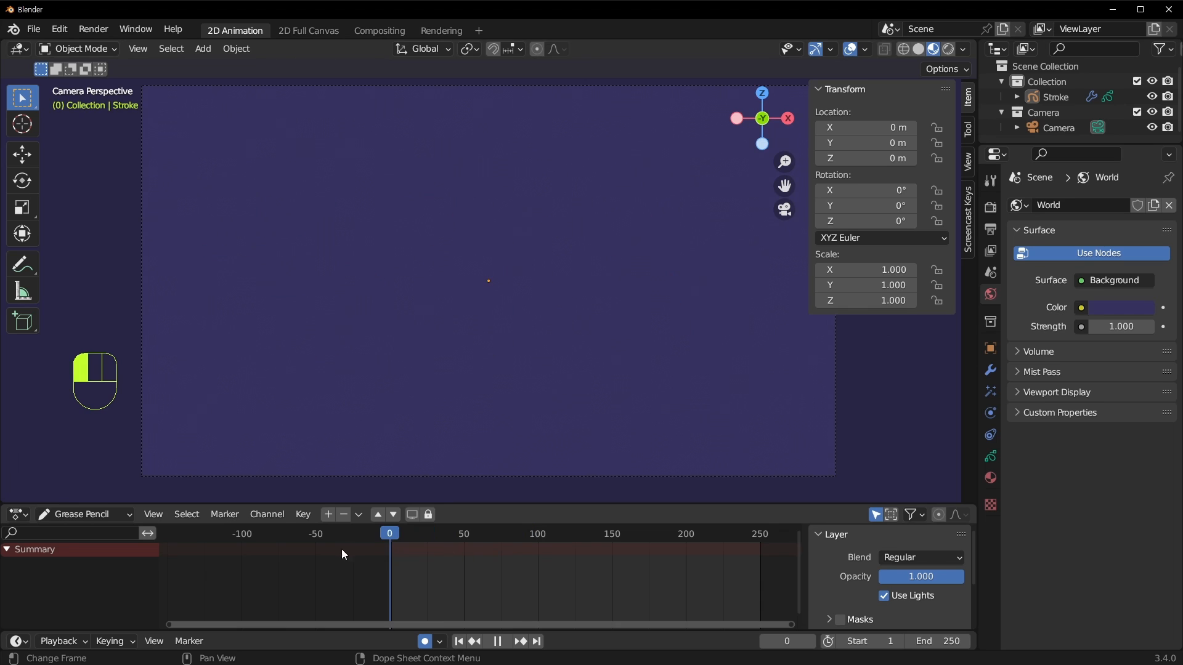
key("space")
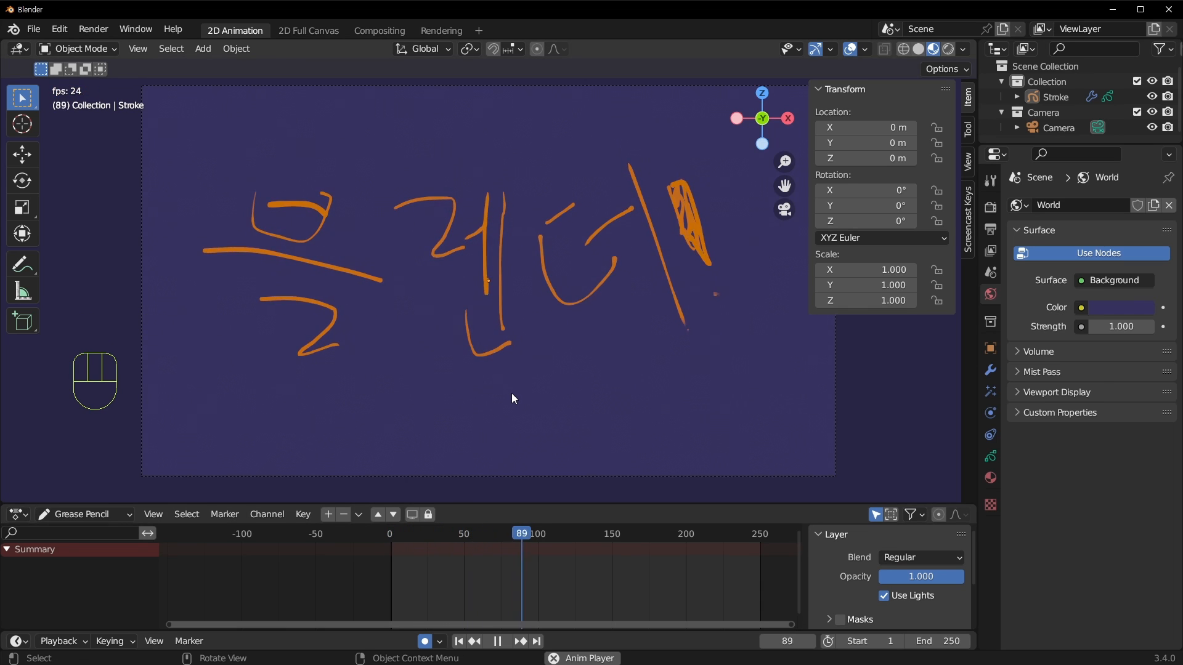
key("space")
left_click(541, 271)
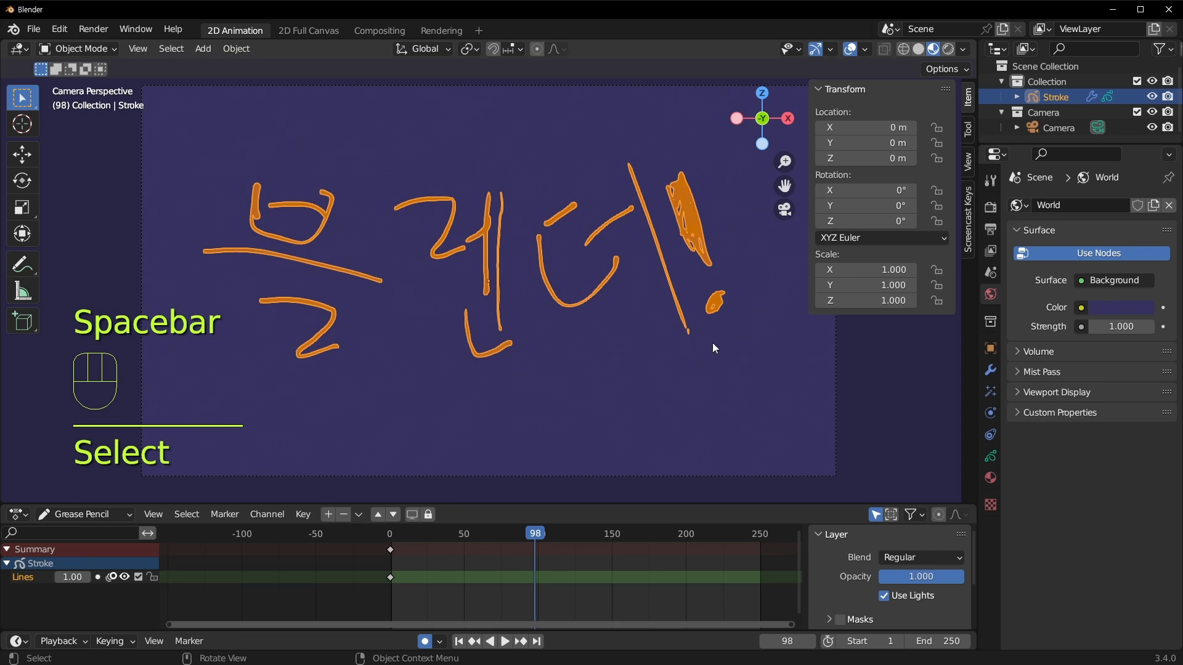
left_click(382, 220)
key("ctrl+s")
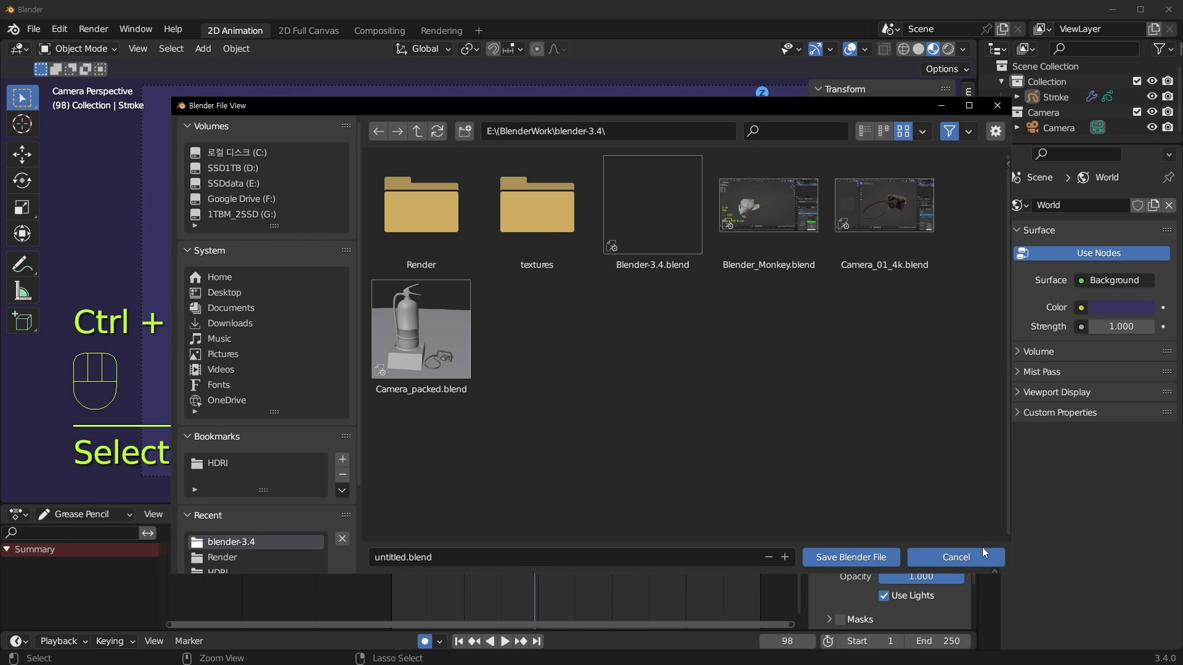
left_click(981, 554)
Scrub the handwriting animation from frame 0 to frame 65 in an angled perspective view and deselect the Stroke object.
left_click(463, 247)
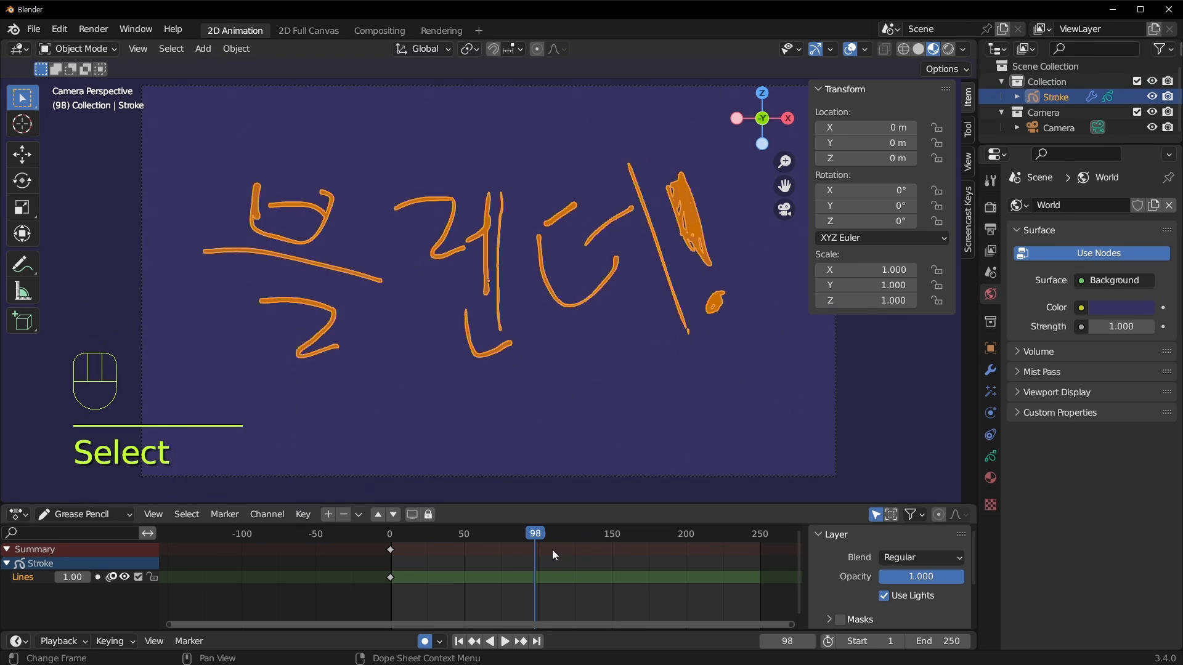
left_click_drag(552, 550, 387, 543)
middle_click_drag(535, 385, 462, 428)
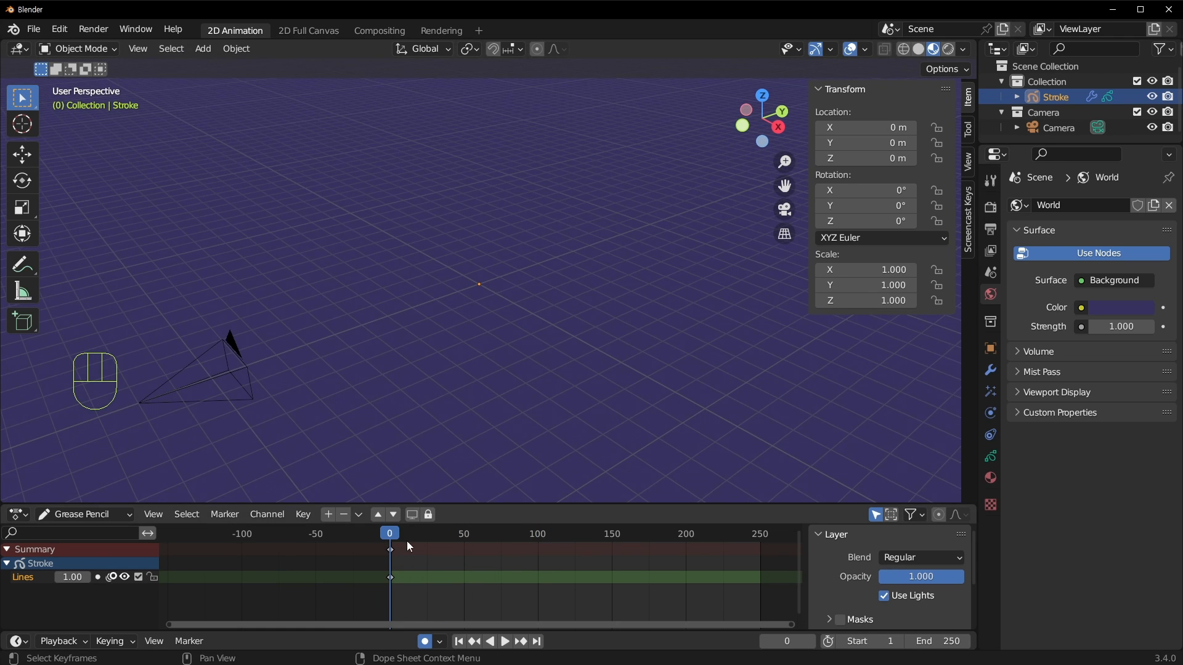
left_click_drag(406, 541, 456, 543)
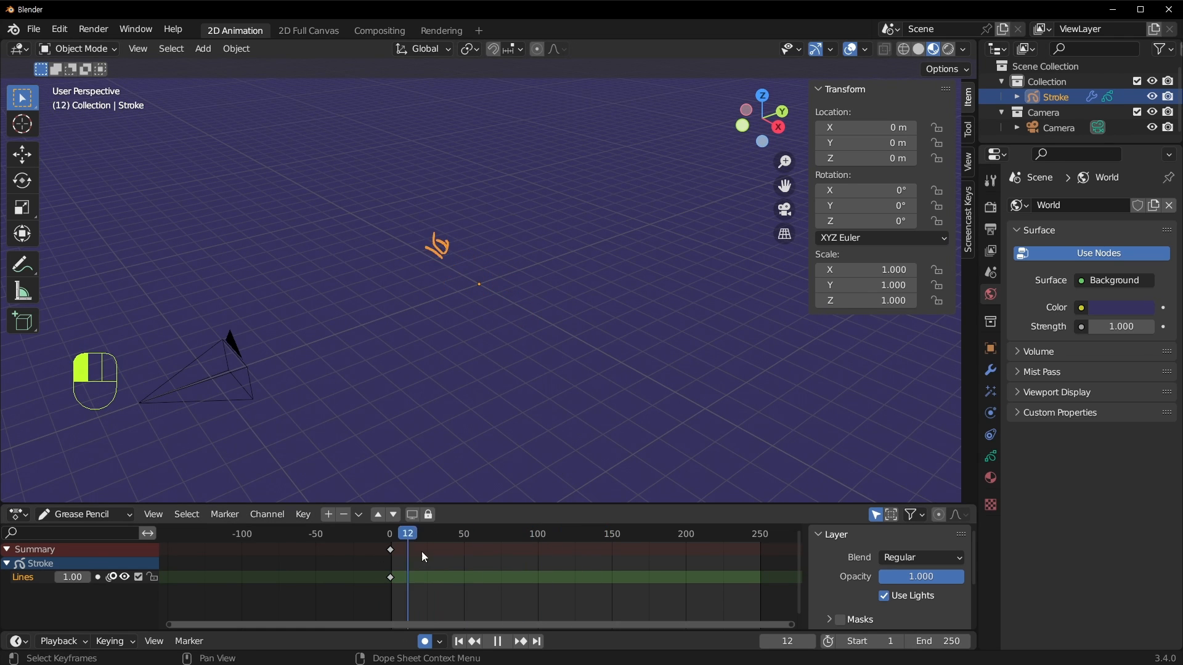
left_click(620, 376)
Add a Monkey mesh at the world origin.
middle_click_drag(656, 404, 622, 335)
key("shift+a")
mouse_move(615, 213)
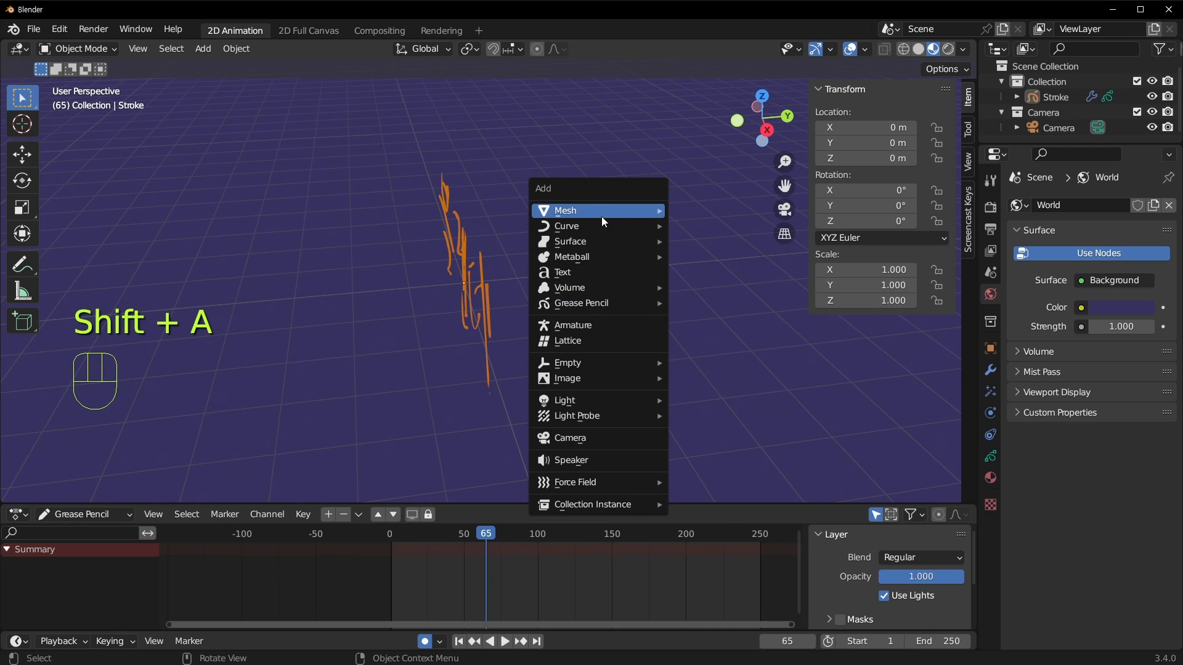
left_click(713, 359)
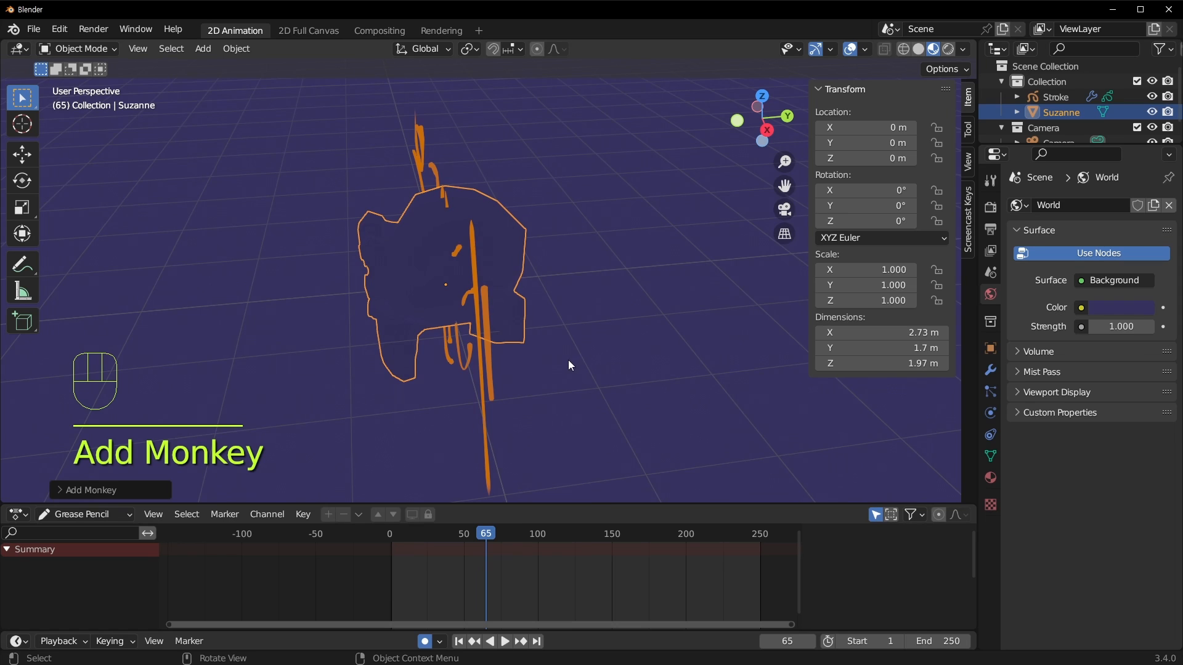
Try moving the monkey along the Y axis and undo the move.
middle_click_drag(568, 360, 544, 375)
key("g")
key("y")
left_click(654, 372)
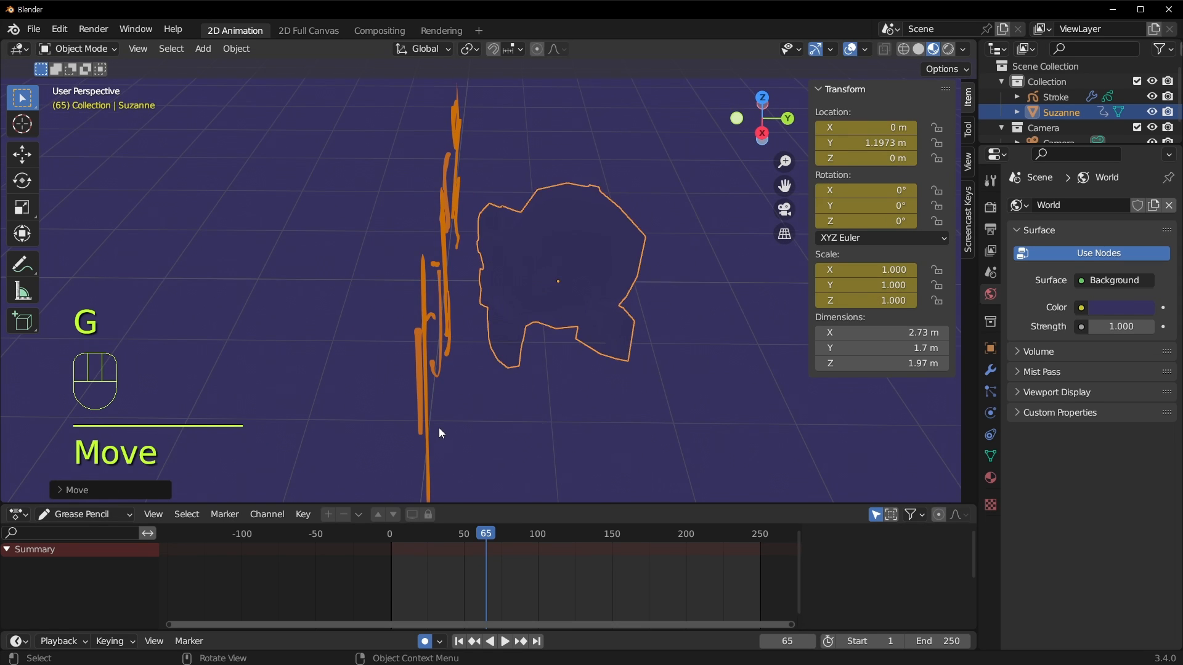
middle_click_drag(439, 428, 546, 396)
key("ctrl+z")
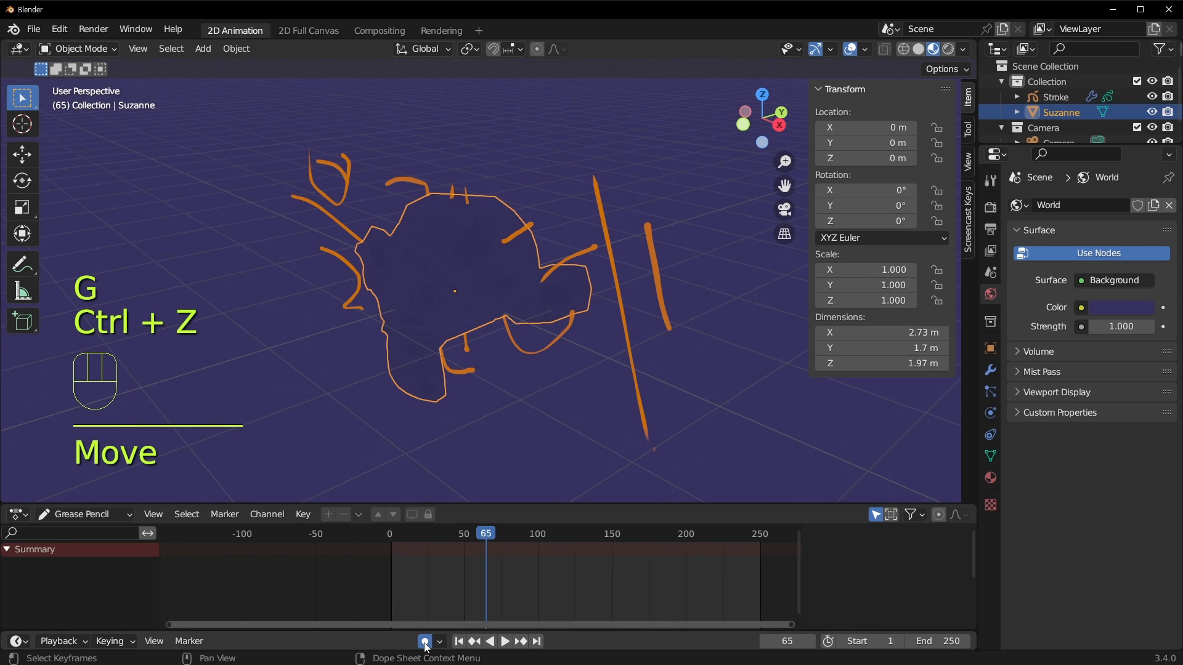
Turn off auto keying and move the monkey along the Y axis to about 1.15 m, behind the handwriting.
middle_click_drag(626, 316, 547, 352)
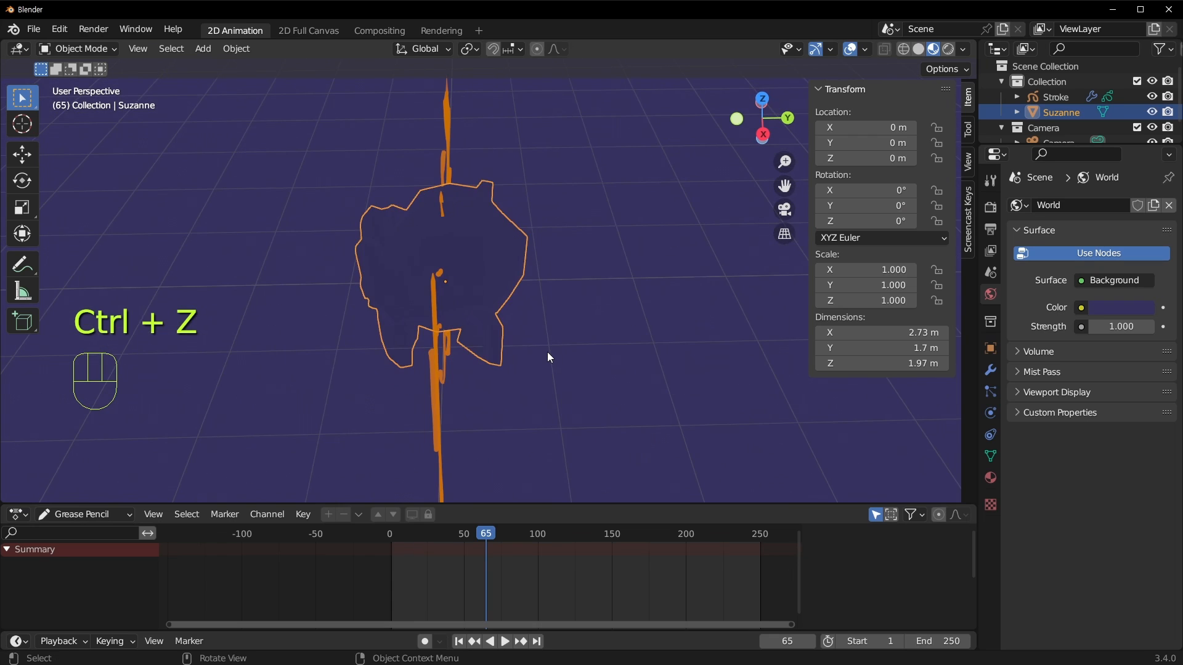
key("g")
key("y")
left_click(654, 328)
middle_click_drag(654, 328, 530, 366)
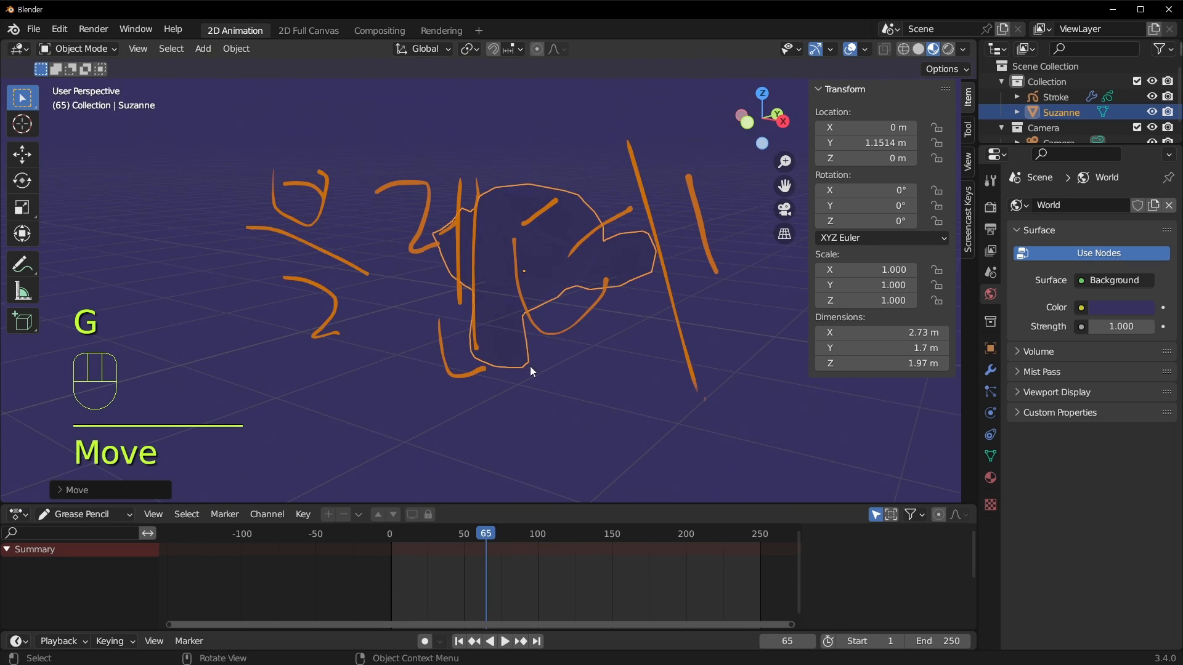
Add a Sun light and move it above the handwriting, to about X -0.63, Y 0.06, Z 1.96 m.
left_click(542, 394)
key("shift+a")
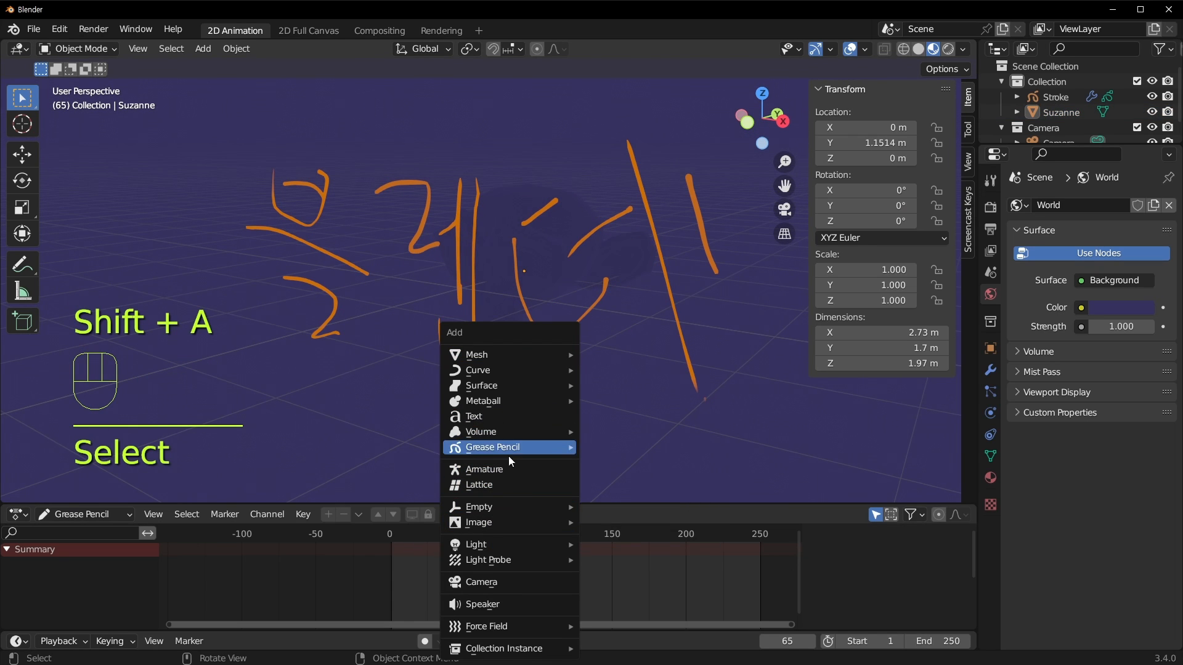
mouse_move(503, 559)
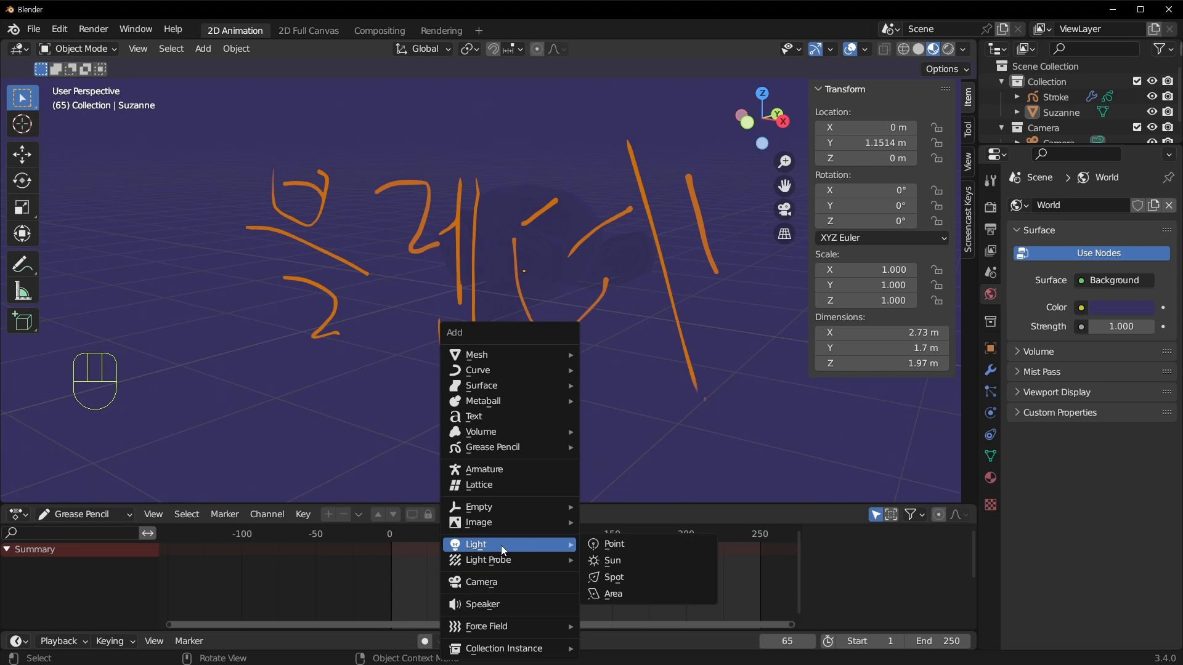
left_click(659, 558)
middle_click_drag(524, 345, 483, 334)
key("g")
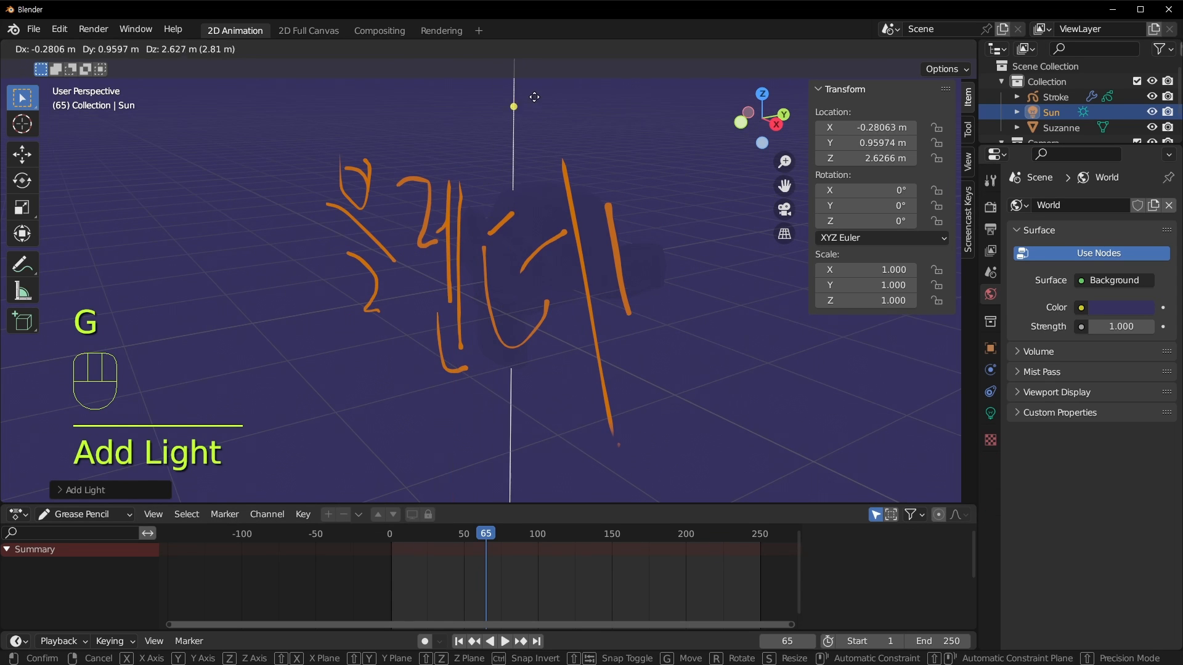
left_click(441, 82)
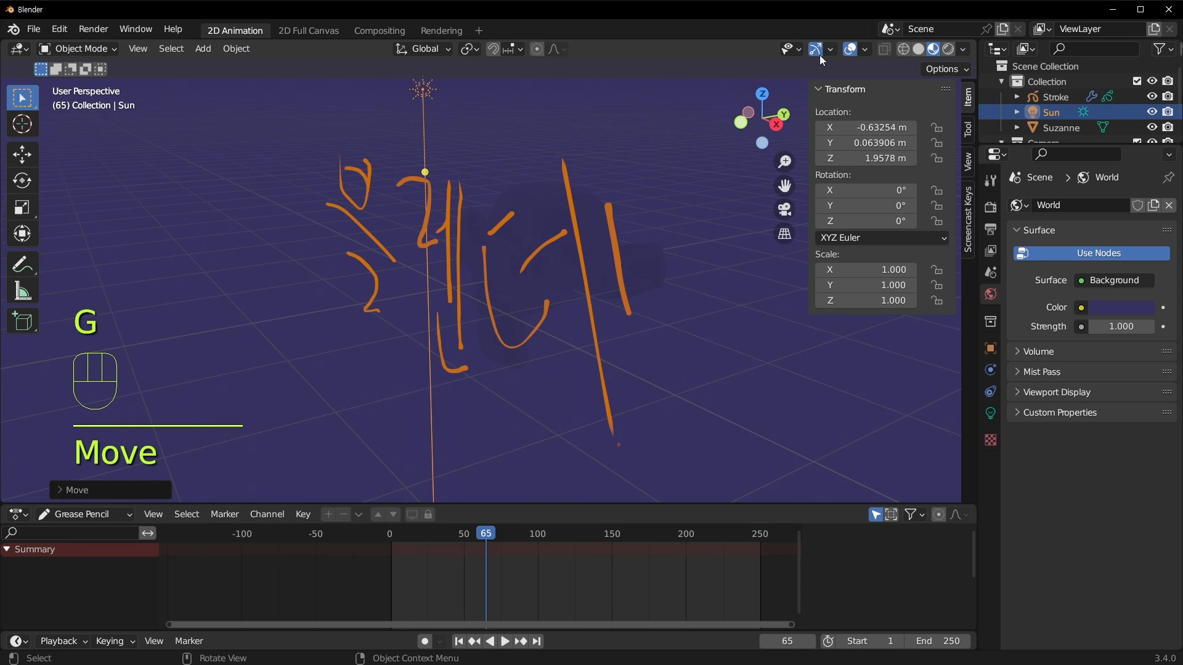
Switch to rendered shading and move the Sun in front of the handwriting, to about X -0.75, Y -1.49, Z 1.82 m.
left_click(949, 50)
mouse_move(626, 226)
middle_mouse_down()
mouse_move(576, 257)
mouse_move(483, 256)
mouse_move(550, 167)
middle_mouse_up()
key("g")
left_click(444, 279)
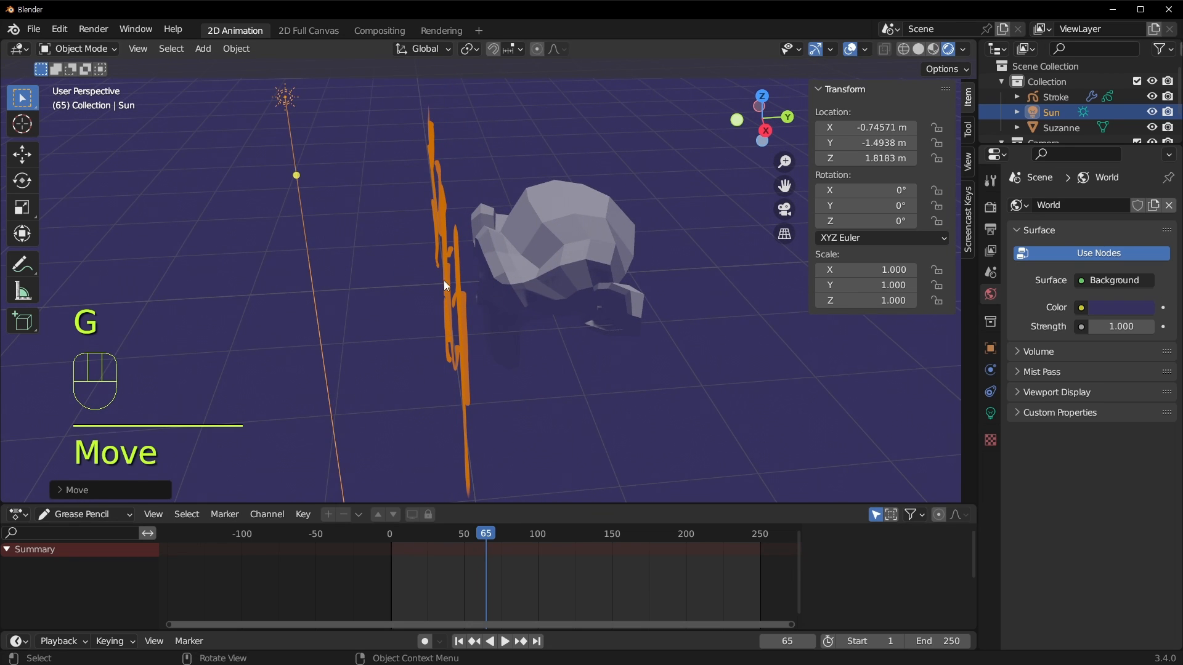
Rotate the Sun light so that it points diagonally down toward the handwriting and the monkey.
middle_click_drag(444, 279, 553, 268)
key("r")
left_click(593, 148)
mouse_move(593, 148)
middle_mouse_down()
mouse_move(430, 221)
mouse_move(483, 162)
middle_mouse_up()
Select the Stroke object and the monkey in turn to compare them under the sunlight from different angles.
left_click(453, 193)
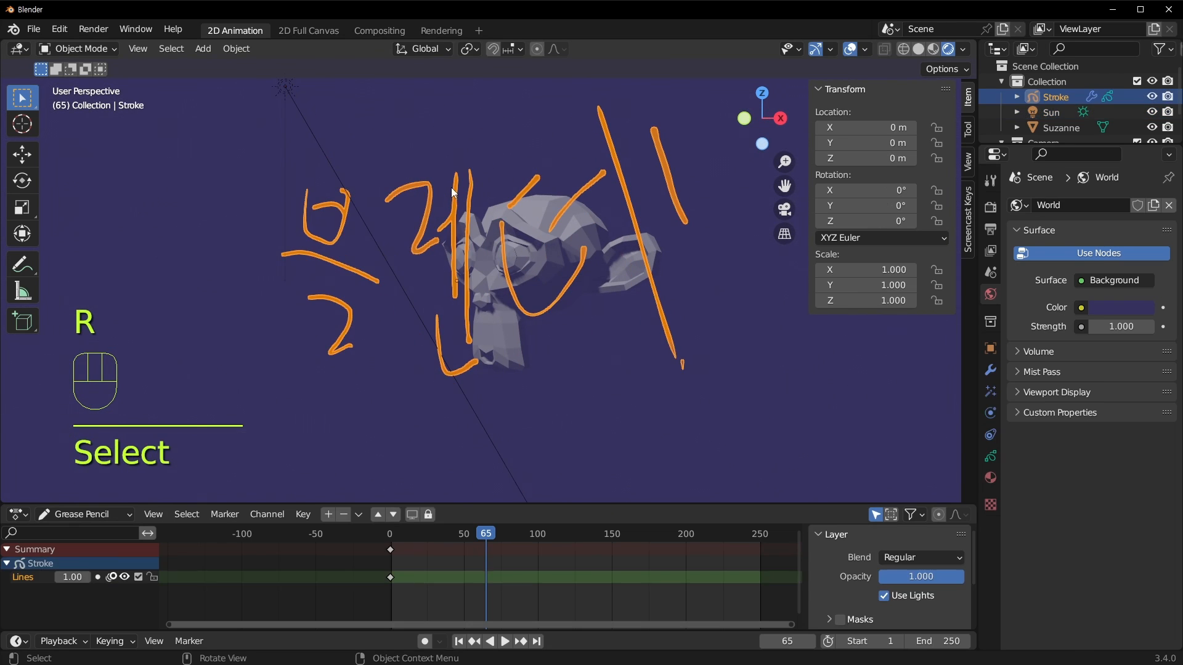
left_click(321, 149)
middle_click_drag(321, 149, 585, 182)
left_click(532, 236)
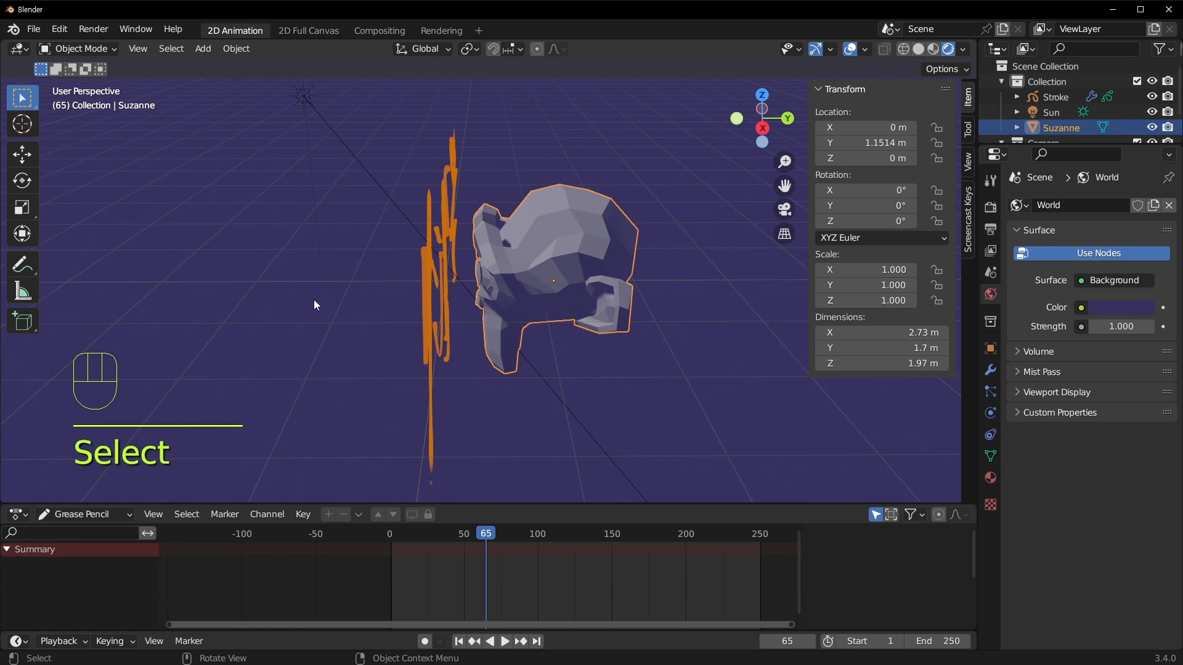
Examine the Sun's direction relative to the handwriting and the monkey, selecting the light and the Stroke object from several angles.
middle_click_drag(341, 134, 302, 125)
left_click(302, 126)
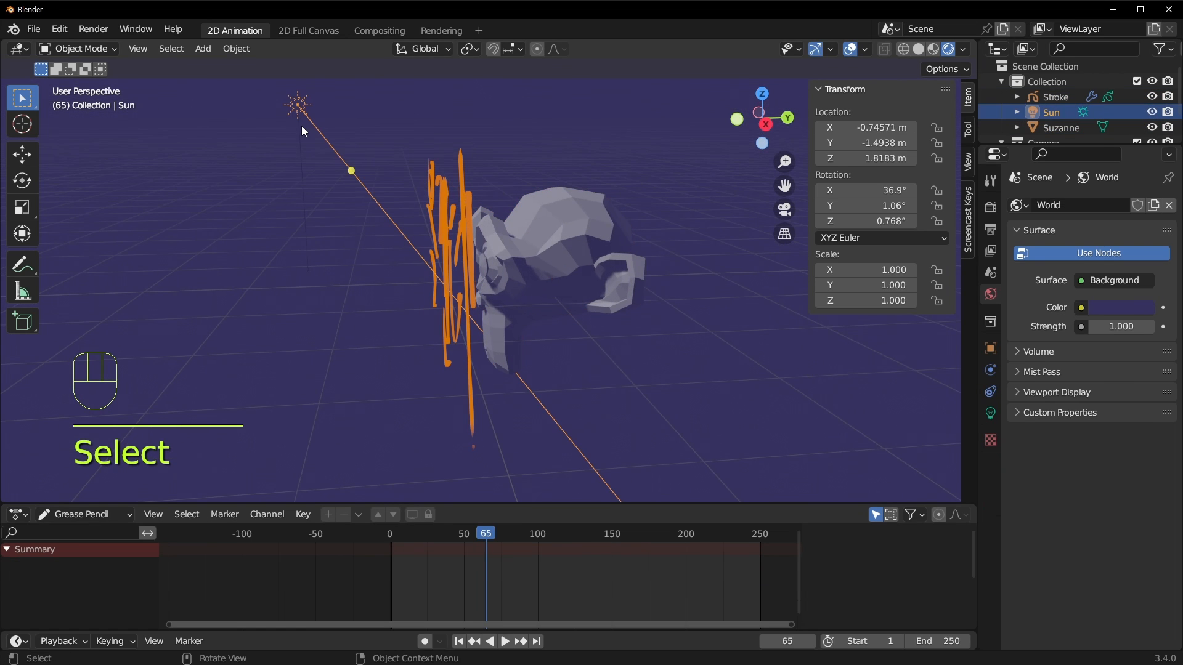
left_click(459, 192)
middle_click_drag(406, 240, 474, 208)
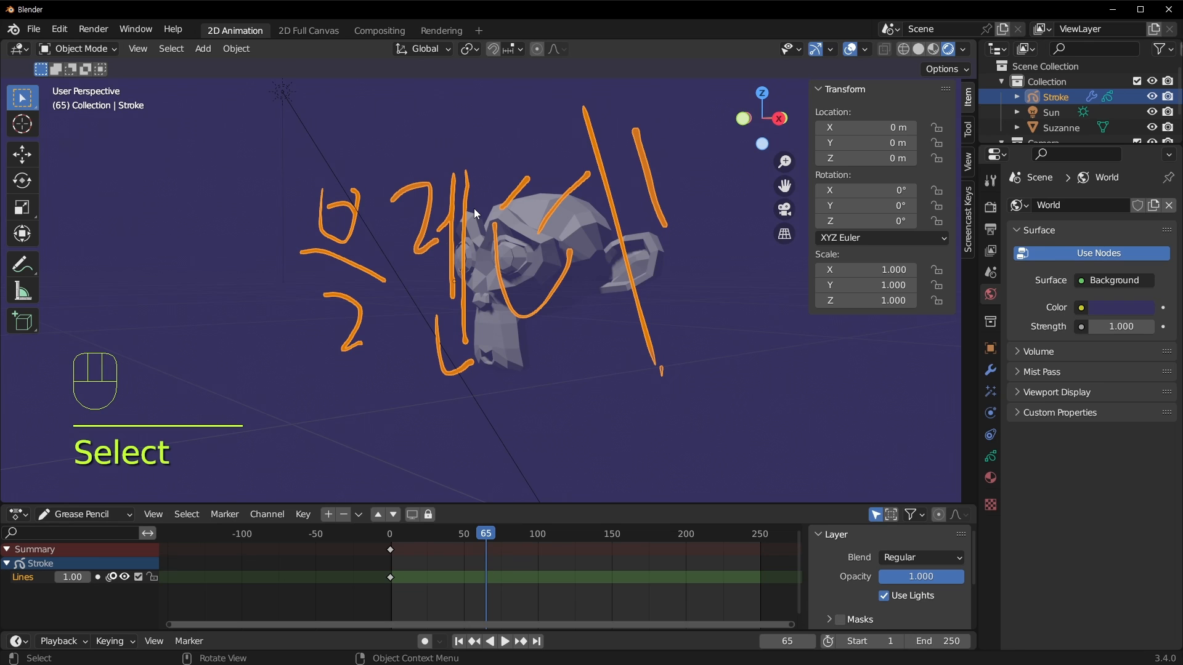
mouse_move(419, 223)
middle_mouse_down()
mouse_move(598, 246)
mouse_move(594, 280)
middle_mouse_up()
left_click(652, 176)
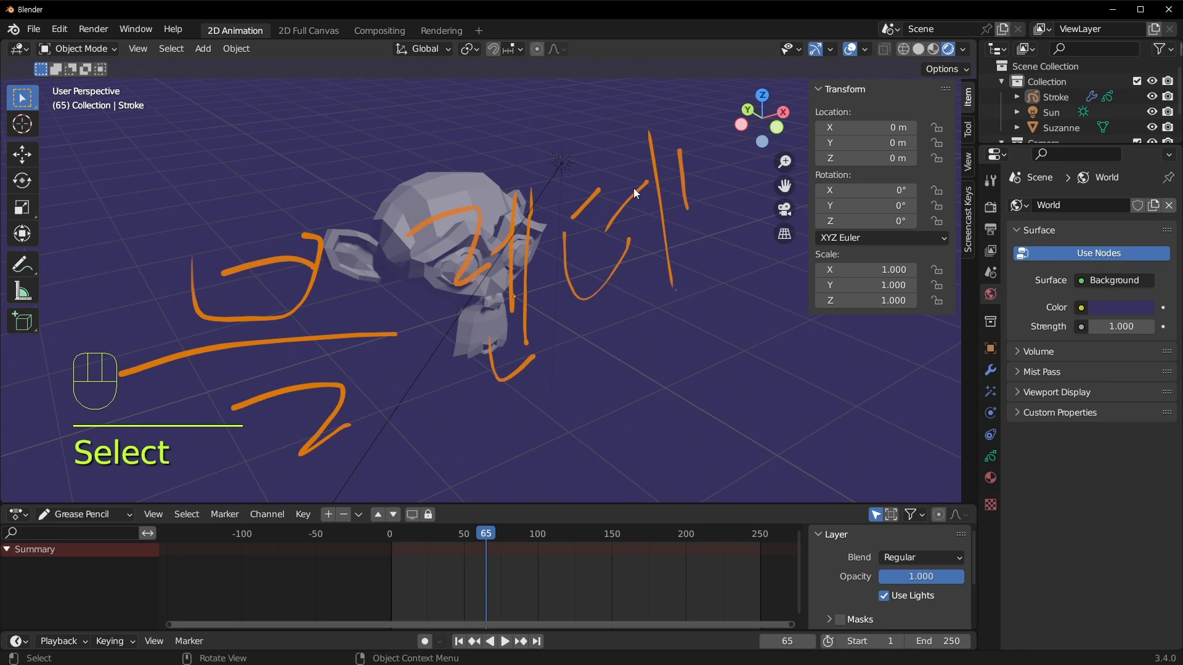
left_click(635, 192)
mouse_move(635, 192)
middle_mouse_down()
mouse_move(558, 229)
mouse_move(428, 222)
mouse_move(493, 197)
middle_mouse_up()
In camera view, move the Sun to about X -3.44, Y -1.26, Z 1.90 m and rotate it to about -35° in Y.
left_click(258, 123)
key("g")
left_click(511, 177)
key("KP_0")
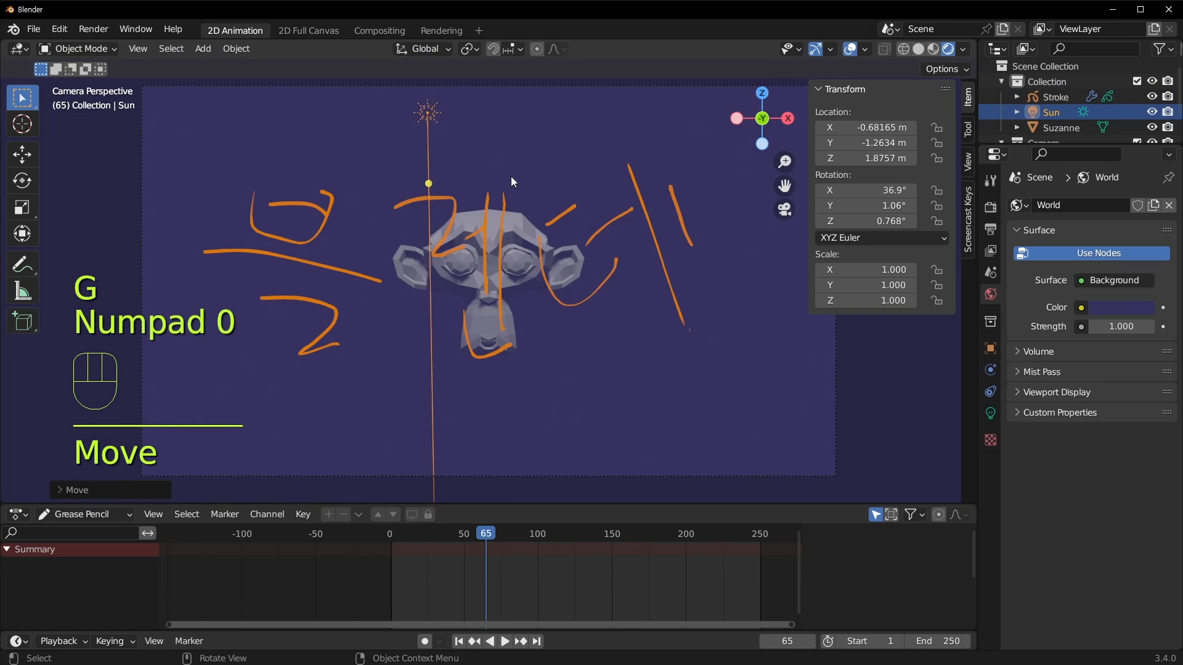
key("g")
key("r")
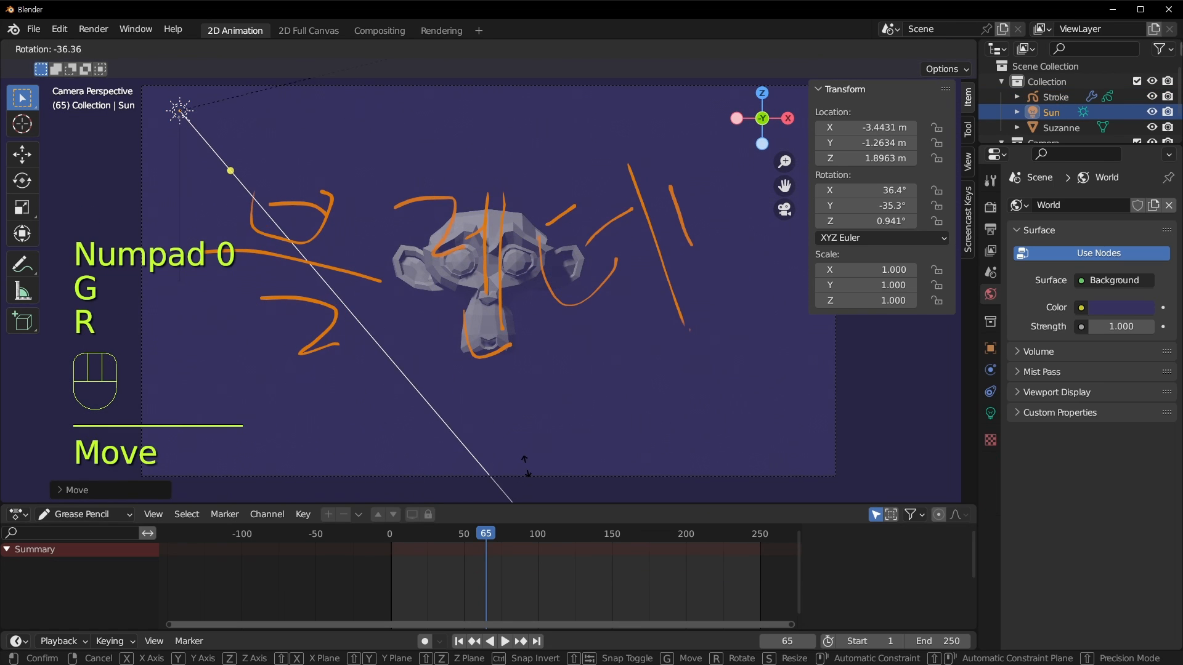
left_click(612, 403)
left_click(612, 403)
Play the animation from the start to check the handwriting appearing in front of the lit monkey.
left_click_drag(401, 538, 356, 537)
key("space")
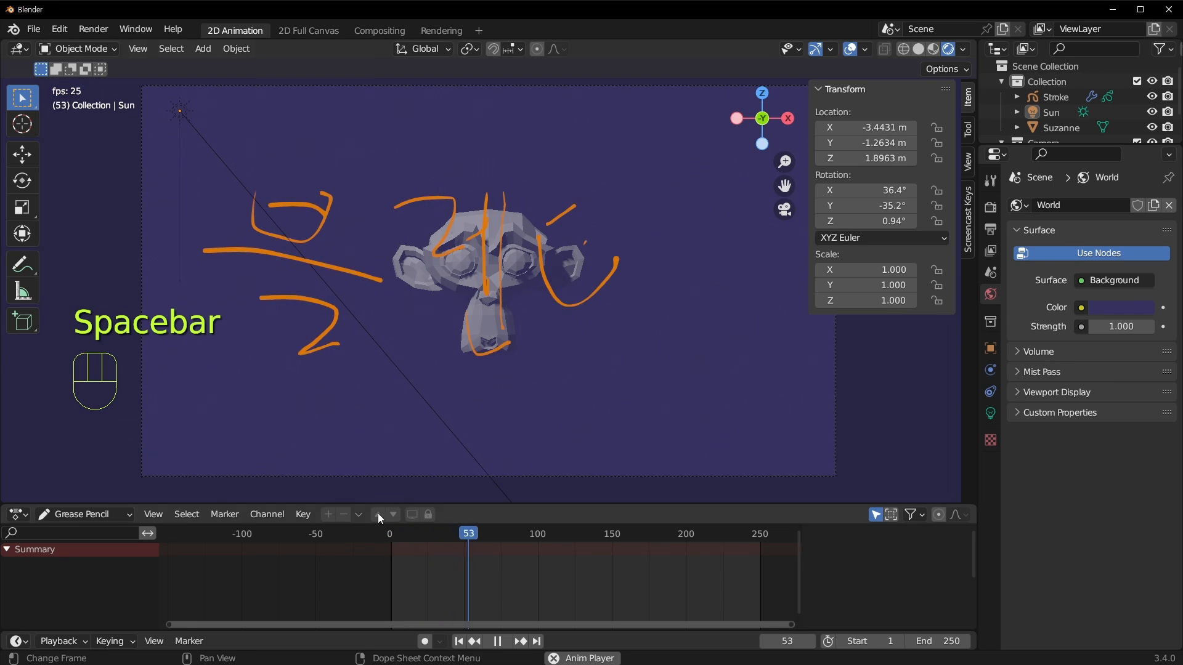
key("space")
Select the monkey and keyframe its rotation at frame 0 with Z at 0°.
left_click(440, 277)
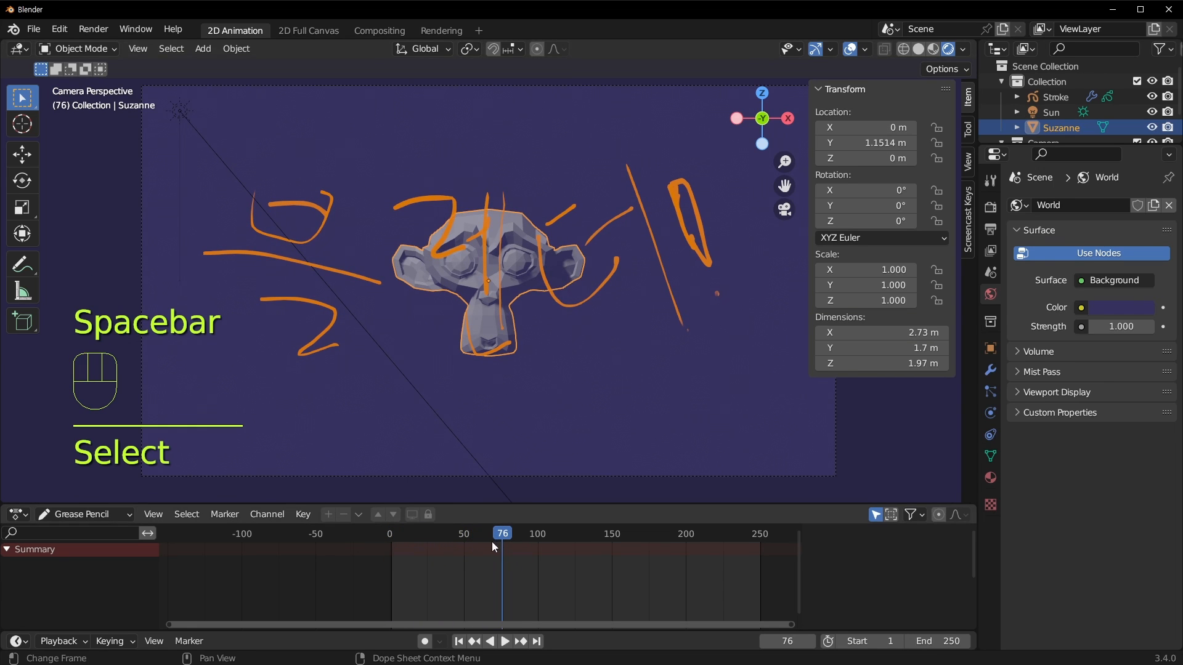
left_click(361, 533)
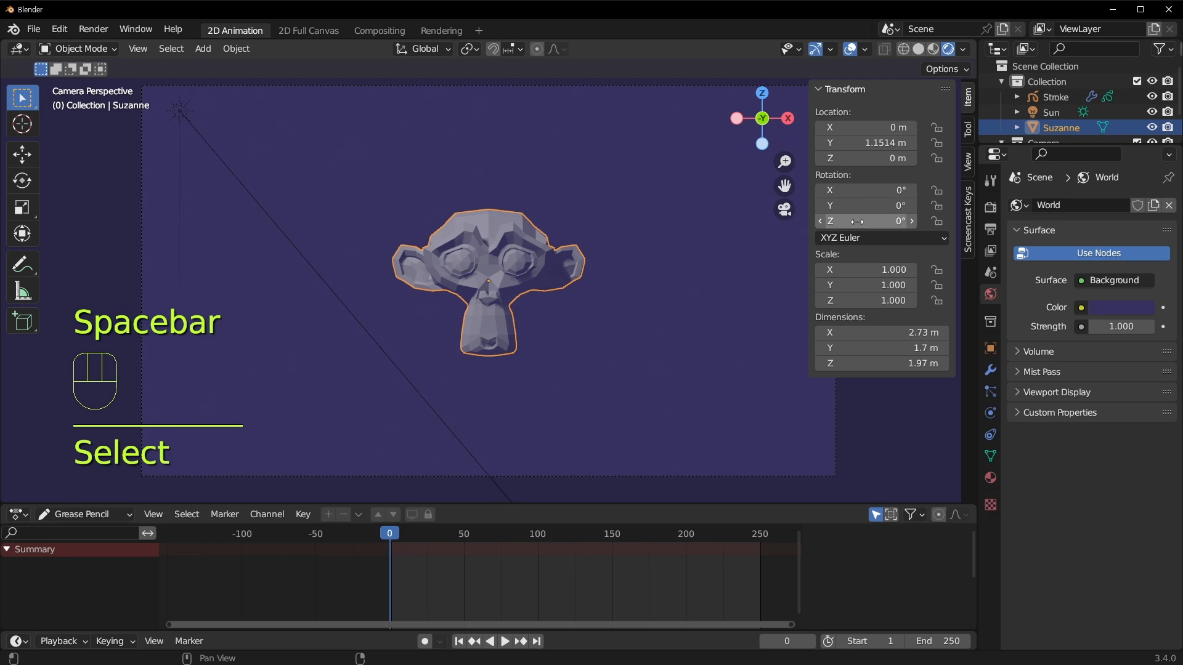
right_click(862, 221)
left_click(863, 220)
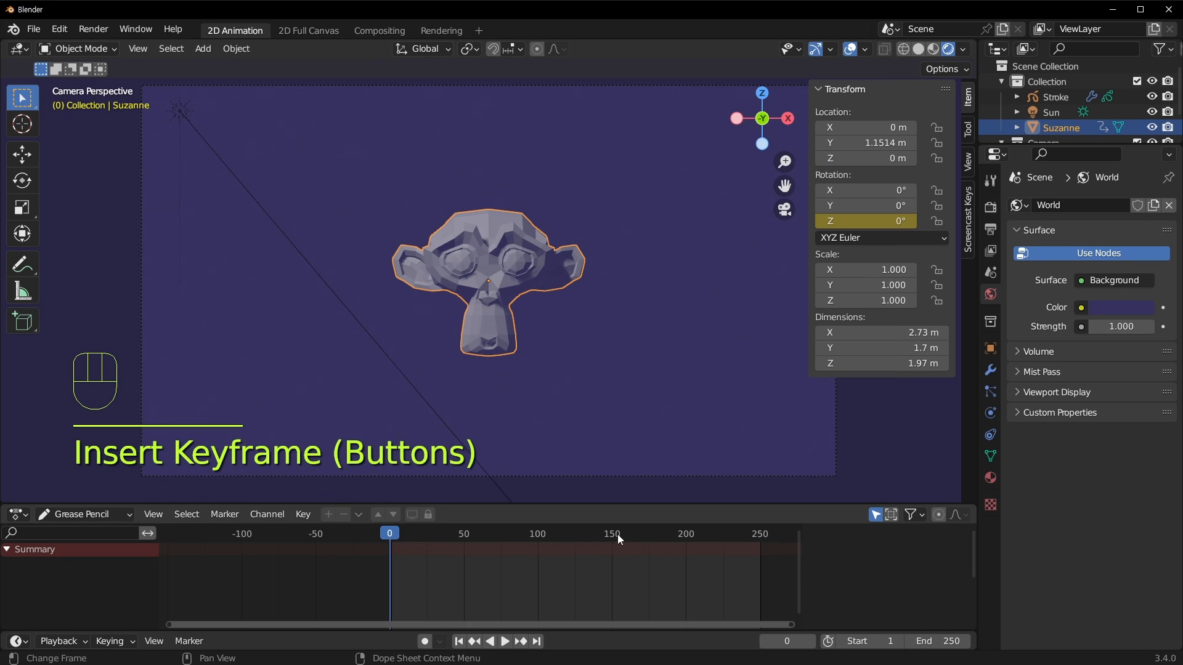
Set the monkey's Z rotation to 720° at frame 250 and keyframe it there.
mouse_move(618, 537)
left_mouse_down()
mouse_move(537, 537)
mouse_move(761, 537)
left_mouse_up()
left_click(862, 221)
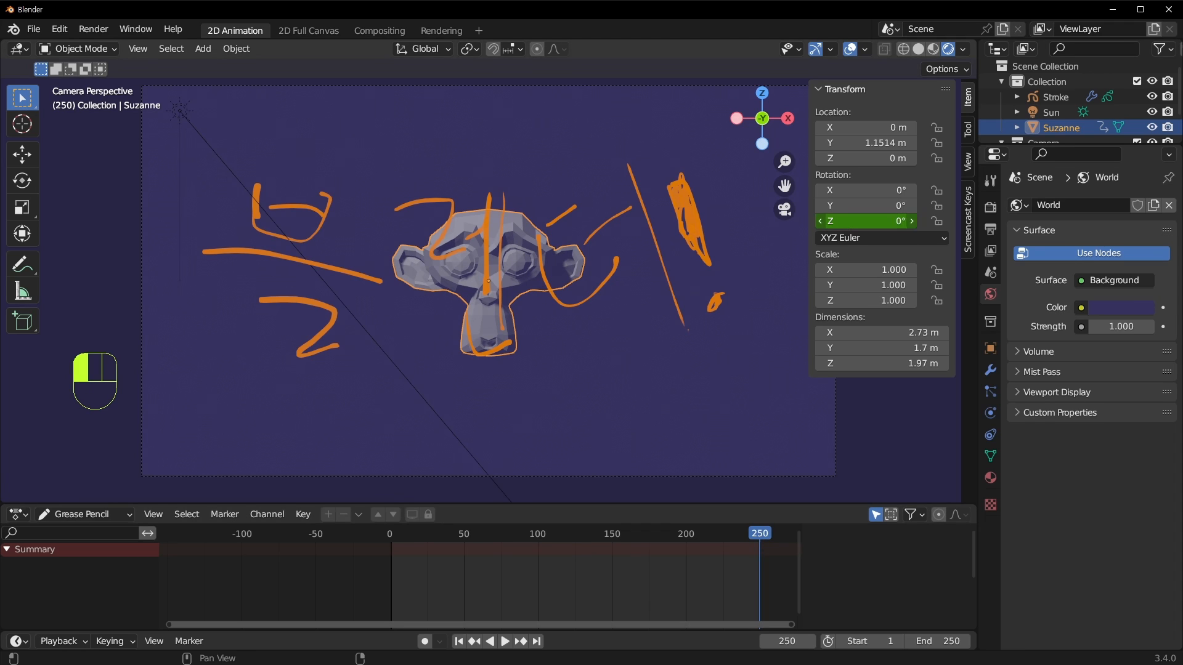
type("360")
key("Return")
left_click(854, 226)
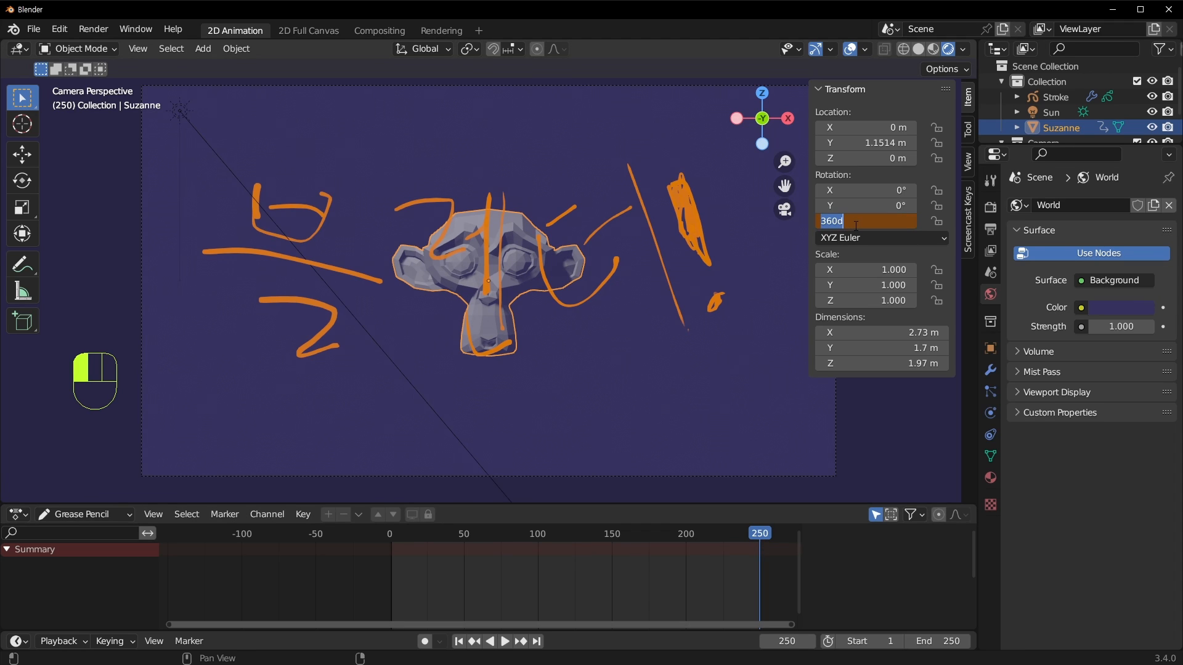
type("720")
key("Return")
right_click(854, 226)
left_click(854, 225)
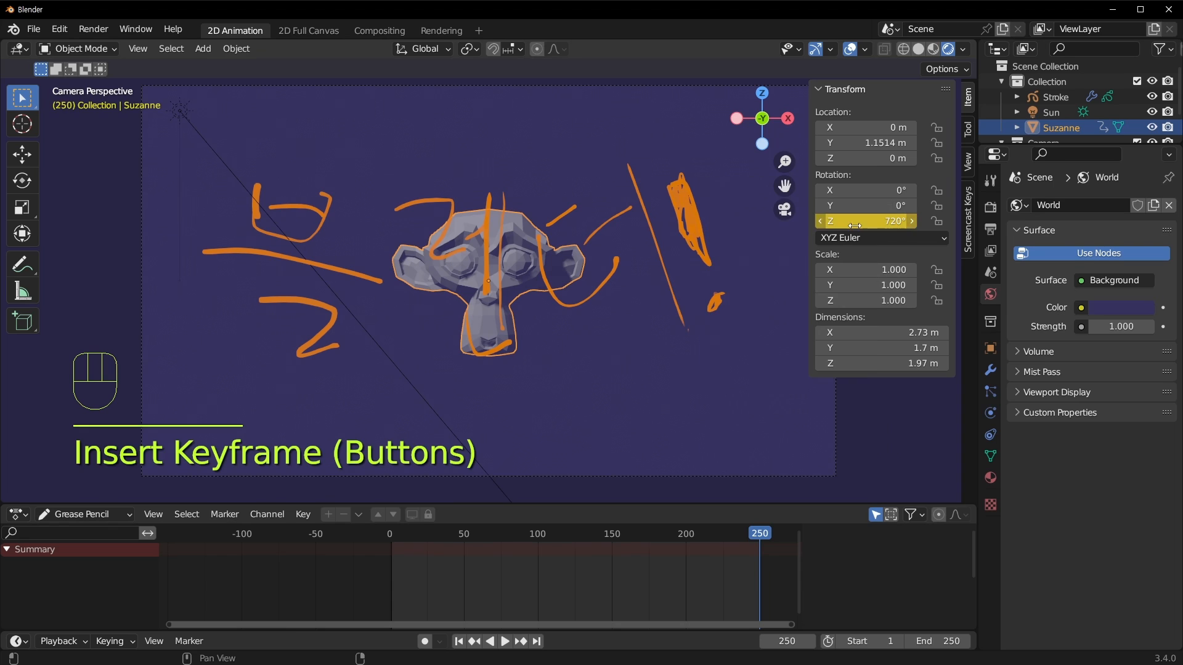
Play the animation from frame 0 and hide the transform values to review the spinning monkey with the handwriting.
left_click_drag(429, 538, 359, 542)
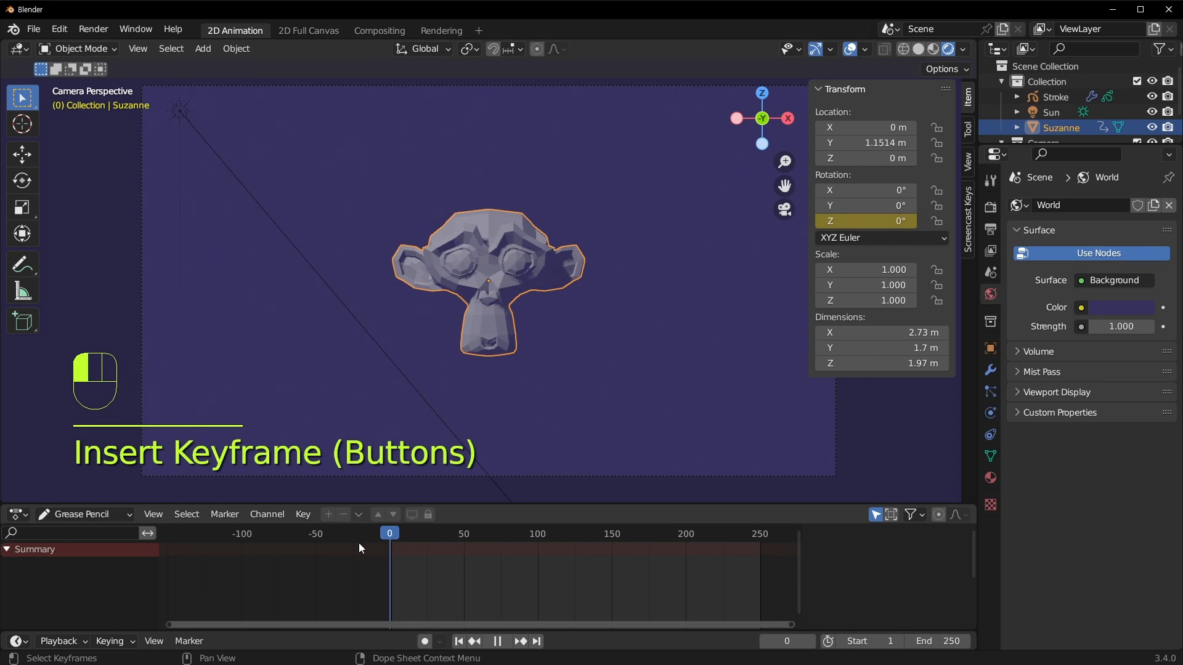
key("space")
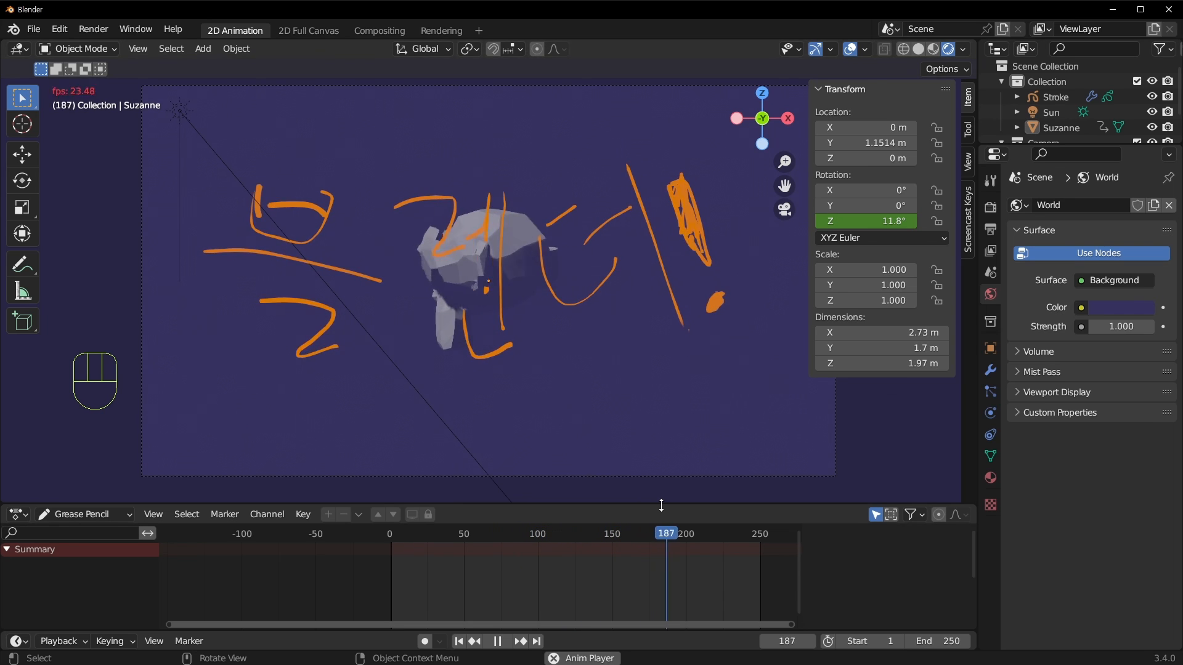
key("n")
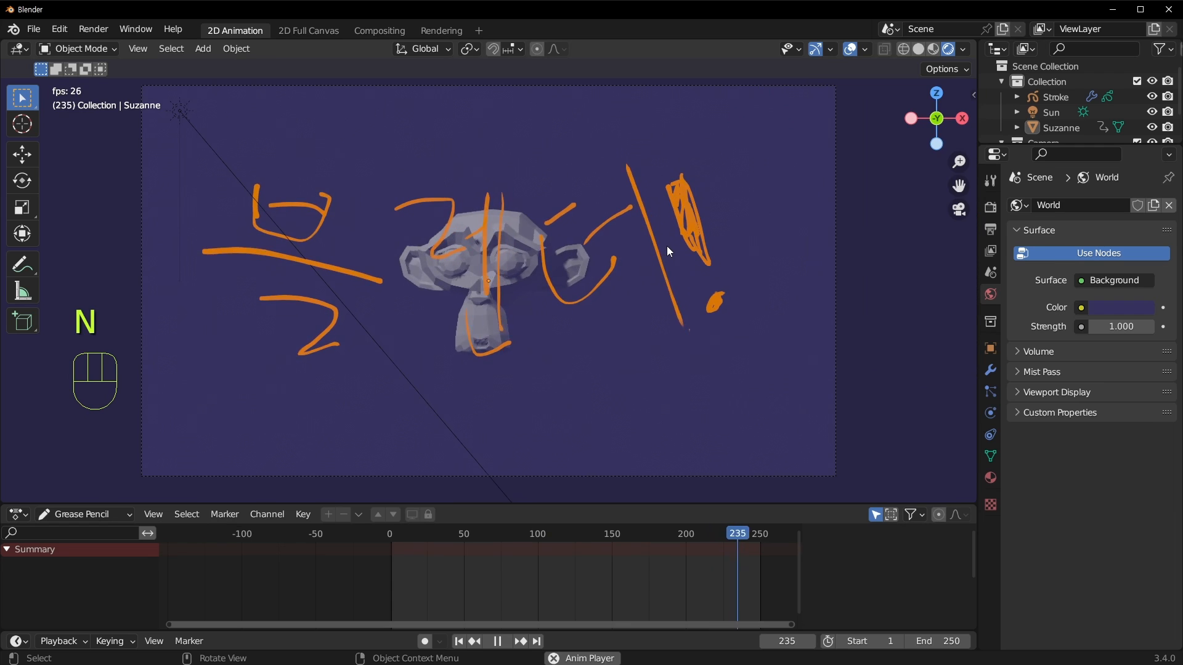
key("space")
mouse_move(624, 533)
left_mouse_down()
mouse_move(347, 567)
mouse_move(655, 556)
mouse_move(334, 565)
mouse_move(387, 513)
mouse_move(452, 539)
mouse_move(523, 542)
left_mouse_up()
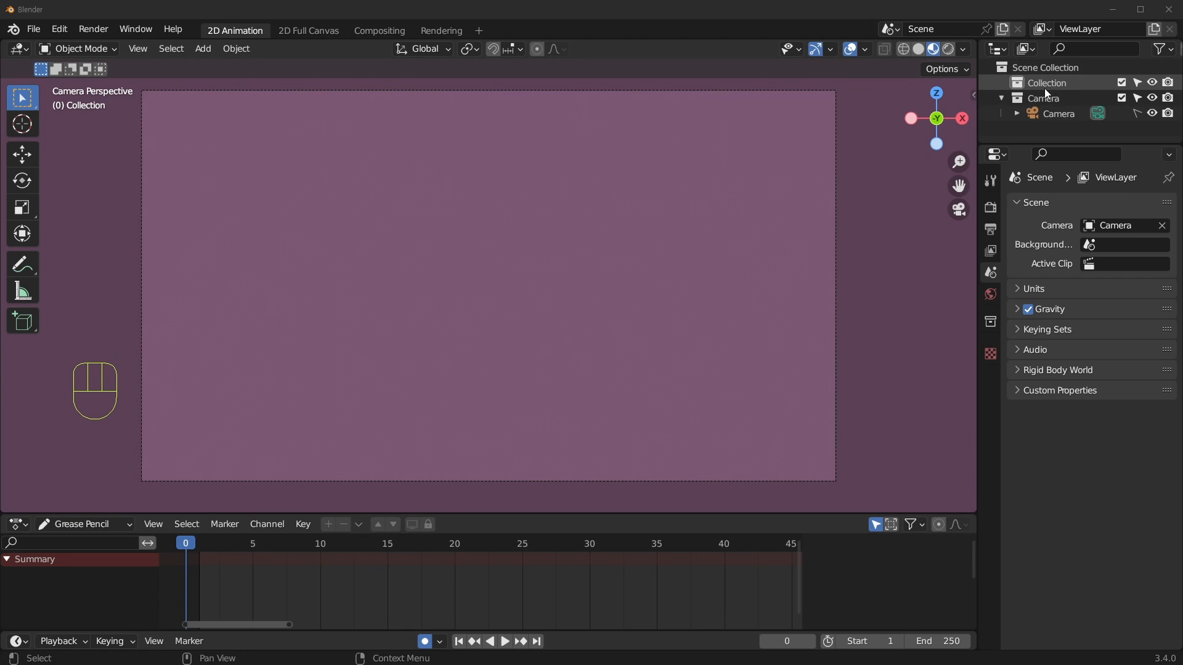
Add a blank Grease Pencil object and rename it Ground.
key("shift+a")
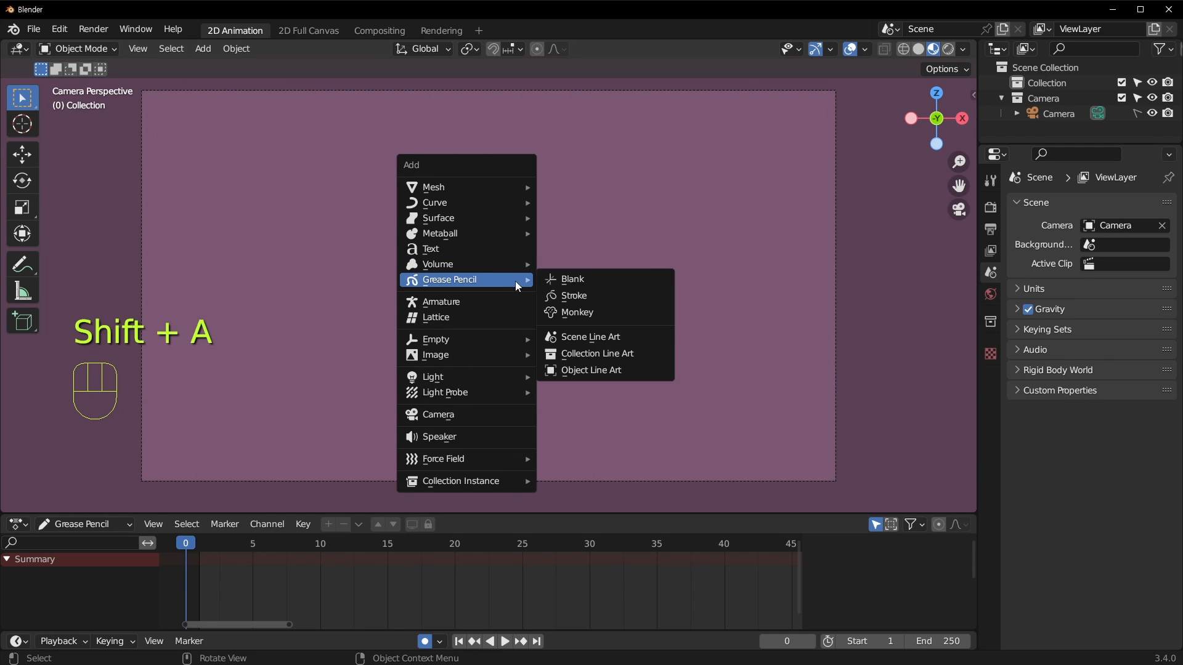
left_click(617, 277)
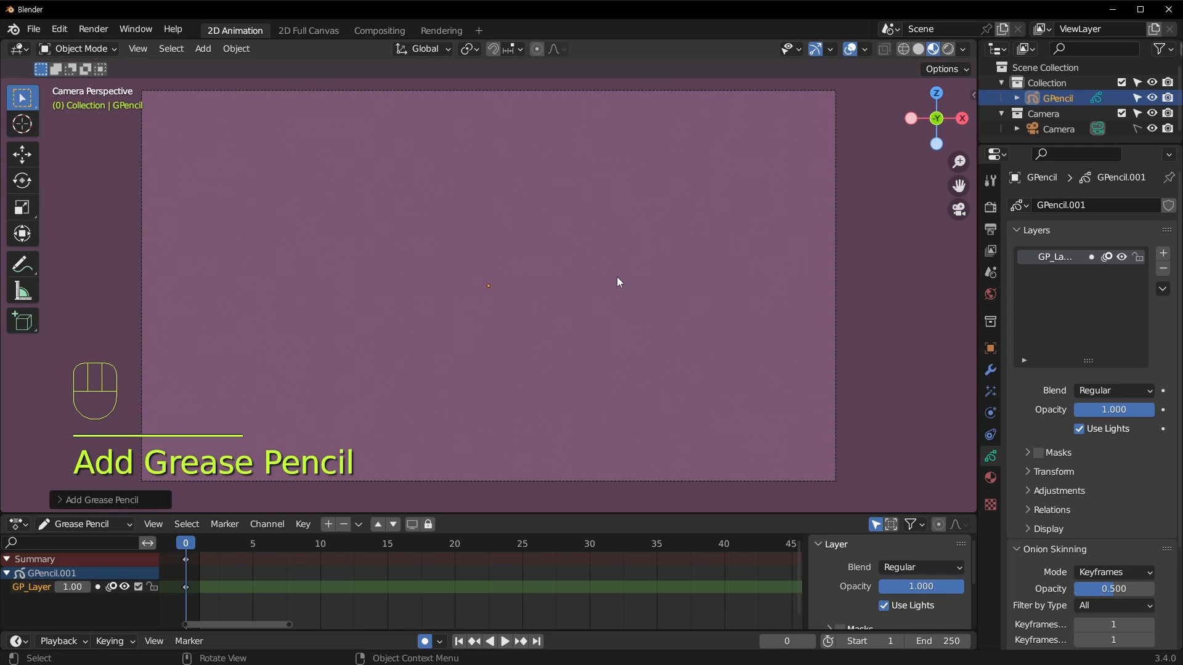
double_click(1062, 97)
type("Ground")
key("Return")
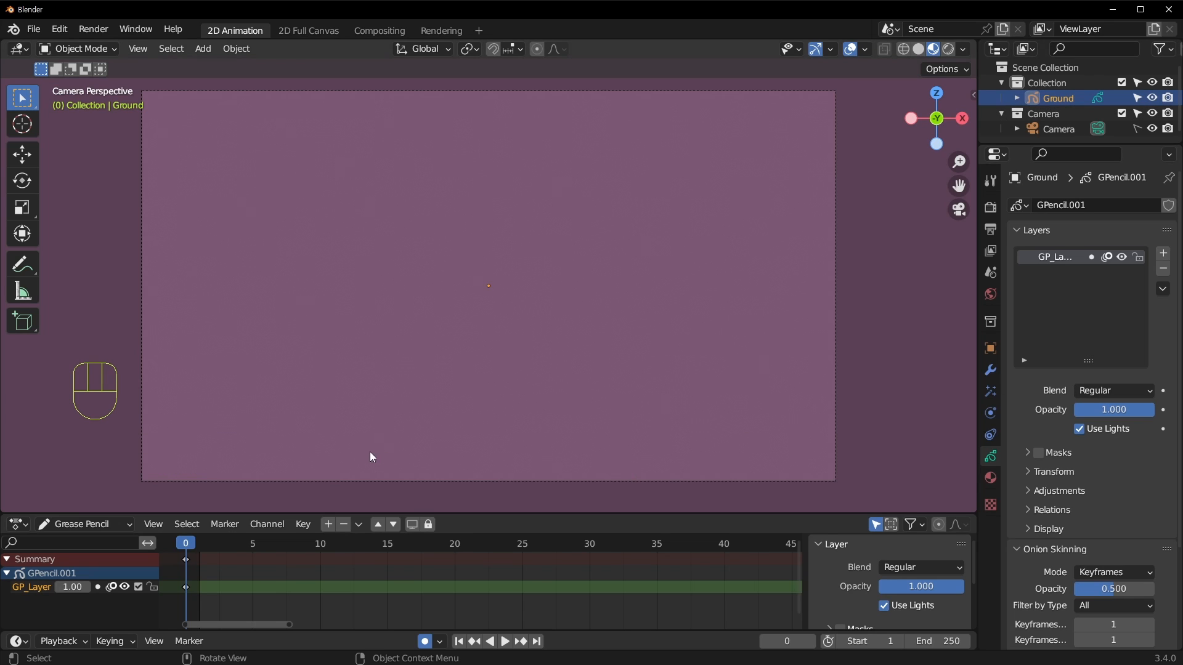
In Draw Mode, choose the Ink Pen Rough brush and sketch a ground slab with a large block standing on its far half.
key("ctrl+Tab")
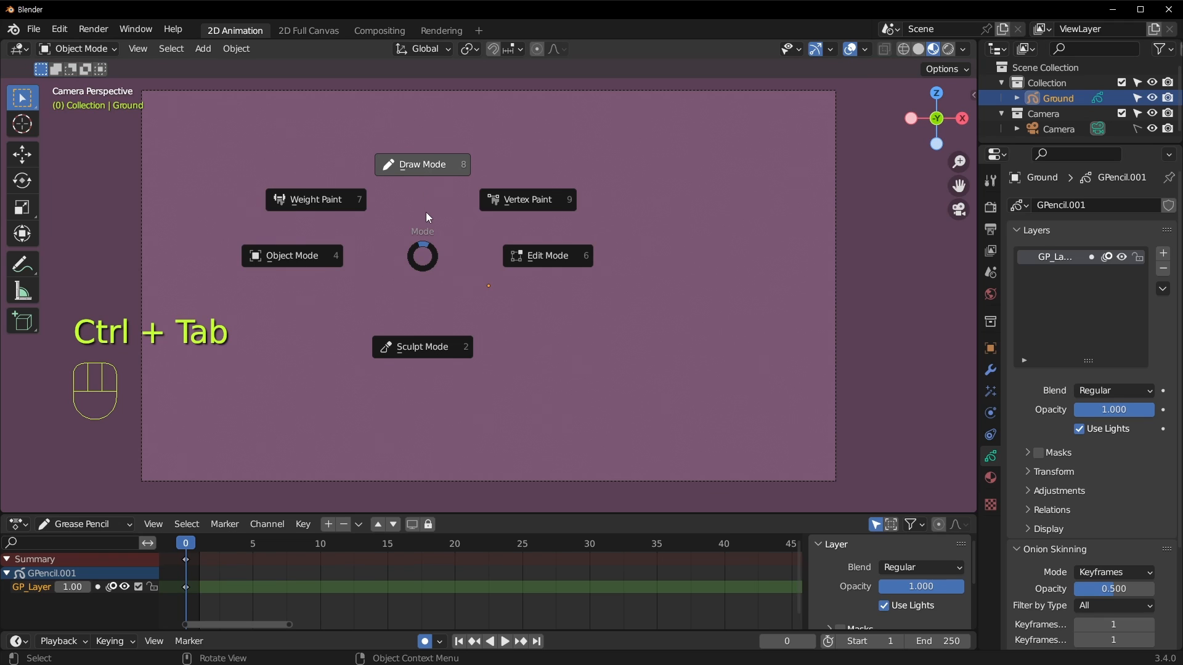
left_click(423, 168)
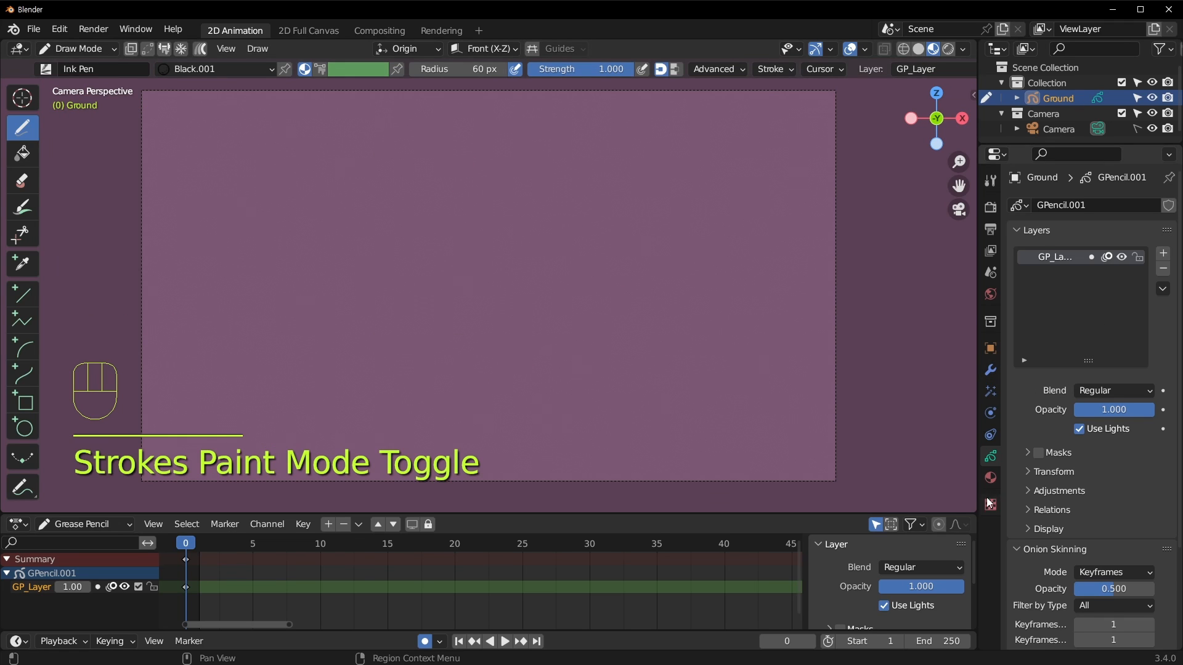
left_click(990, 479)
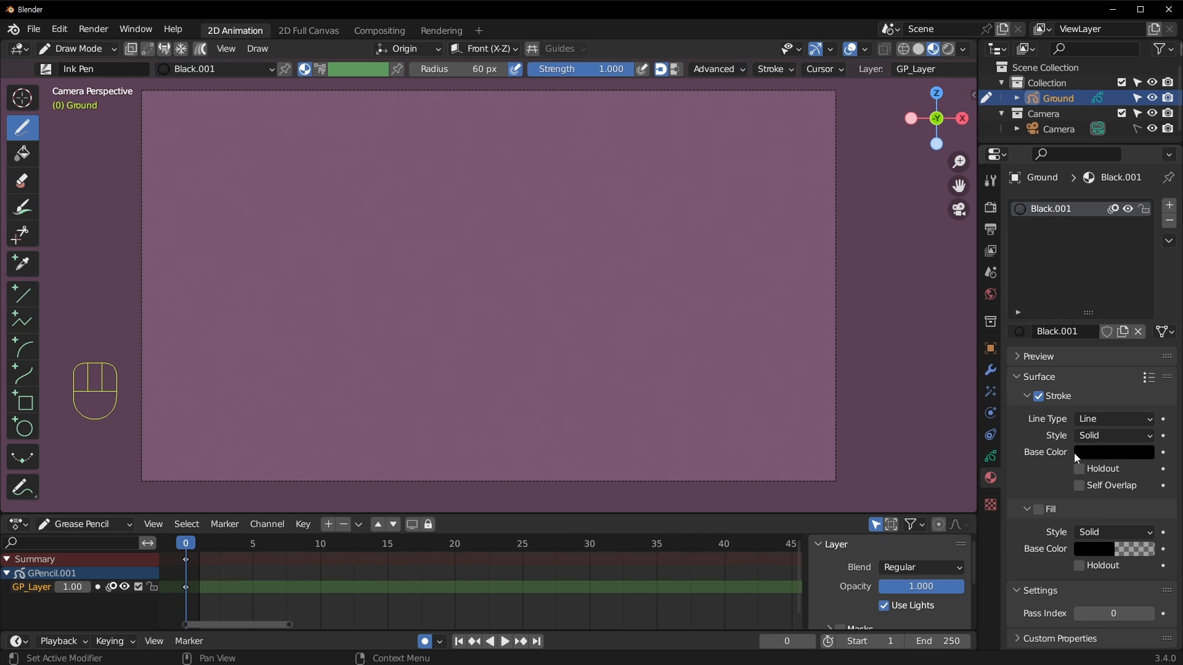
left_click(991, 208)
left_click(990, 181)
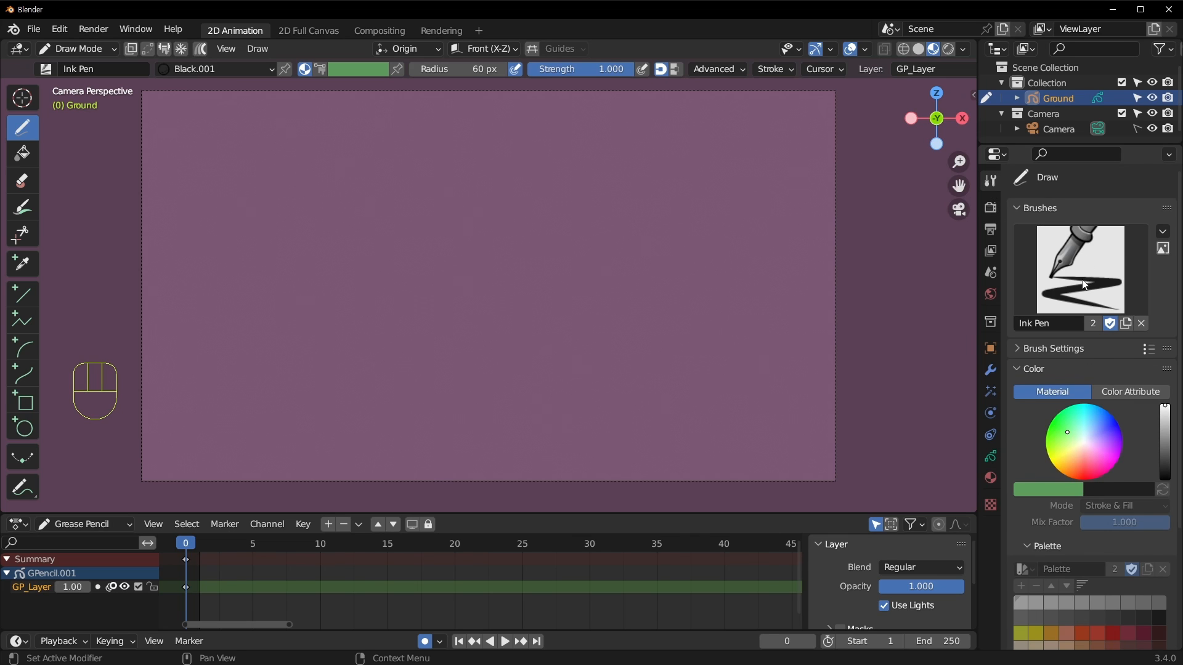
left_click(1085, 284)
left_click(748, 349)
left_click_drag(365, 396, 211, 414)
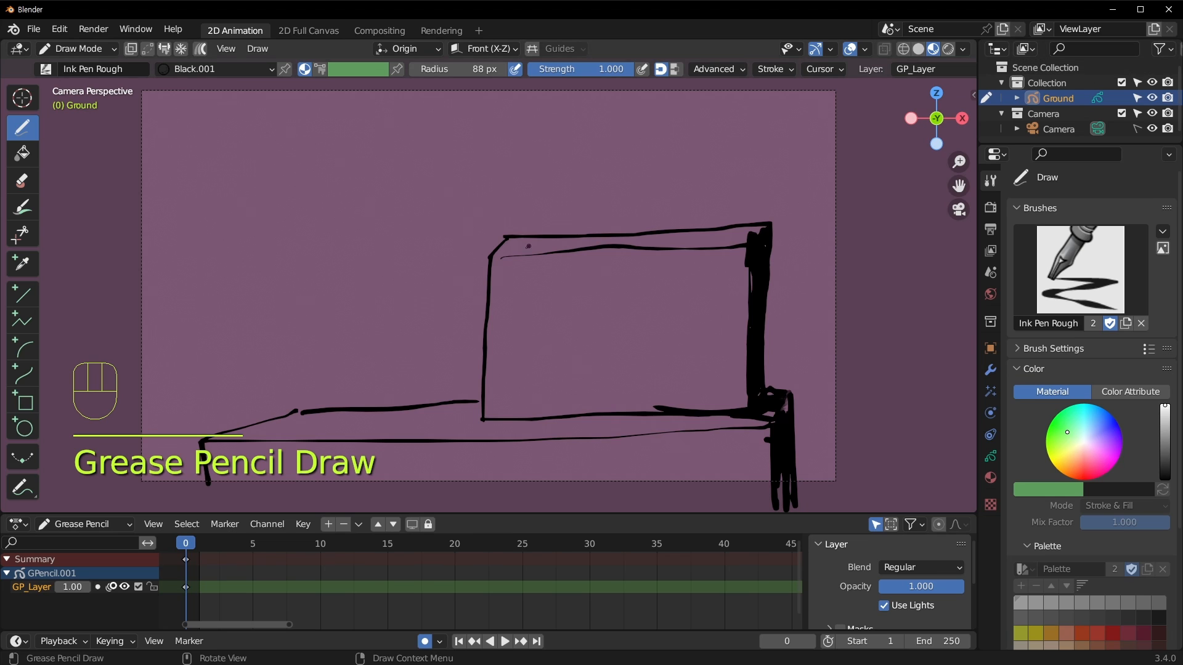
Return to Object Mode, add a second blank Grease Pencil object and rename it Ball.
key("ctrl+Tab")
left_click(457, 242)
left_click(408, 322)
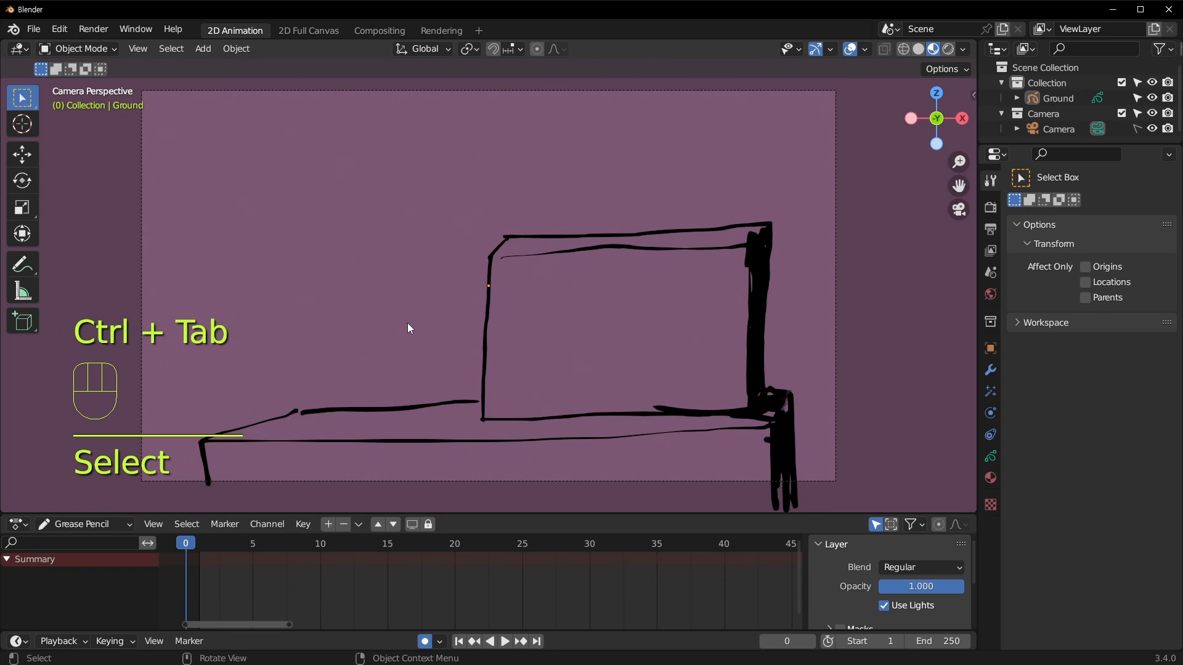
key("shift+a")
mouse_move(416, 290)
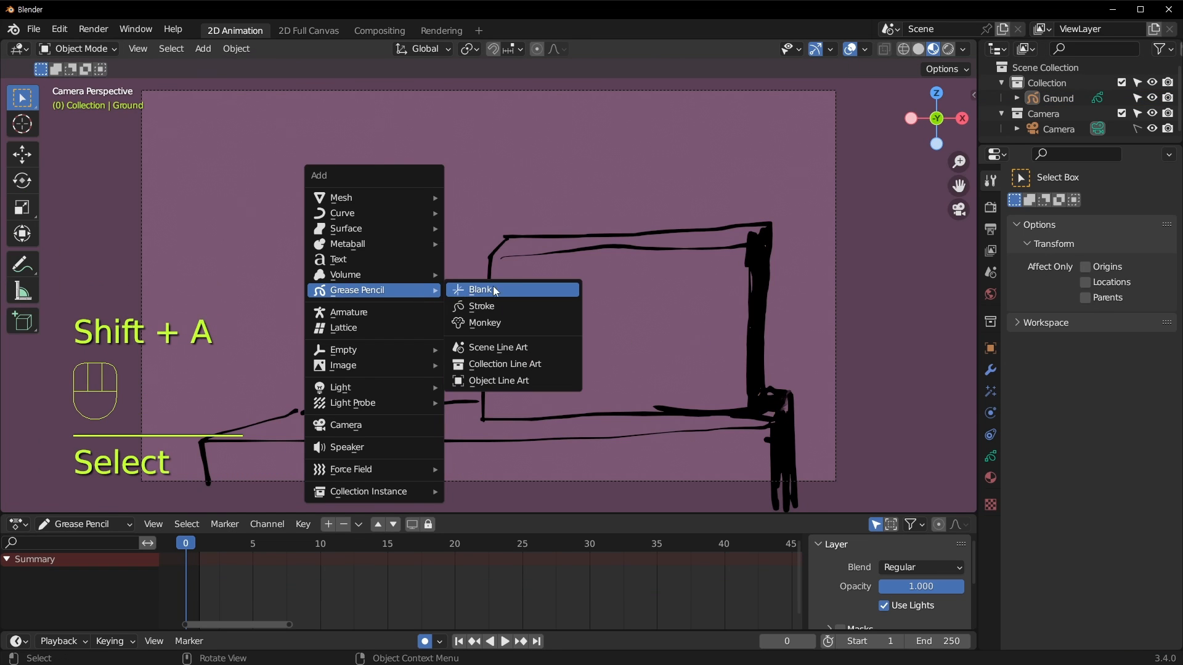
left_click(493, 286)
double_click(1055, 97)
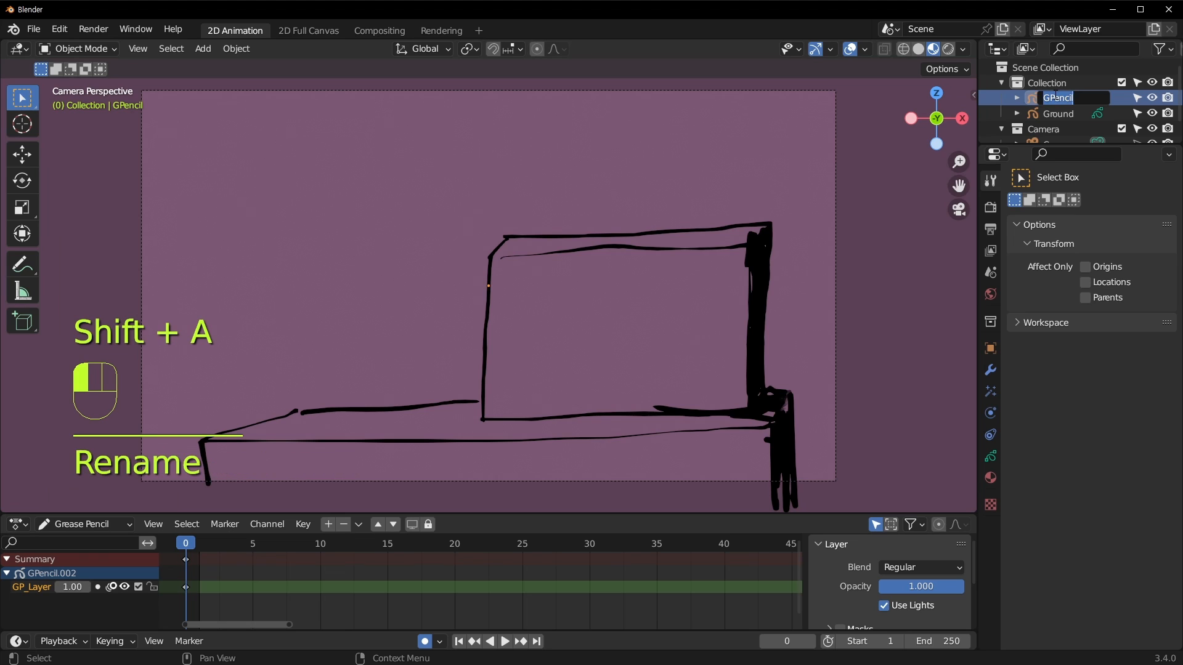
type("Ball")
key("Return")
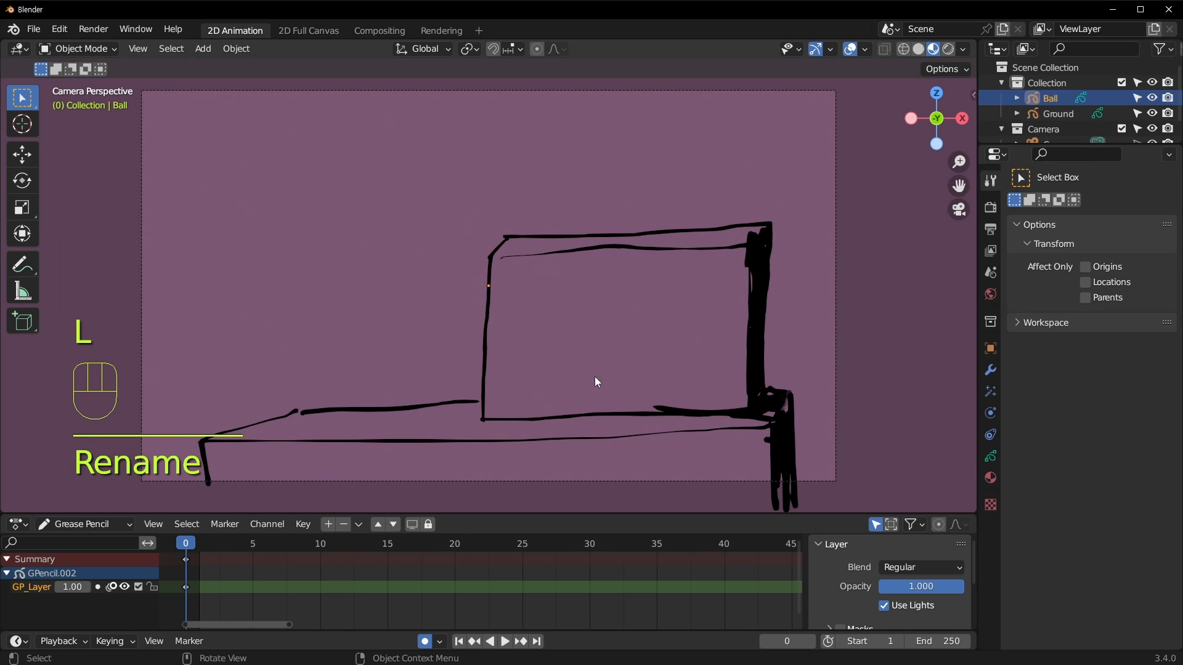
In Draw Mode, leave the Ball layer a single keyframe at frame 1 and draw a round ball resting on the ground there.
key("ctrl+Tab")
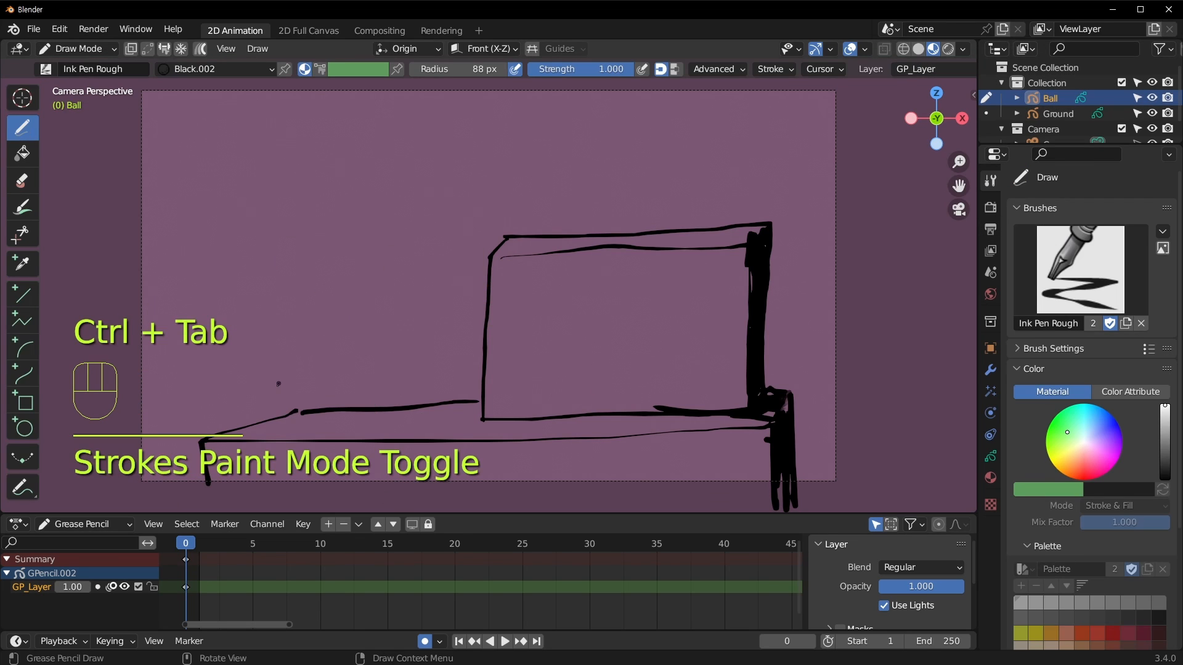
key("i")
left_click(213, 372)
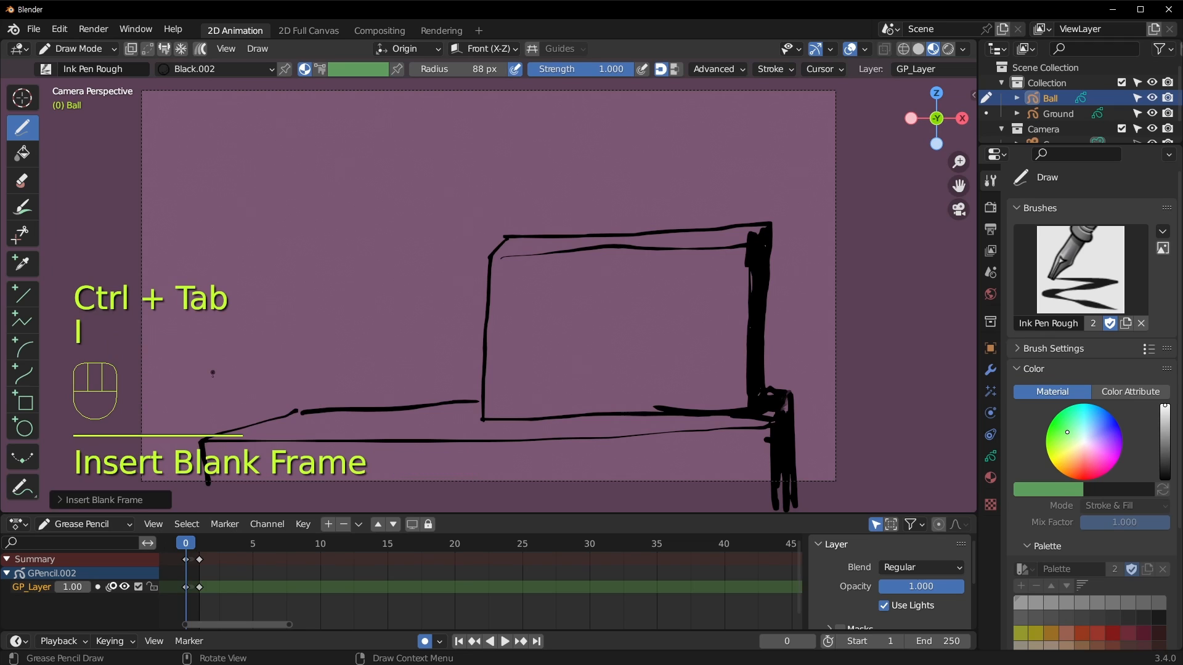
left_click(186, 559)
key("x")
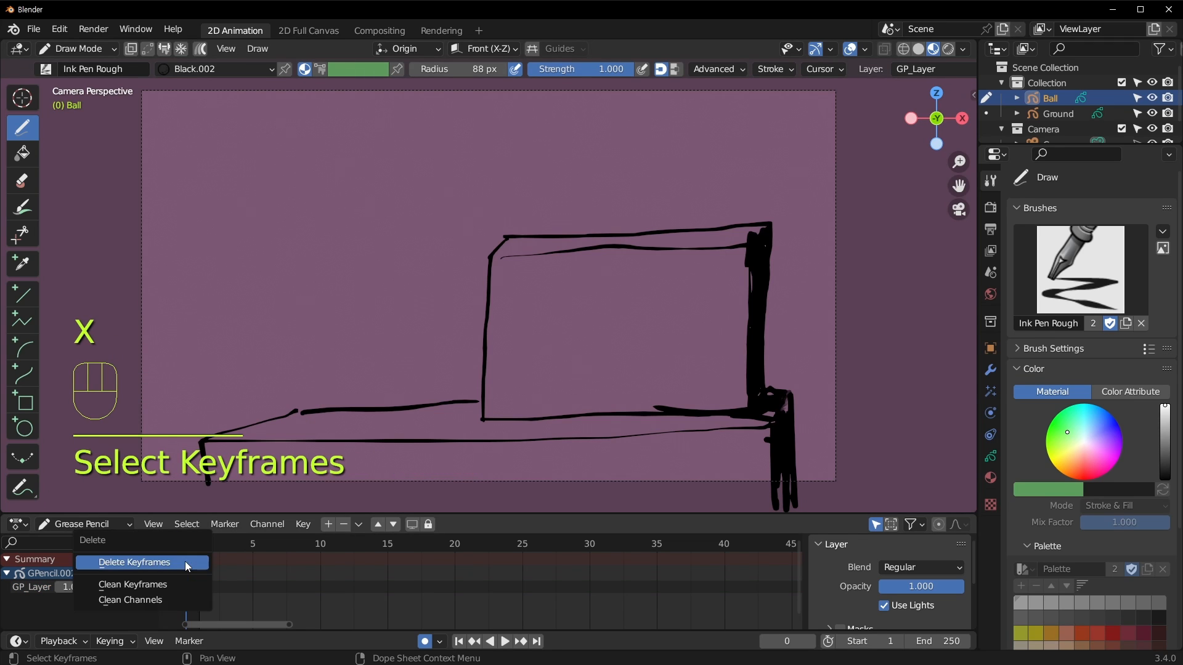
left_click(201, 557)
left_click(199, 544)
left_click_drag(200, 559, 200, 570)
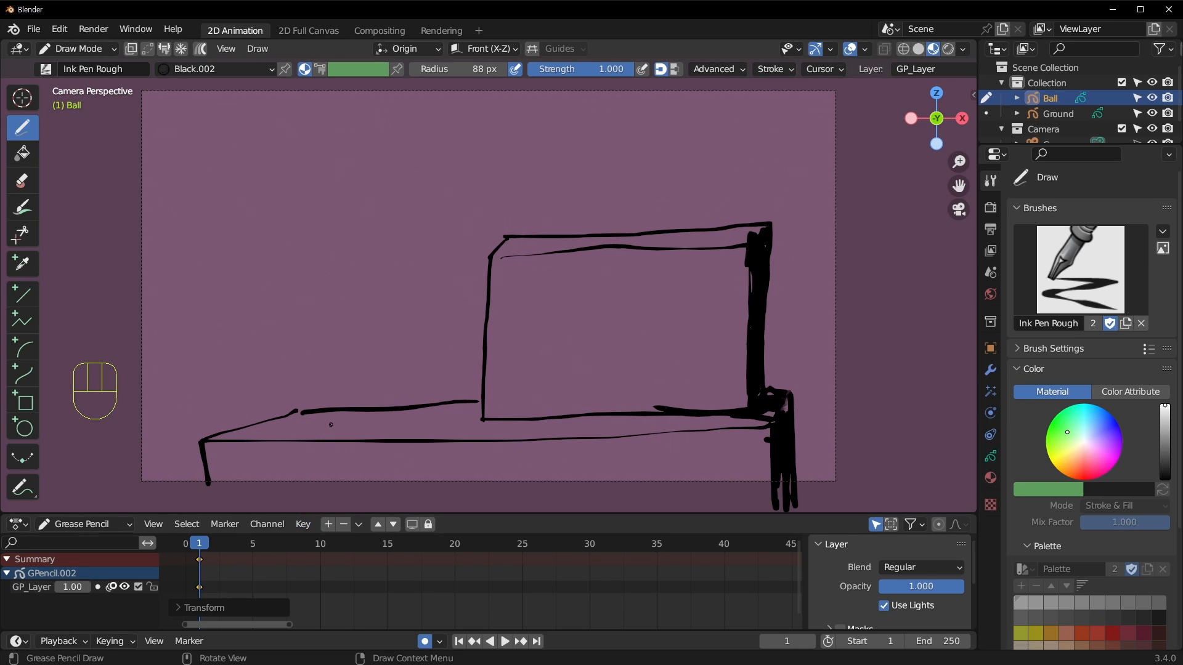
mouse_move(311, 422)
left_mouse_down()
mouse_move(277, 345)
mouse_move(377, 348)
mouse_move(302, 419)
left_mouse_up()
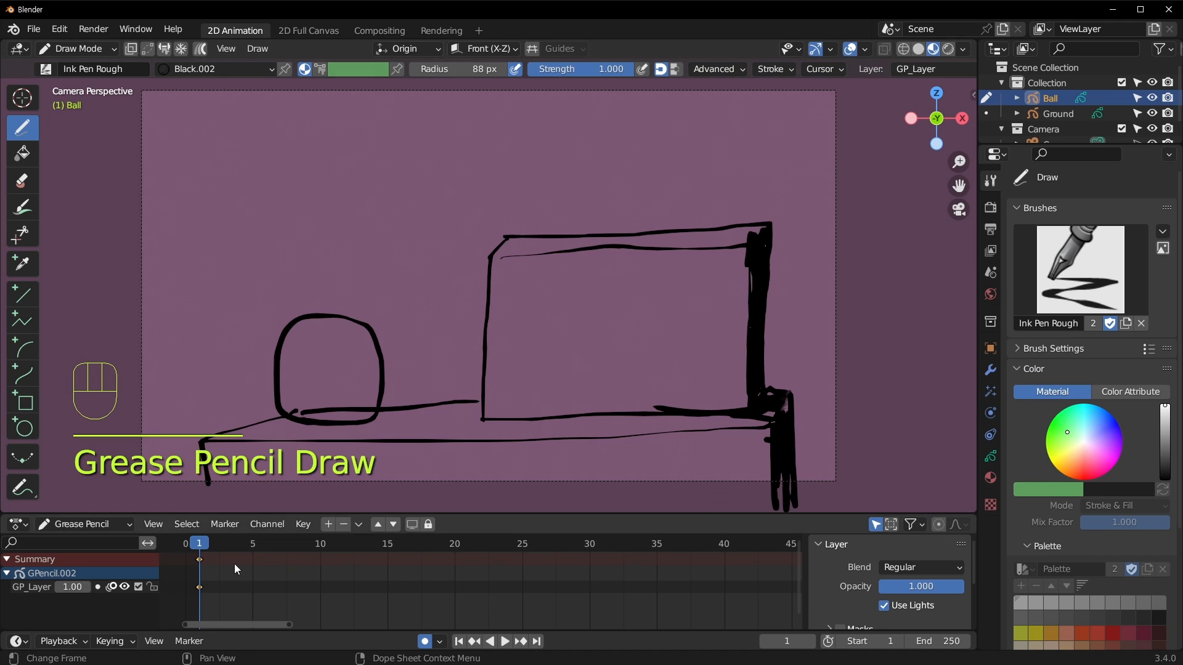
Draw the ball's flattened shape with a dented top at frame 2 and advance to frame 3.
mouse_move(209, 547)
left_mouse_down()
mouse_move(226, 547)
mouse_move(212, 547)
left_mouse_up()
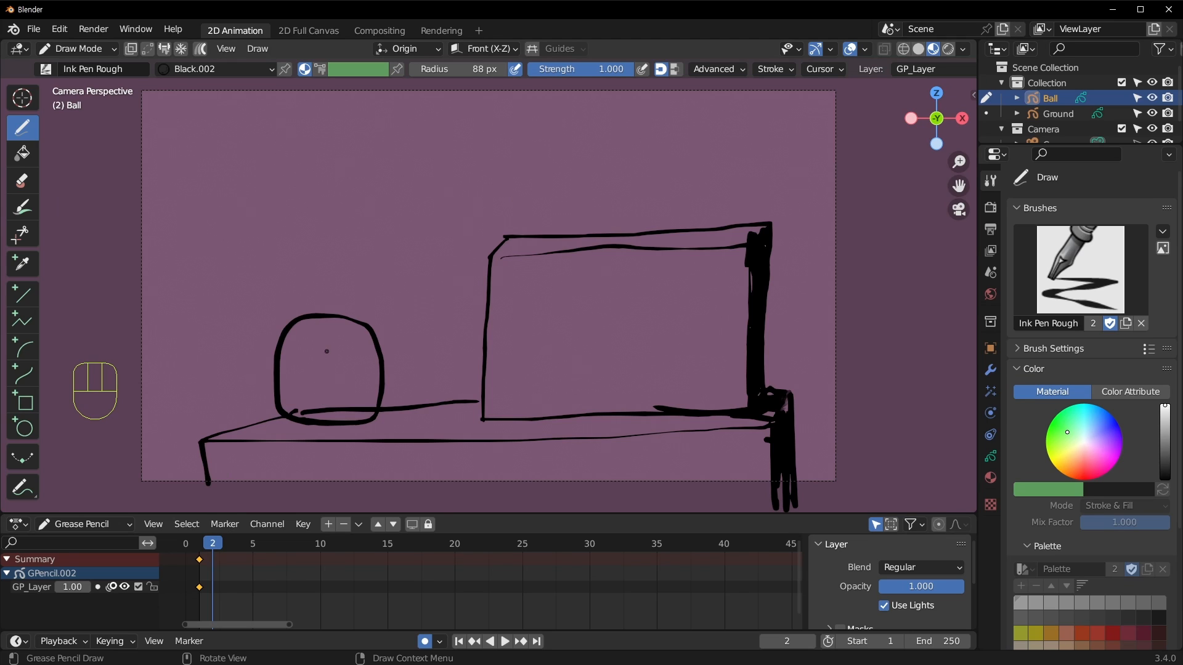
mouse_move(319, 369)
left_mouse_down()
mouse_move(240, 356)
mouse_move(284, 421)
mouse_move(371, 416)
mouse_move(419, 363)
mouse_move(377, 338)
mouse_move(319, 372)
left_mouse_up()
mouse_move(215, 547)
left_mouse_down()
mouse_move(199, 547)
mouse_move(227, 549)
left_mouse_up()
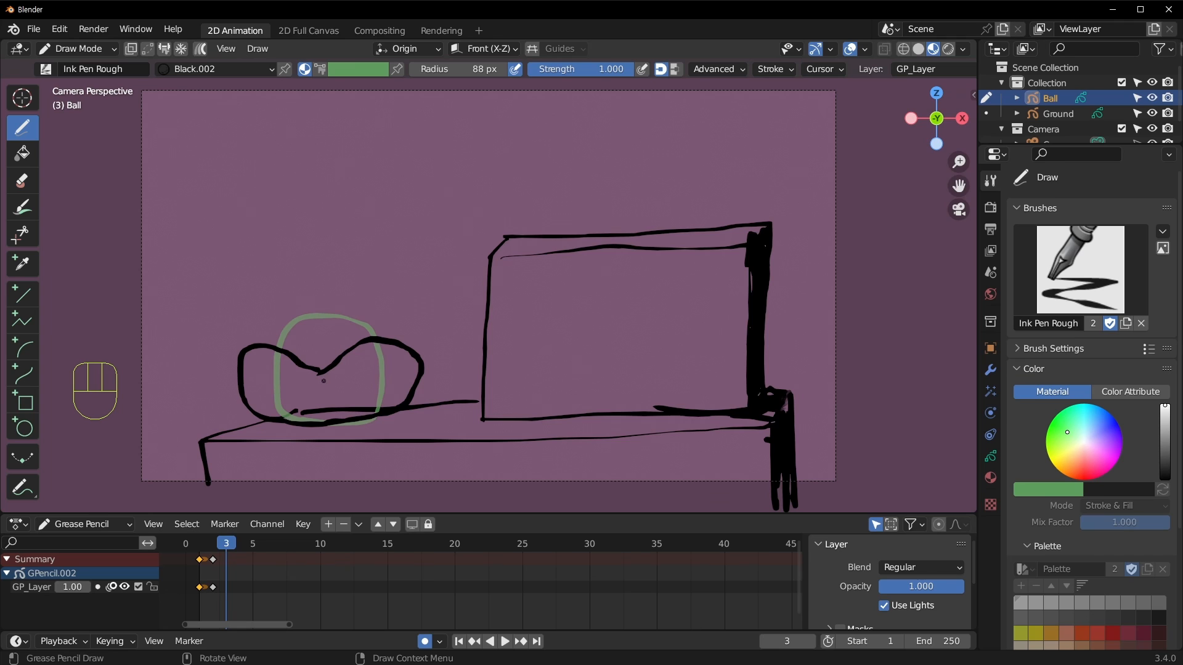
Draw the ball stretched and leaning toward the block at frame 3 and flying higher at frame 5, advancing to frame 6.
mouse_move(319, 394)
left_mouse_down()
mouse_move(333, 313)
mouse_move(371, 264)
mouse_move(410, 296)
mouse_move(397, 369)
mouse_move(351, 404)
mouse_move(315, 400)
left_mouse_up()
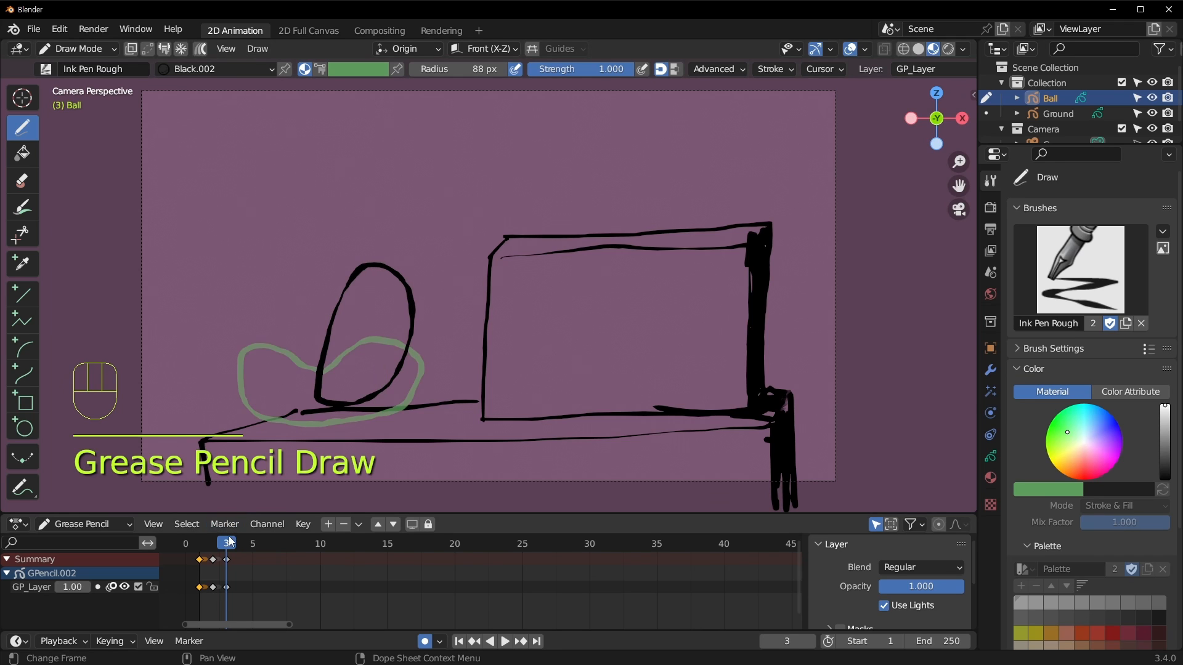
left_click_drag(200, 548, 252, 551)
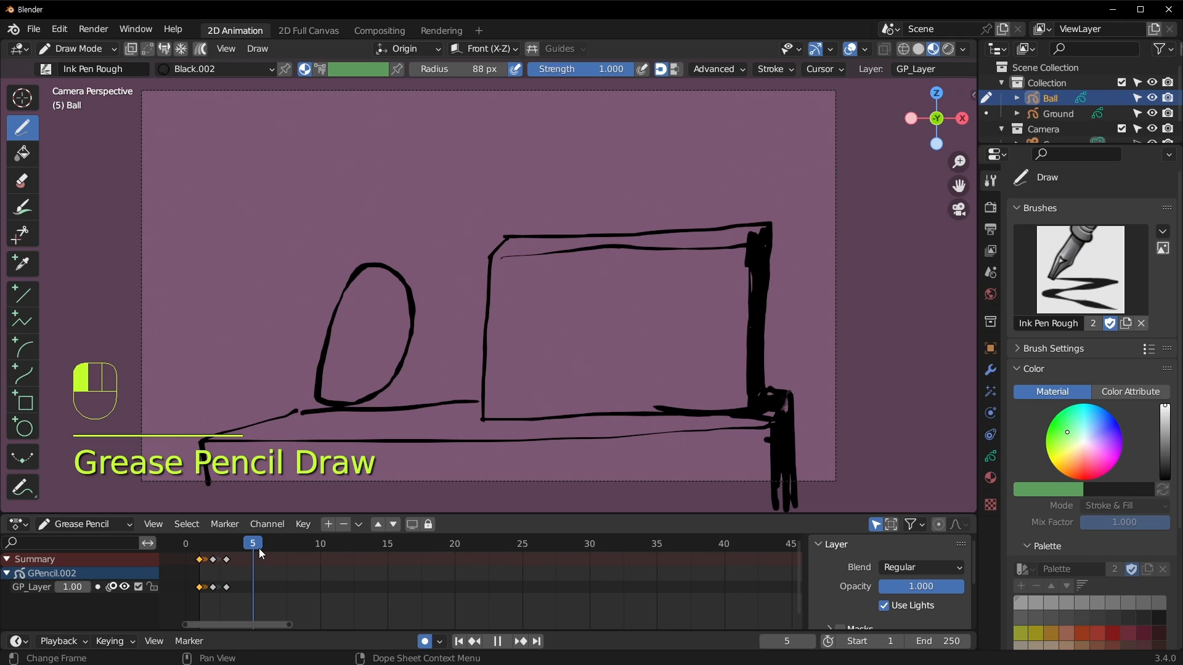
mouse_move(453, 163)
left_mouse_down()
mouse_move(408, 179)
mouse_move(357, 268)
mouse_move(382, 307)
mouse_move(426, 291)
mouse_move(468, 213)
mouse_move(453, 161)
left_mouse_up()
left_click_drag(262, 553, 269, 552)
Draw the ball as a tilted oval at frame 6 and a wide oval above the block at frame 8, advancing to frame 9.
mouse_move(537, 113)
left_mouse_down()
mouse_move(449, 153)
mouse_move(437, 200)
mouse_move(504, 210)
mouse_move(559, 171)
mouse_move(550, 120)
mouse_move(535, 113)
left_mouse_up()
left_click_drag(267, 545, 293, 545)
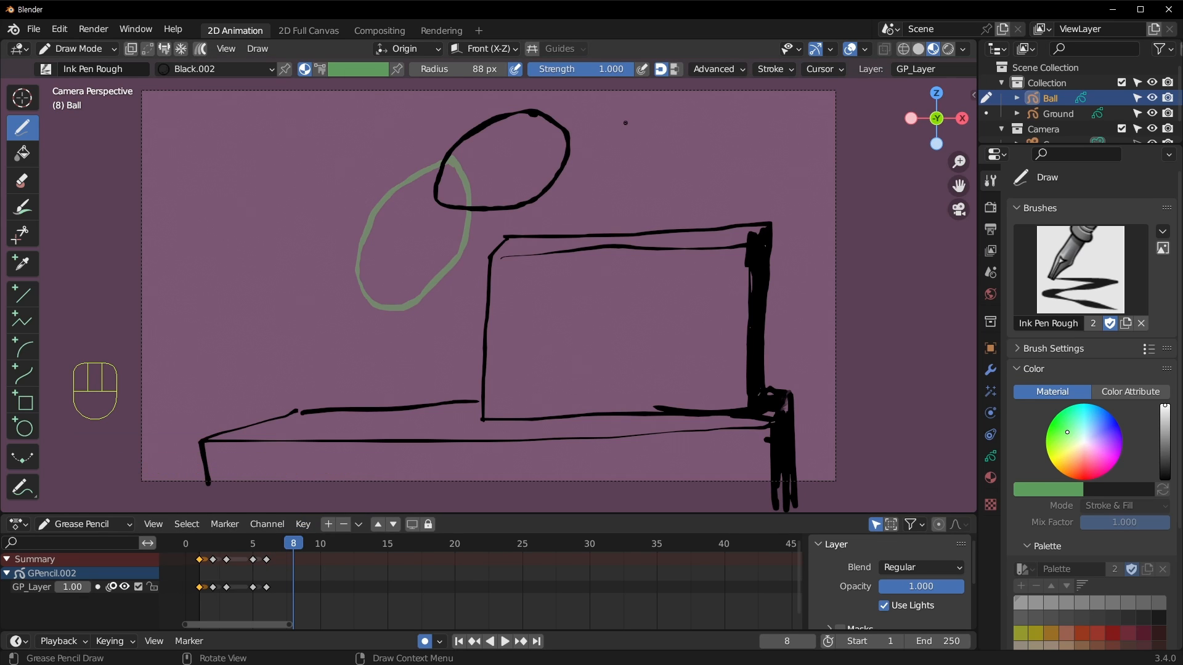
mouse_move(621, 123)
left_mouse_down()
mouse_move(557, 120)
mouse_move(534, 169)
mouse_move(598, 201)
mouse_move(663, 196)
mouse_move(671, 139)
mouse_move(605, 114)
mouse_move(610, 127)
mouse_move(633, 125)
left_mouse_up()
mouse_move(300, 549)
left_mouse_down()
mouse_move(330, 549)
mouse_move(307, 550)
left_mouse_up()
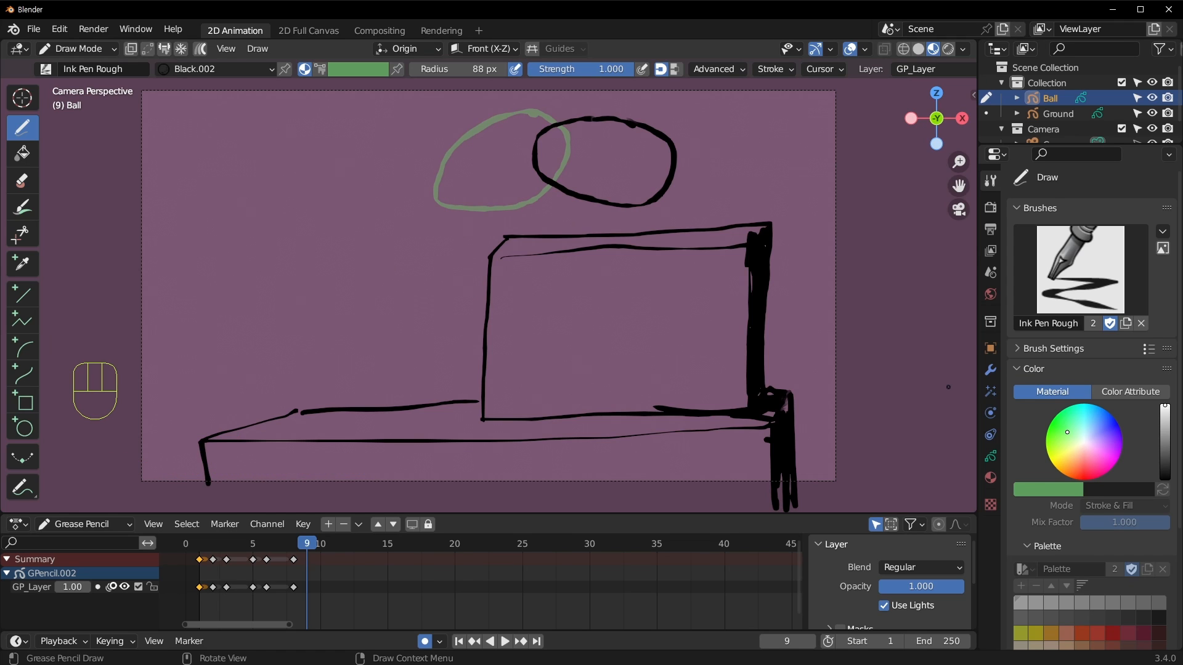
Bring up the Ball object's Onion Skinning settings in its object data properties and widen the properties editor.
scroll(998, 508, "down", 2)
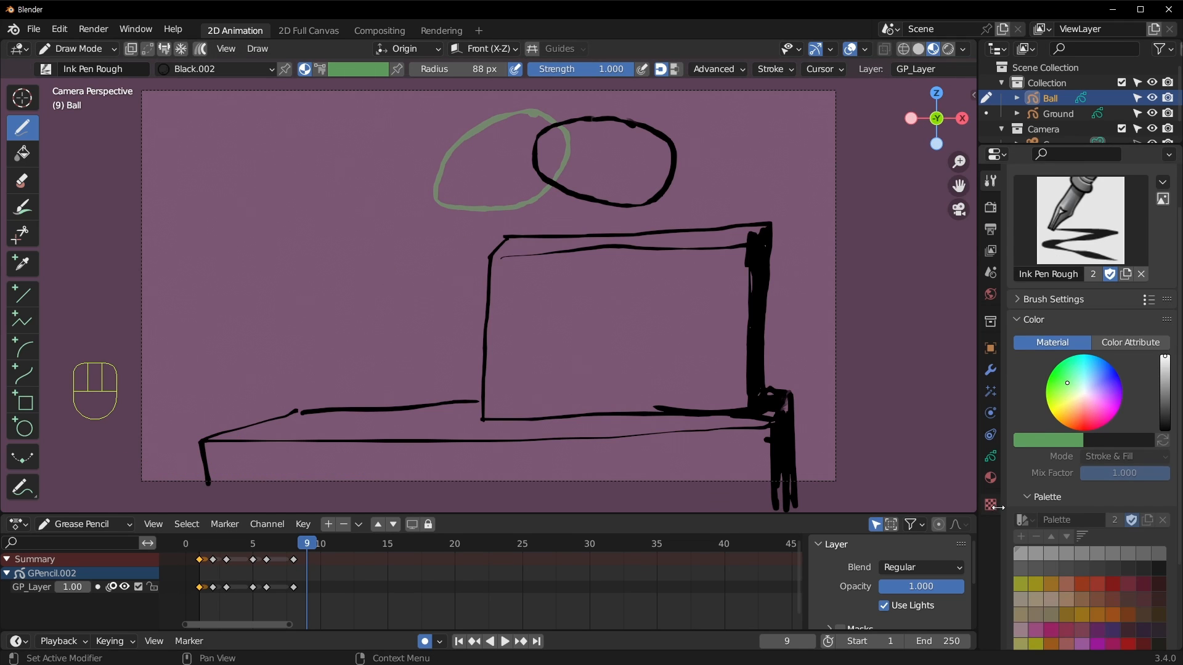
scroll(1061, 419, "up", 2)
left_click(990, 207)
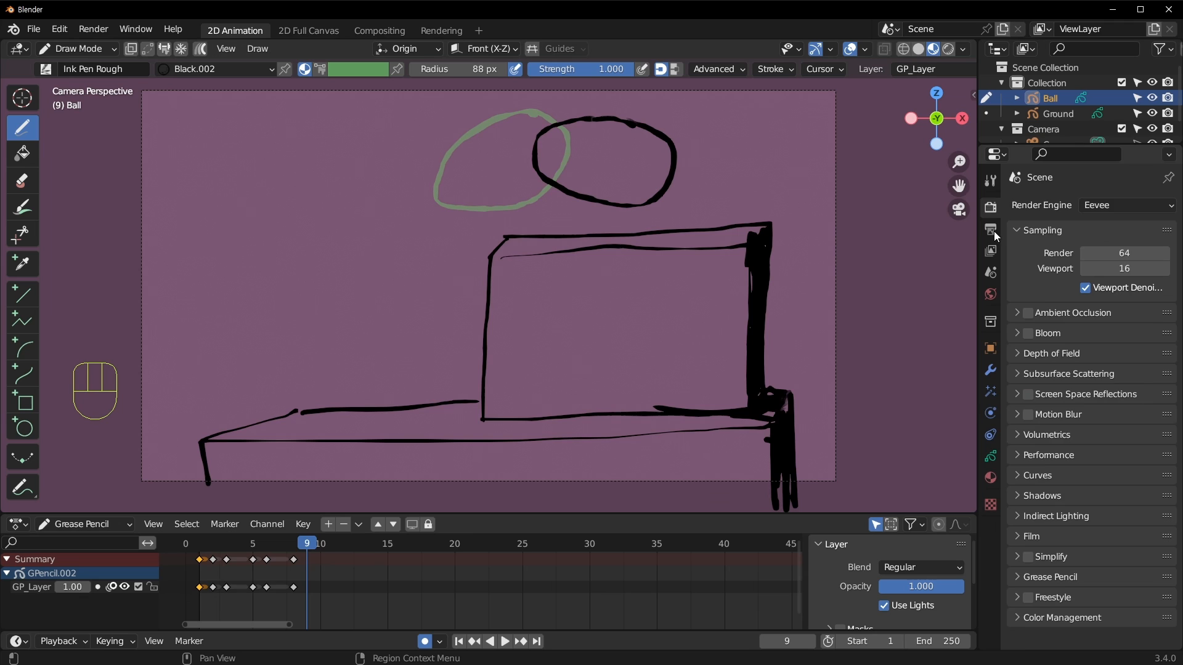
left_click(991, 457)
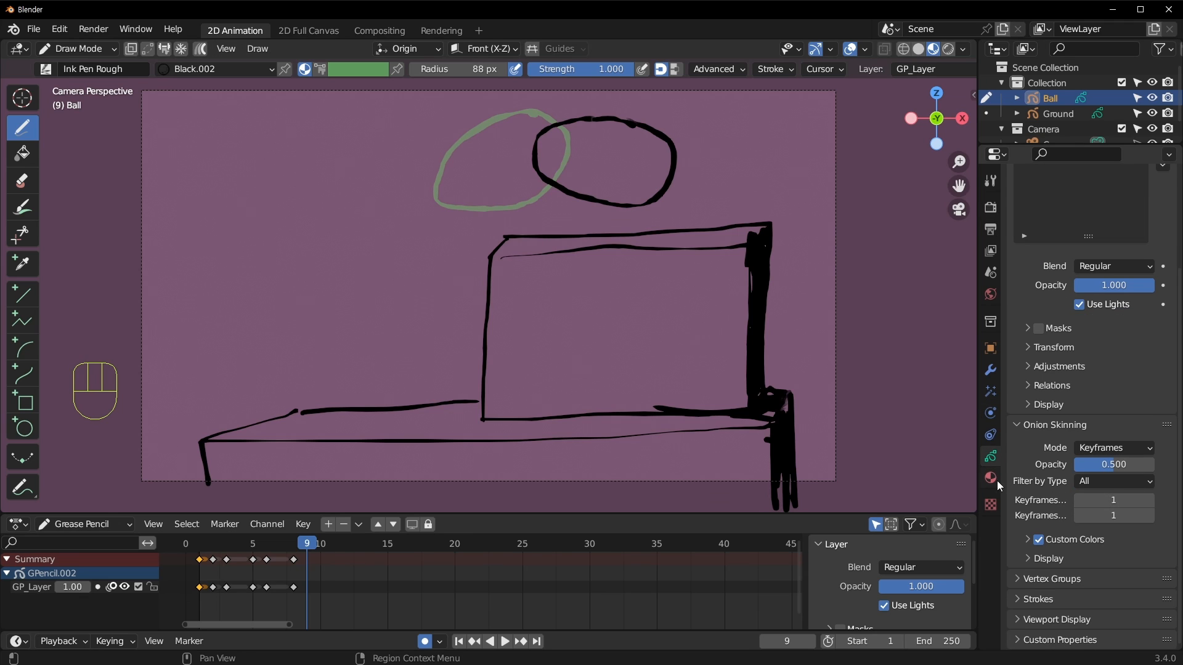
left_click_drag(979, 476, 935, 474)
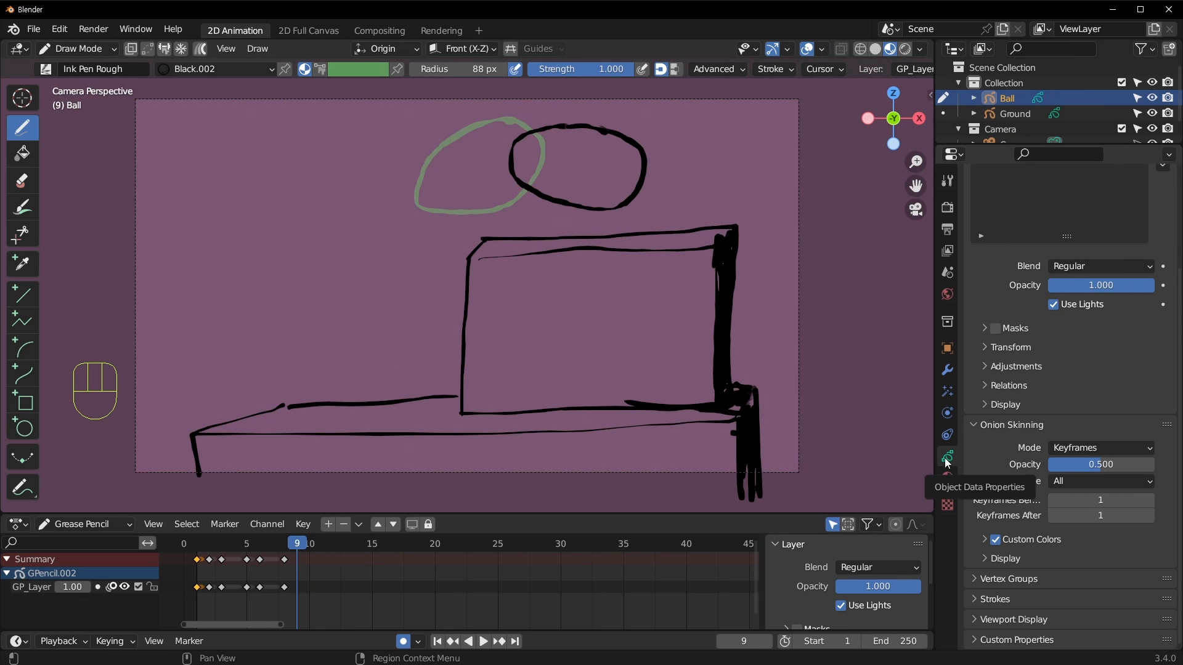
scroll(1024, 453, "up", 2)
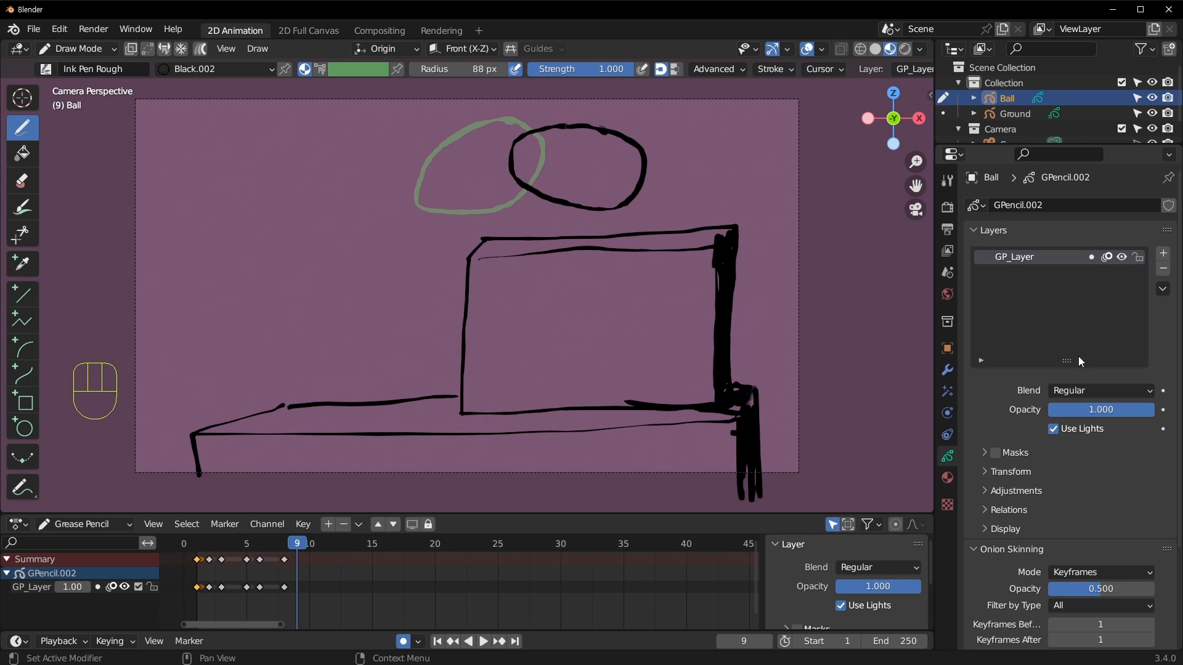
scroll(1027, 377, "down", 2)
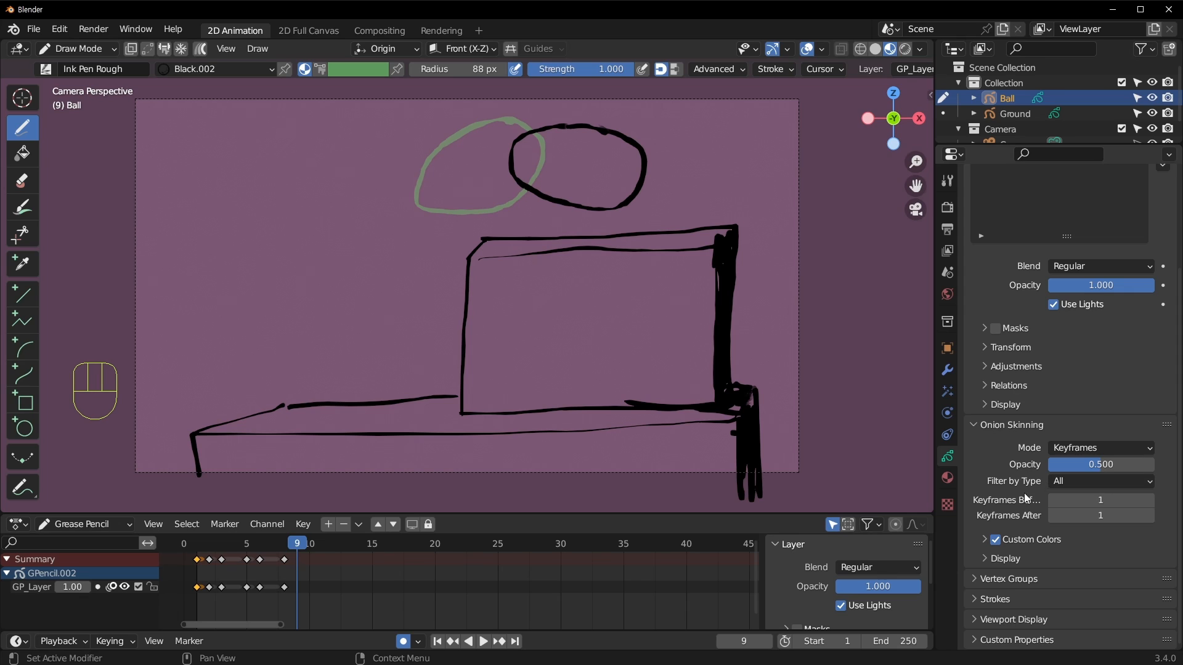
Try larger Keyframes Before values up to 5 for the Ball's onion skinning and settle on 3.
left_click(1150, 501)
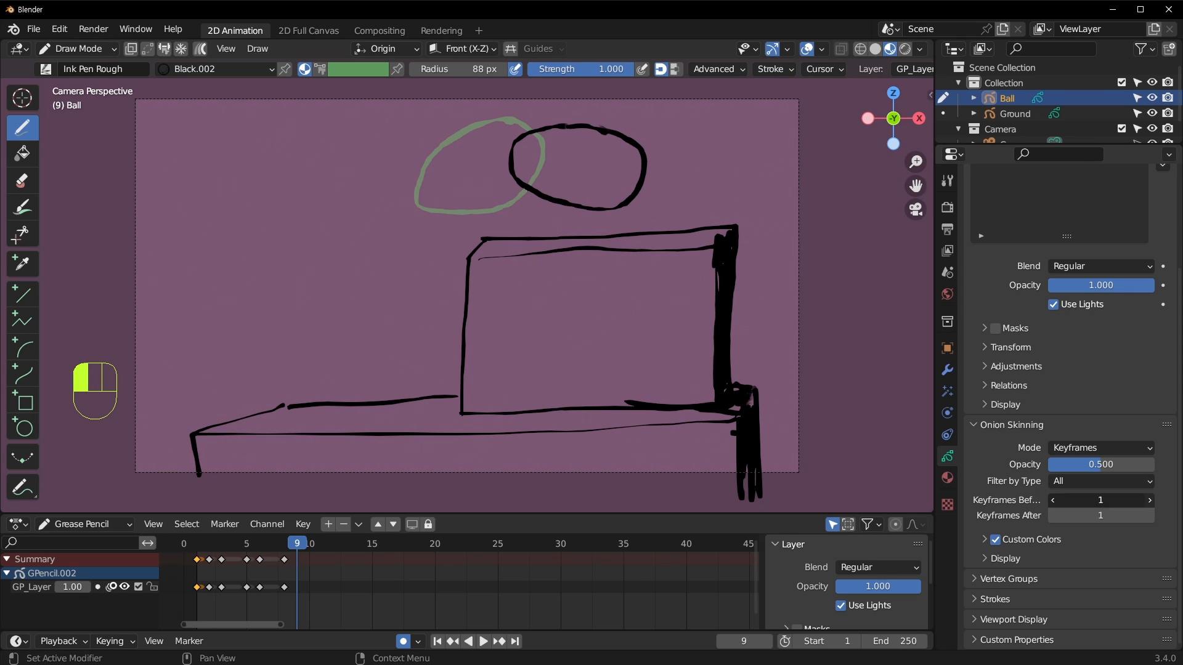
left_click(1150, 500)
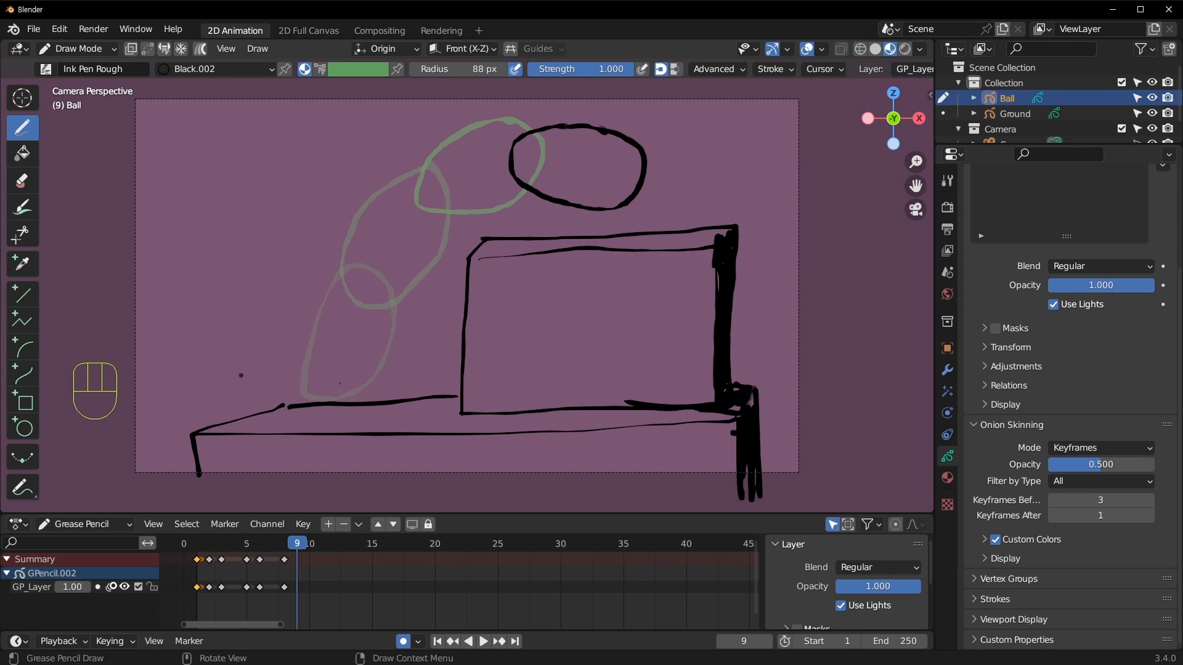
left_click(1150, 501)
left_click(1151, 501)
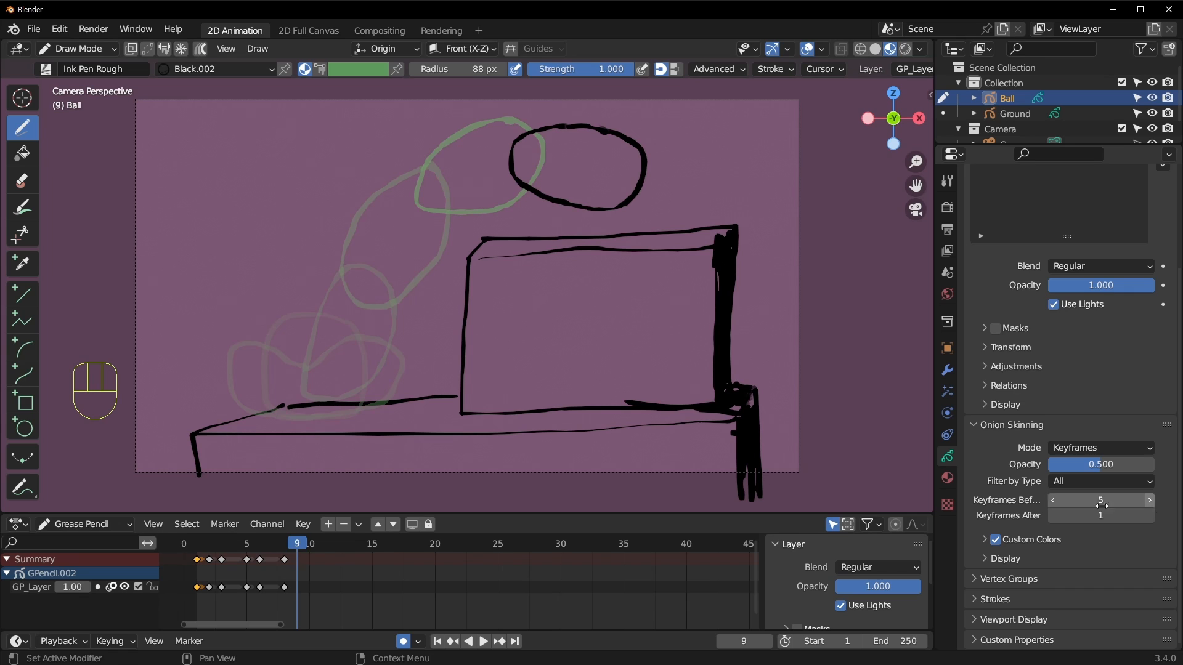
left_click(1055, 500)
left_click(1055, 501)
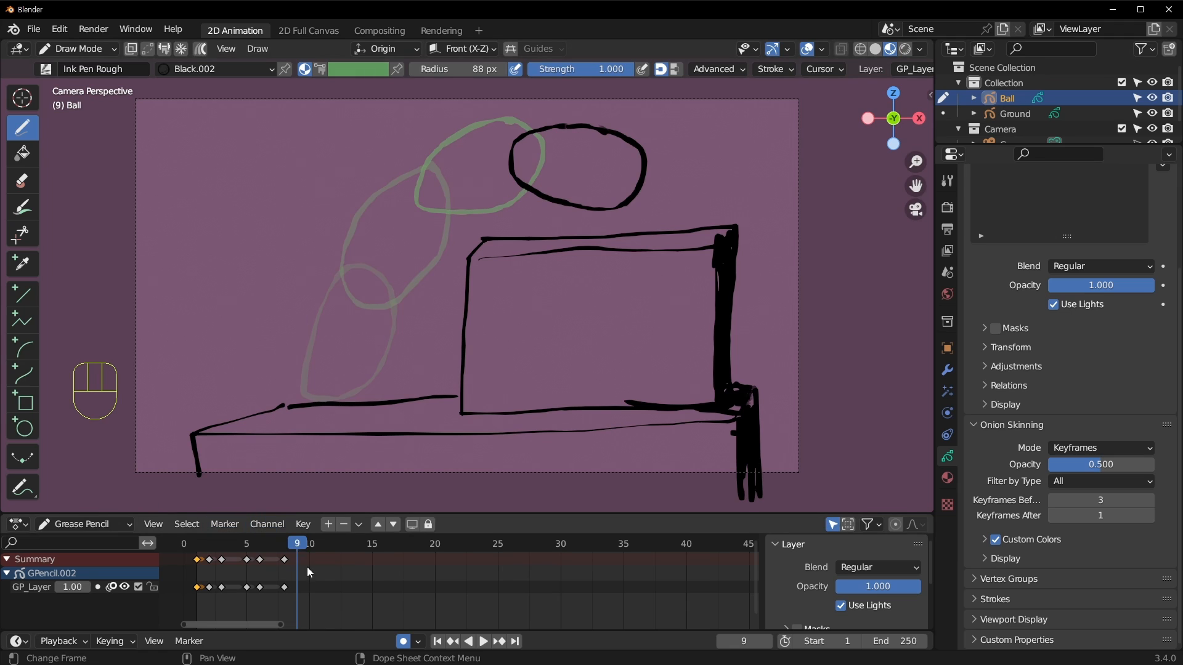
Draw the ball's squashed landing shape on top of the block at frame 9 and move its keyframe to frame 11.
mouse_move(296, 550)
left_mouse_down()
mouse_move(228, 550)
mouse_move(310, 546)
mouse_move(297, 546)
left_mouse_up()
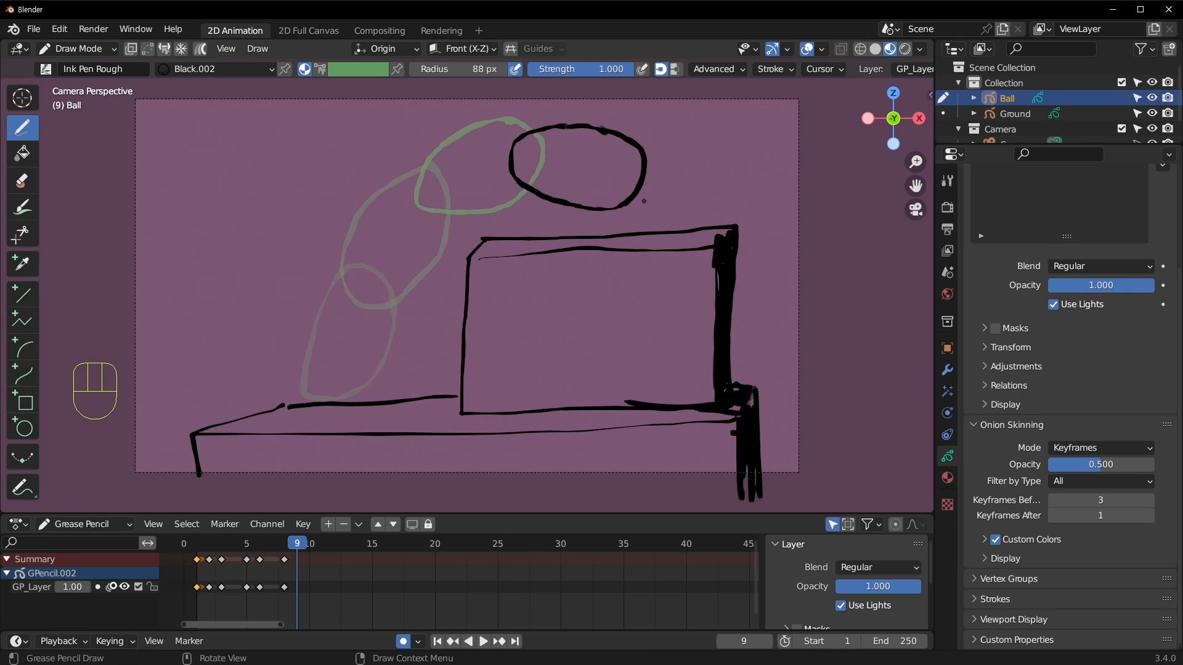
mouse_move(600, 197)
left_mouse_down()
mouse_move(585, 227)
mouse_move(690, 232)
mouse_move(732, 171)
mouse_move(707, 137)
mouse_move(665, 154)
mouse_move(641, 184)
mouse_move(588, 198)
left_mouse_up()
mouse_move(307, 545)
left_mouse_down()
mouse_move(326, 545)
mouse_move(284, 548)
mouse_move(330, 548)
mouse_move(284, 549)
mouse_move(297, 550)
left_mouse_up()
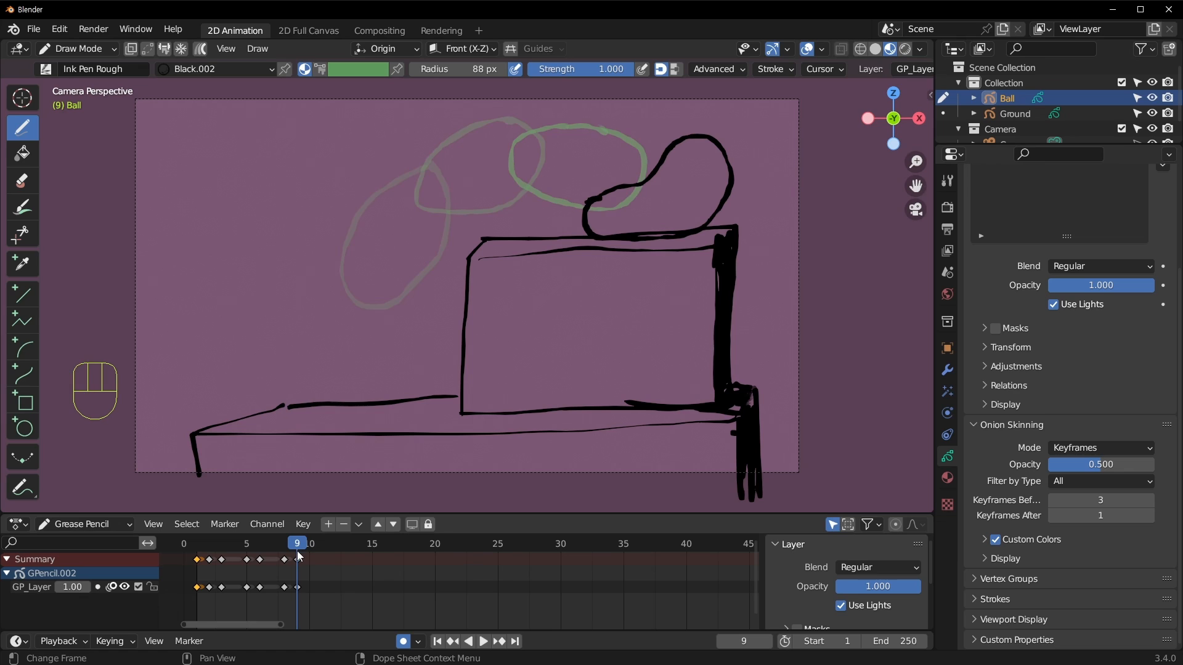
left_click(297, 557)
key("g")
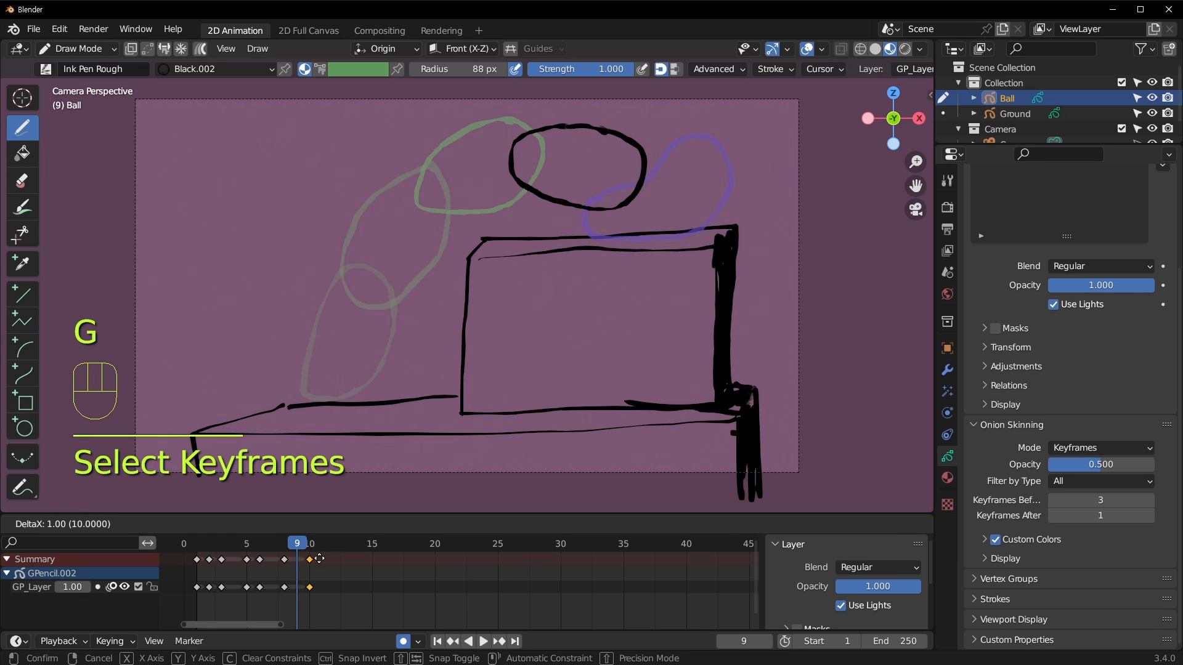
left_click(332, 558)
At frame 10, draw the in-between ball as a tilted oval touching down on the block's far end.
mouse_move(302, 543)
left_mouse_down()
mouse_move(279, 542)
mouse_move(309, 545)
left_mouse_up()
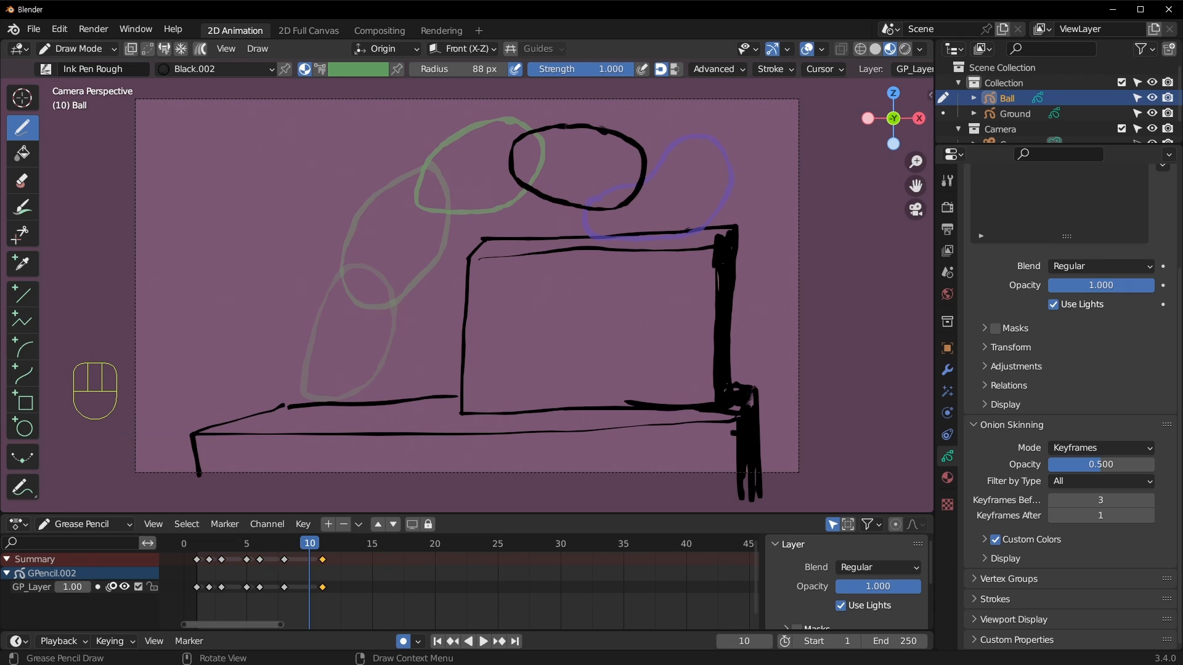
left_click_drag(698, 229, 687, 205)
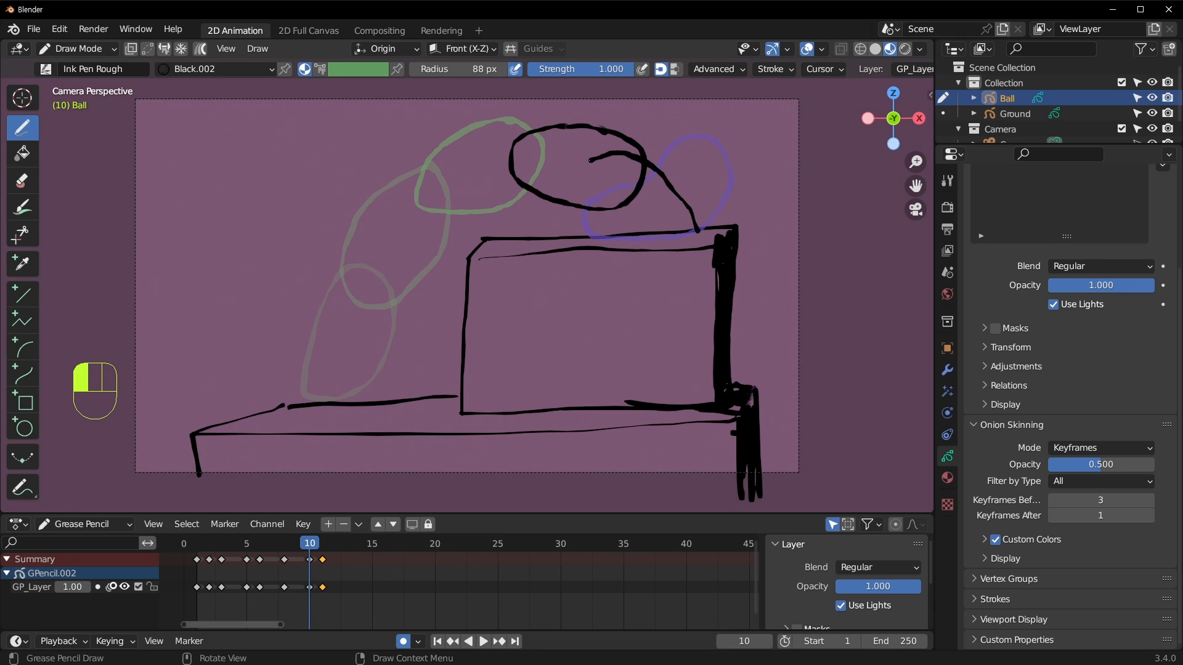
left_click_drag(584, 198, 625, 233)
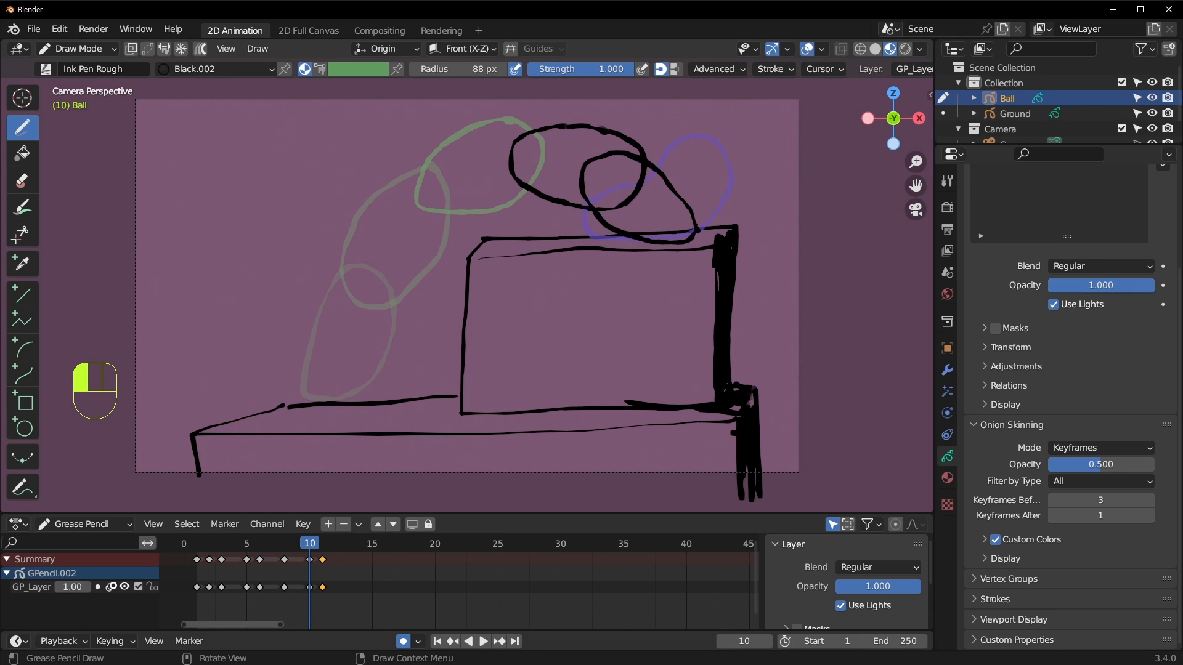
left_click_drag(698, 229, 698, 233)
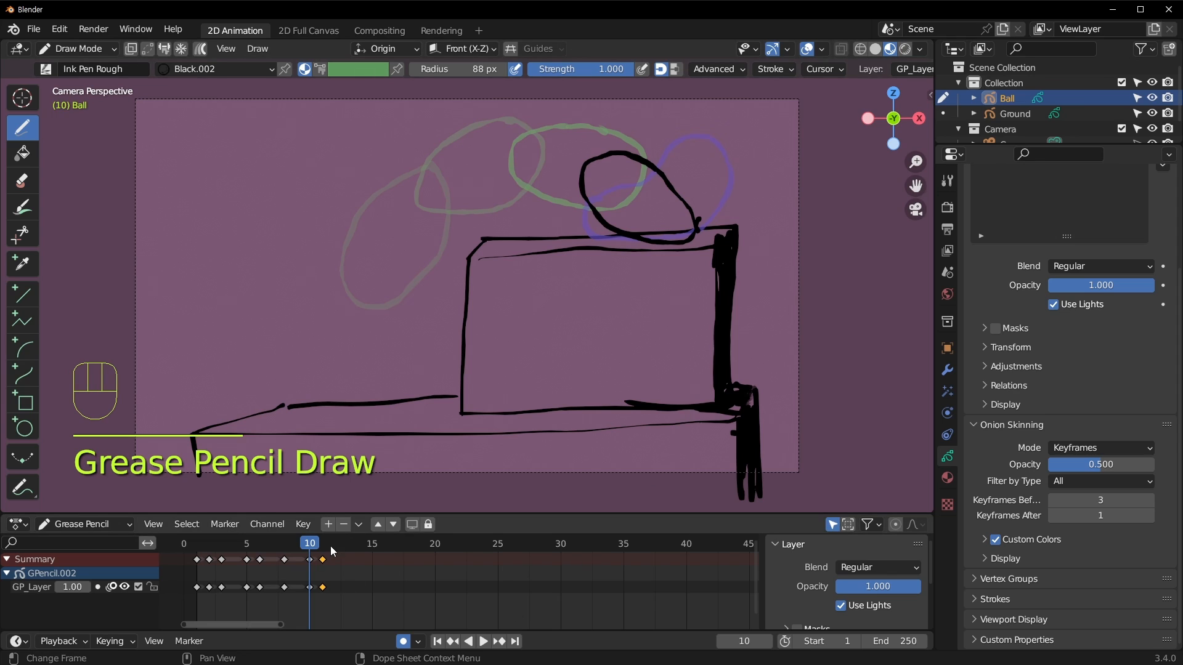
Move the touchdown keyframe to frame 9 and the squashed landing keyframe to frame 10, and advance to frame 11.
left_click_drag(306, 548, 322, 568)
left_click(312, 562)
key("g")
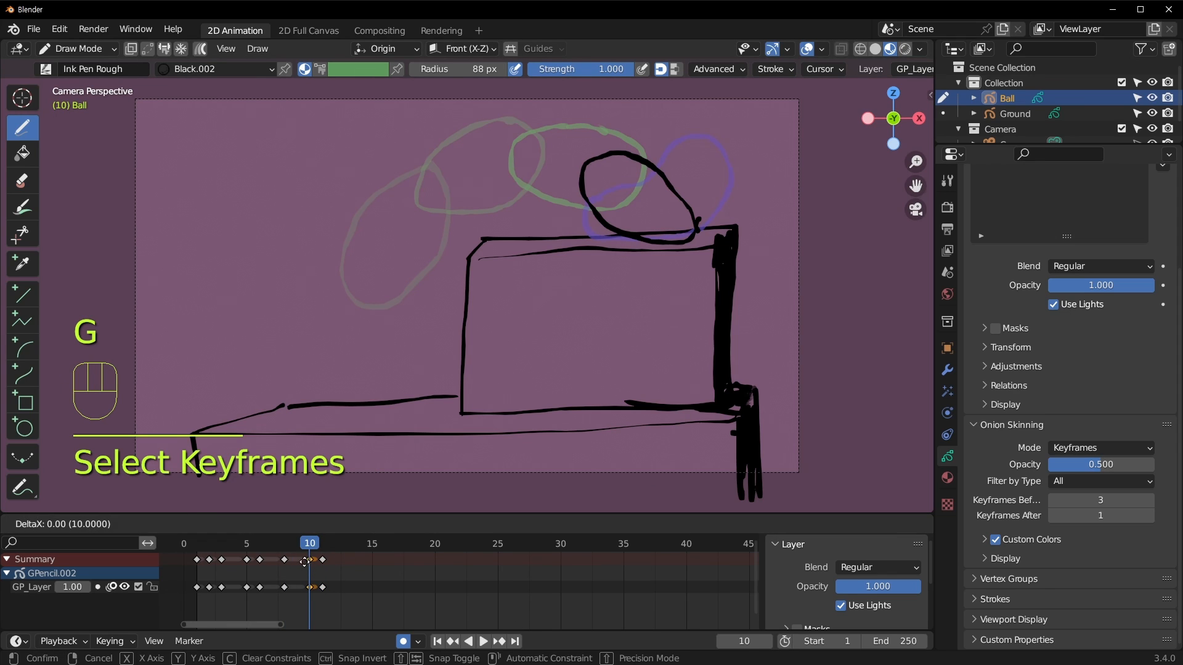
left_click(300, 562)
left_click(322, 559)
key("g")
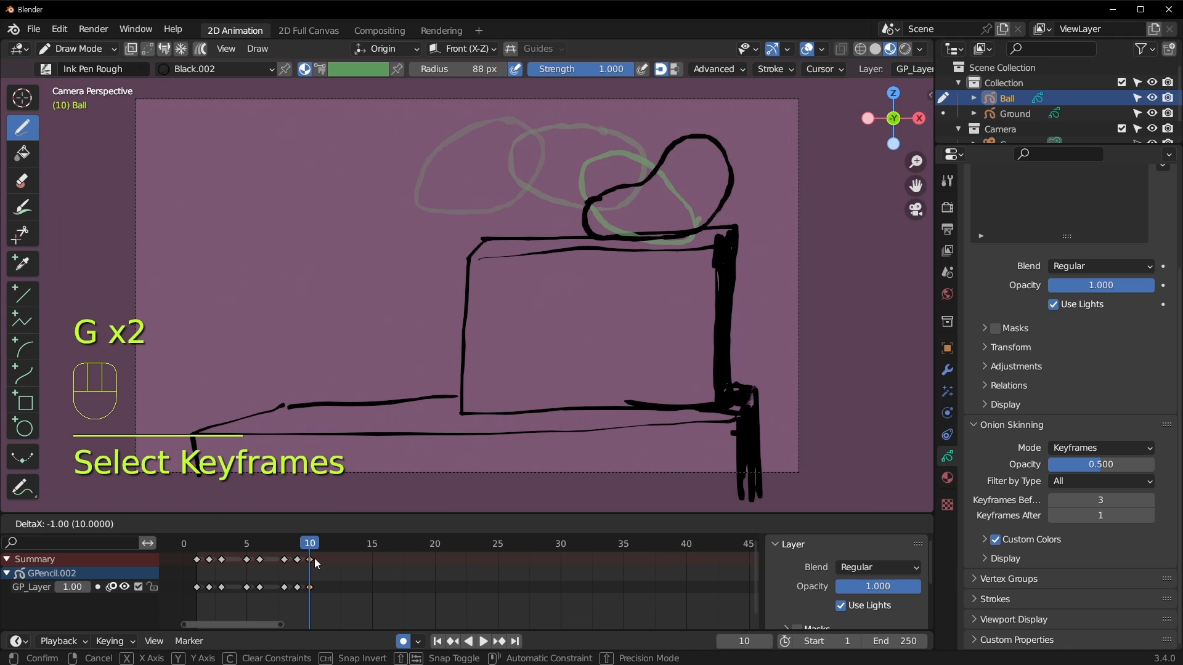
left_click(303, 546)
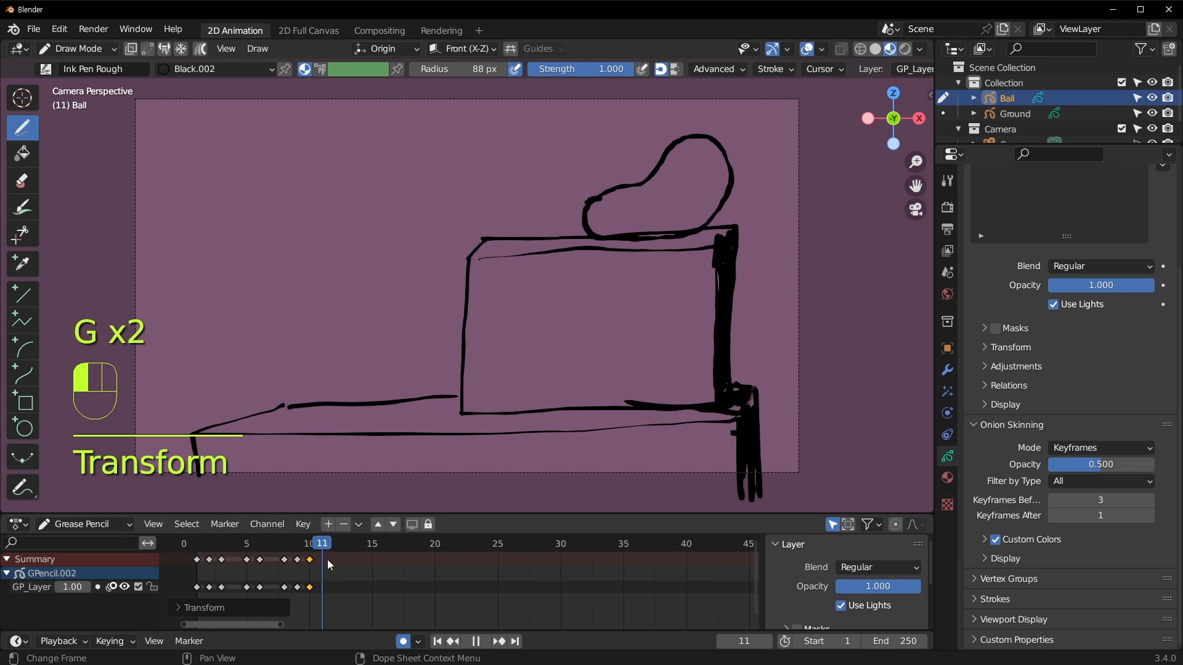
Draw the ball in its round shape resting on top of the block at frame 11.
key("space")
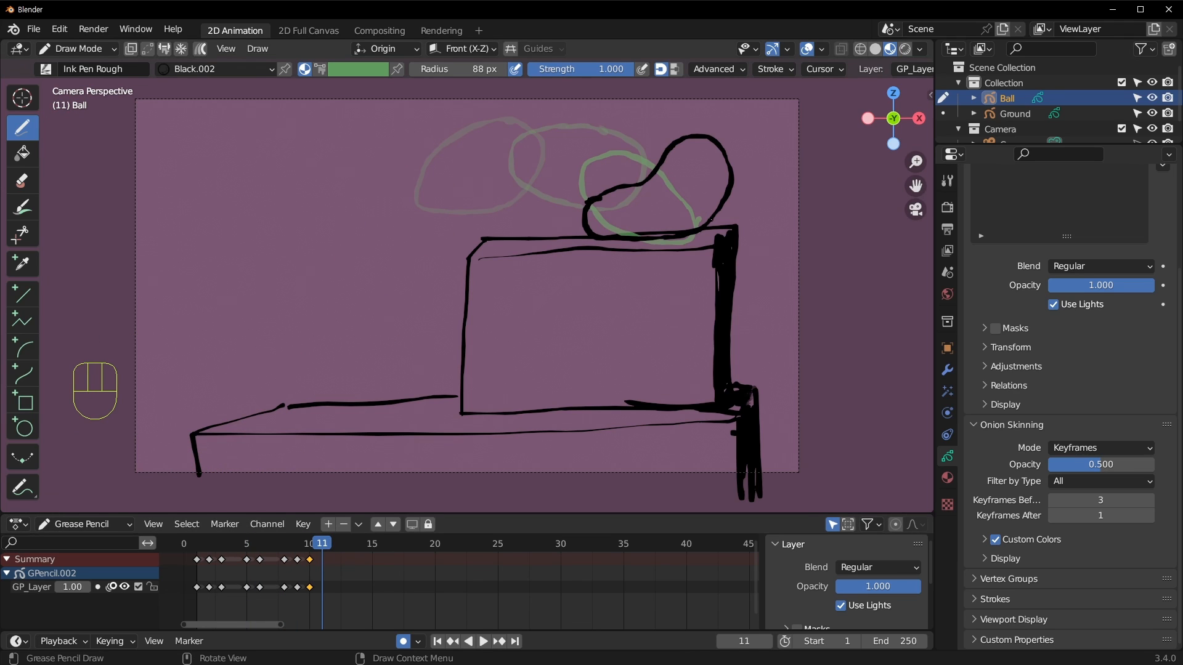
mouse_move(709, 223)
left_mouse_down()
mouse_move(702, 164)
mouse_move(635, 128)
mouse_move(580, 167)
left_mouse_up()
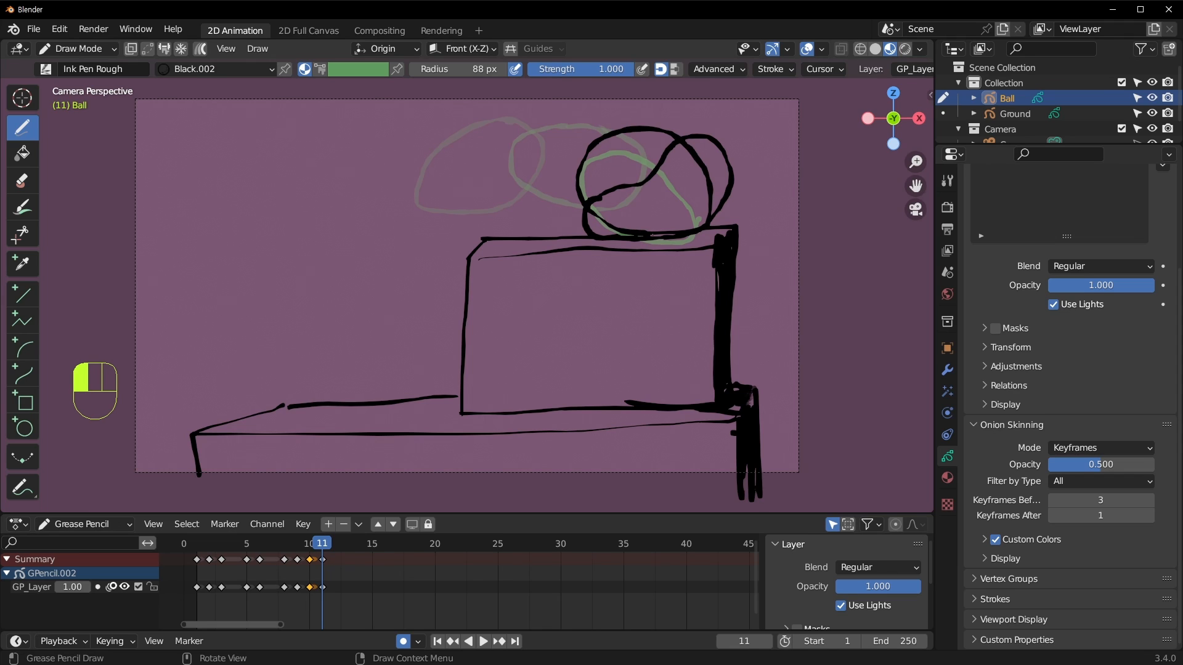
left_click_drag(695, 232, 721, 225)
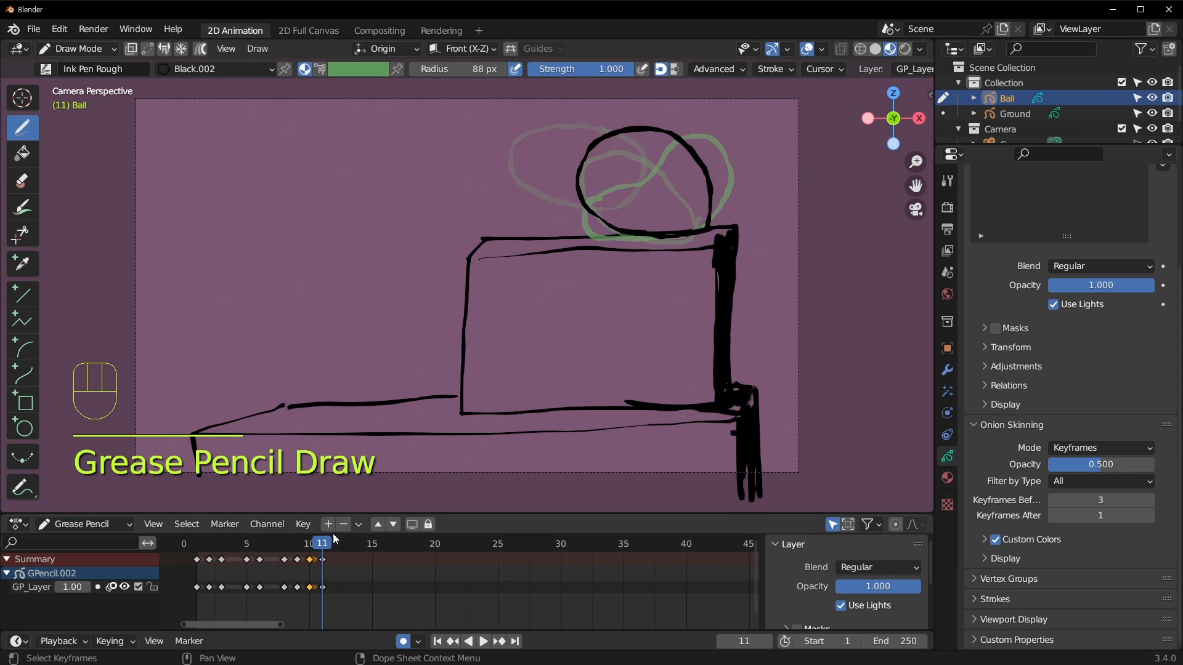
Close the gaps between the Ball keyframes so the drawings sit on consecutive frames 1 to 9.
middle_click_drag(365, 600, 702, 576, "ctrl")
middle_click_drag(403, 601, 456, 594)
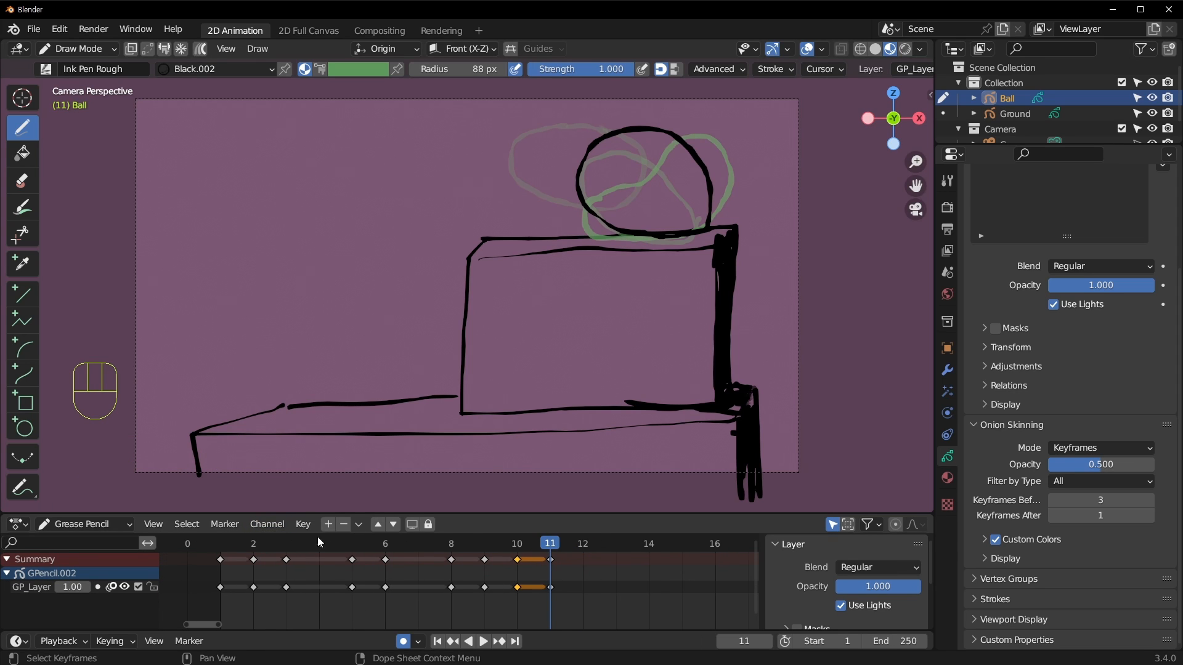
mouse_move(340, 554)
left_mouse_down()
mouse_move(574, 610)
mouse_move(357, 545)
left_mouse_up()
key("g")
left_click(562, 606)
key("g")
left_click(388, 567)
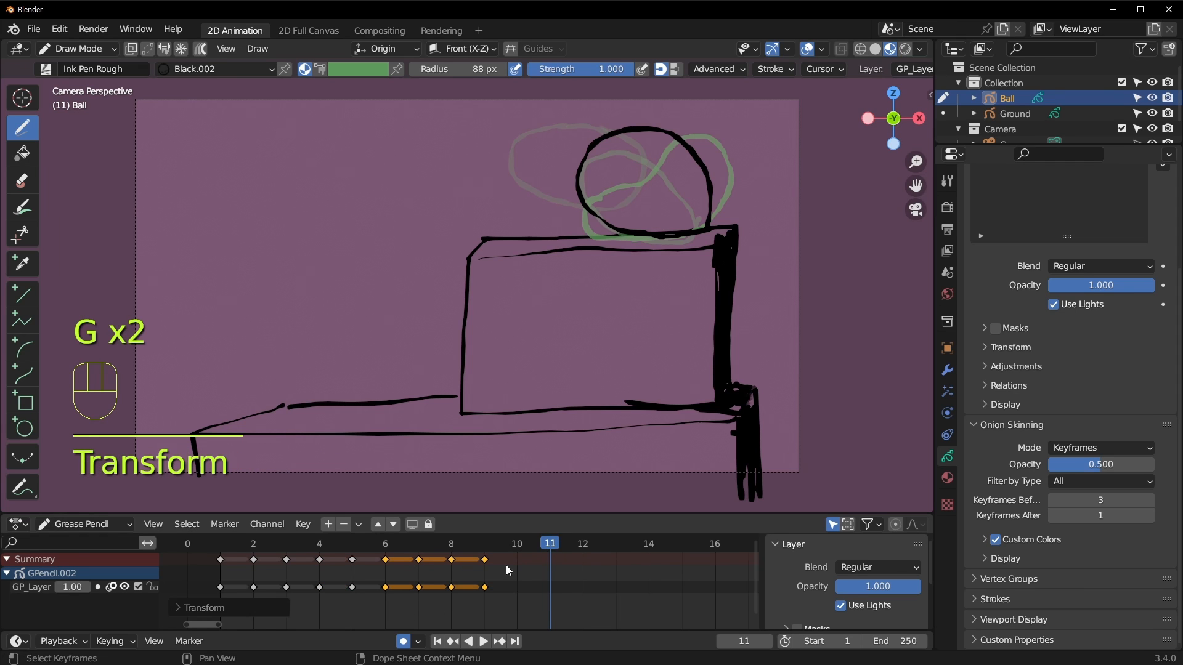
Play and scrub the ball animation from frame 1 to check the timing of the jump.
left_click_drag(504, 542, 220, 543)
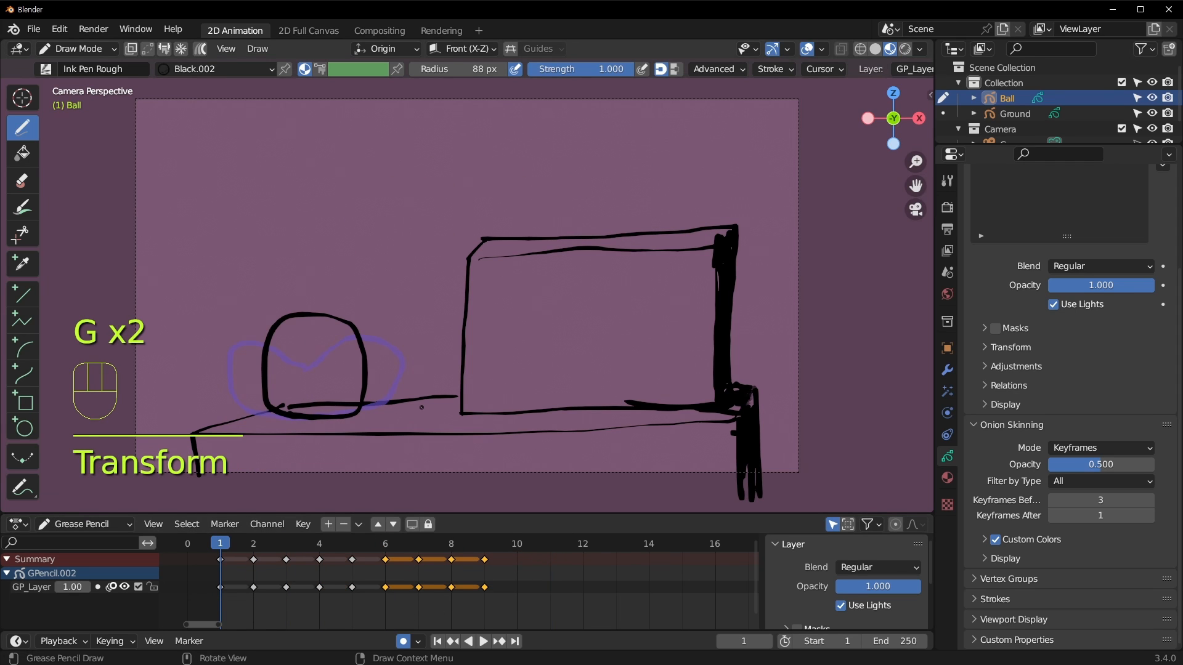
key("space")
key("space")
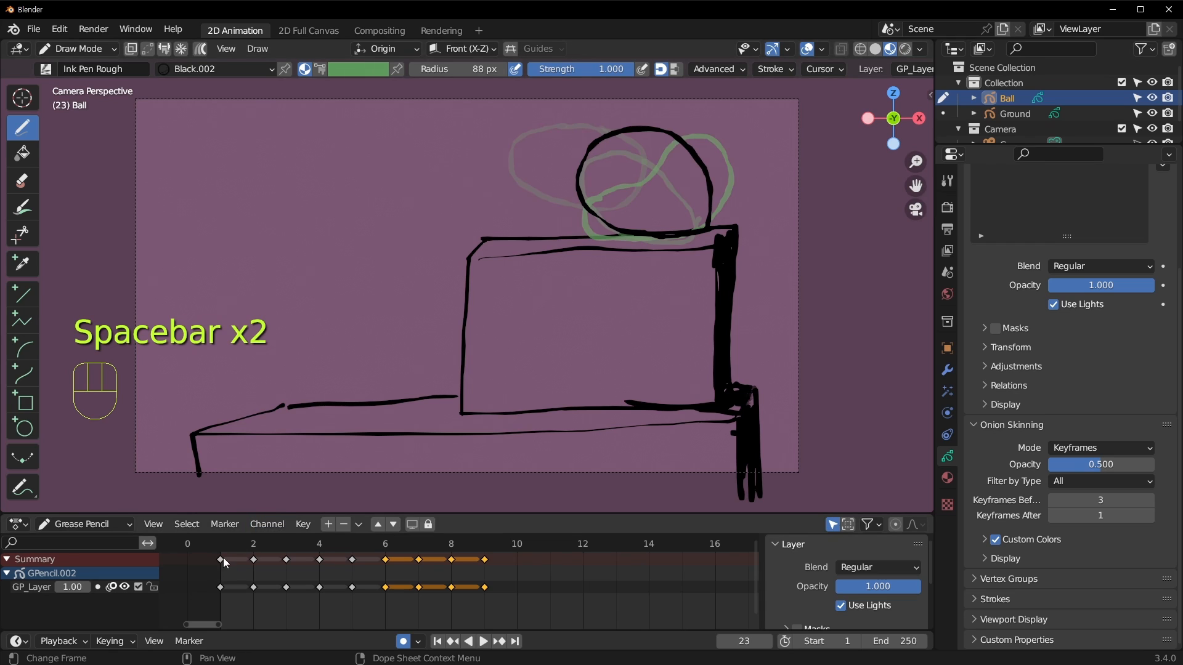
left_click(222, 557)
key("space")
key("space")
mouse_move(222, 548)
left_mouse_down()
mouse_move(512, 559)
mouse_move(401, 552)
mouse_move(473, 553)
left_mouse_up()
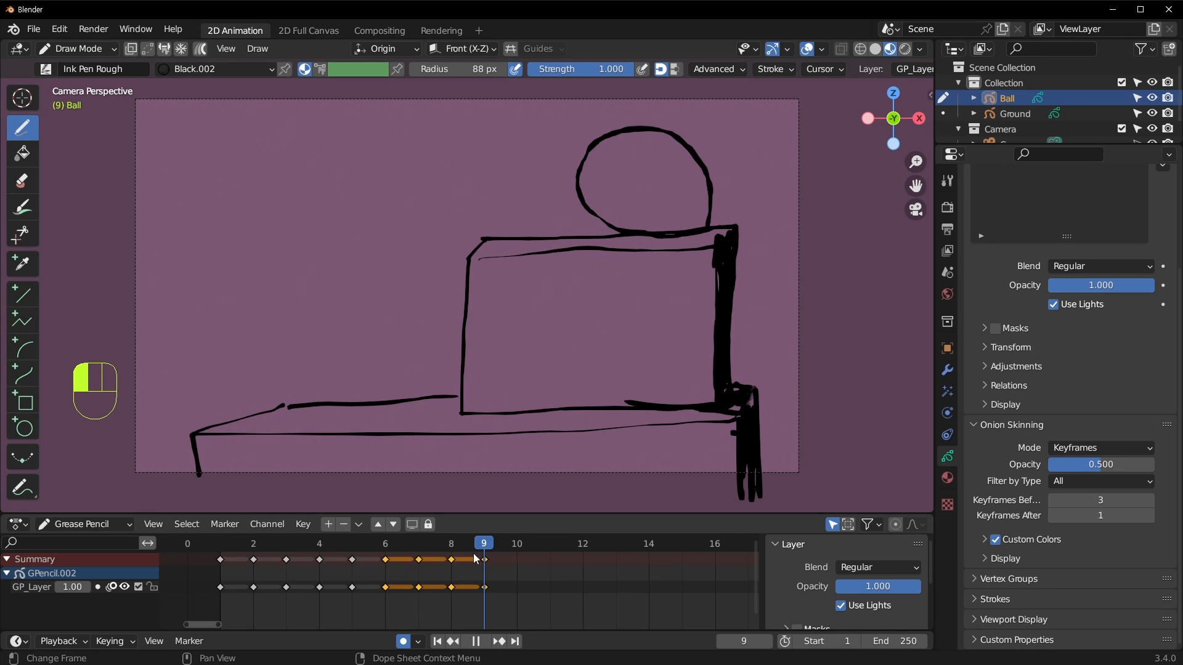
key("space")
key("space")
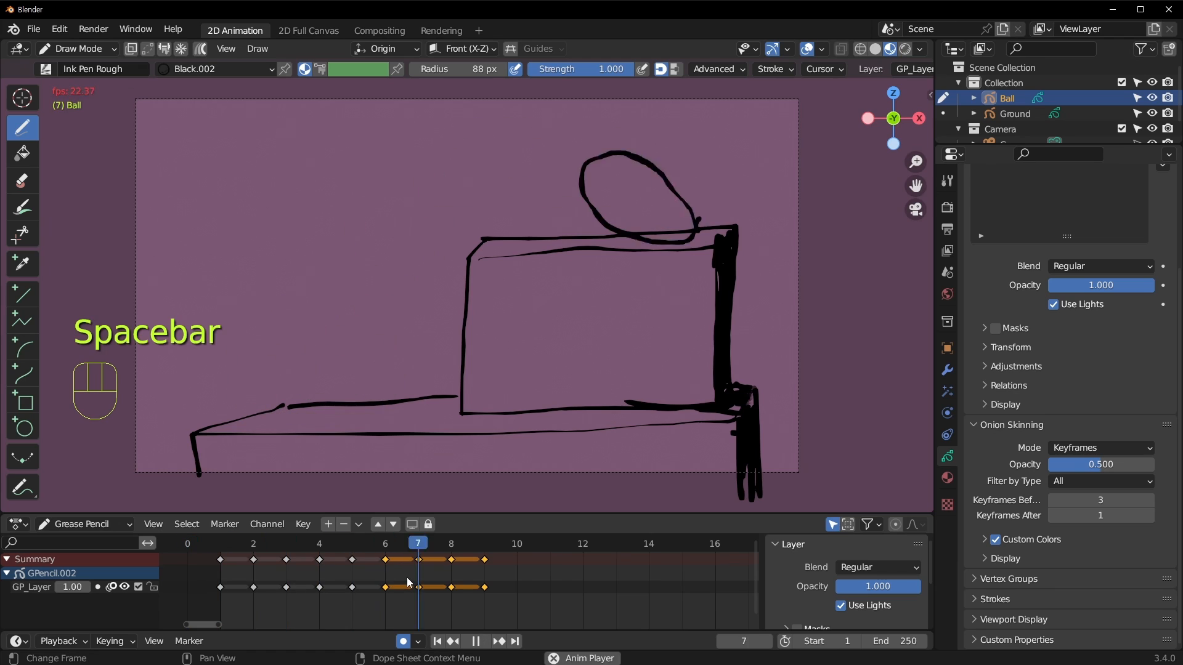
mouse_move(324, 558)
left_mouse_down()
mouse_move(191, 546)
mouse_move(374, 545)
mouse_move(197, 553)
mouse_move(319, 555)
left_mouse_up()
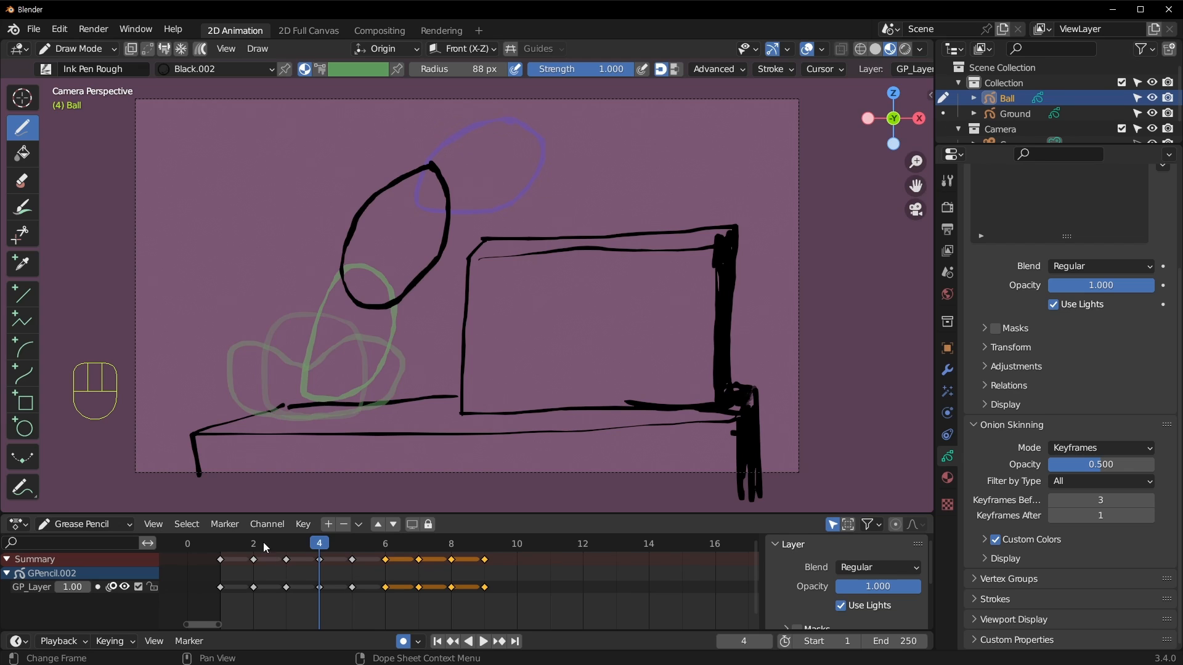
Shift the Ball keyframes along the timeline so the second, third and fourth drawings sit on frames 3, 5 and 7.
left_click_drag(221, 544, 645, 635)
key("g")
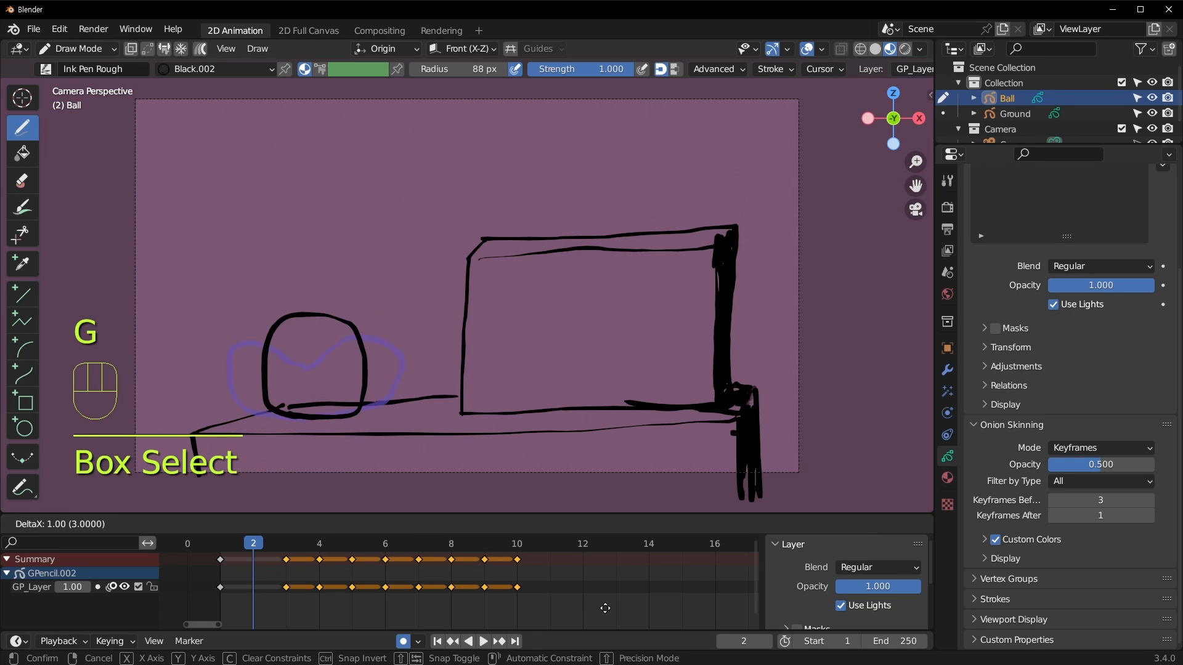
left_click(608, 608)
left_click_drag(257, 544, 597, 633)
key("space")
key("space")
key("g")
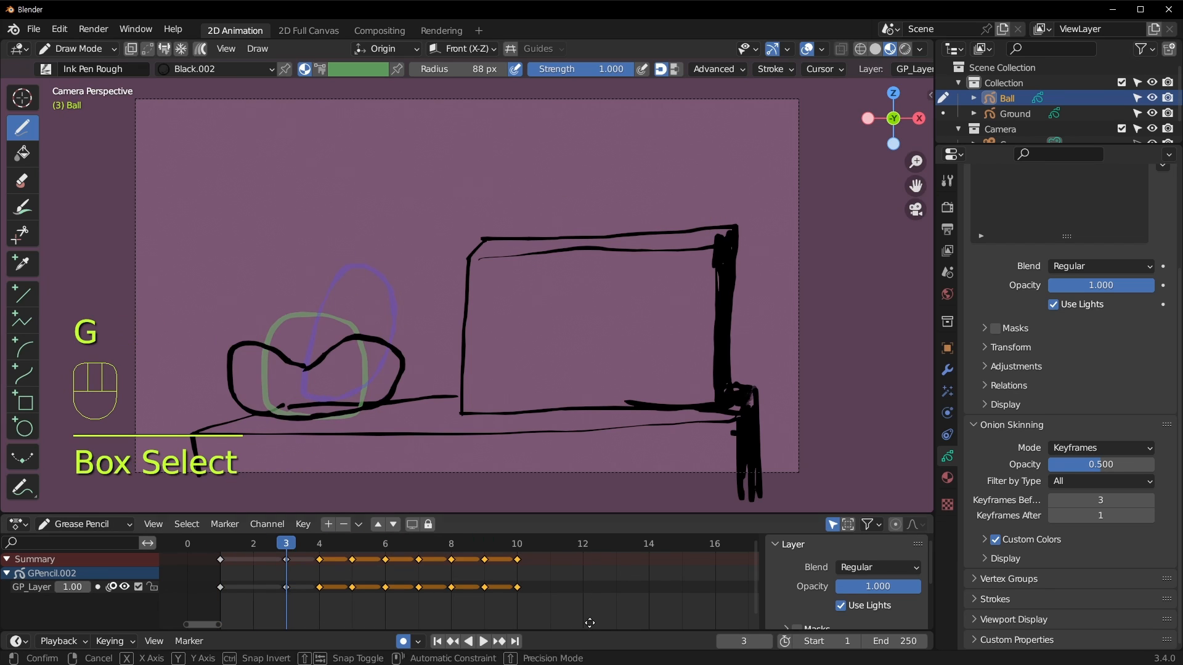
left_click(620, 622)
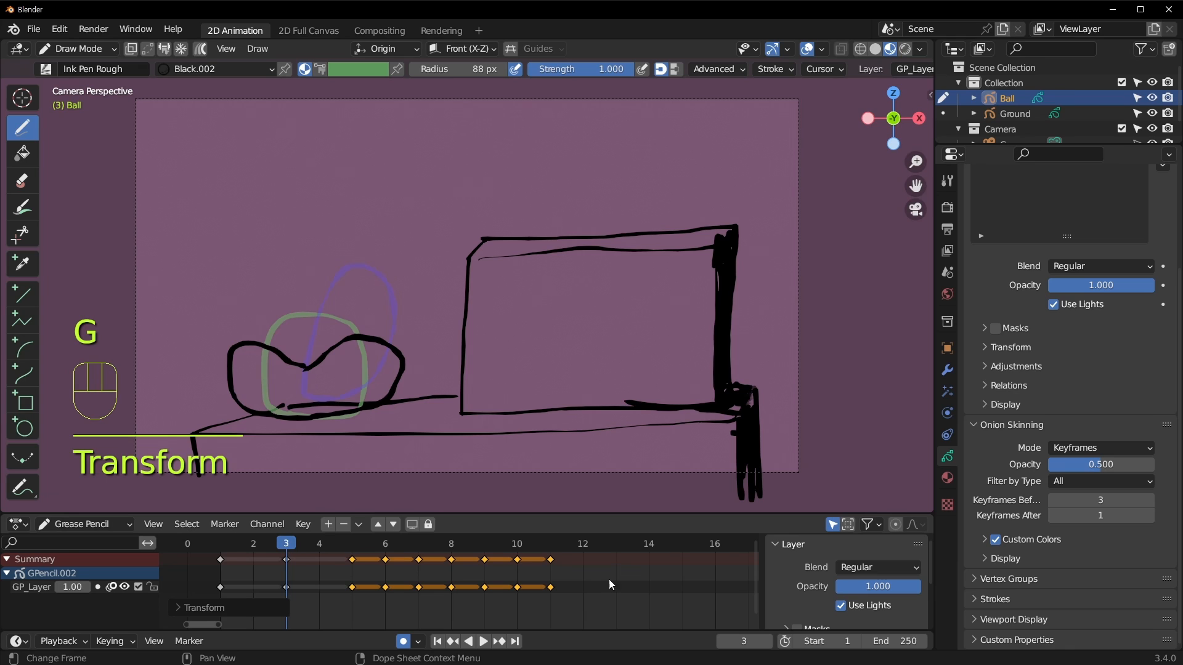
left_click_drag(369, 550, 610, 621)
key("g")
left_click(625, 604)
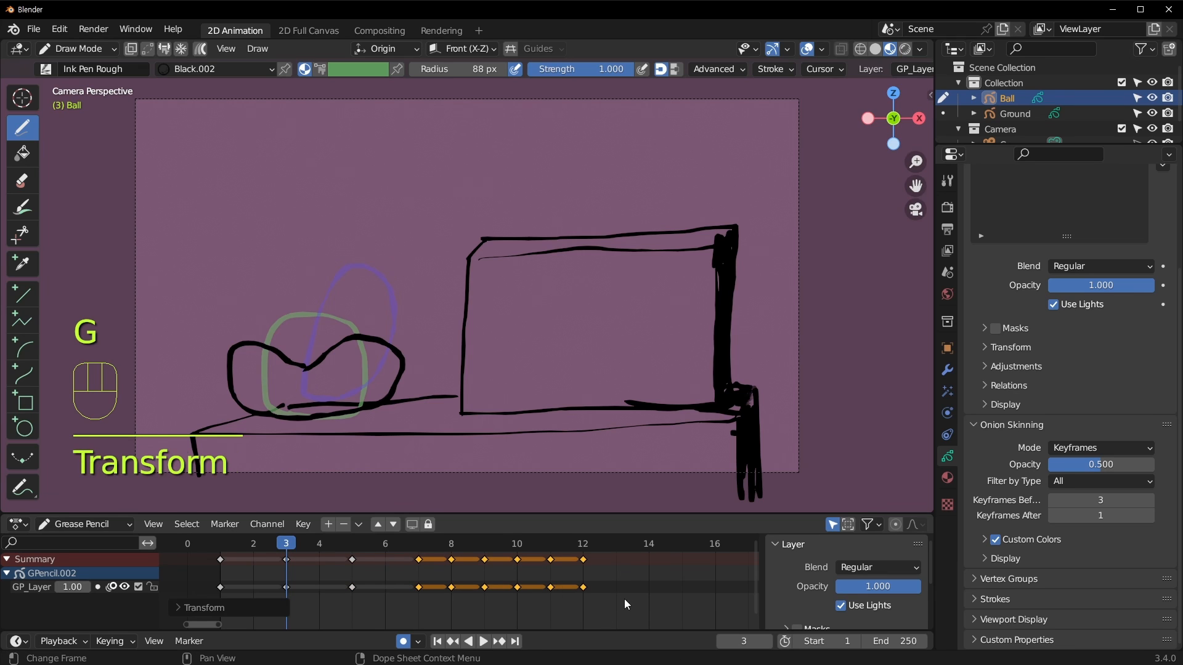
Spread the last four Ball keyframes onto frames 10, 12, 14 and 15, playing the animation to judge the spacing.
left_click_drag(290, 544, 582, 545)
key("space")
key("space")
key("g")
left_click(705, 607)
key("g")
left_click(487, 543)
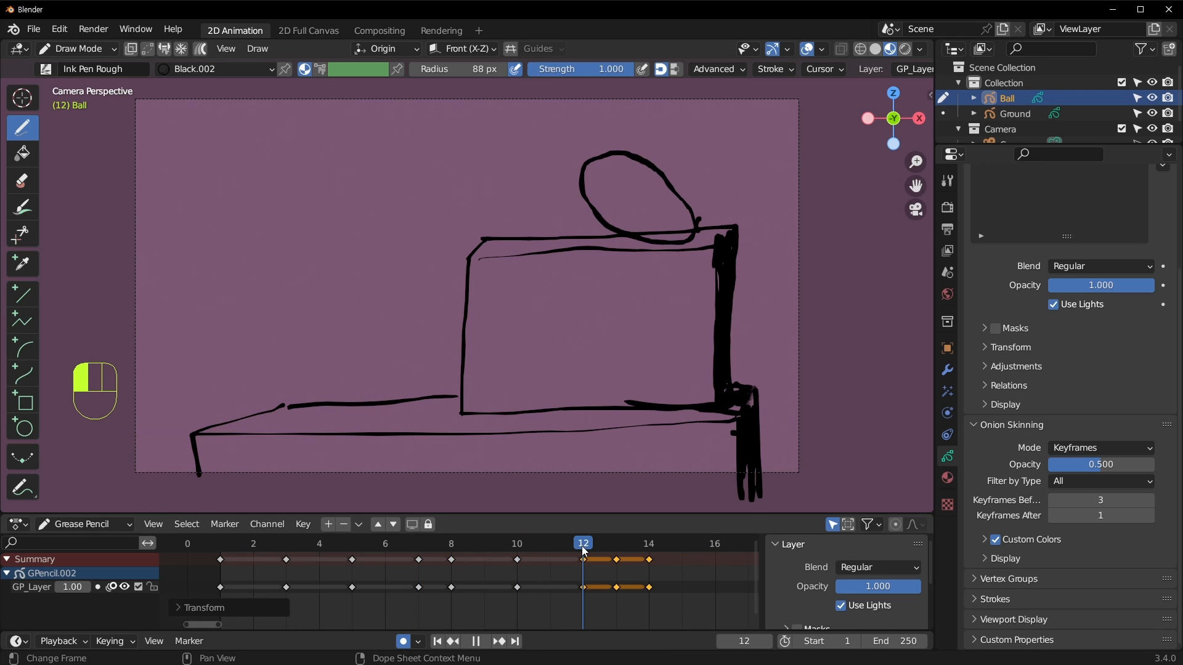
left_click_drag(708, 611, 186, 543)
key("g")
left_click(652, 561)
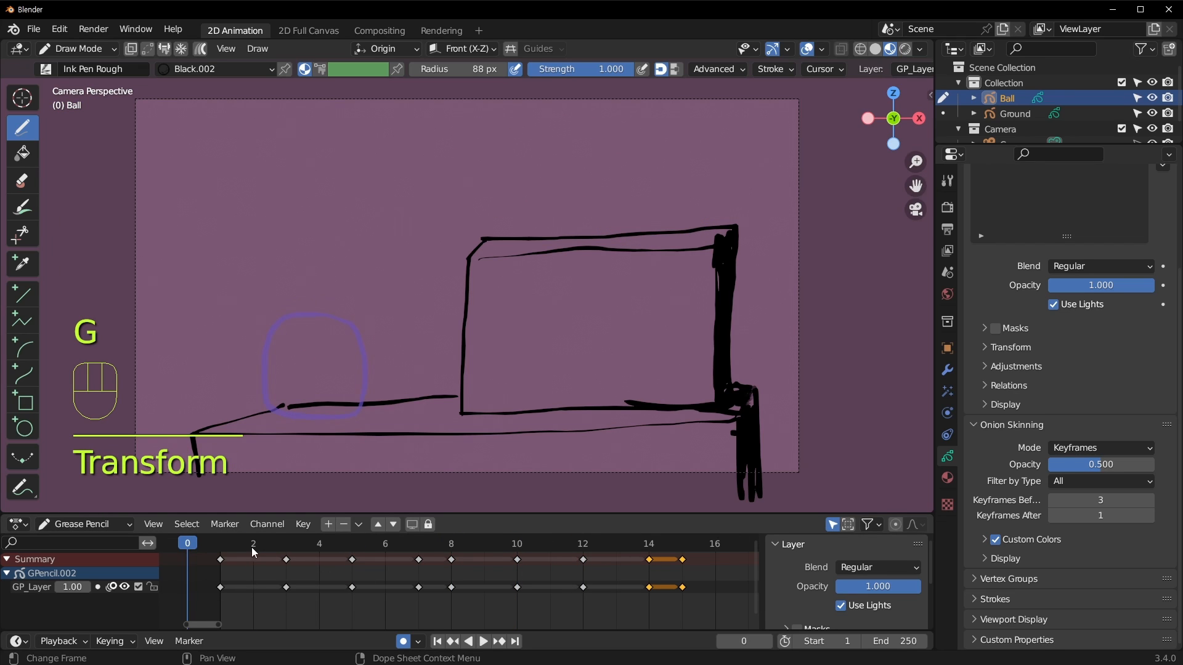
Play the jump from frame 1 to check its timing, and move the last Ball keyframe to frame 16.
left_click(221, 545)
middle_click_drag(646, 595, 637, 615, "ctrl")
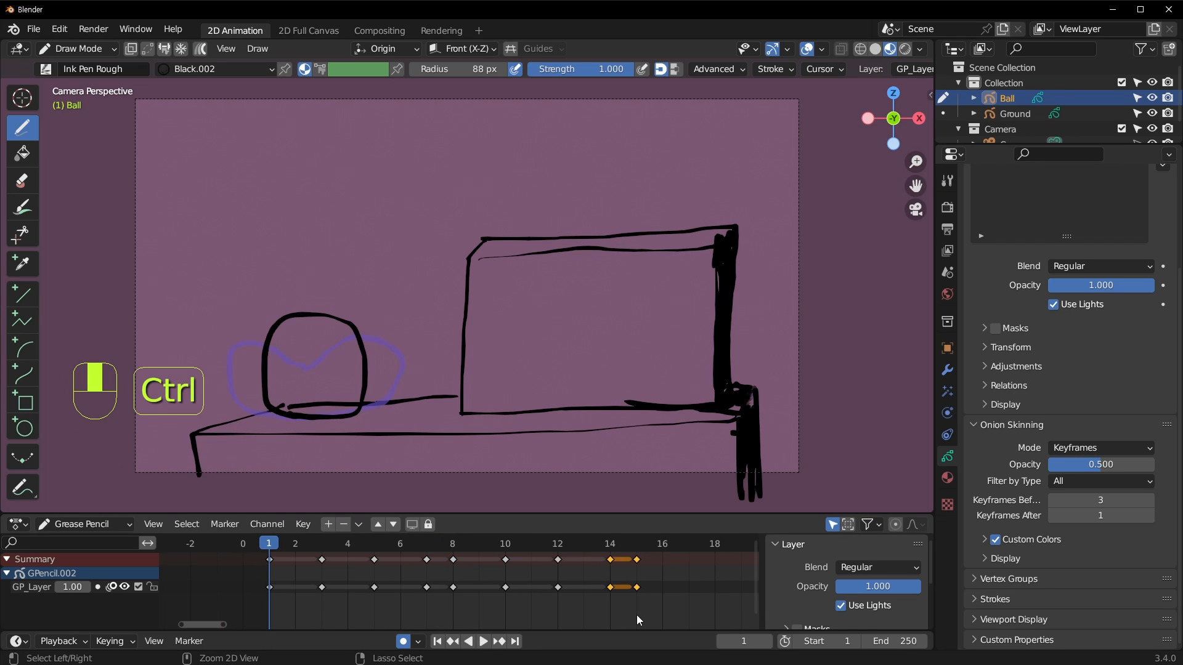
key("space")
key("space")
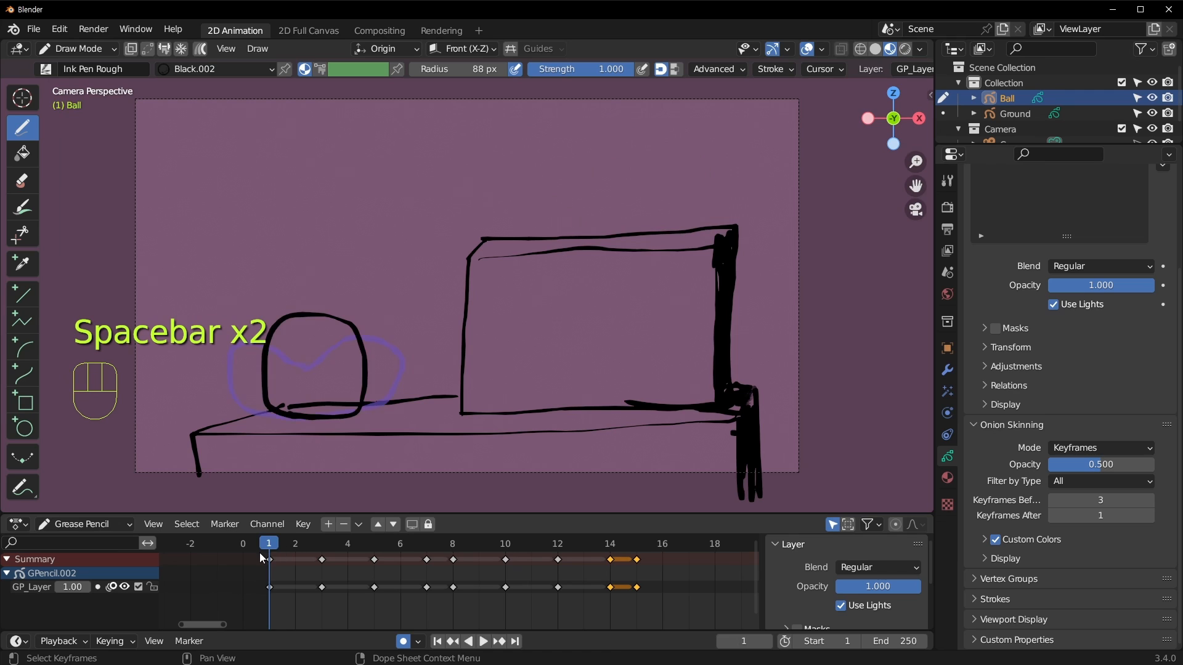
key("space")
key("space")
left_click(273, 545)
key("space")
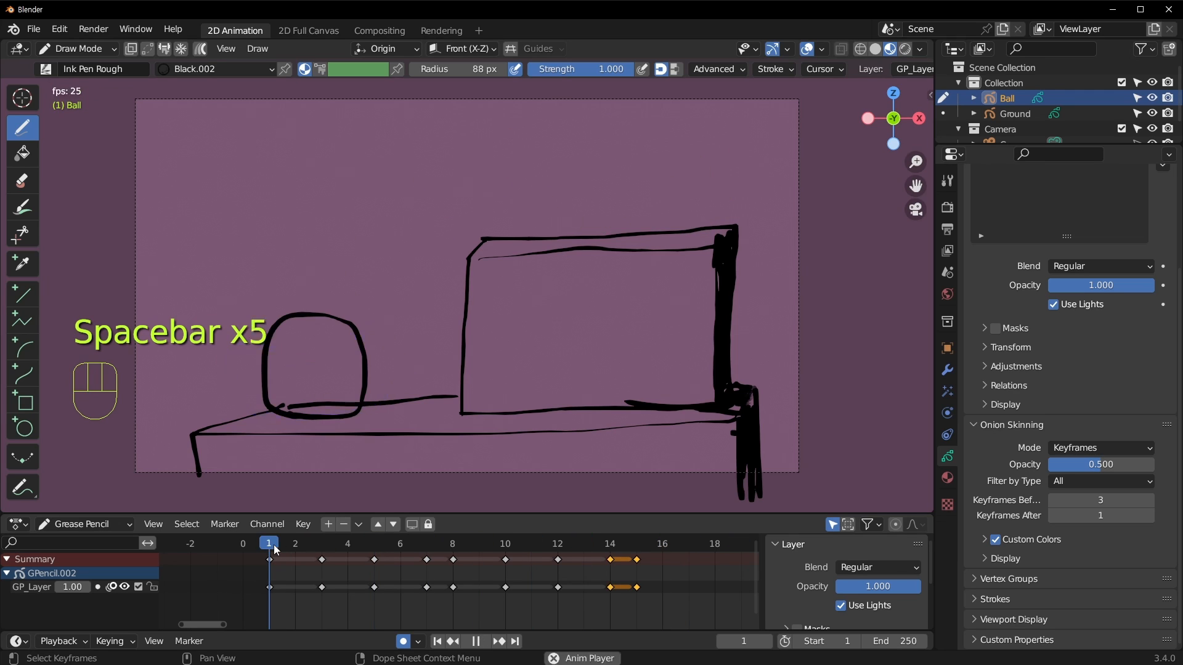
mouse_move(315, 543)
left_mouse_down()
mouse_move(277, 549)
mouse_move(310, 549)
mouse_move(316, 537)
left_mouse_up()
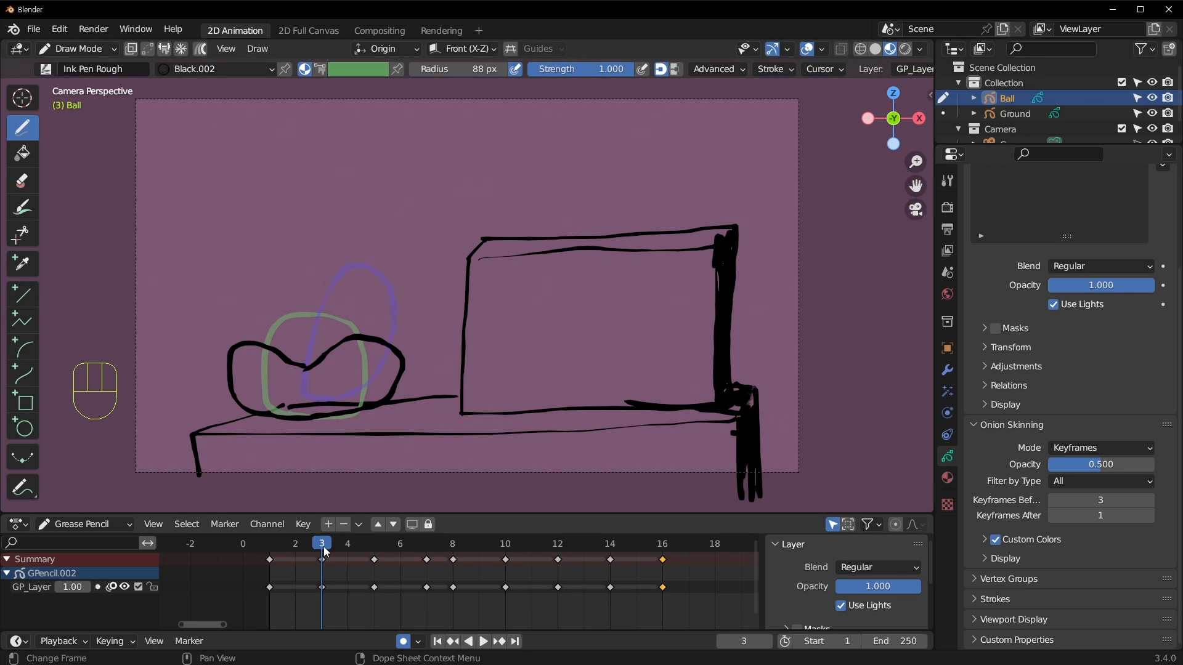
Draw a flattened, oval ball at frame 2 as an inbetween of the round and squashed drawings.
left_click_drag(323, 543, 287, 552)
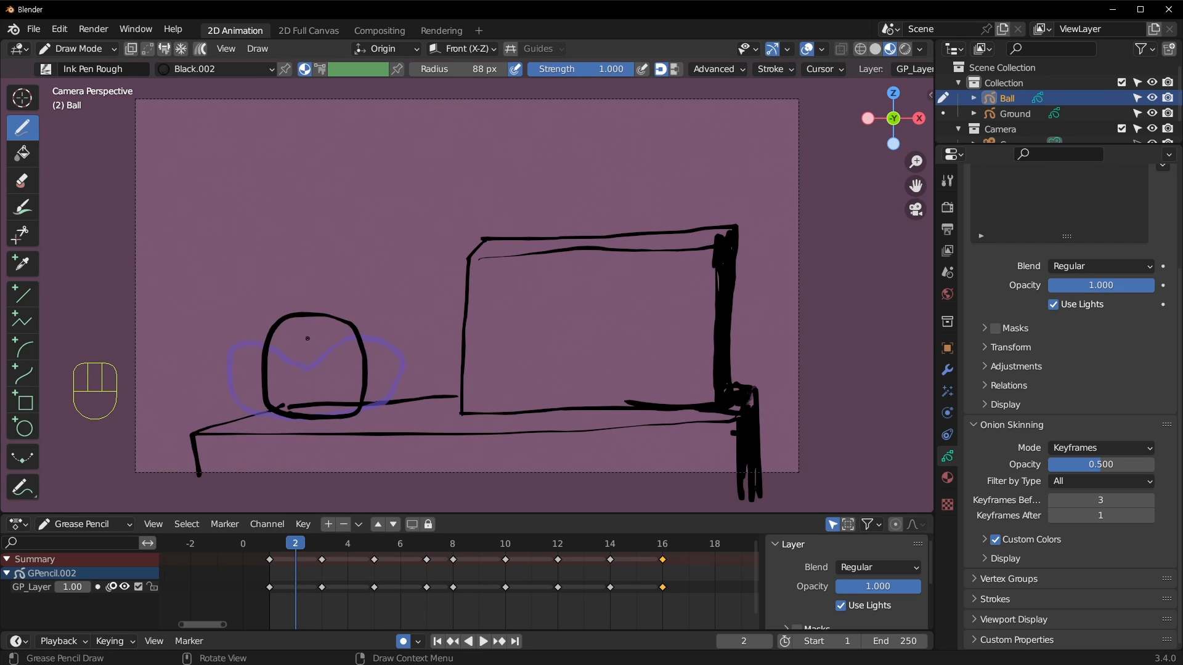
mouse_move(308, 339)
left_mouse_down()
mouse_move(232, 367)
mouse_move(256, 406)
mouse_move(348, 424)
mouse_move(395, 394)
mouse_move(338, 340)
mouse_move(313, 338)
mouse_move(238, 336)
mouse_move(225, 384)
mouse_move(286, 409)
mouse_move(351, 414)
mouse_move(379, 394)
mouse_move(348, 339)
mouse_move(315, 337)
left_mouse_up()
key("ctrl+z")
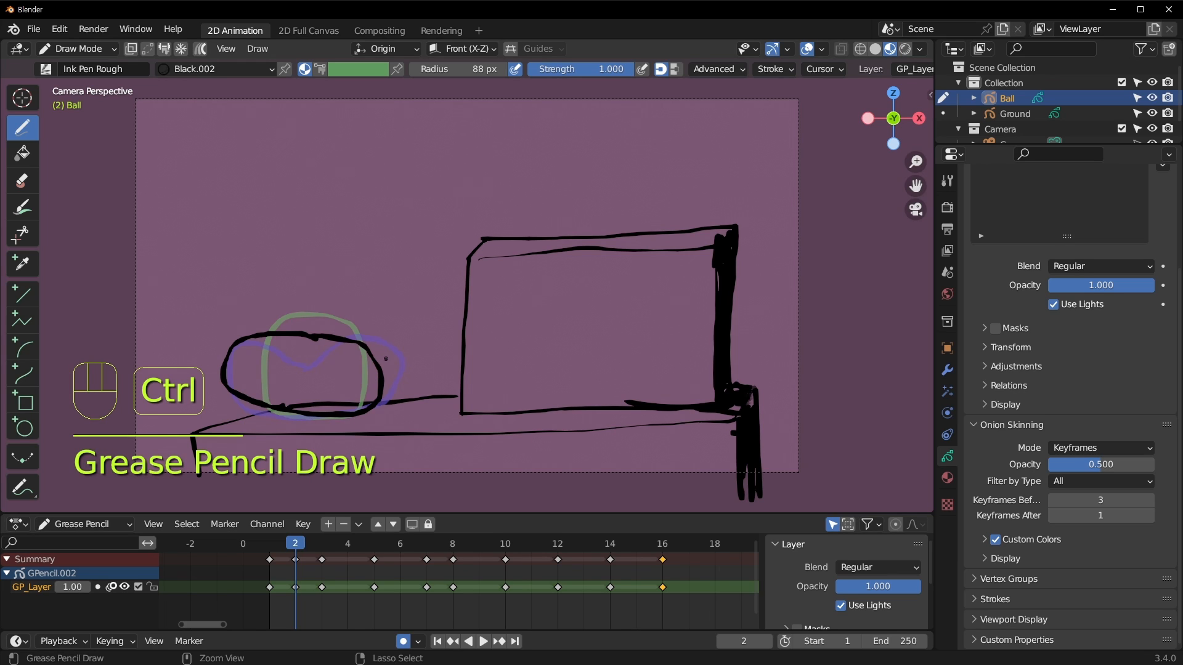
left_click_drag(390, 363, 368, 343, "ctrl")
key("ctrl+z")
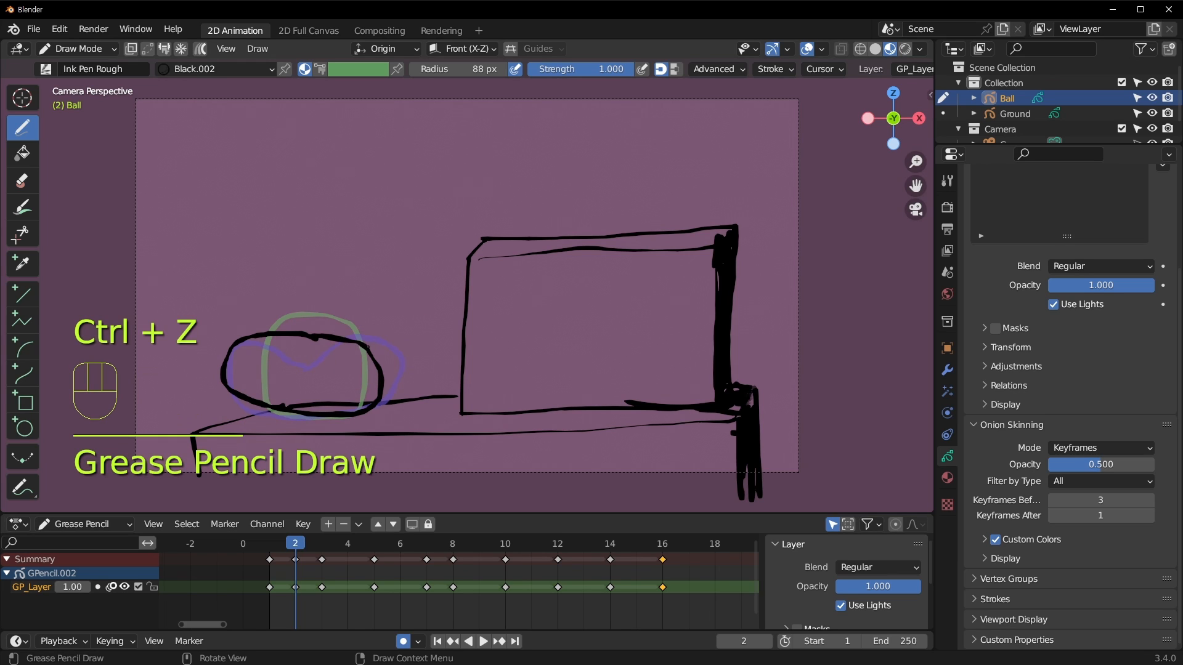
Switch the Ball object to stroke Edit Mode with point selection.
key("Tab")
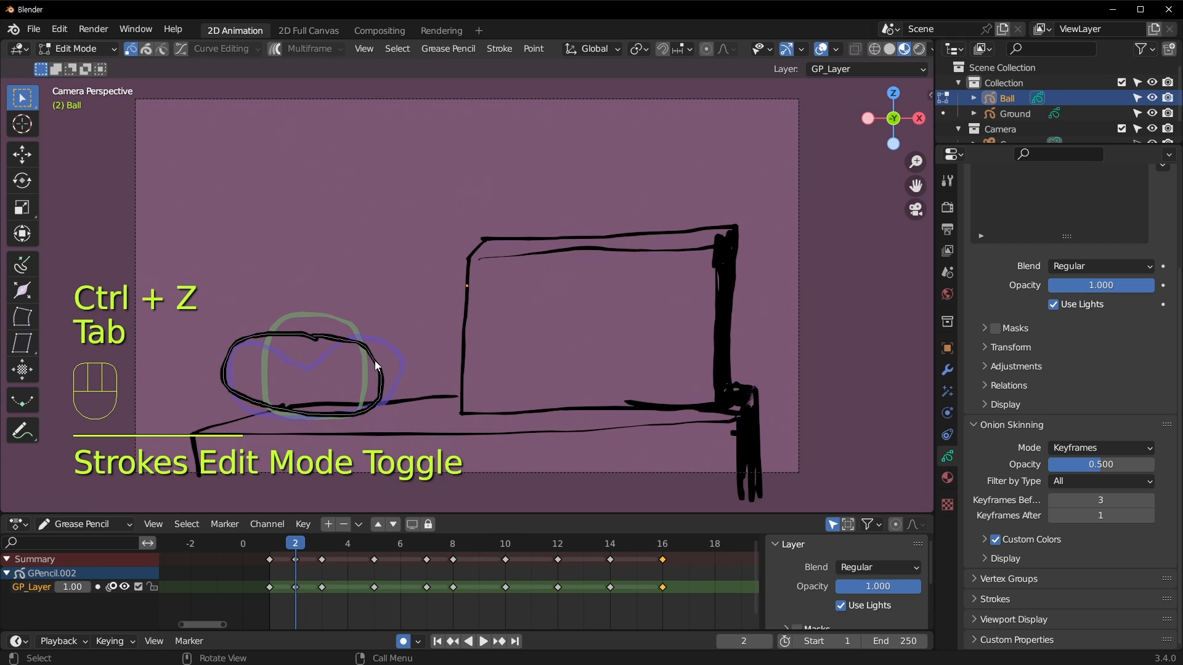
key("Tab")
key("Tab")
key("1")
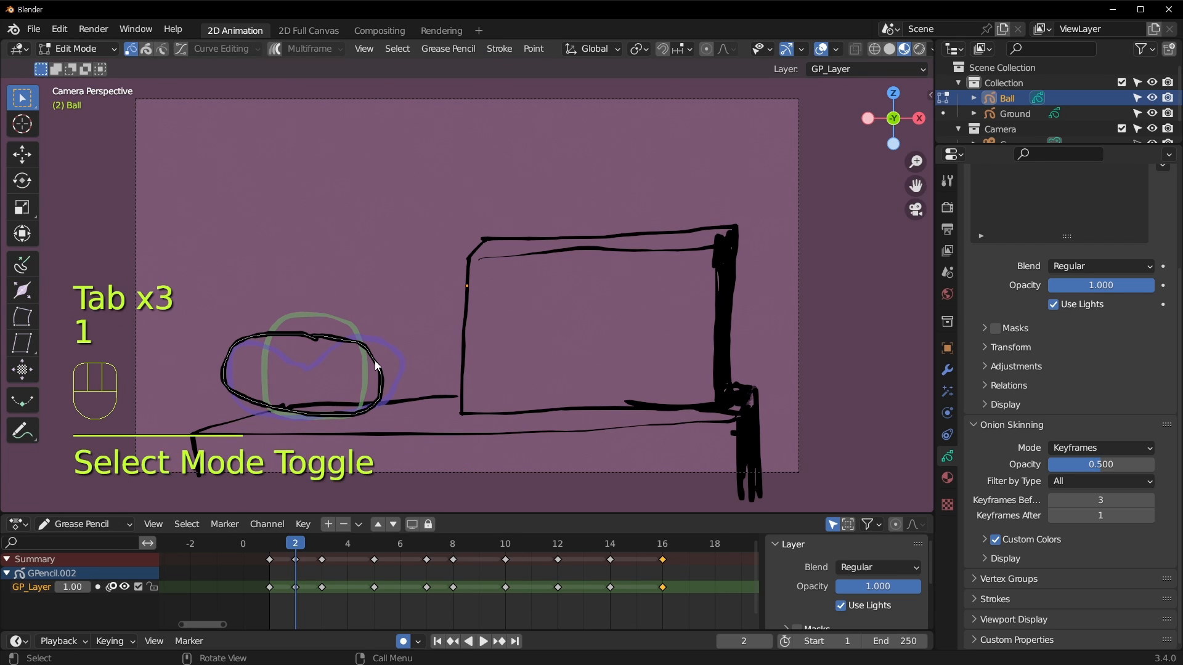
Try to move a single point on the frame 2 ball's outline without proportional editing.
left_click(375, 361)
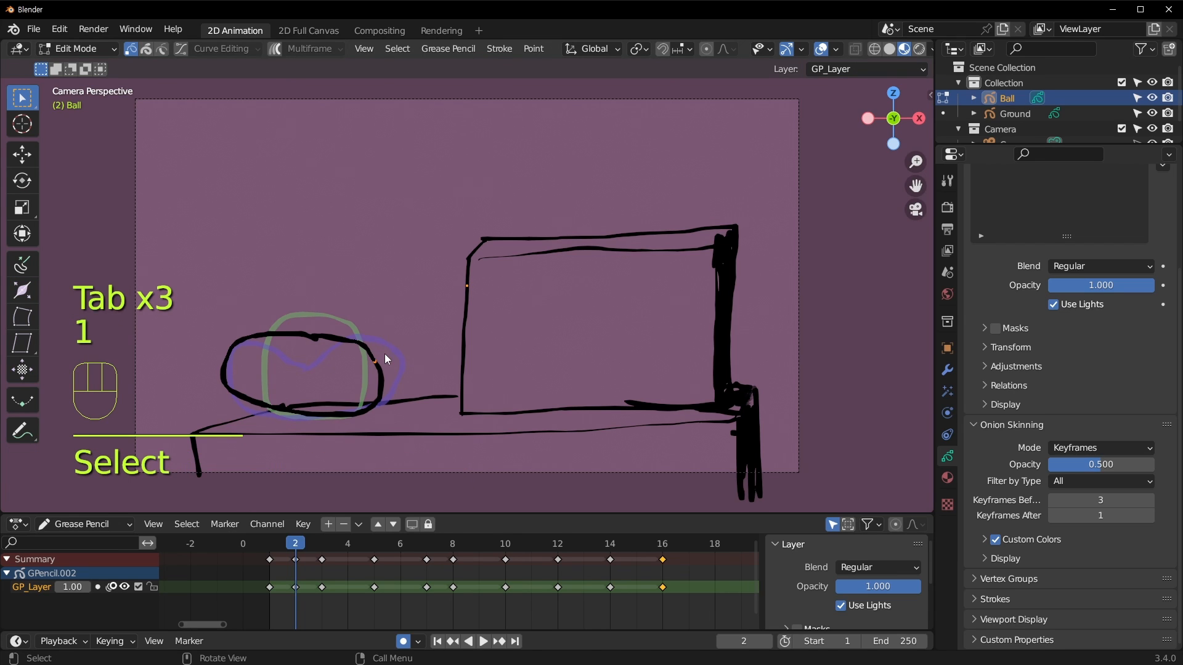
key("g")
left_click(437, 317)
key("ctrl+z")
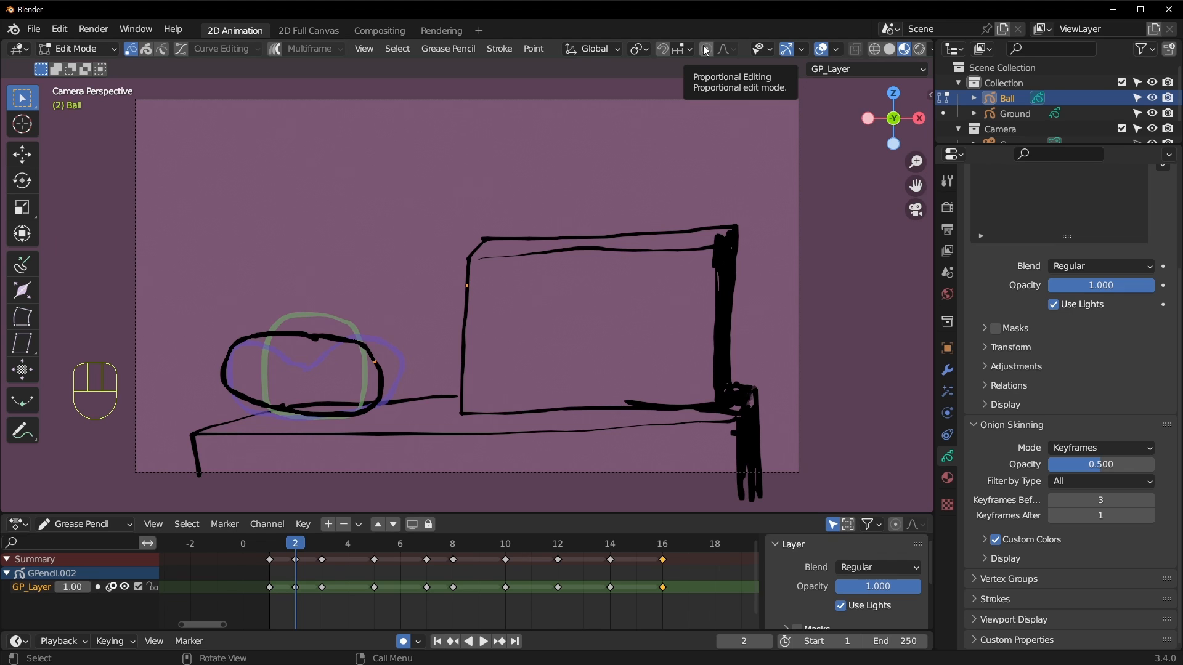
Enable Proportional Editing and pull the upper-right part of the frame 2 ball's outline outward.
left_click(706, 49)
left_click(369, 347)
key("g")
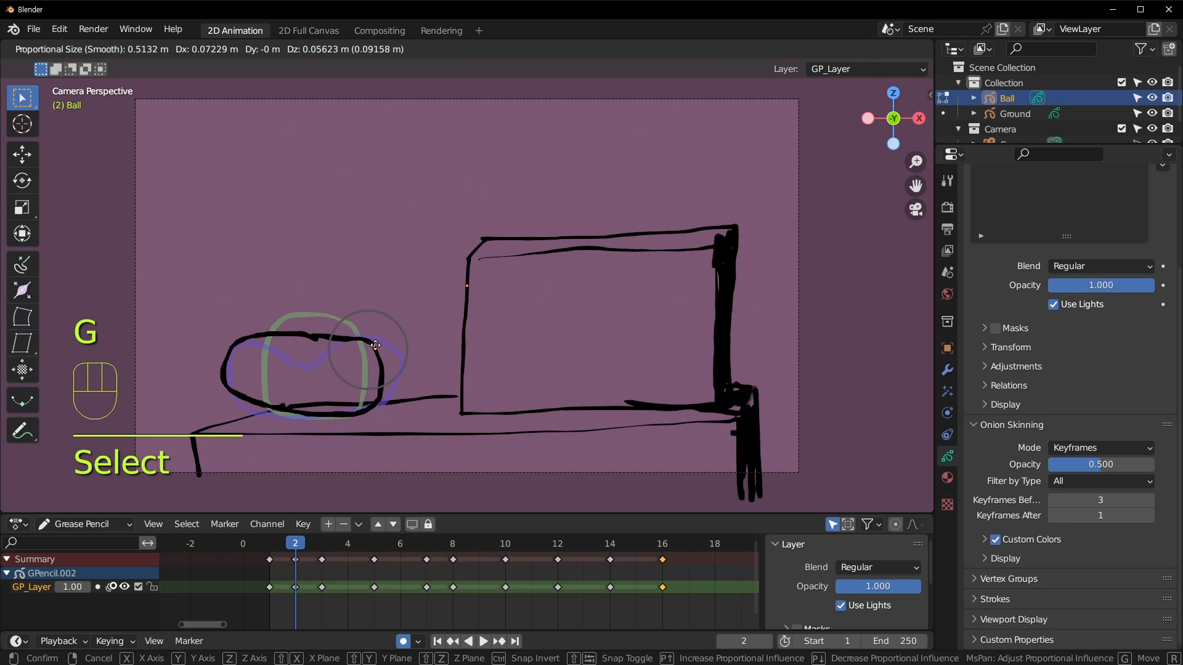
left_click(375, 342)
left_click(336, 333)
key("g")
left_click(384, 369)
left_click(385, 369)
key("g")
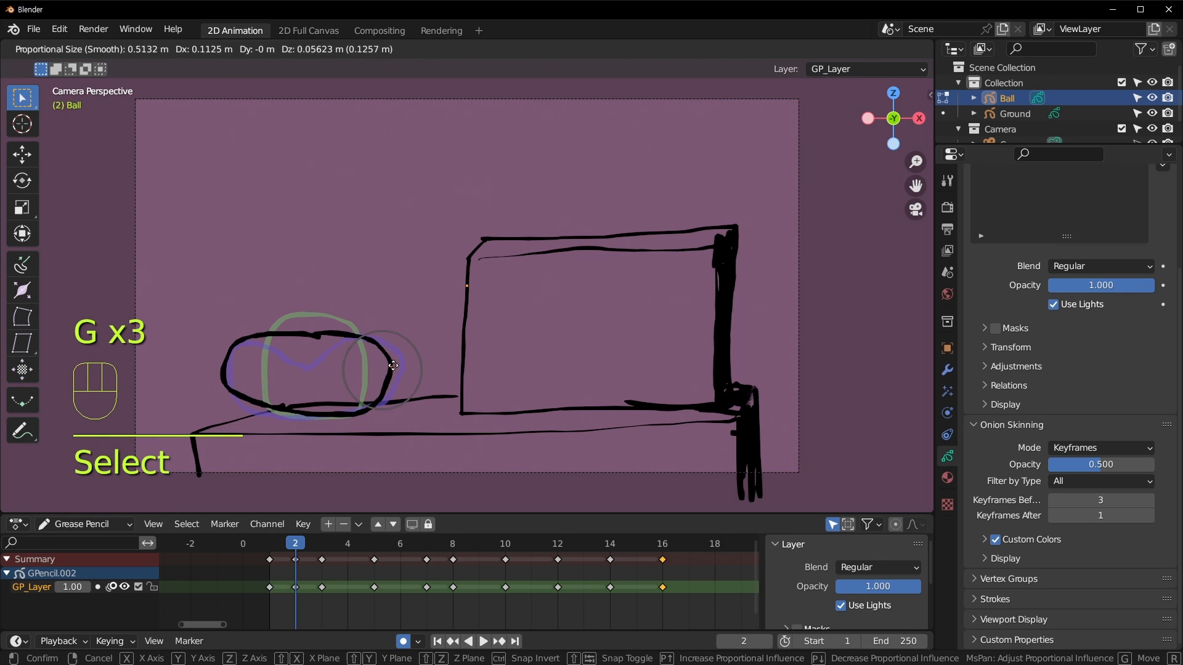
left_click(382, 362)
Enlarge the proportional falloff to 0.683 m and raise the top edge of the frame 2 ball into a rounder arc.
left_click(308, 334)
key("g")
scroll(308, 335, "down", 1)
left_click(308, 335)
key("g")
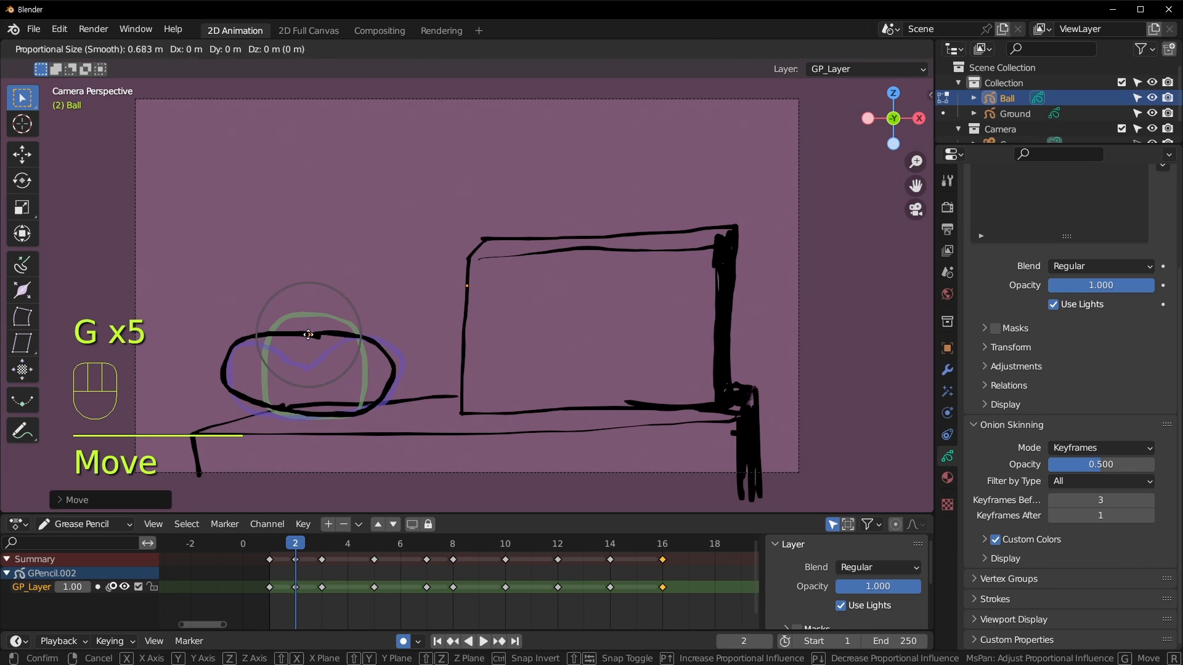
left_click(308, 328)
left_click(268, 334)
key("g")
left_click(268, 331)
Adjust the lower-left and right-hand curves of the frame 2 ball to even out its oval shape.
left_click(246, 397)
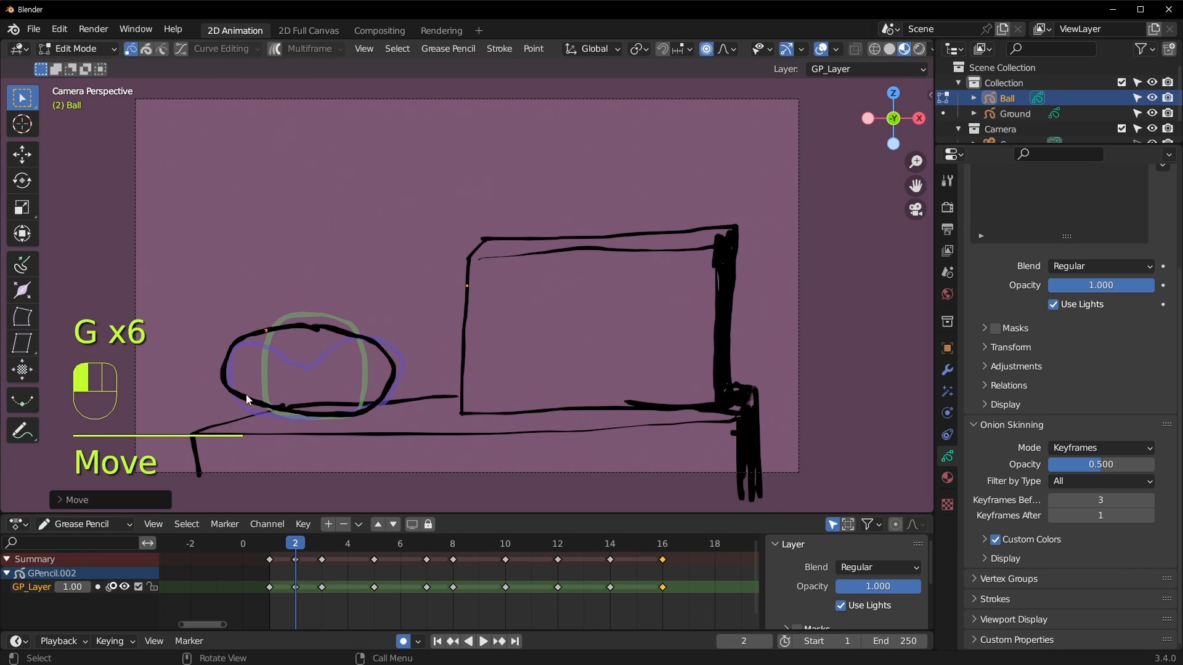
key("g")
left_click(247, 405)
left_click(387, 388)
key("g")
left_click(383, 352)
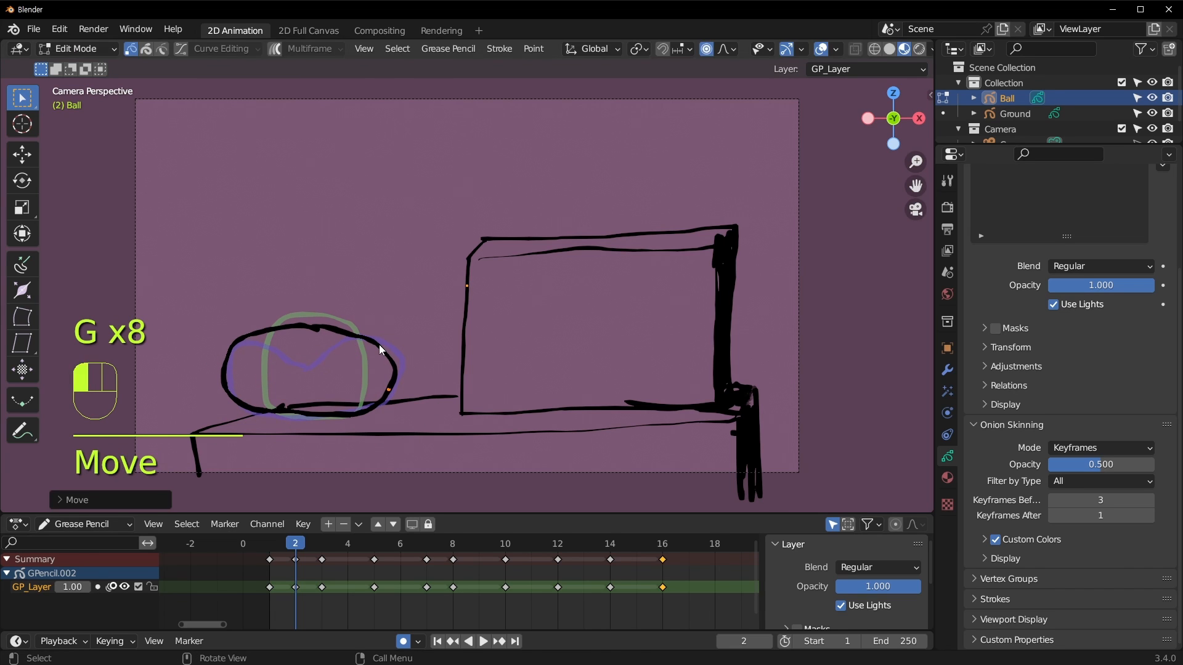
key("g")
left_click(375, 334)
Return to Draw Mode and play the animation from frame 1 to review the new inbetween.
key("ctrl+Tab")
left_click(335, 187)
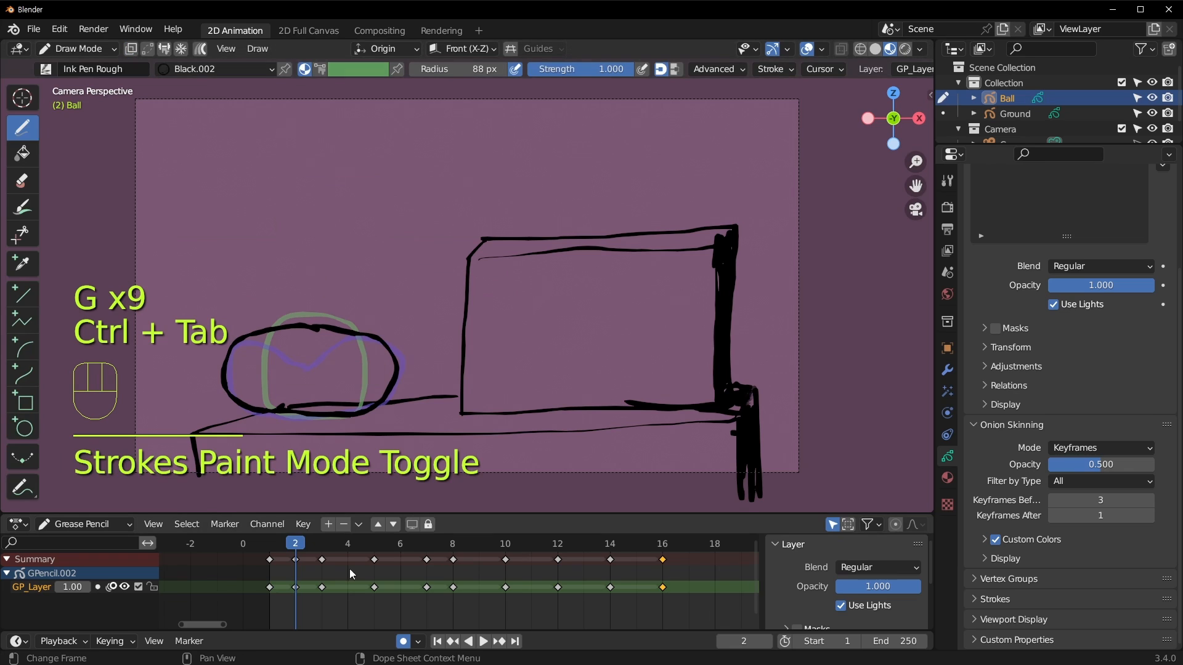
left_click(270, 545)
key("space")
key("space")
Go to frame 7 in Edit Mode and reshape the stretched ball's upper edge and bottom curve.
mouse_move(270, 546)
left_mouse_down()
mouse_move(276, 563)
mouse_move(373, 572)
mouse_move(351, 574)
mouse_move(471, 561)
mouse_move(345, 566)
mouse_move(428, 563)
left_mouse_up()
key("ctrl+Tab")
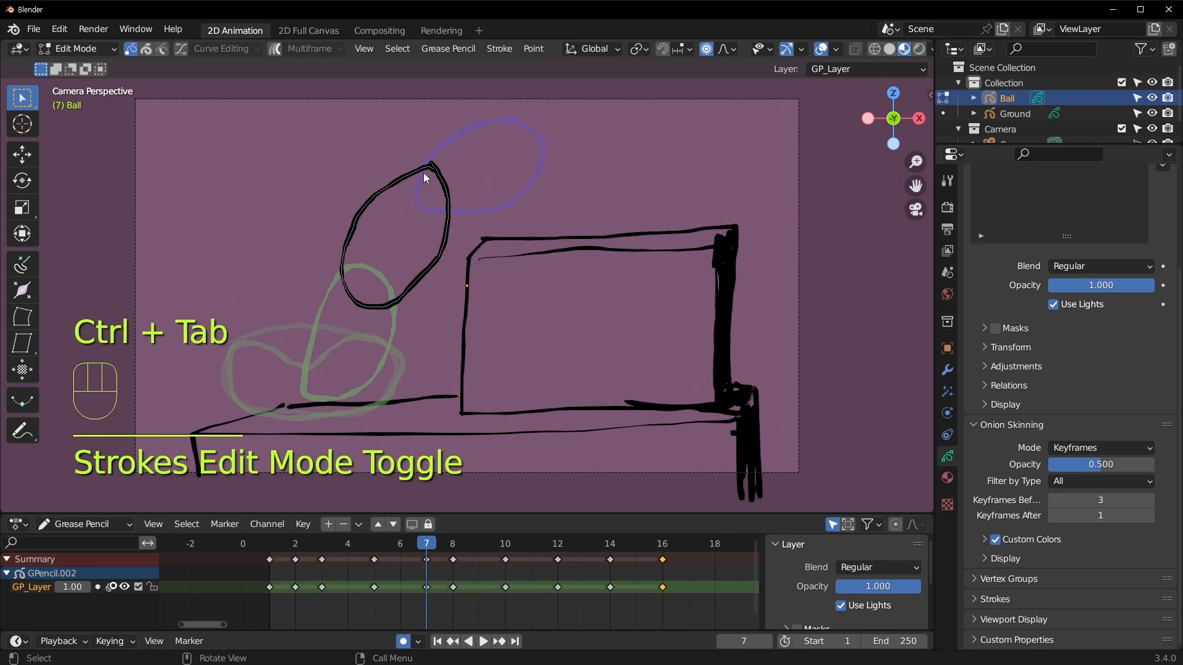
left_click(421, 173)
key("g")
left_click(405, 168)
left_click(393, 178)
key("g")
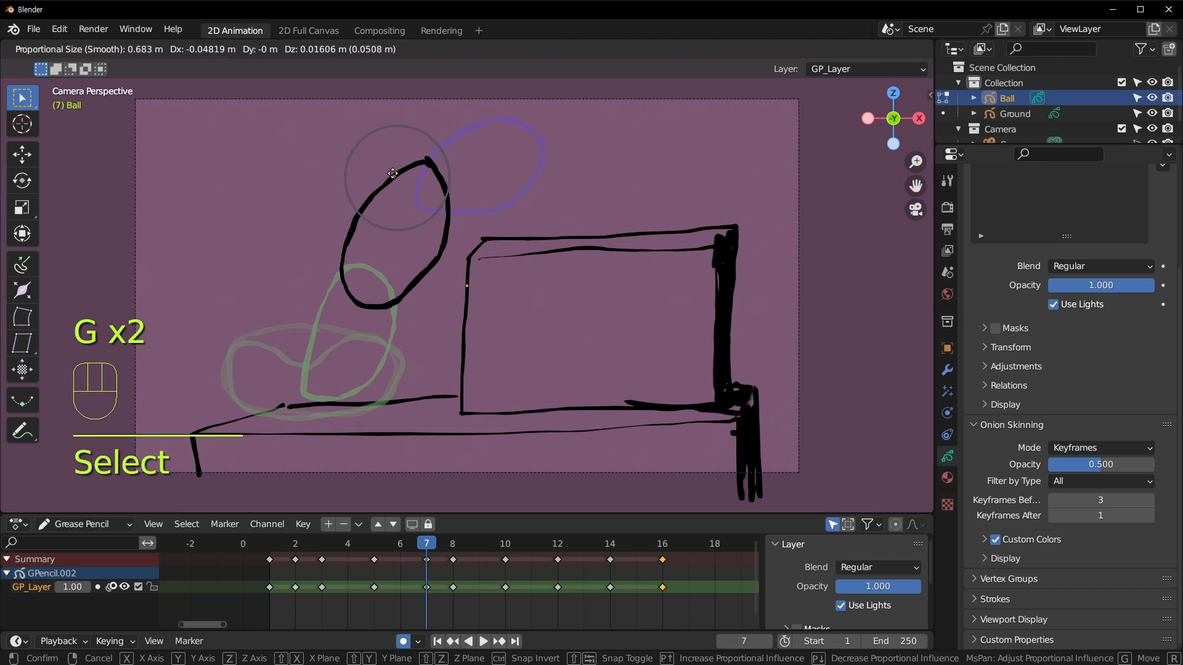
left_click(388, 175)
left_click(423, 273)
left_click(385, 308)
key("g")
left_click(375, 308)
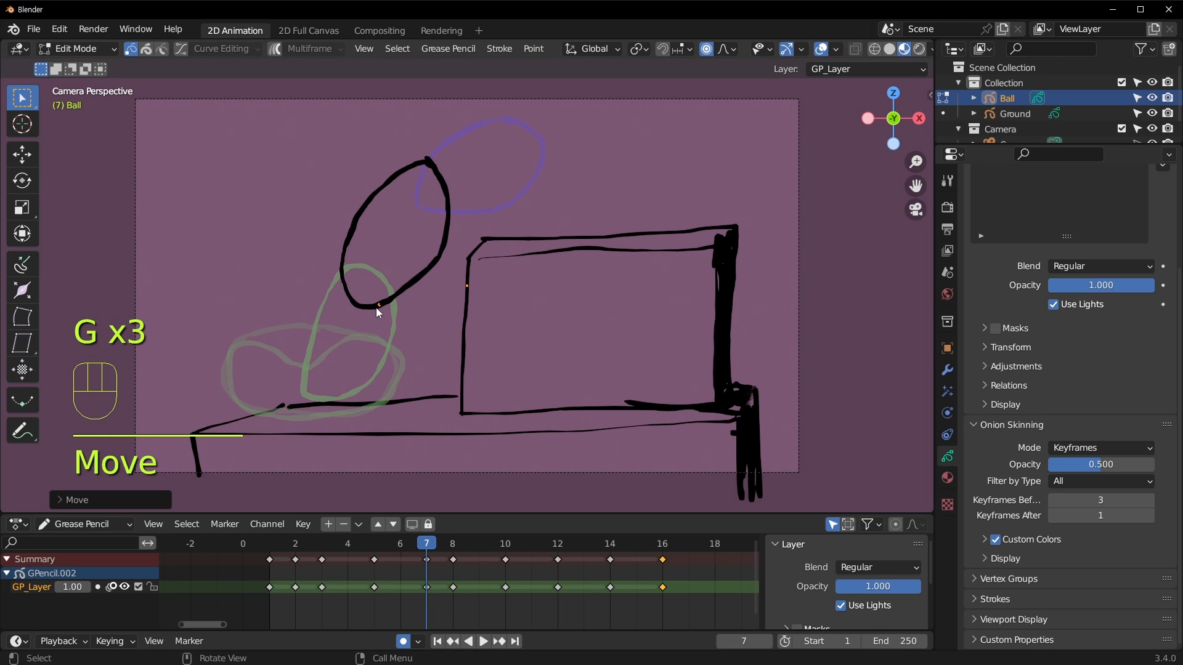
Pull the frame 7 ball's left side inward and its upper-right side outward to slim and tilt the shape.
left_click(341, 278)
key("g")
left_click(349, 287)
left_click(349, 245)
key("g")
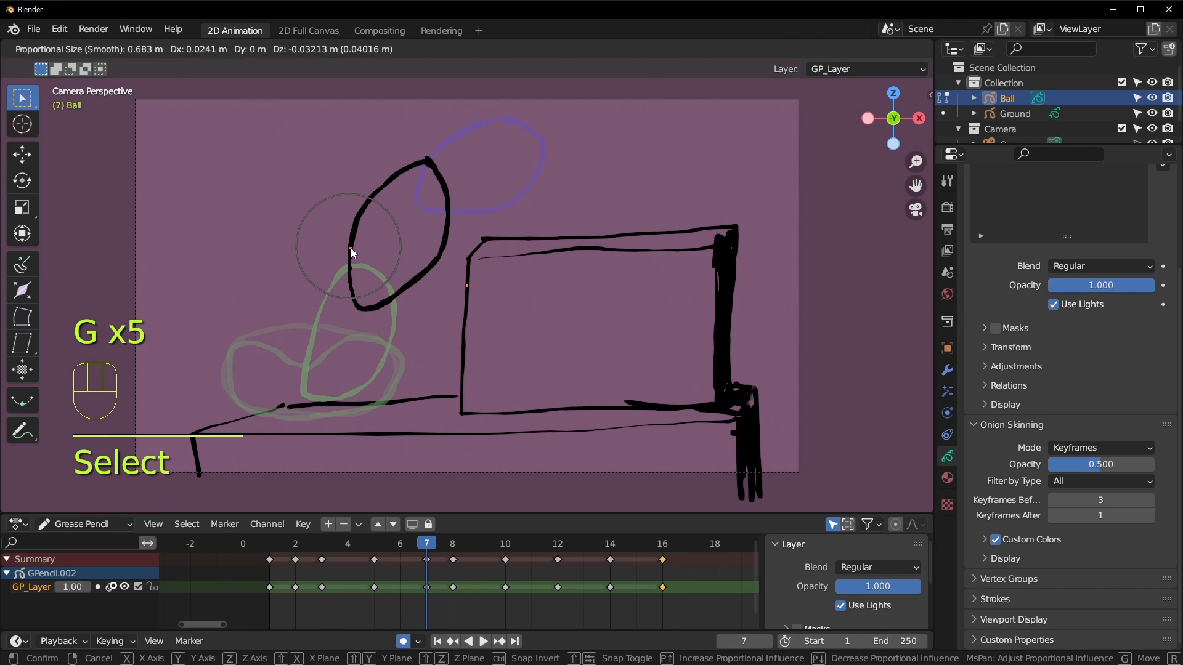
left_click(350, 248)
left_click(452, 183)
key("g")
left_click(456, 181)
Smooth the top, lower-right side and bottom tip of the stretched ball at frame 7.
left_click(407, 165)
key("g")
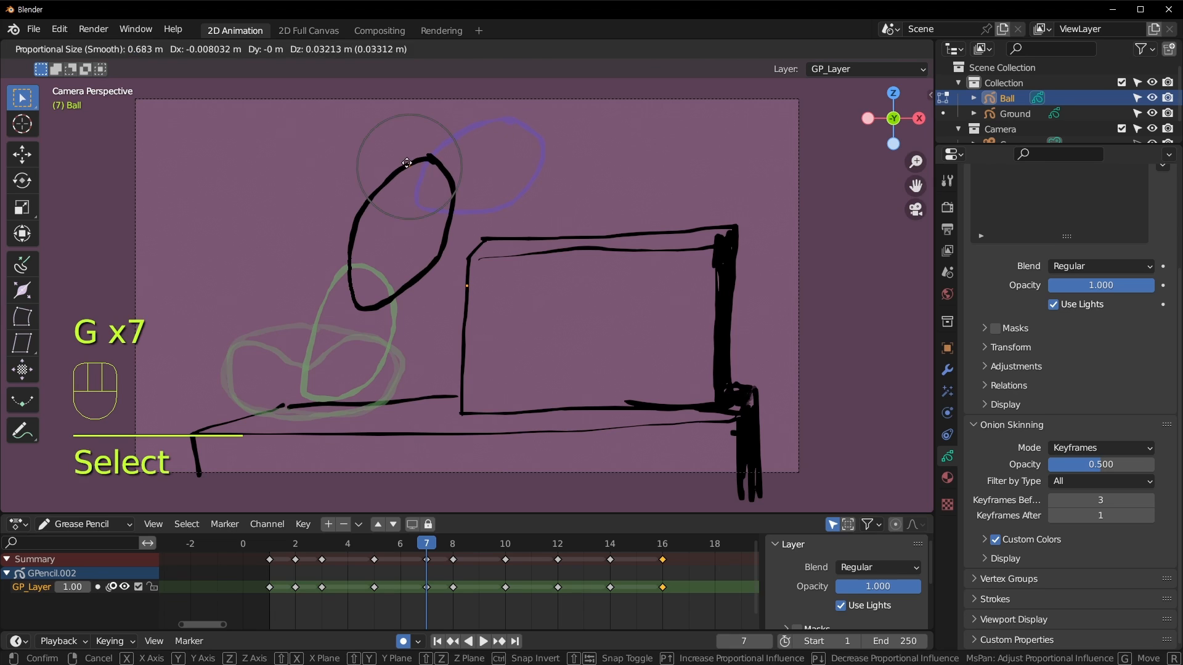
left_click(409, 168)
left_click(442, 263)
key("g")
left_click(433, 257)
left_click(362, 308)
key("g")
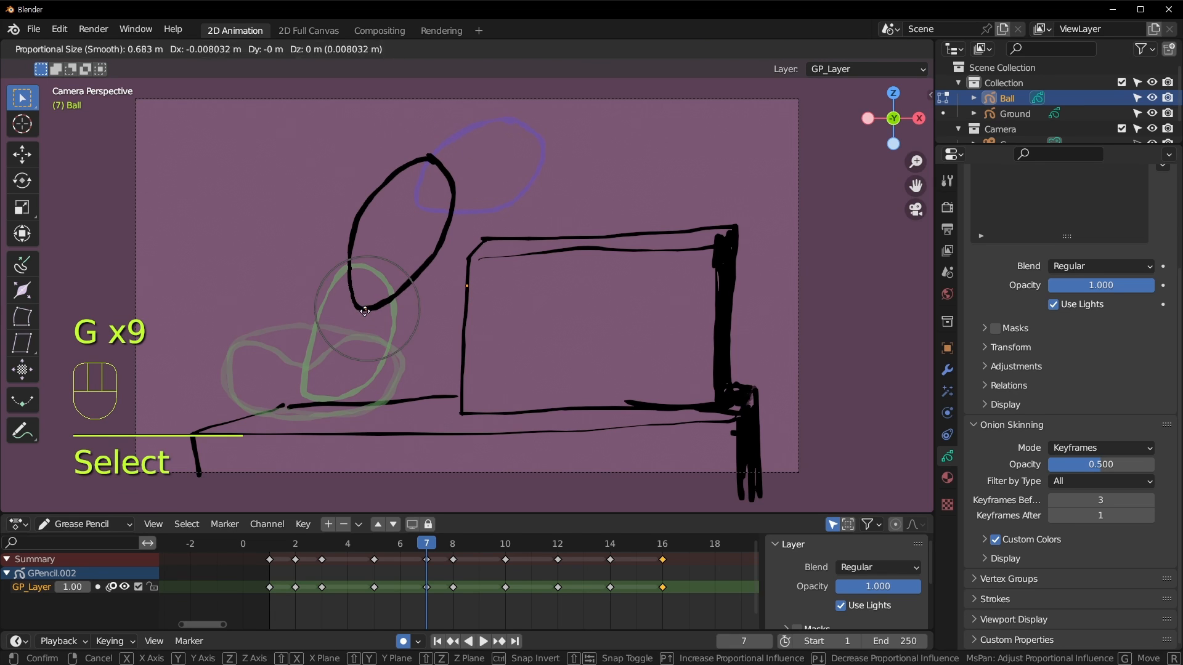
left_click(360, 312)
left_click(429, 161)
key("g")
left_click(431, 160)
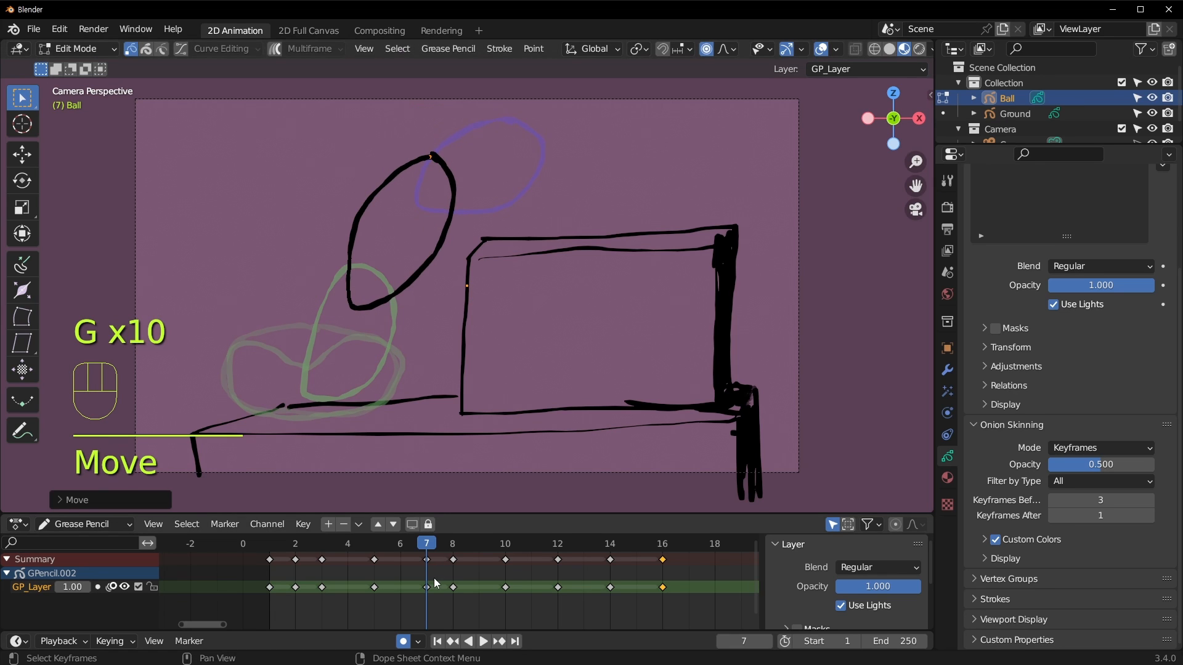
Reshape the lower-left curve of the landing ball at frame 12, and save the file.
left_click_drag(431, 542, 457, 548)
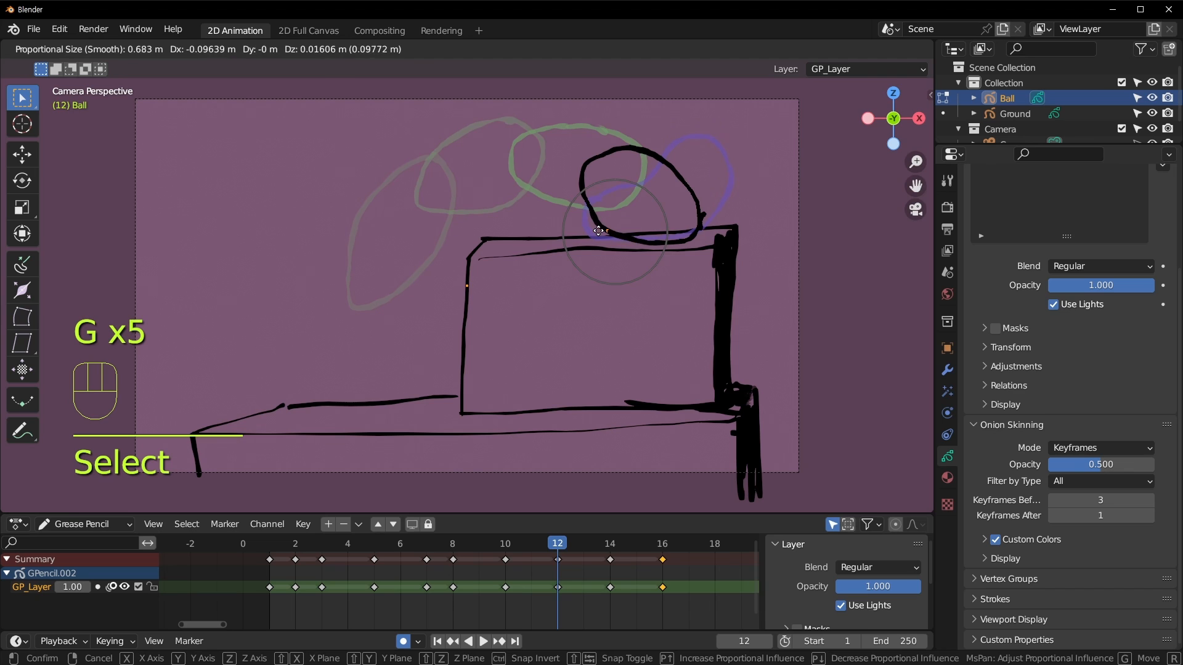
left_click(602, 236)
left_click(613, 213)
key("g")
left_click(620, 228)
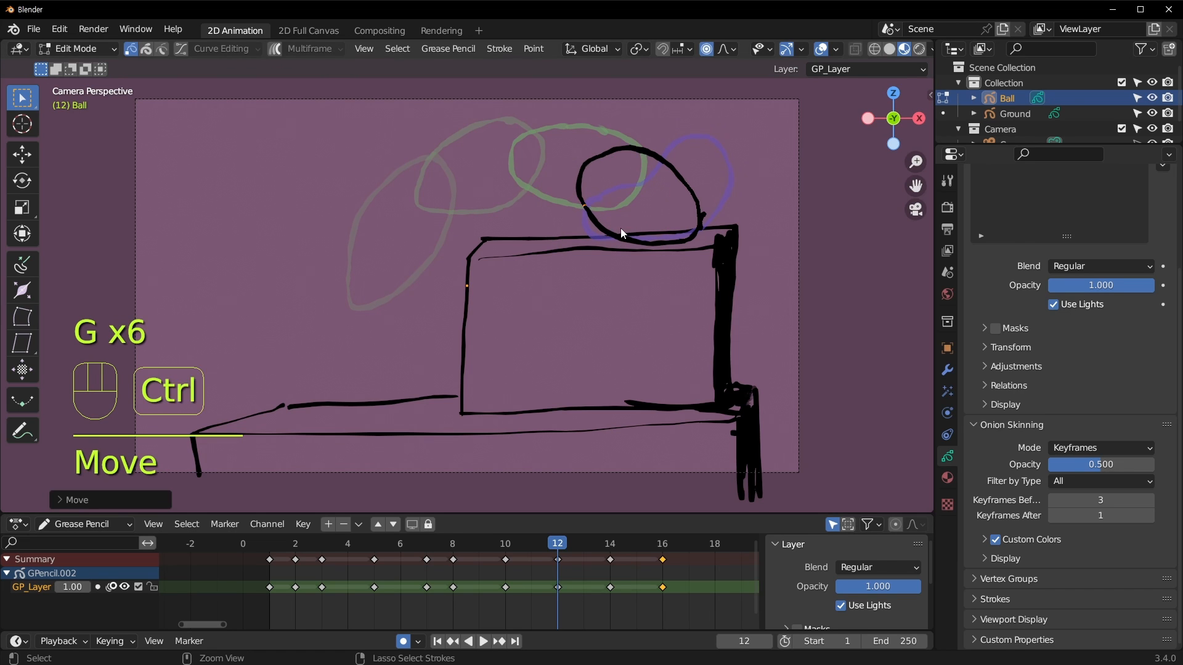
key("ctrl+s")
left_click(913, 553)
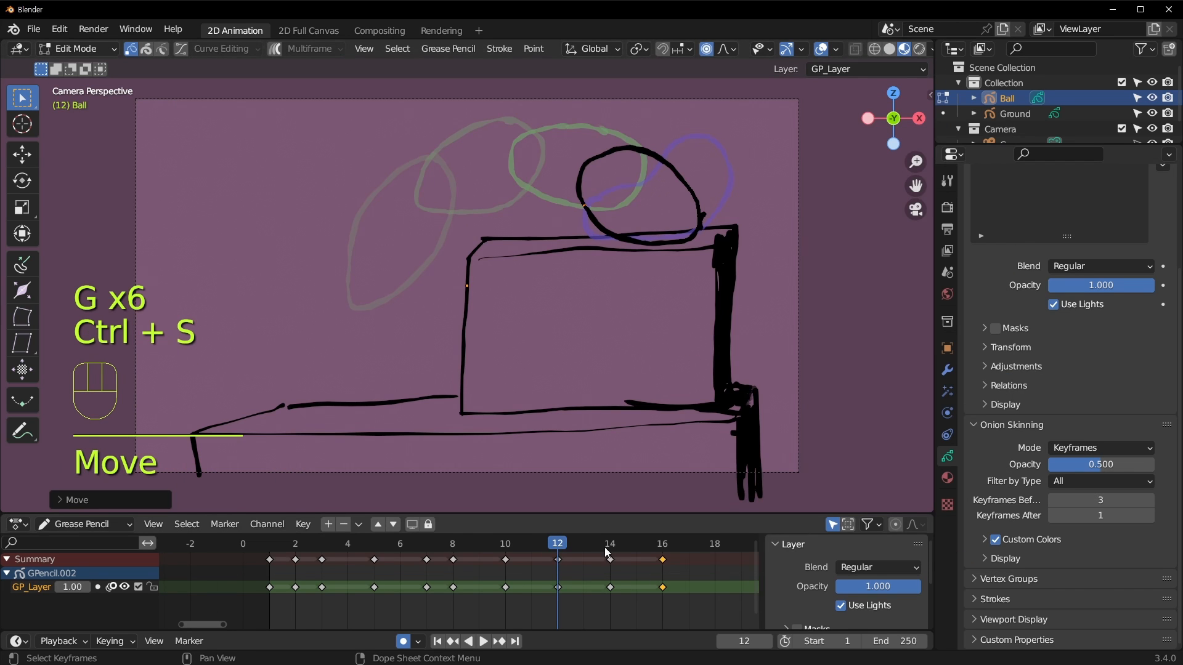
Set the animation's end frame to 18 and play the looping jump in Object Mode.
left_click_drag(558, 546, 605, 549)
key("space")
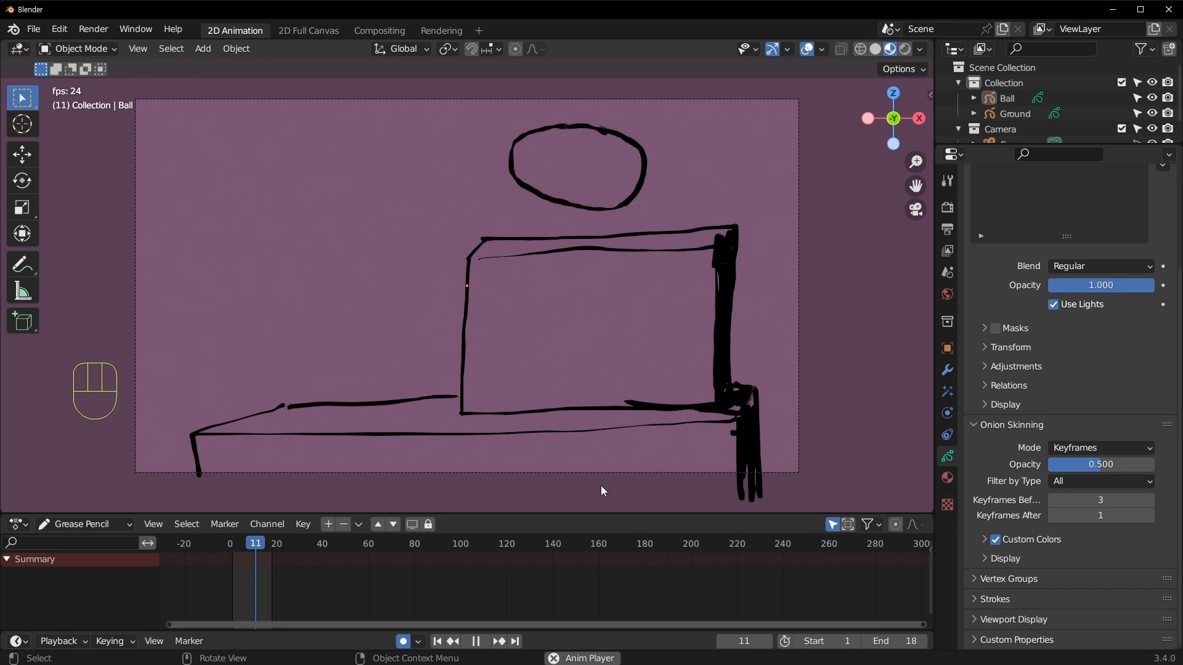
key("space")
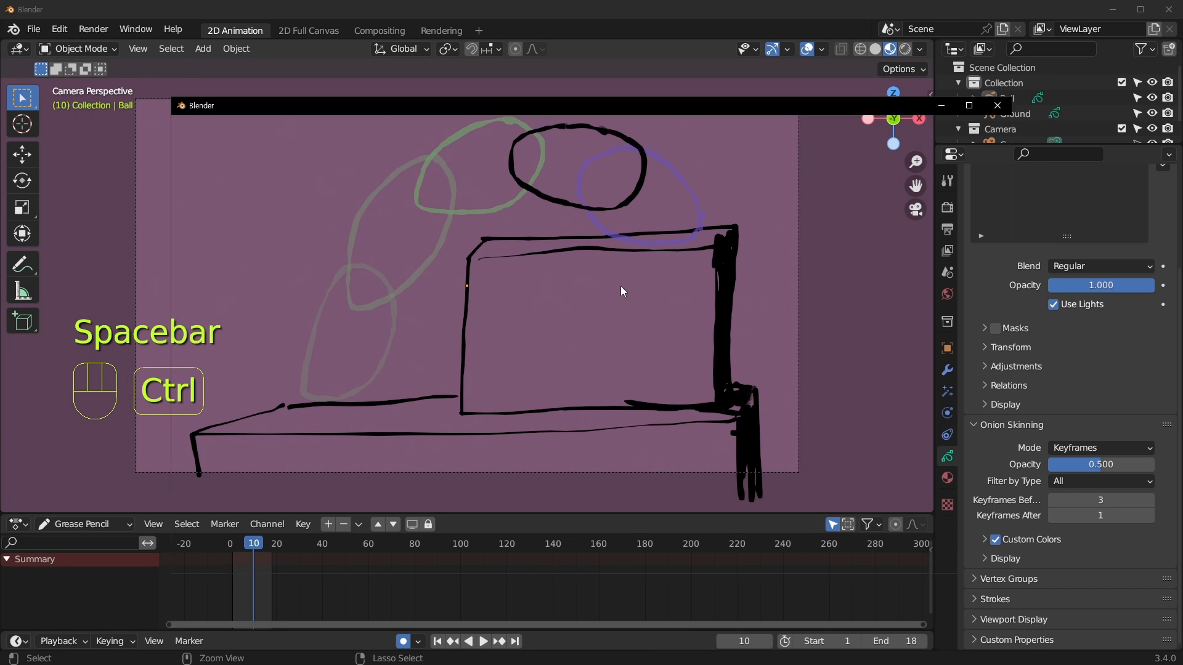
Save the file, and add a Noise modifier to the Ground object.
key("ctrl+s")
left_click(969, 551)
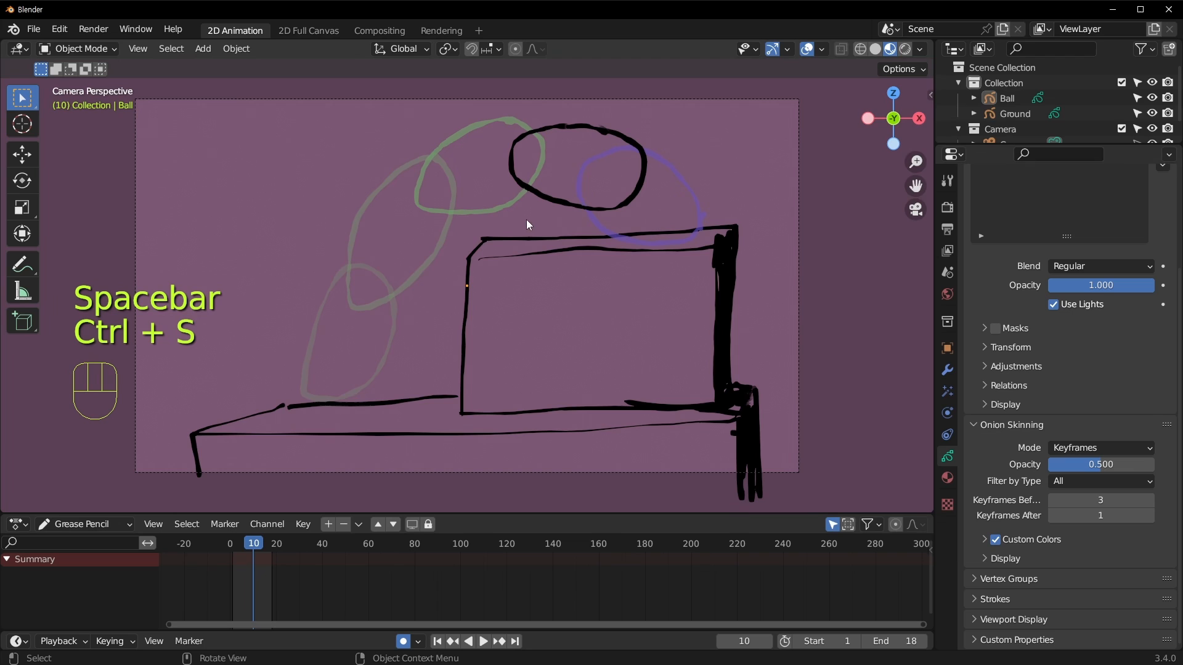
left_click(1003, 114)
left_click(947, 369)
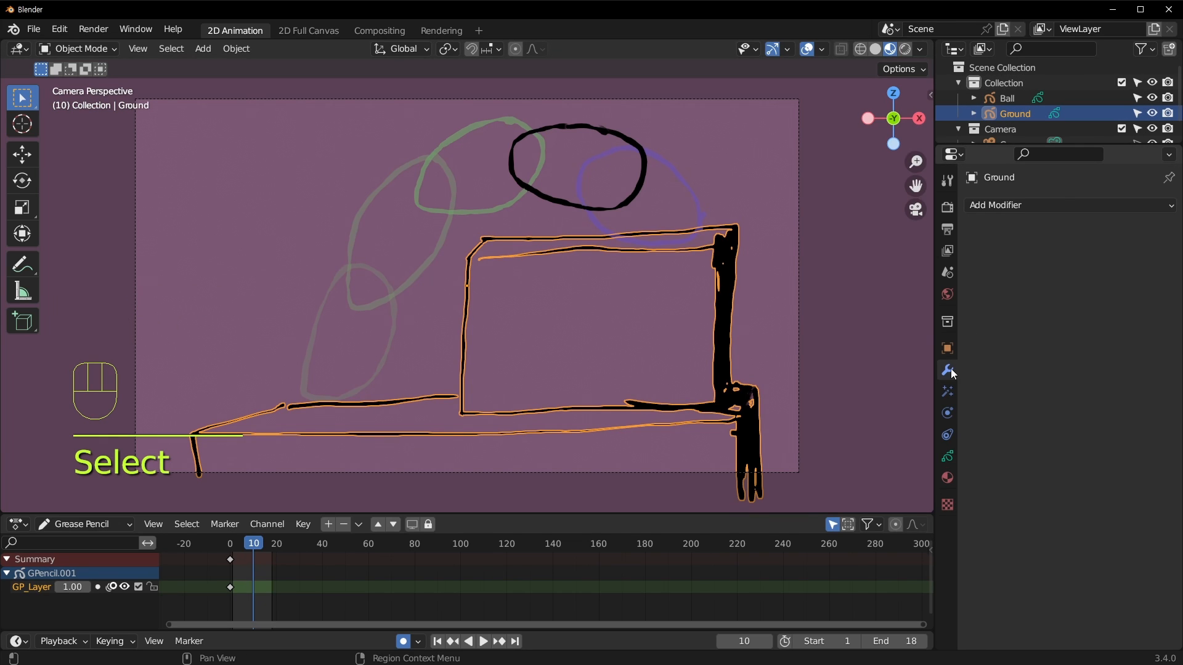
left_click(1044, 206)
left_click(1044, 205)
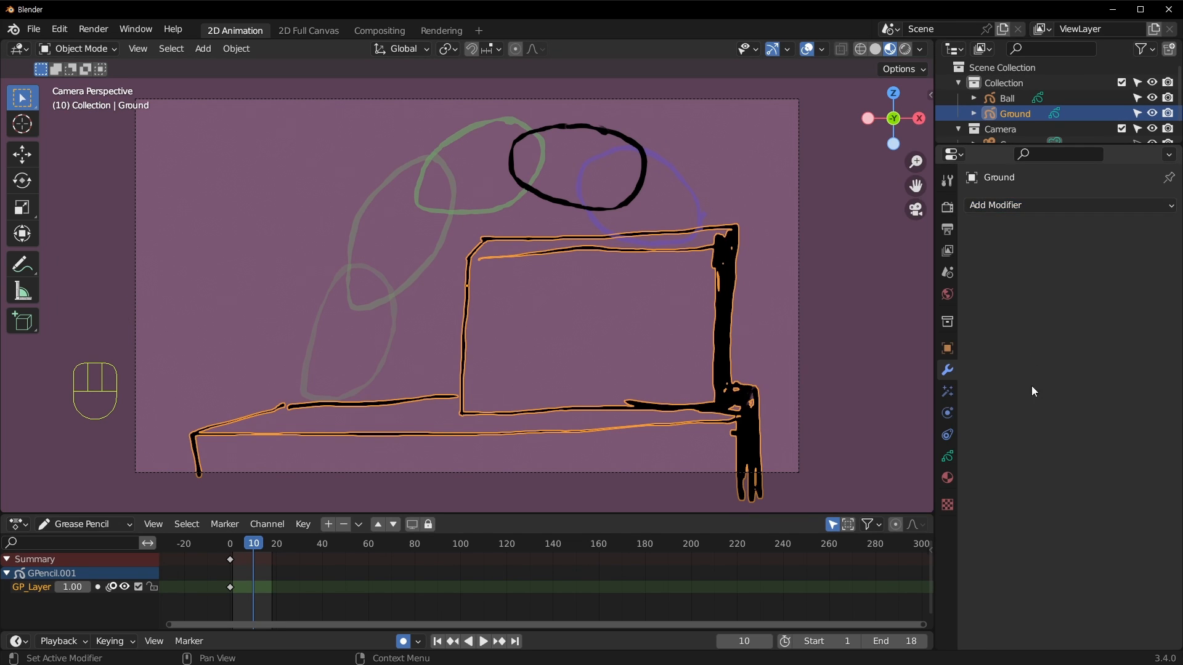
left_click(1002, 208)
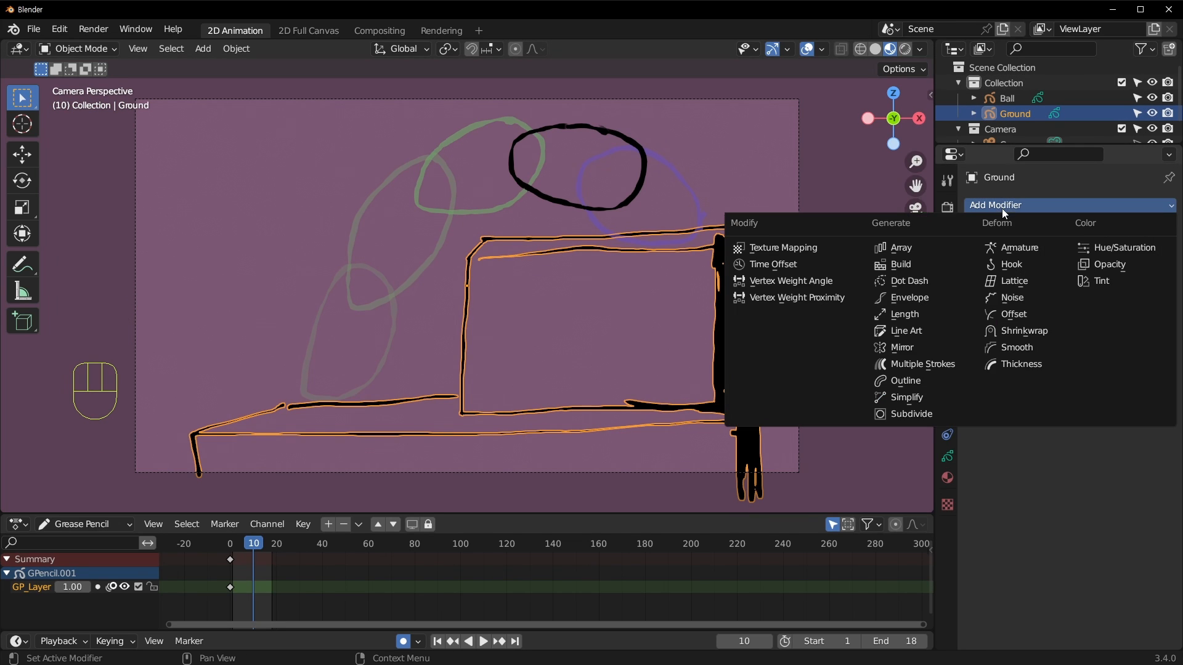
left_click(995, 300)
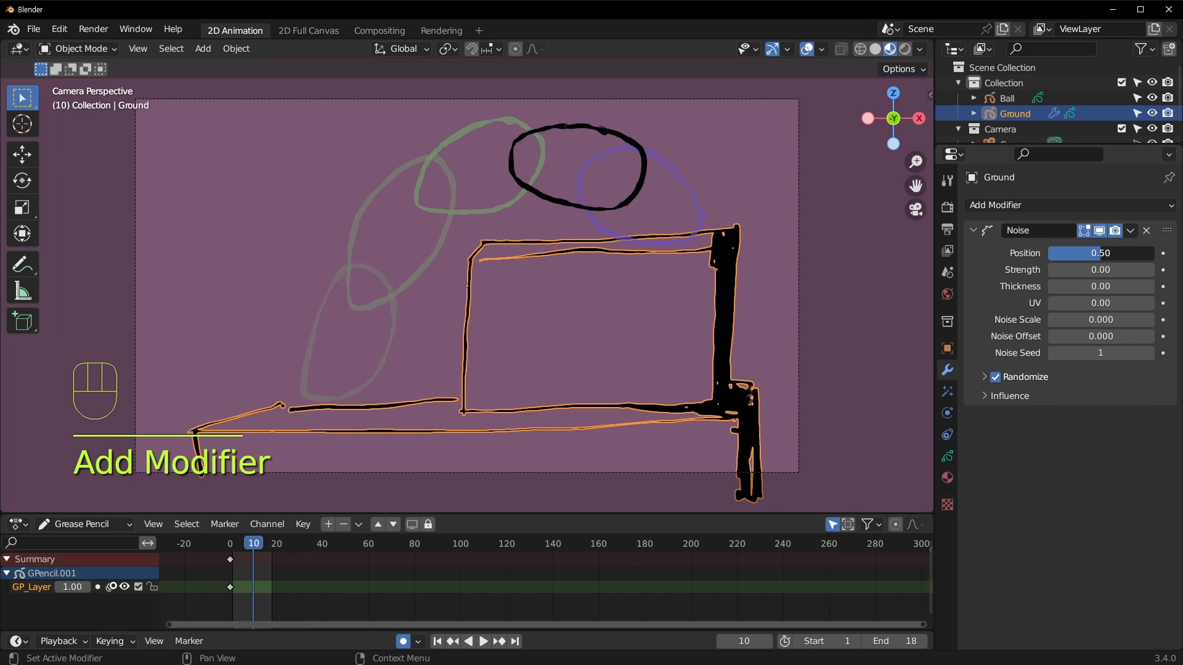
Set the Ground's Noise position to 0.16 and preview its line wobble by playing the animation.
left_click_drag(1102, 253, 1066, 253)
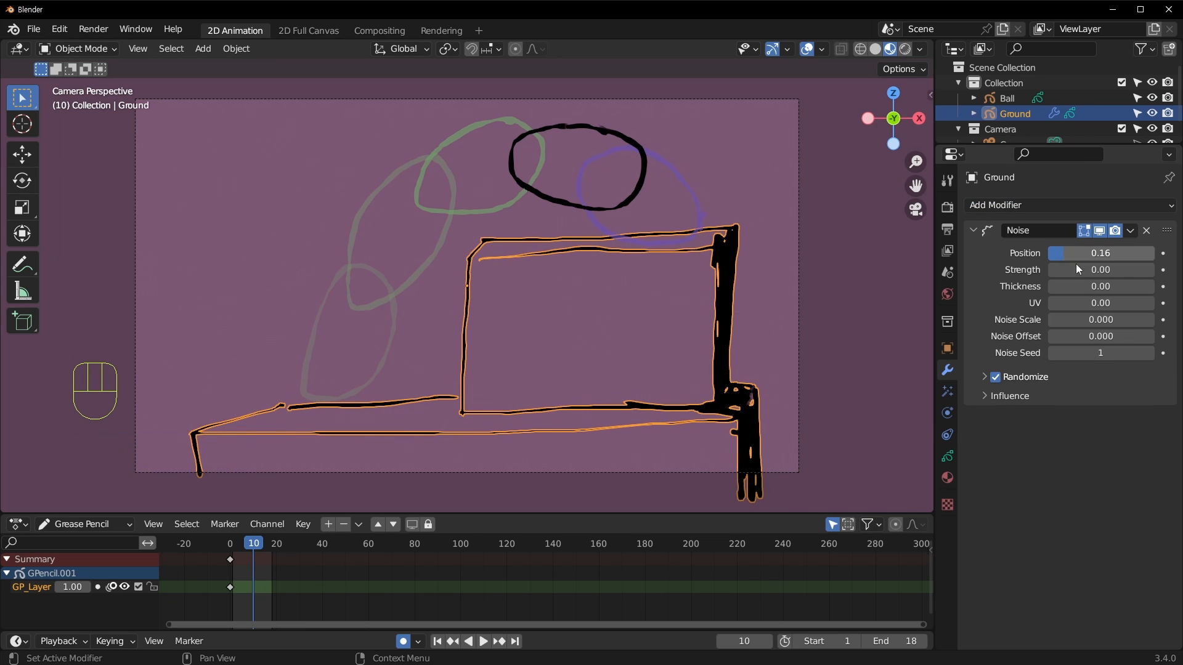
key("space")
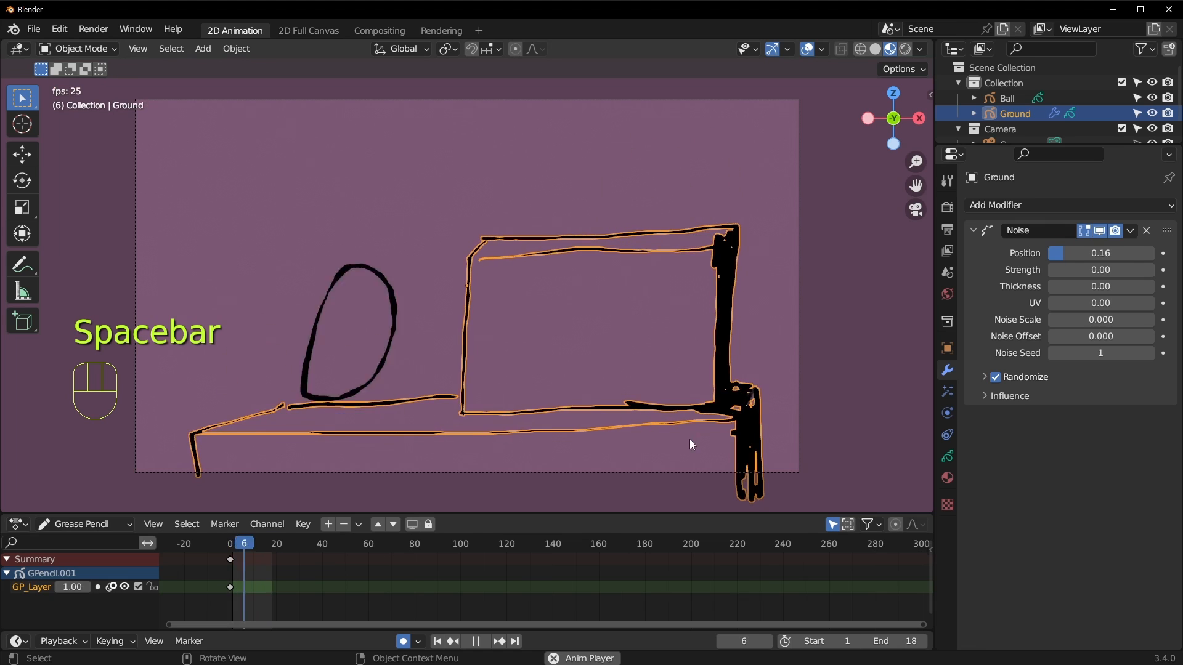
left_click(618, 362)
key("space")
Add a Noise modifier to the Ball object.
left_click(570, 203)
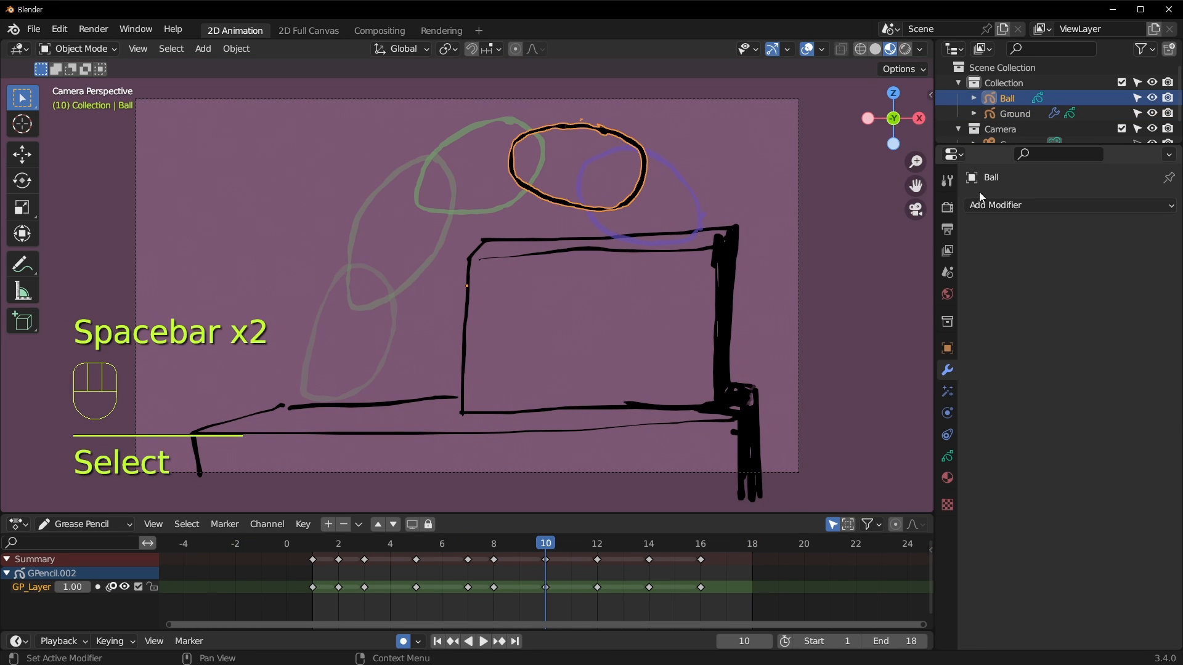
left_click(1025, 205)
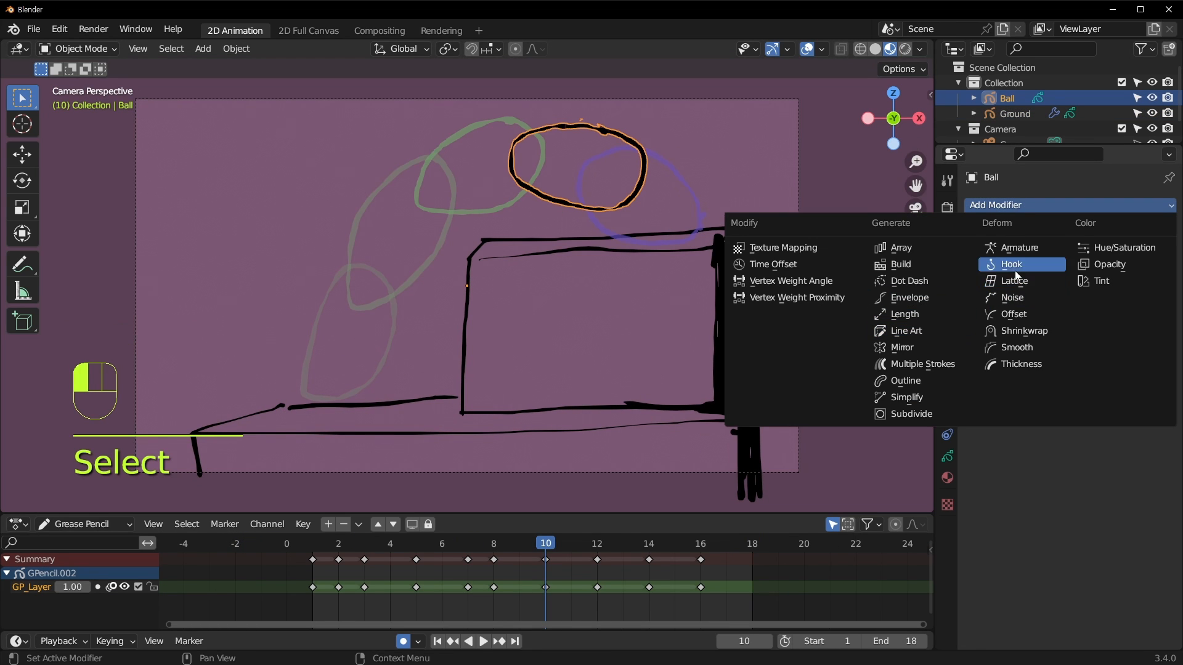
left_click(1023, 297)
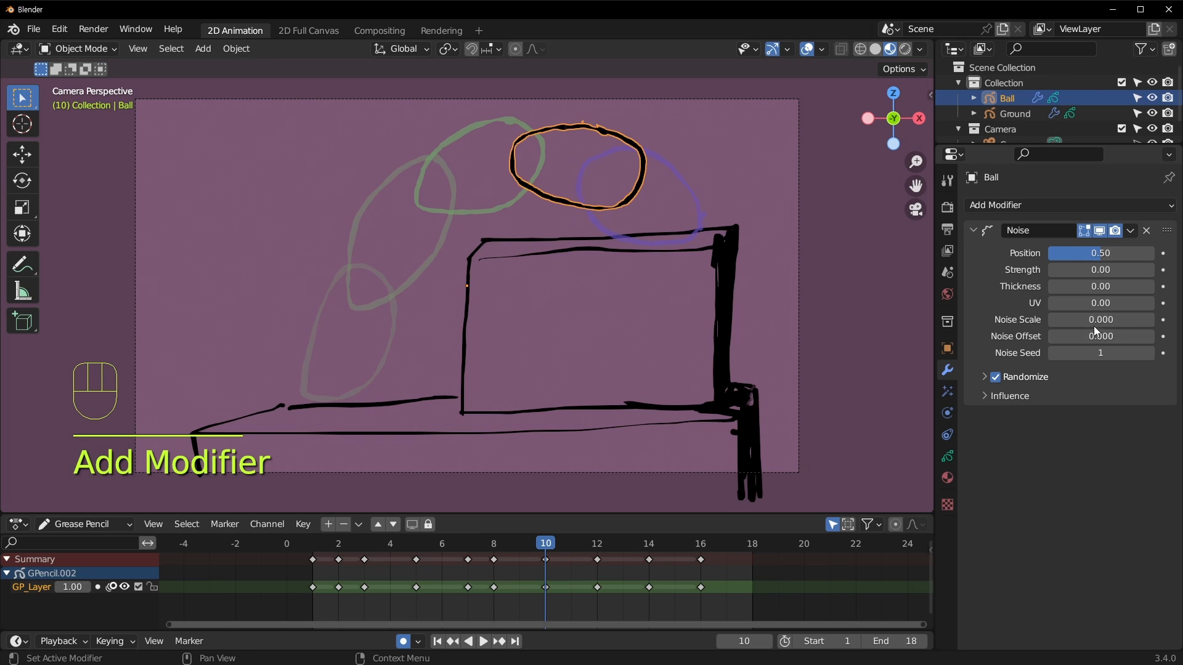
Play the looping jump with the Ball deselected to review the noise on both drawings, and stop playback.
left_click(450, 395)
key("space")
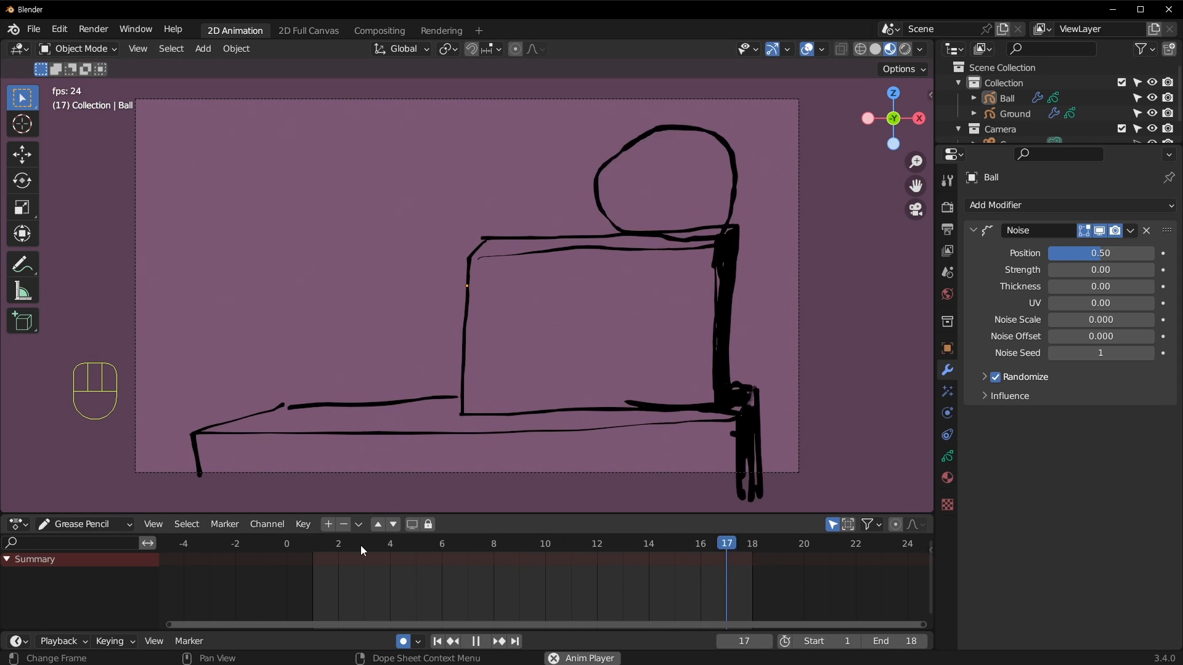
left_click(670, 195)
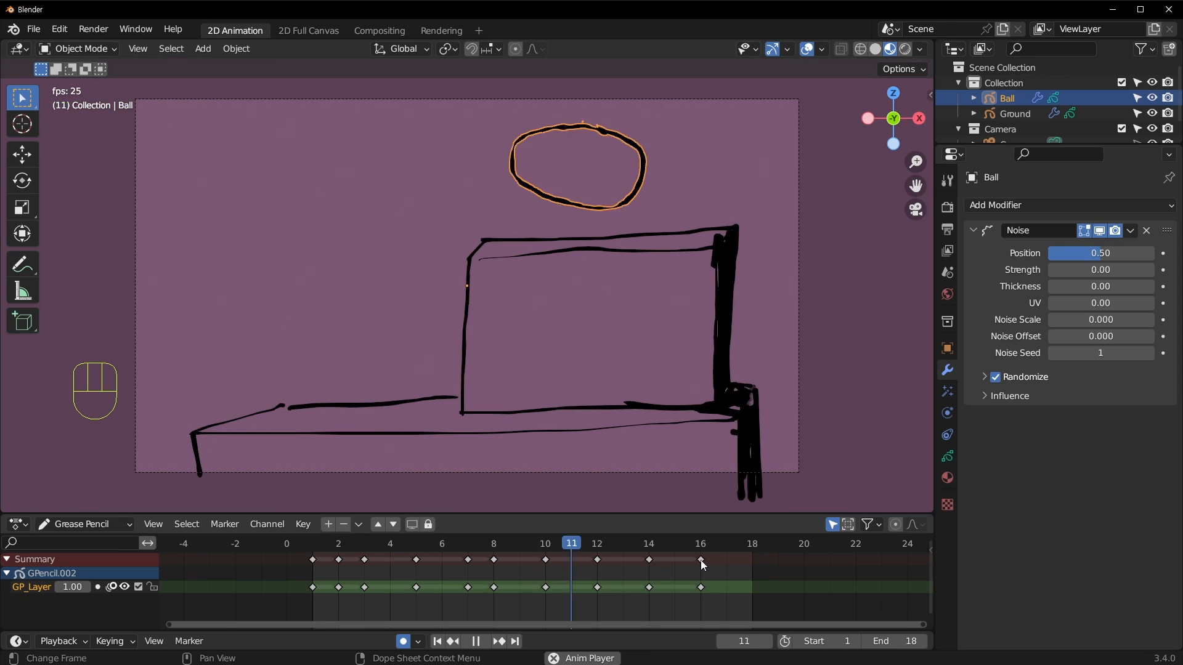
key("space")
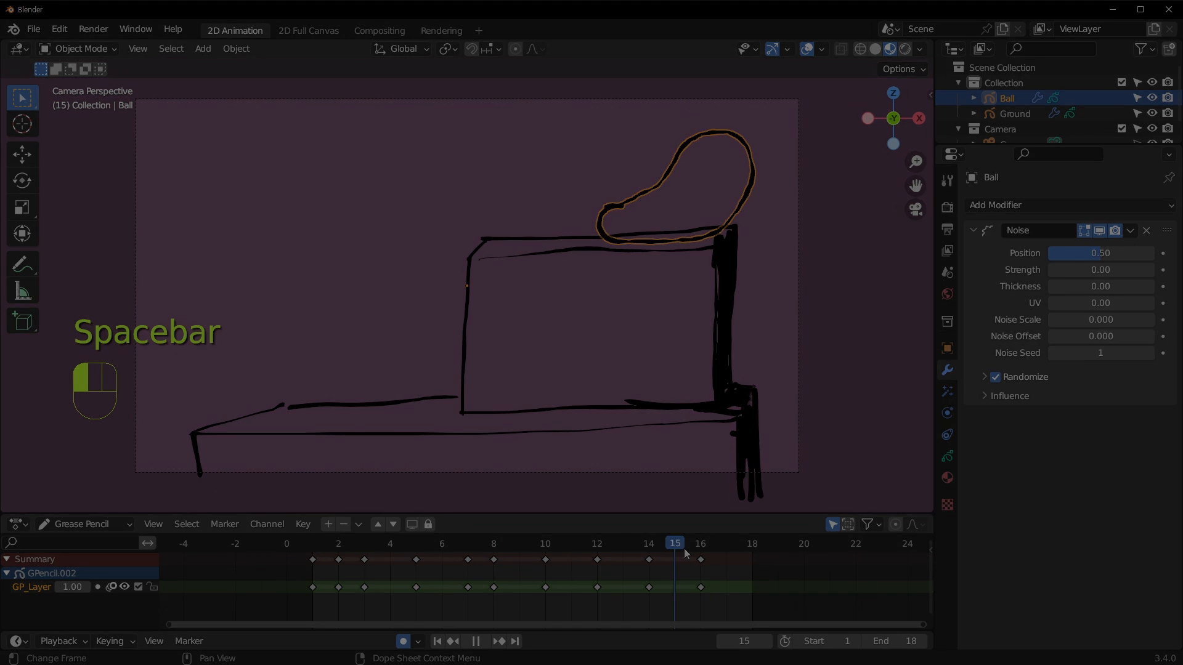